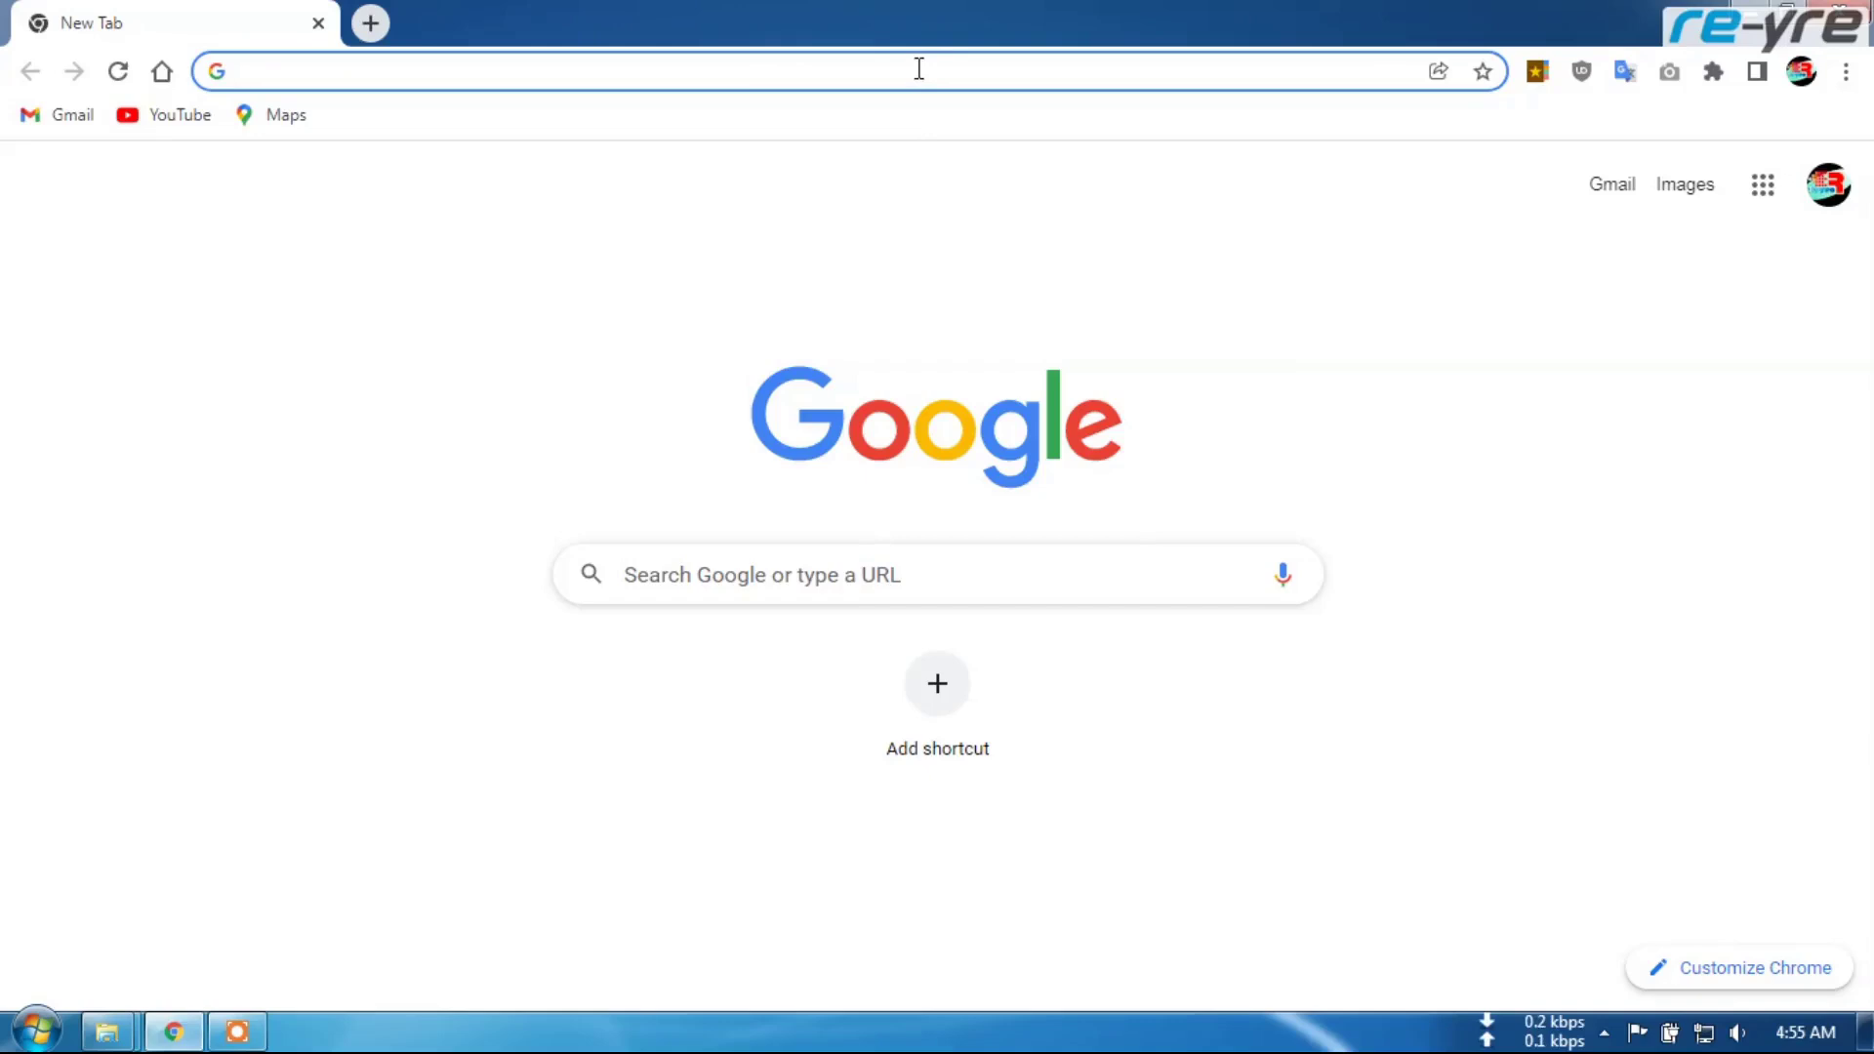
Search Google in Chrome for 'openwrt download' and check the wireless network connection
left_click(919, 68)
type("openwrt")
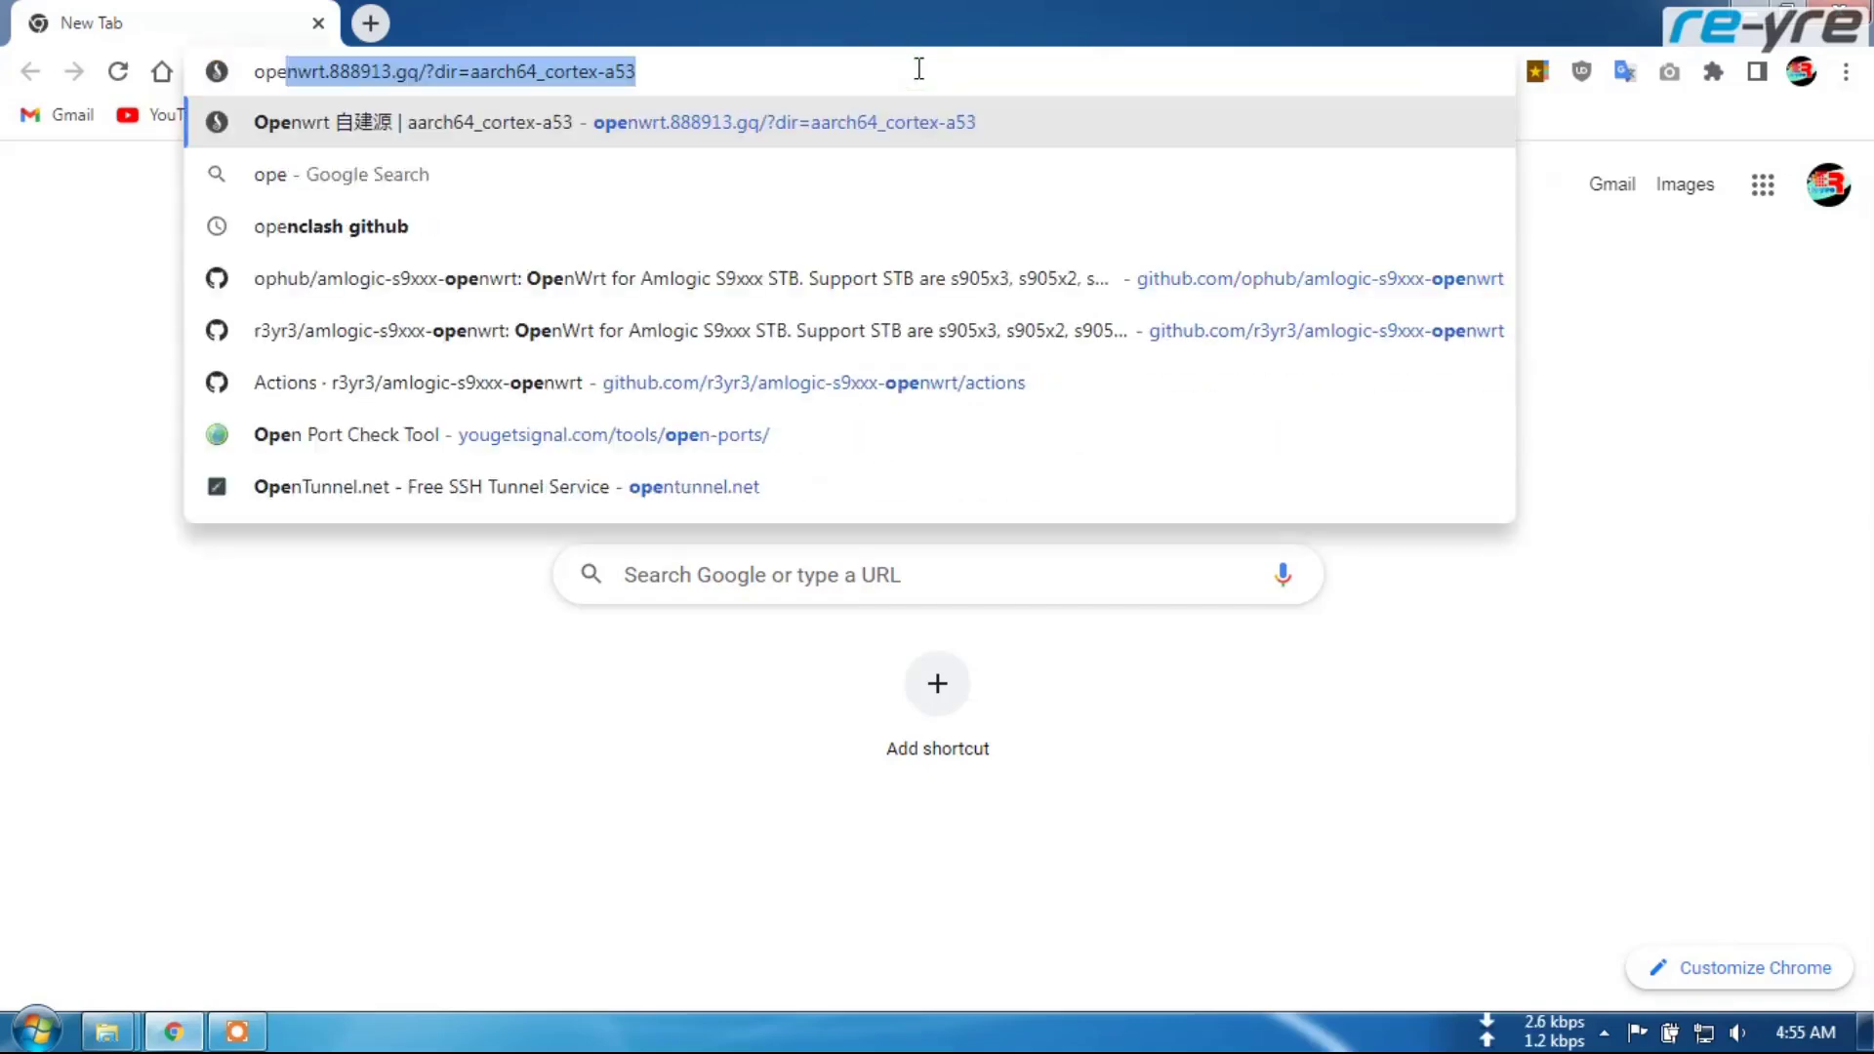
type(" downlo")
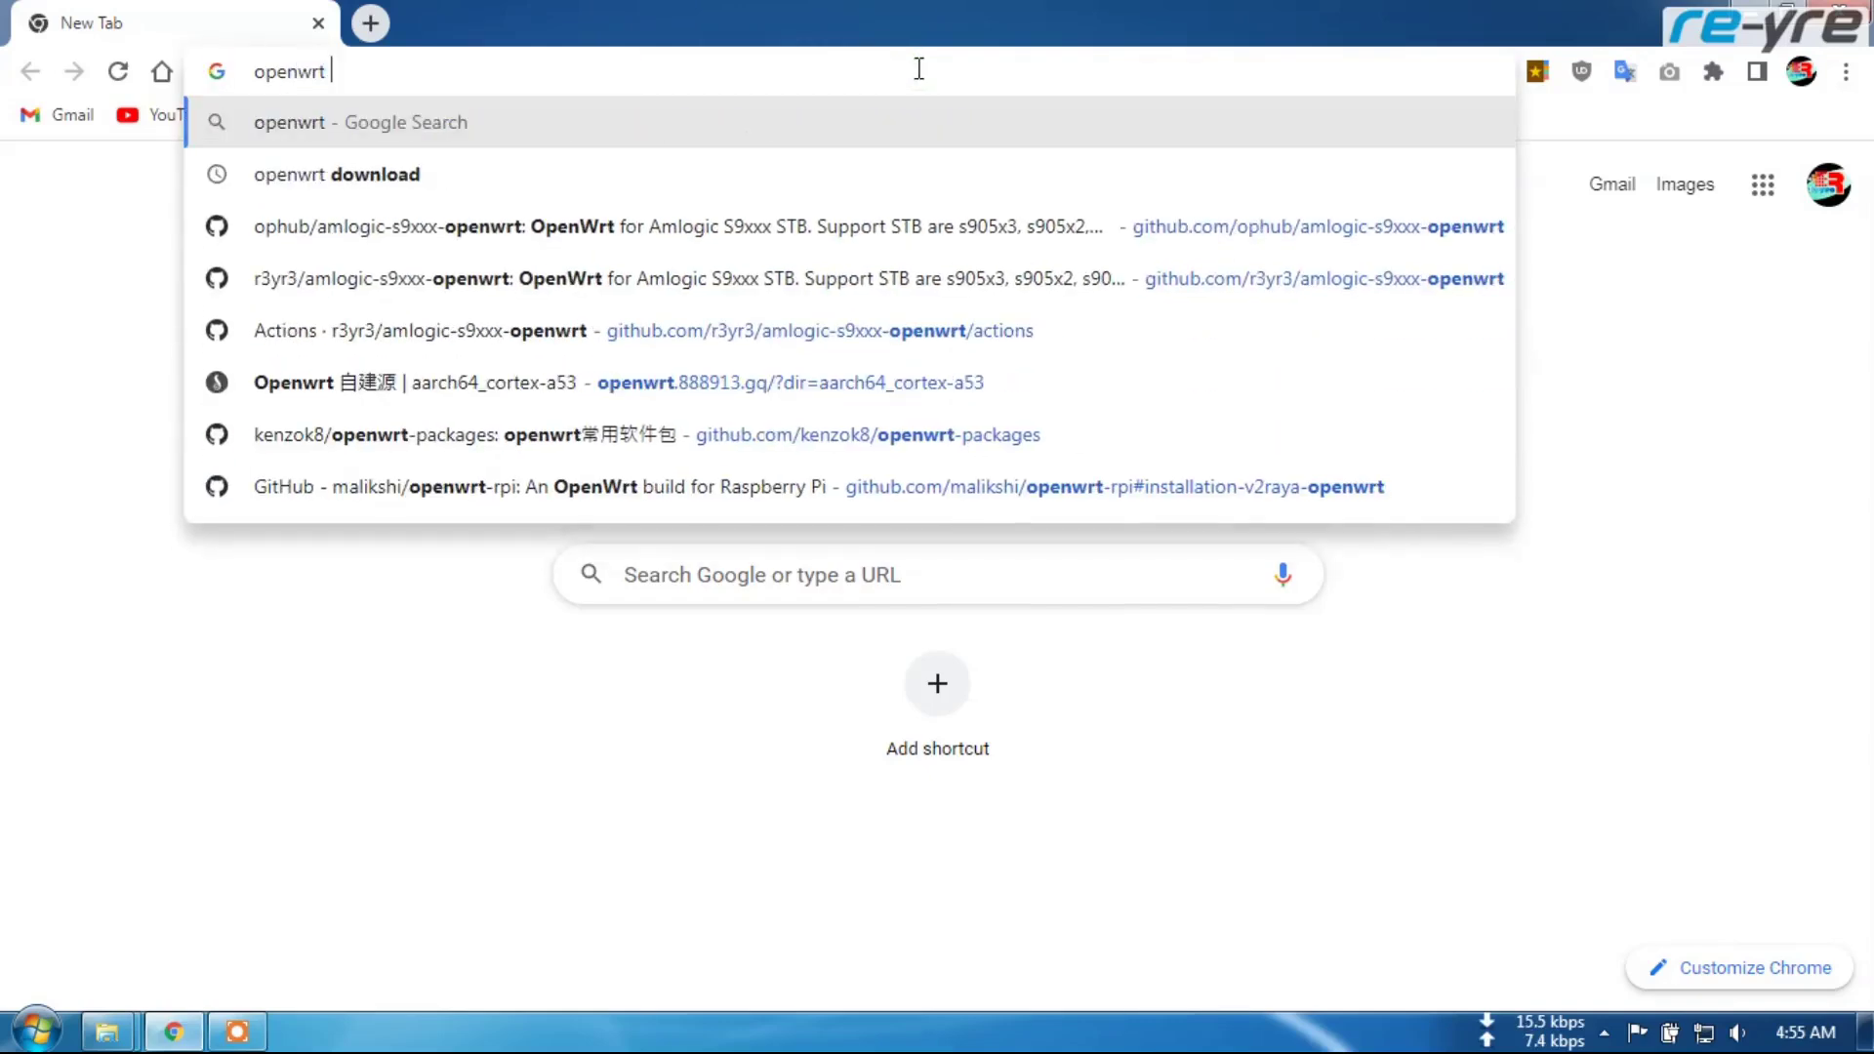
type("ad")
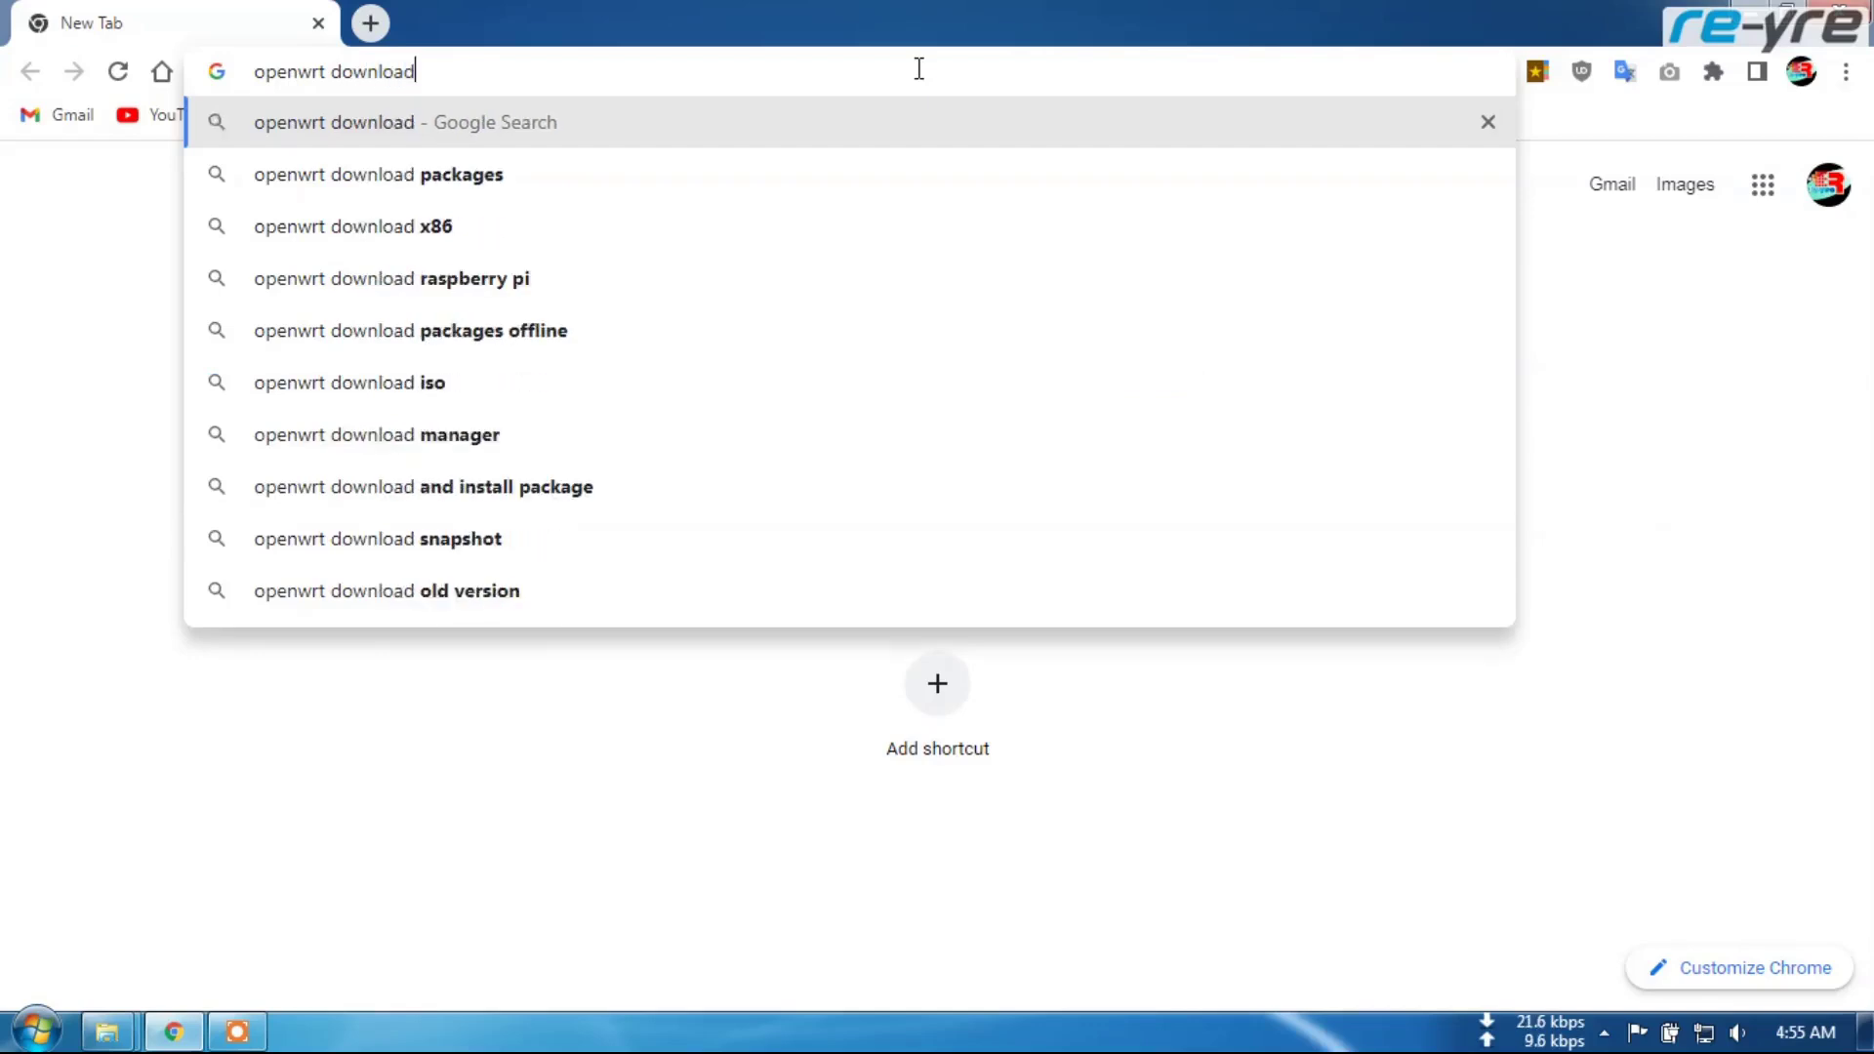
key("Return")
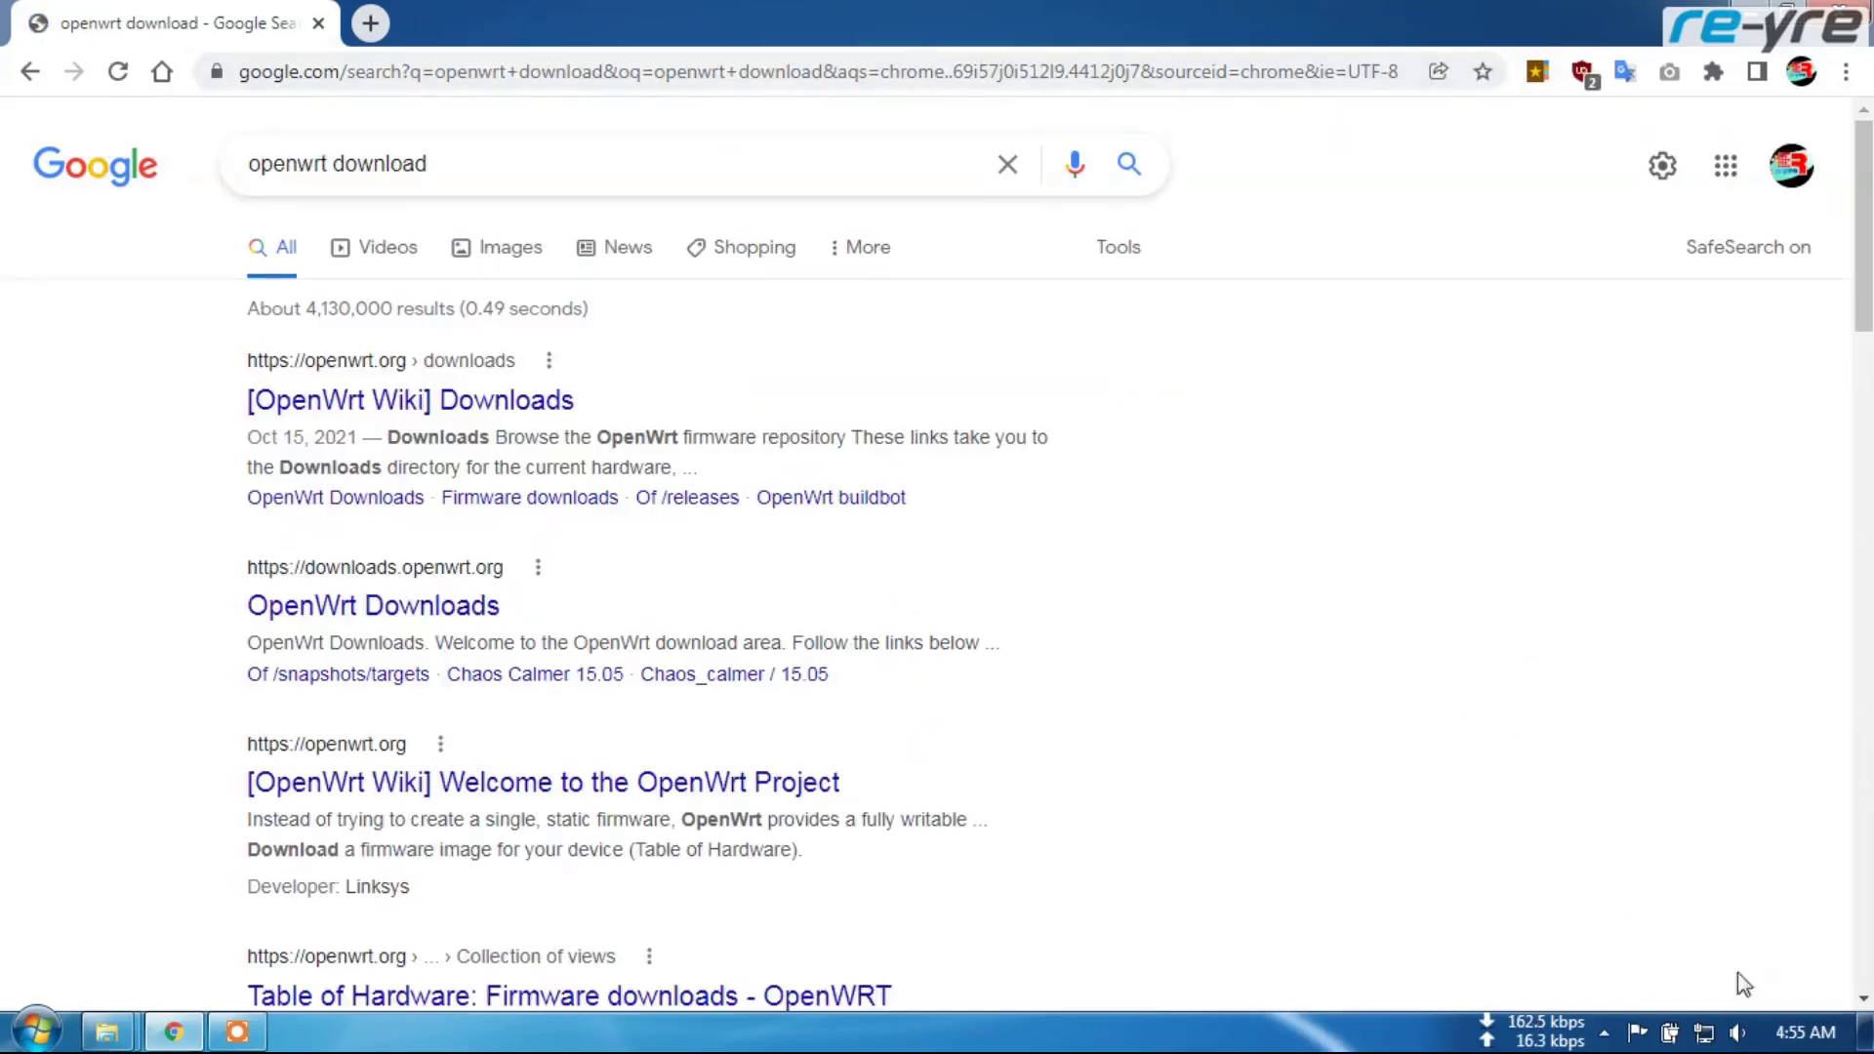
left_click(1704, 1032)
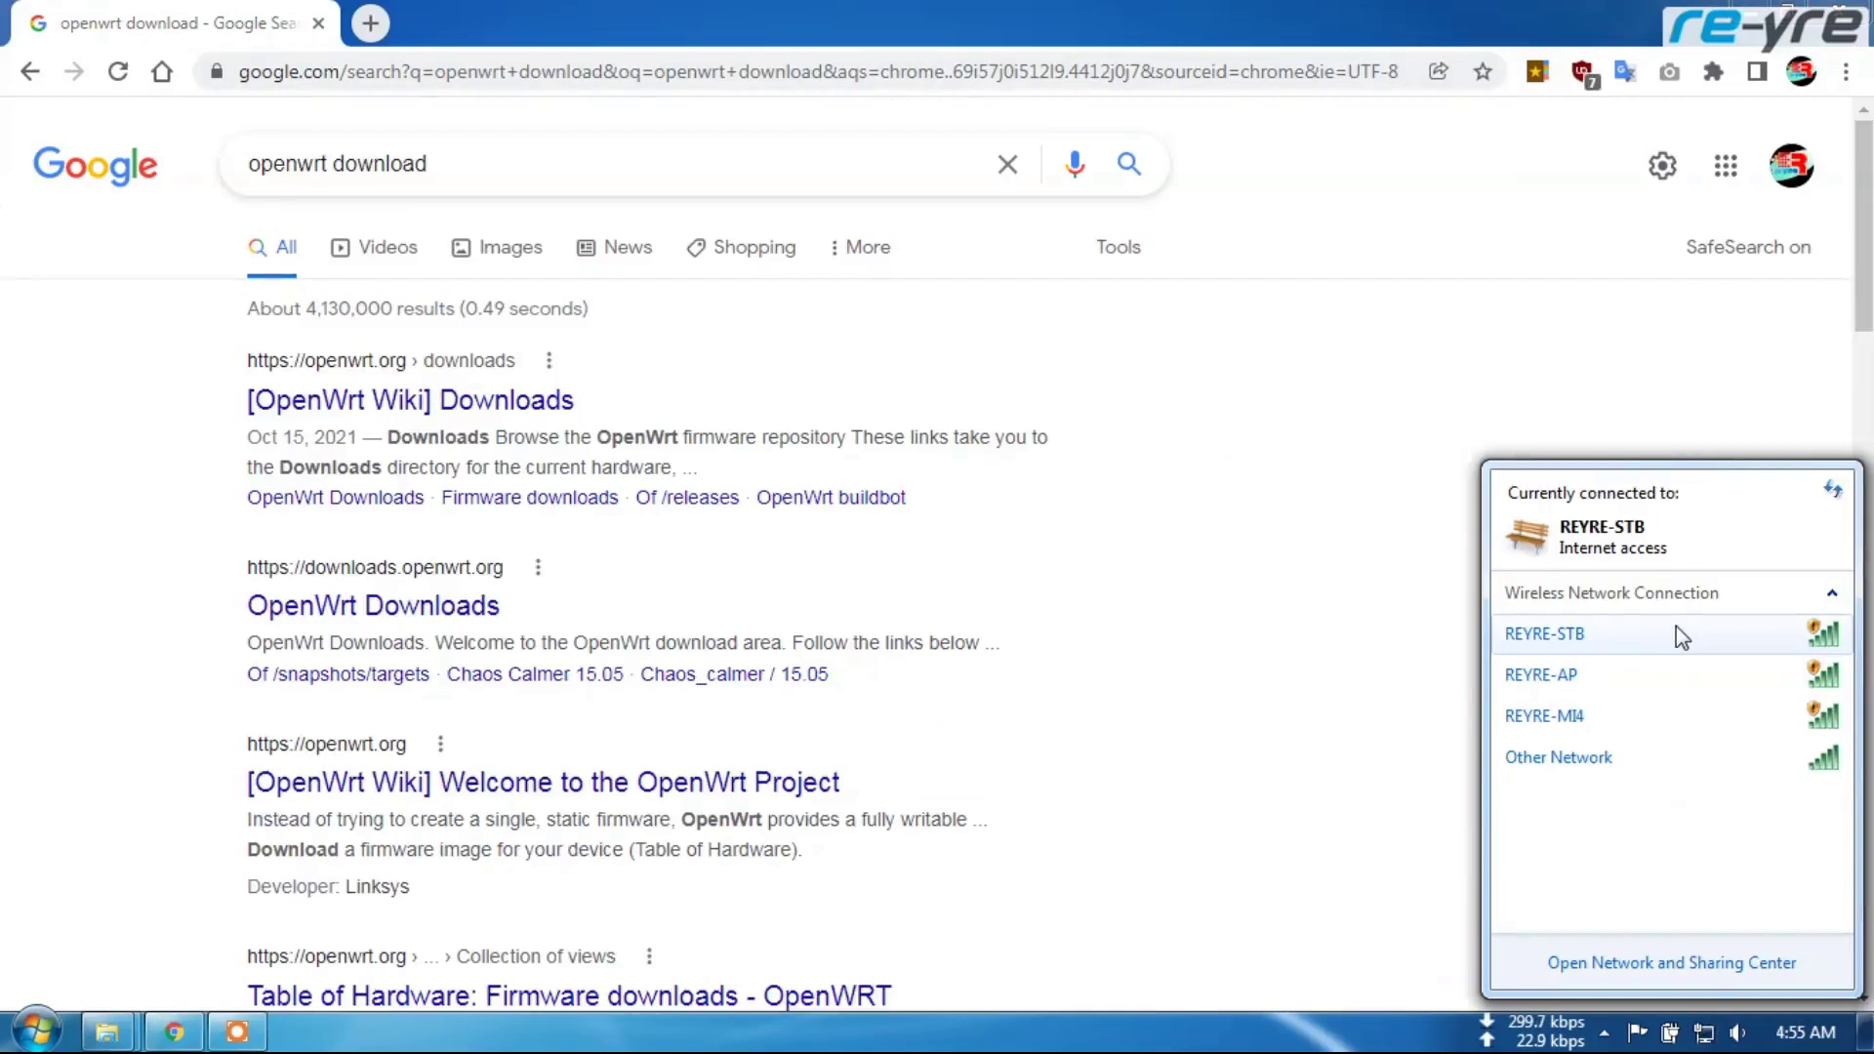
mouse_move(1677, 635)
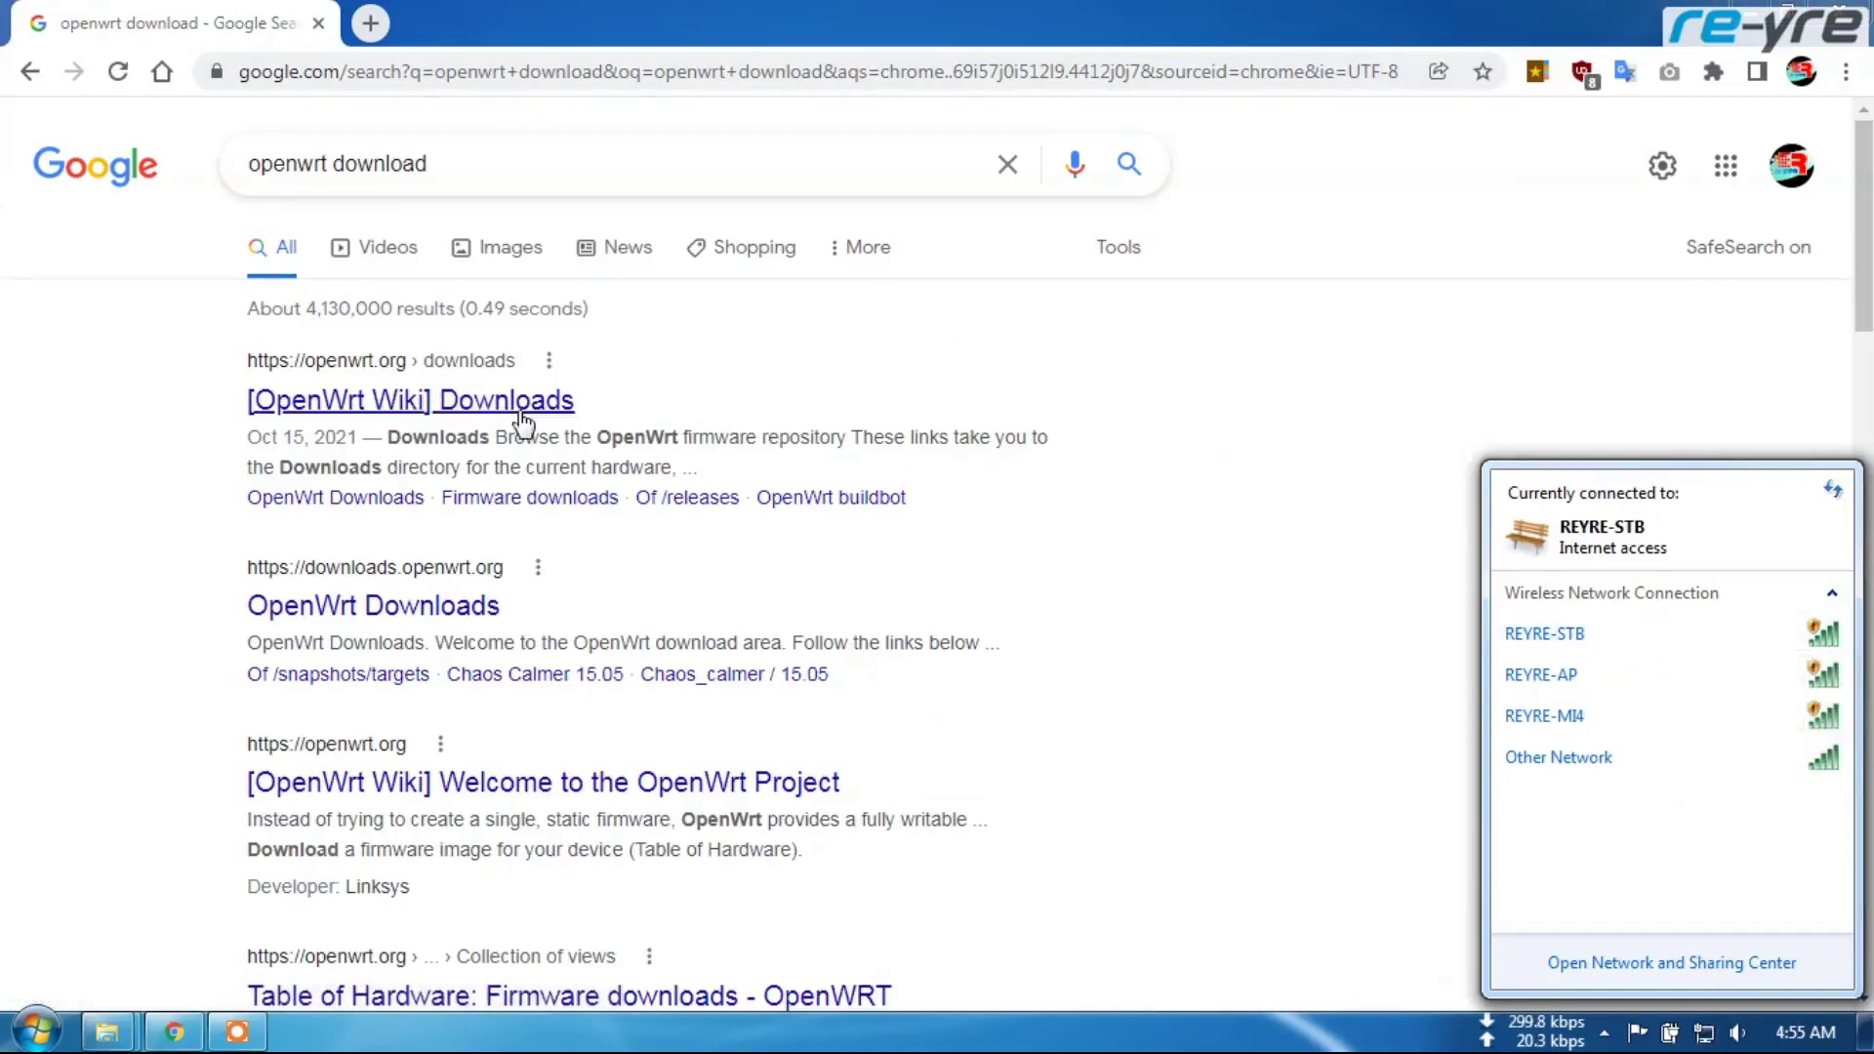
Browse the OpenWrt Downloads site to the 21.02.1 ramips/mt7621 image listing
left_click(378, 615)
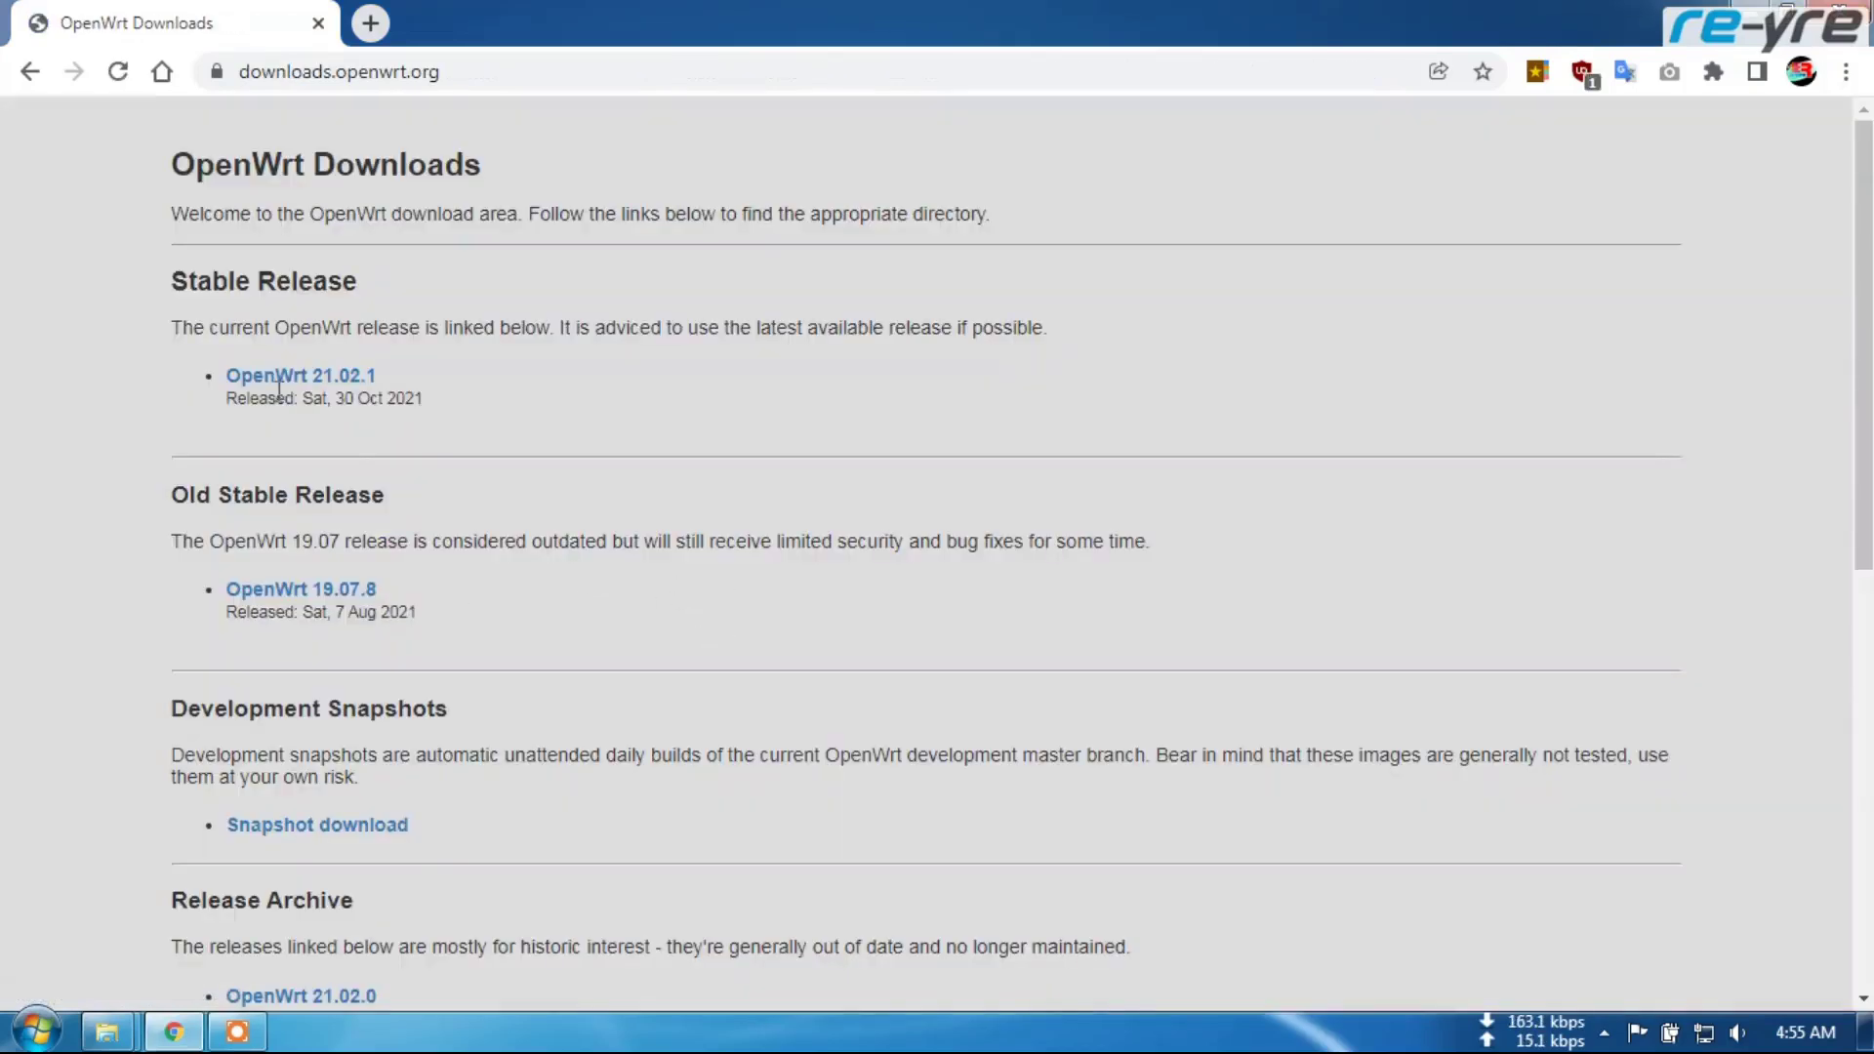
left_click(302, 382)
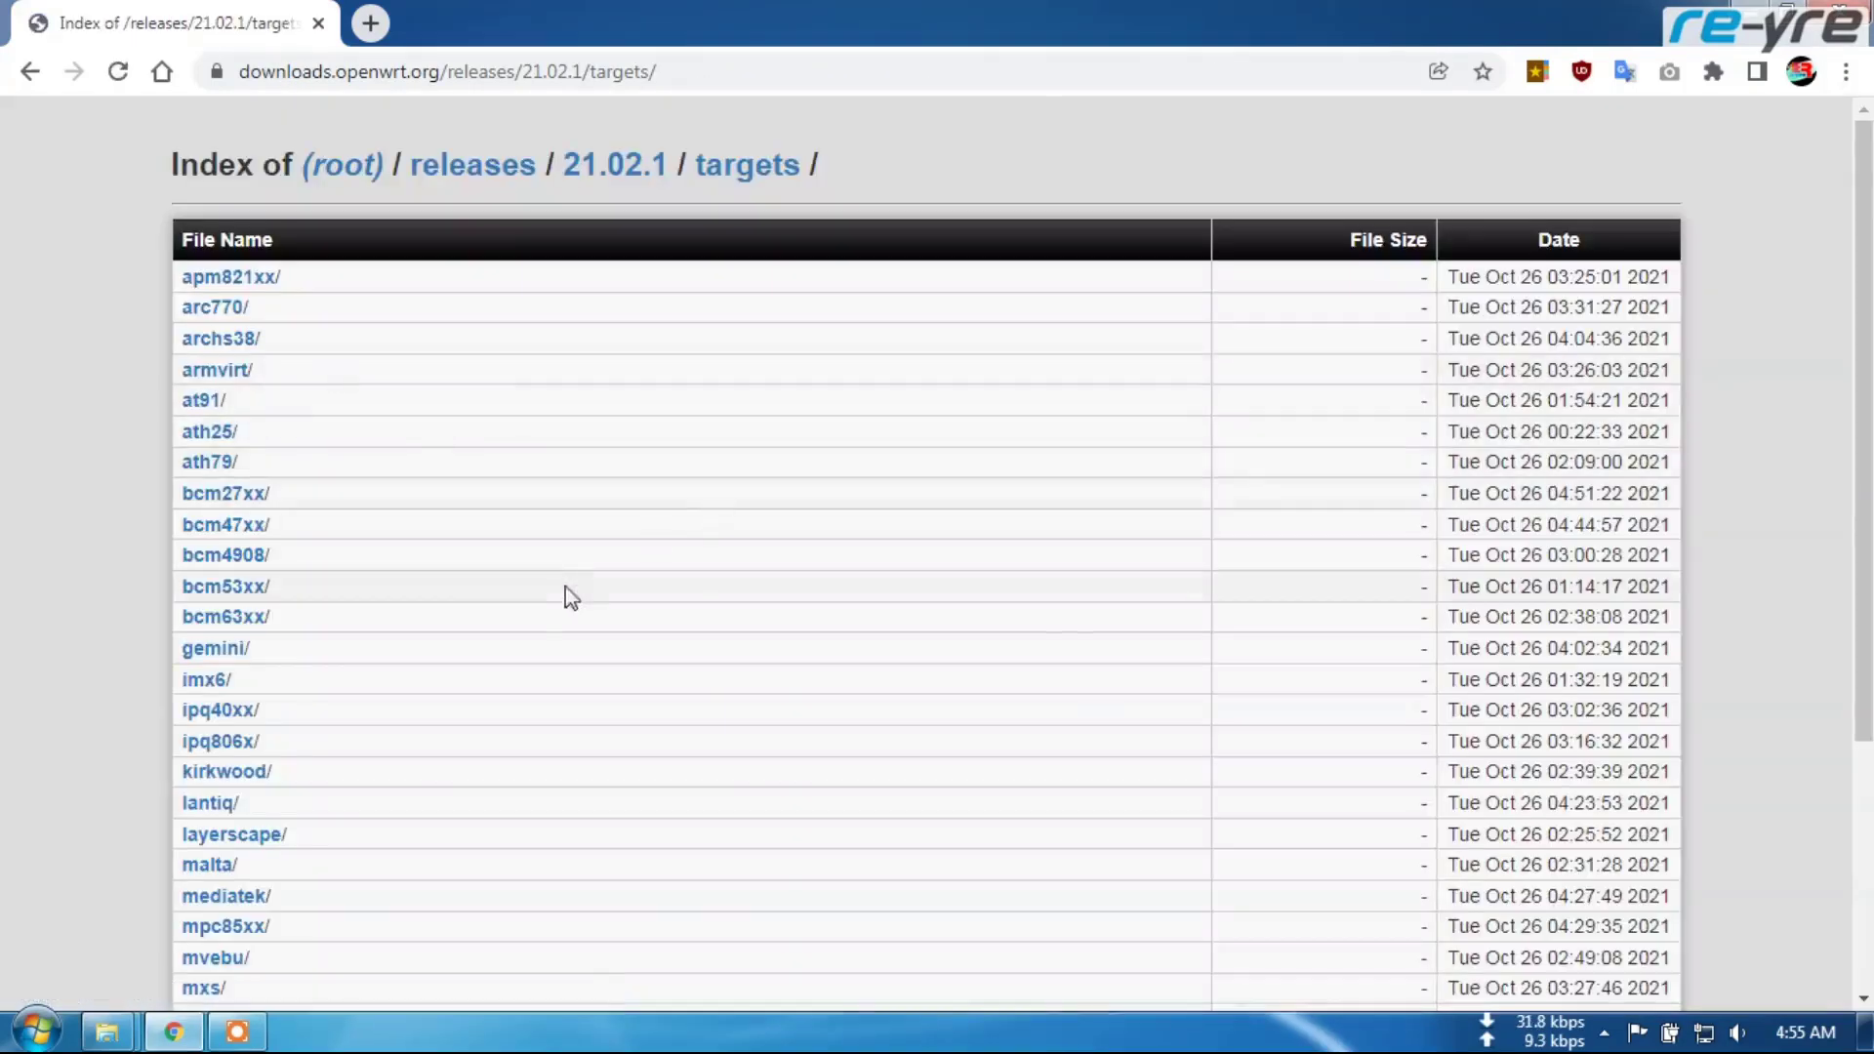
scroll(510, 619, "down", 4)
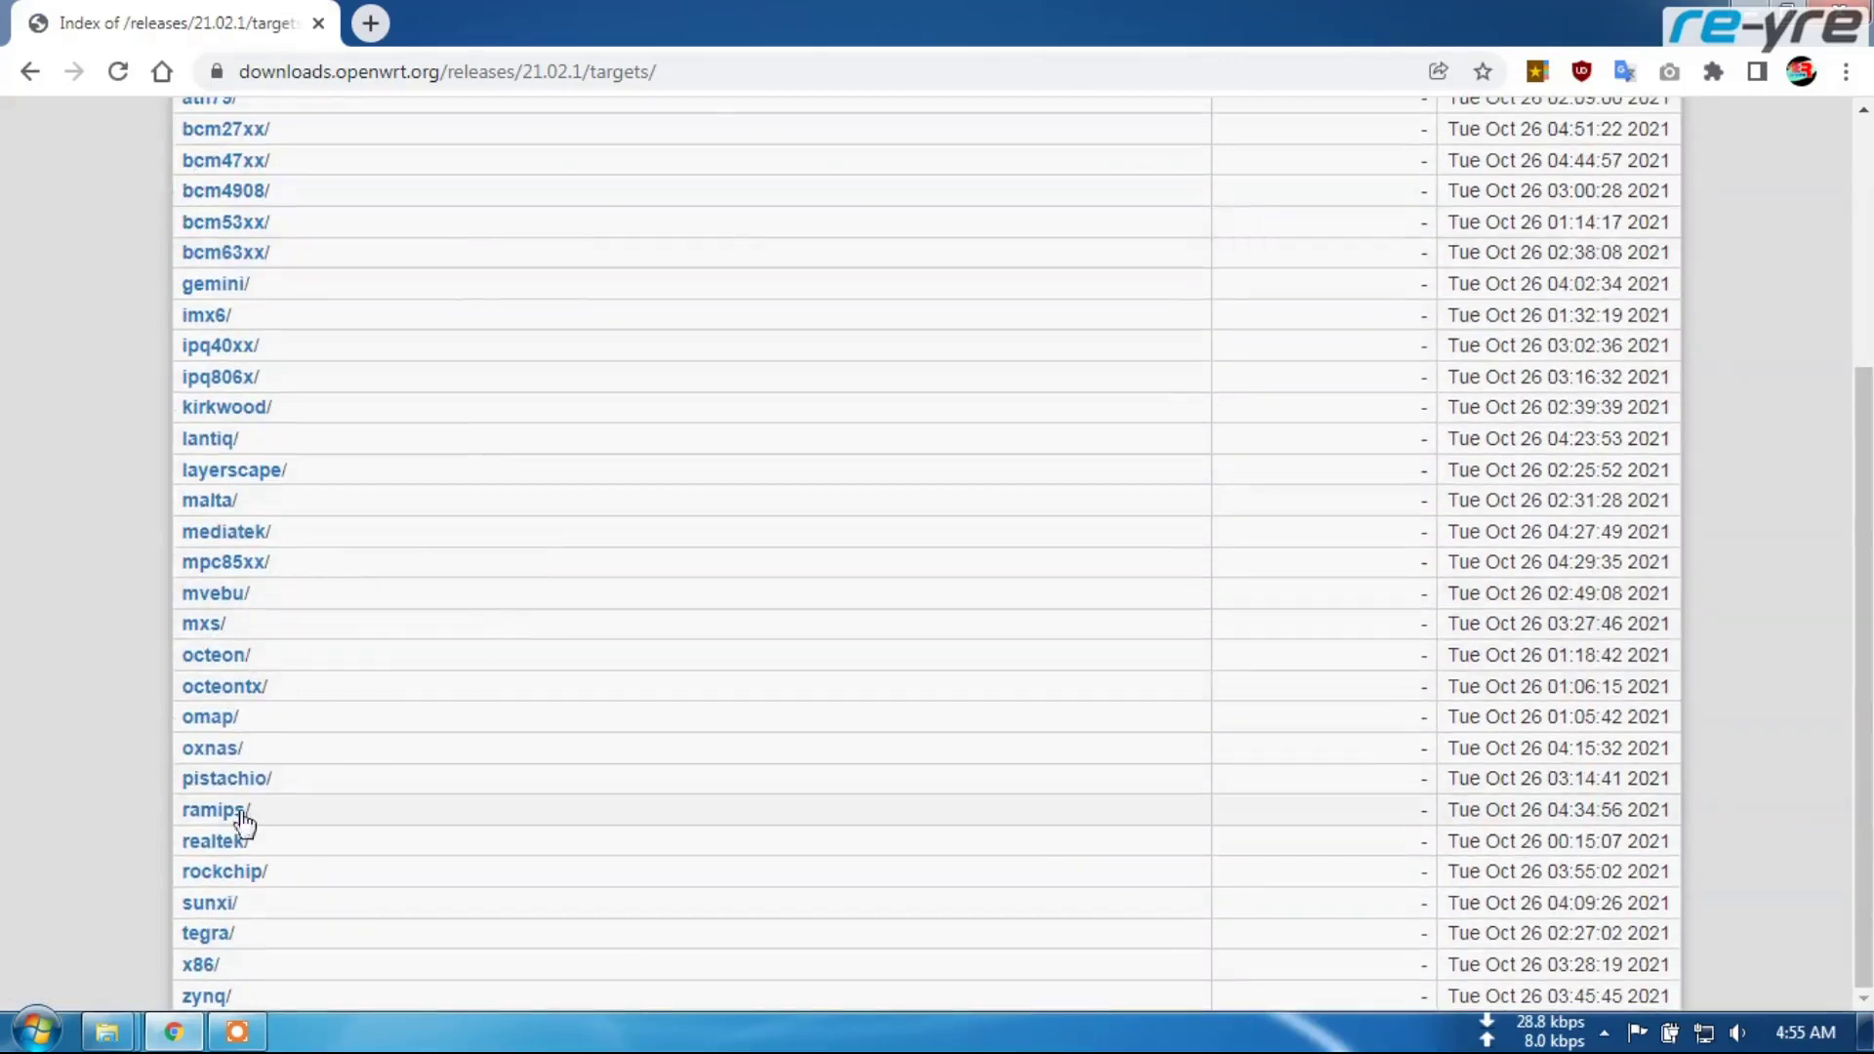
left_click(233, 812)
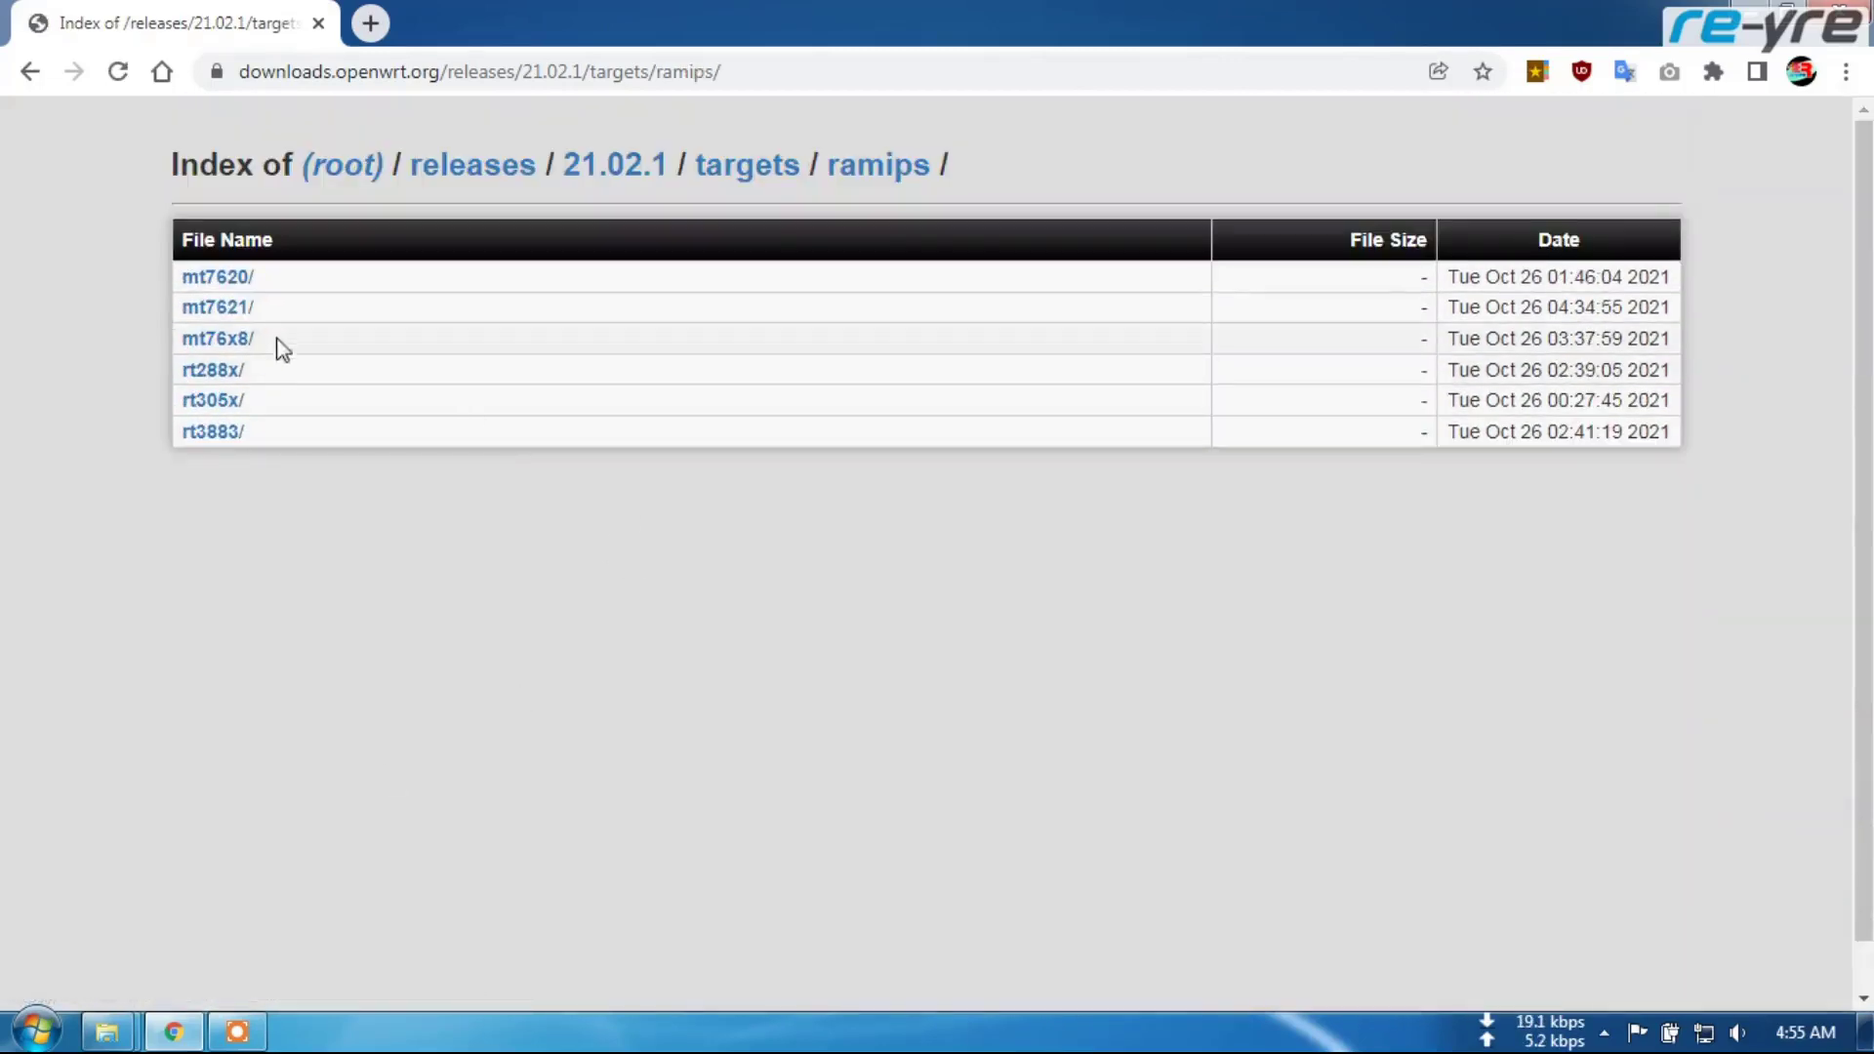
left_click(215, 311)
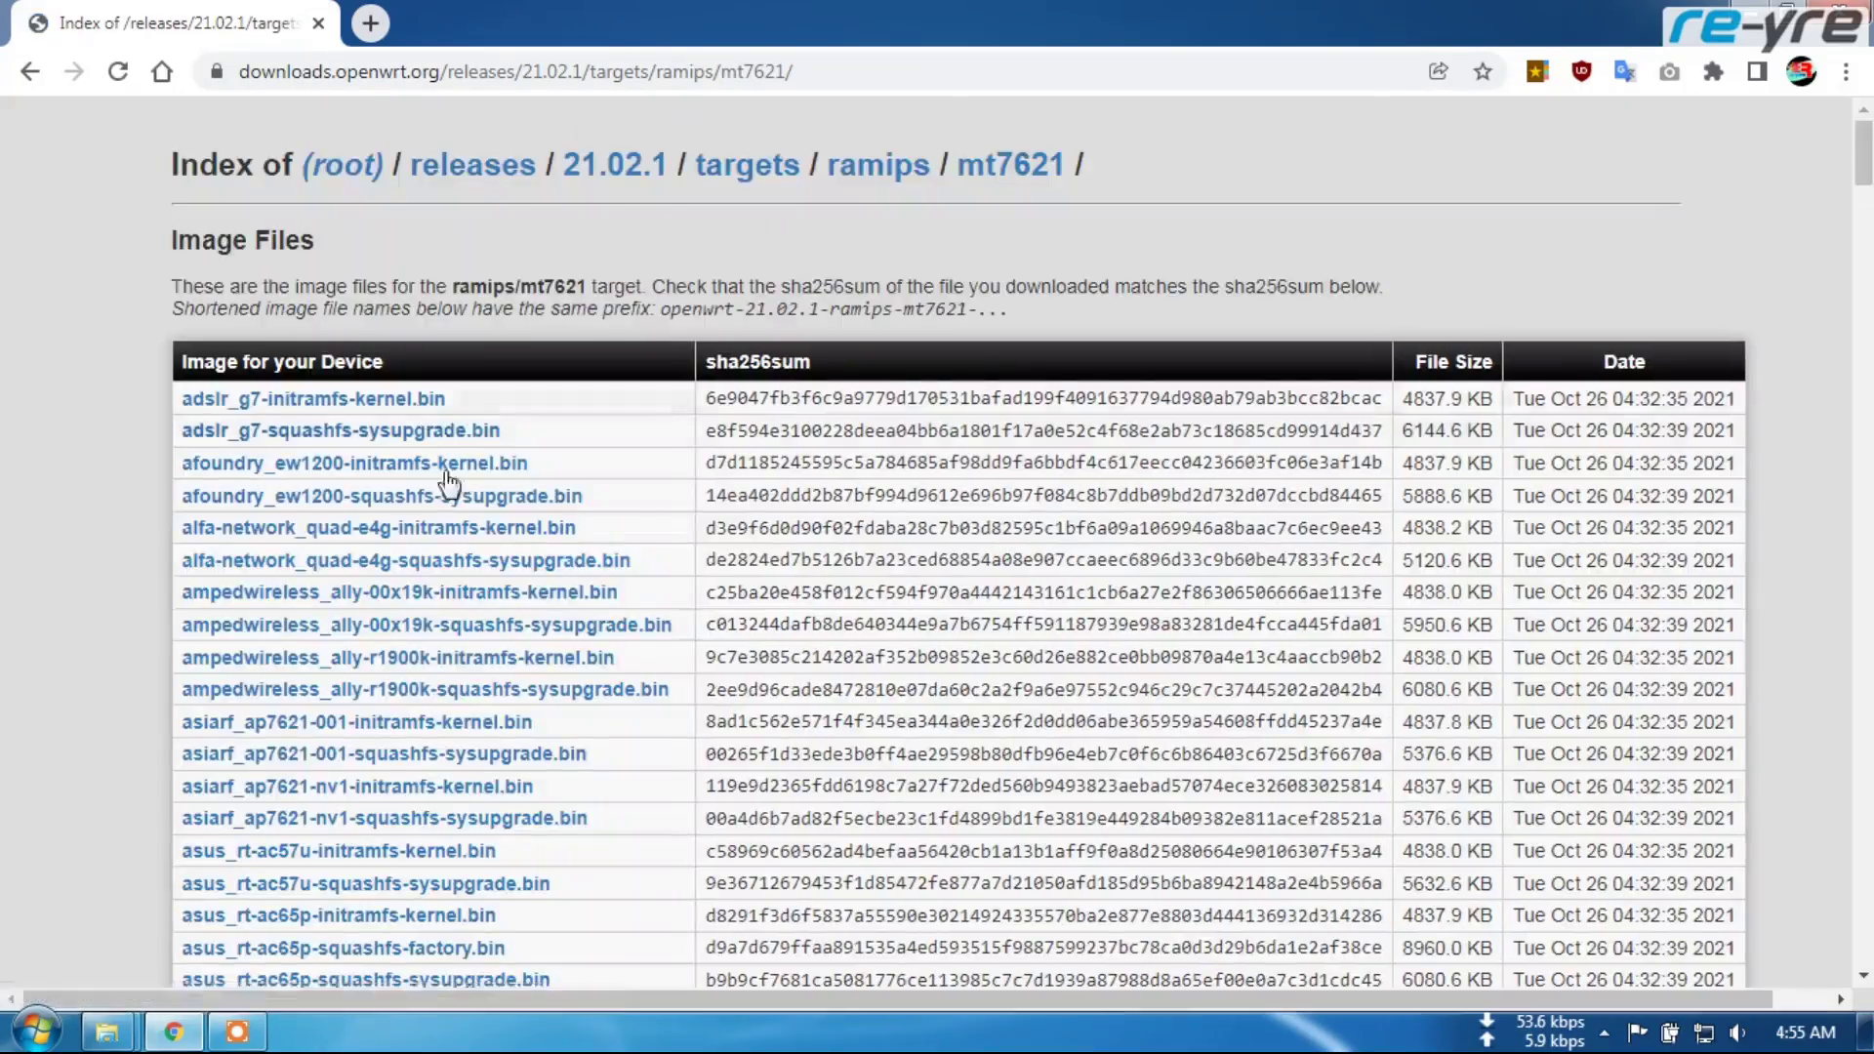
Download xiaomi_mi-router-4a-gigabit-squashfs-sysupgrade.bin from the listing with IDM
scroll(645, 527, "down", 20)
scroll(637, 537, "down", 20)
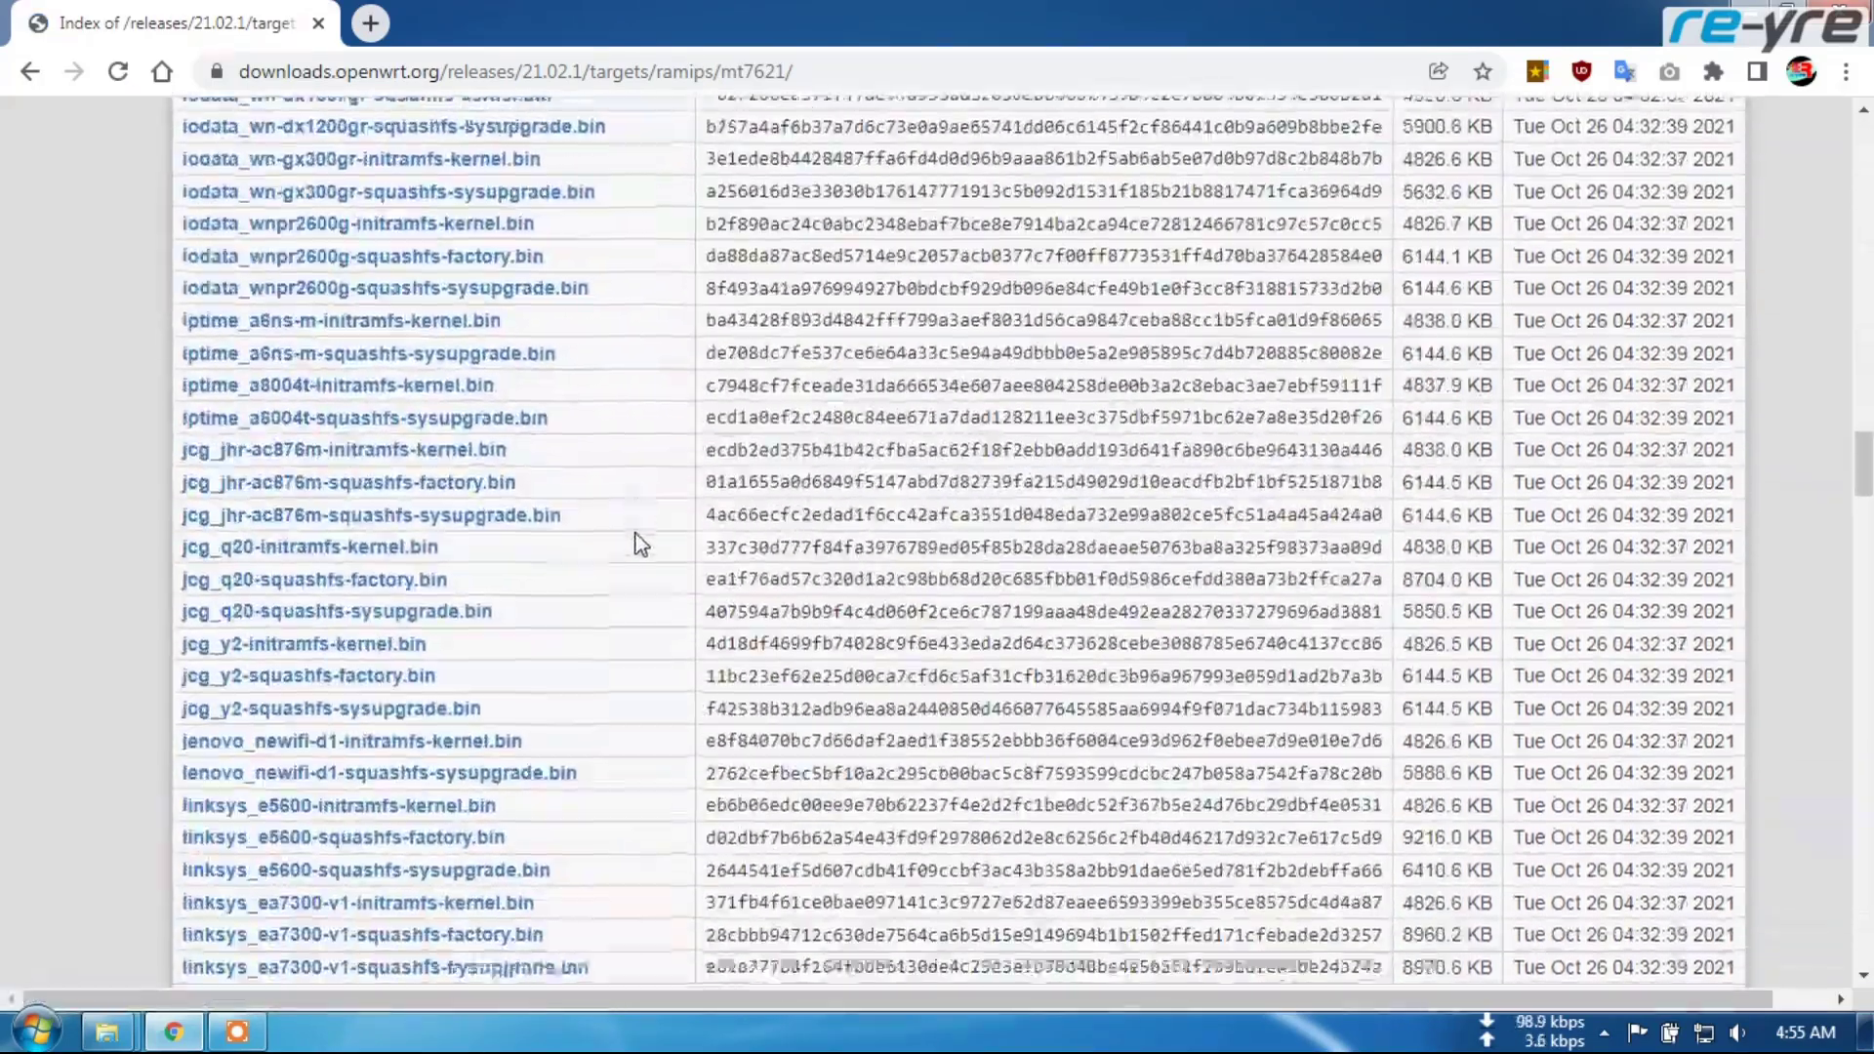
scroll(640, 546, "down", 20)
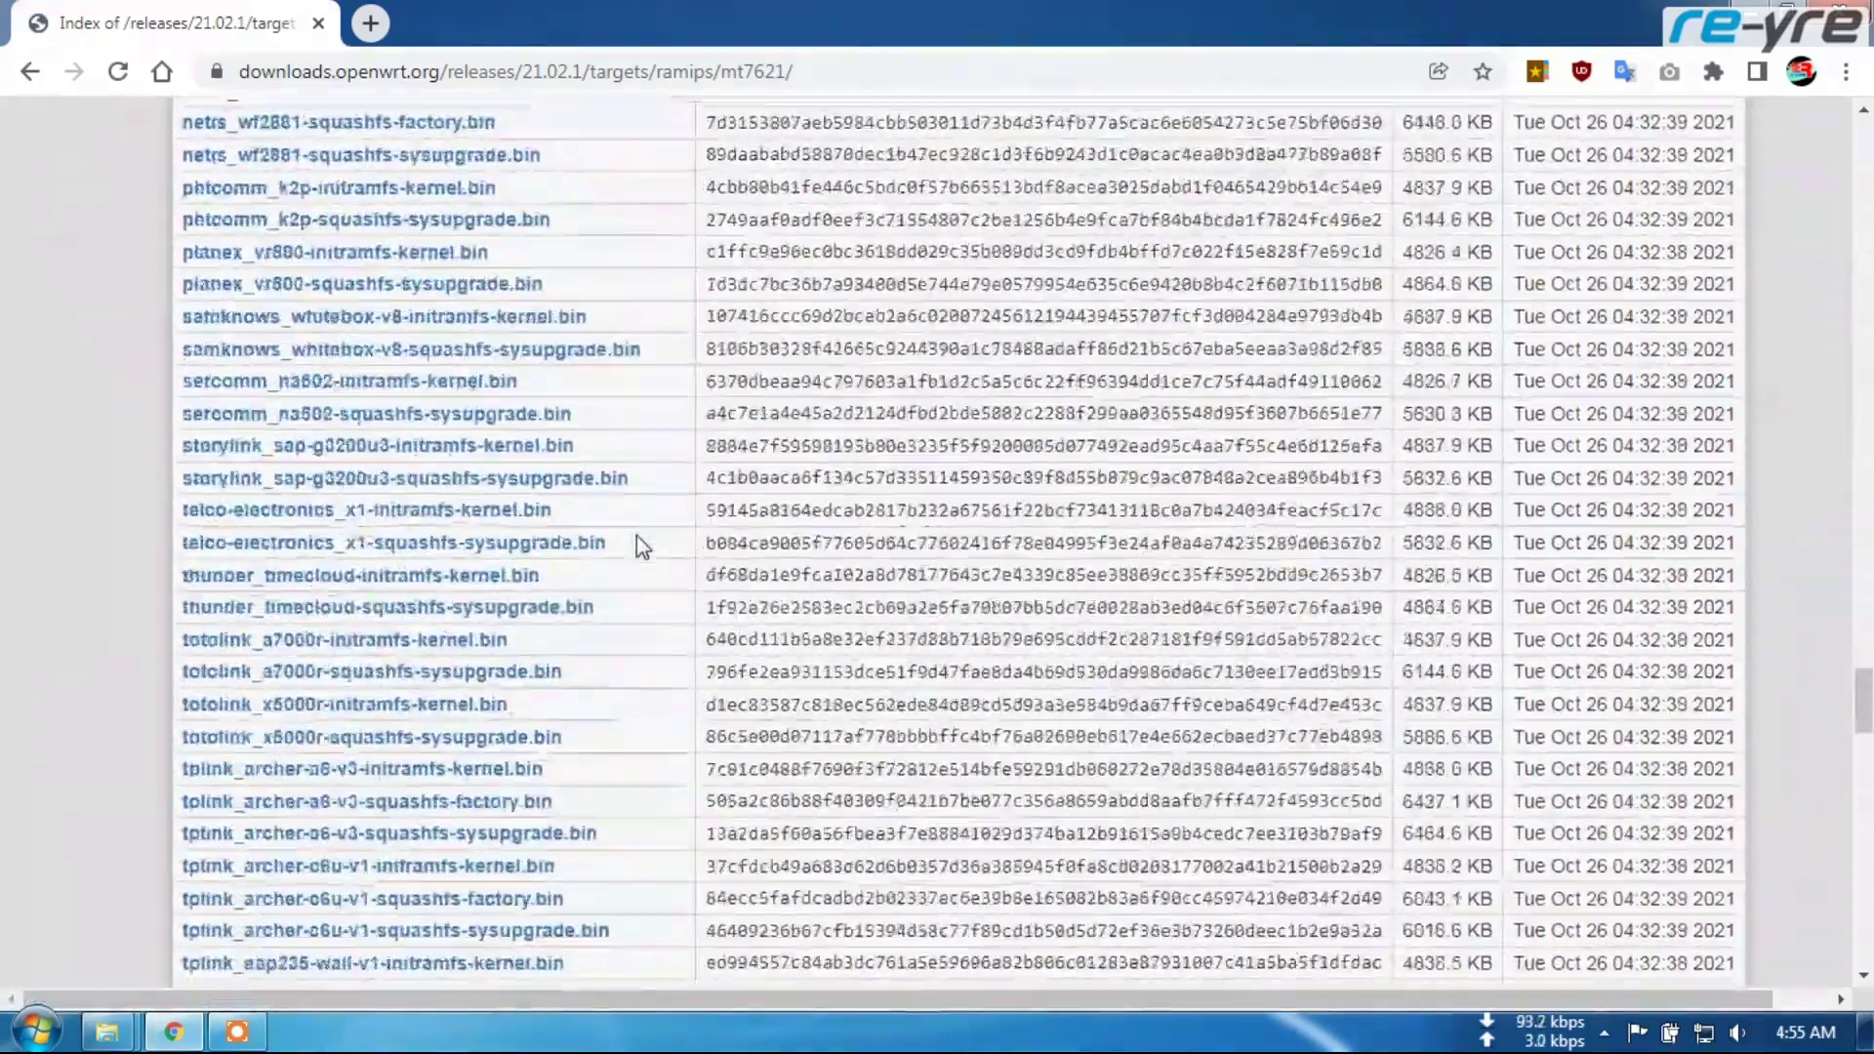
scroll(630, 591, "down", 7)
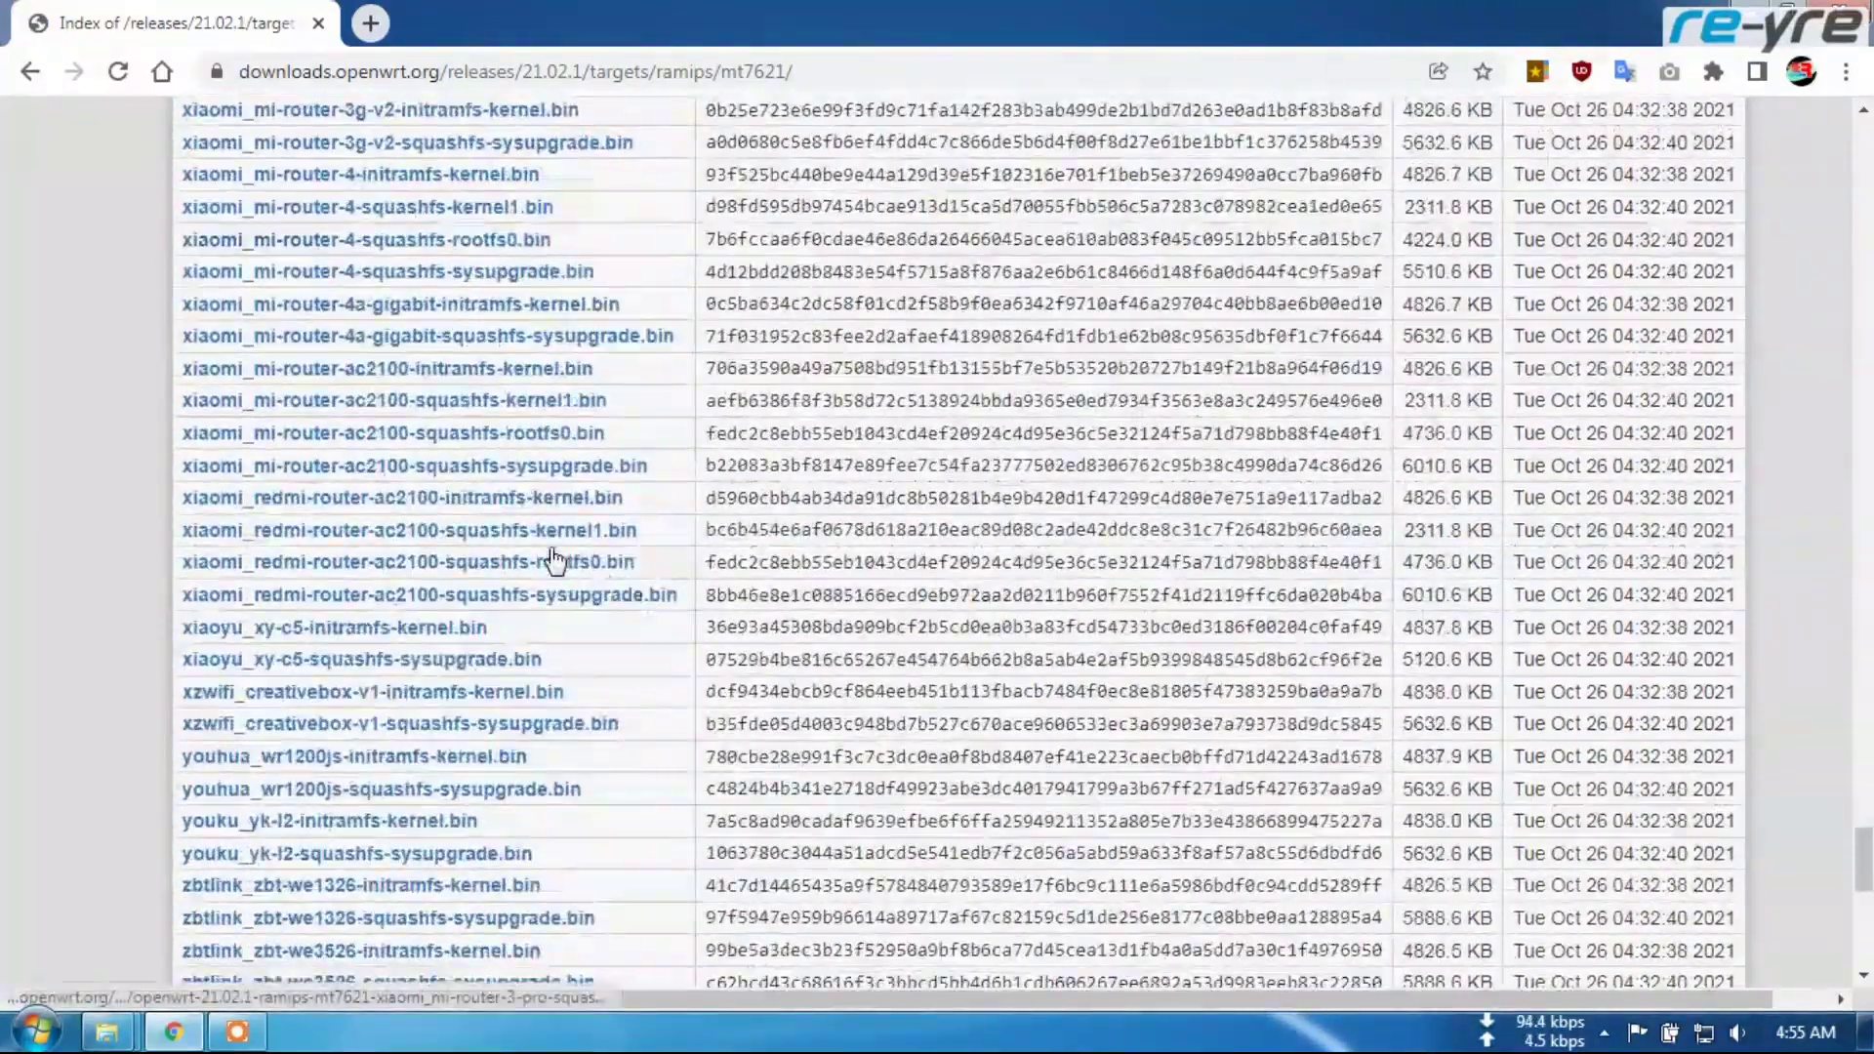
scroll(620, 391, "up", 2)
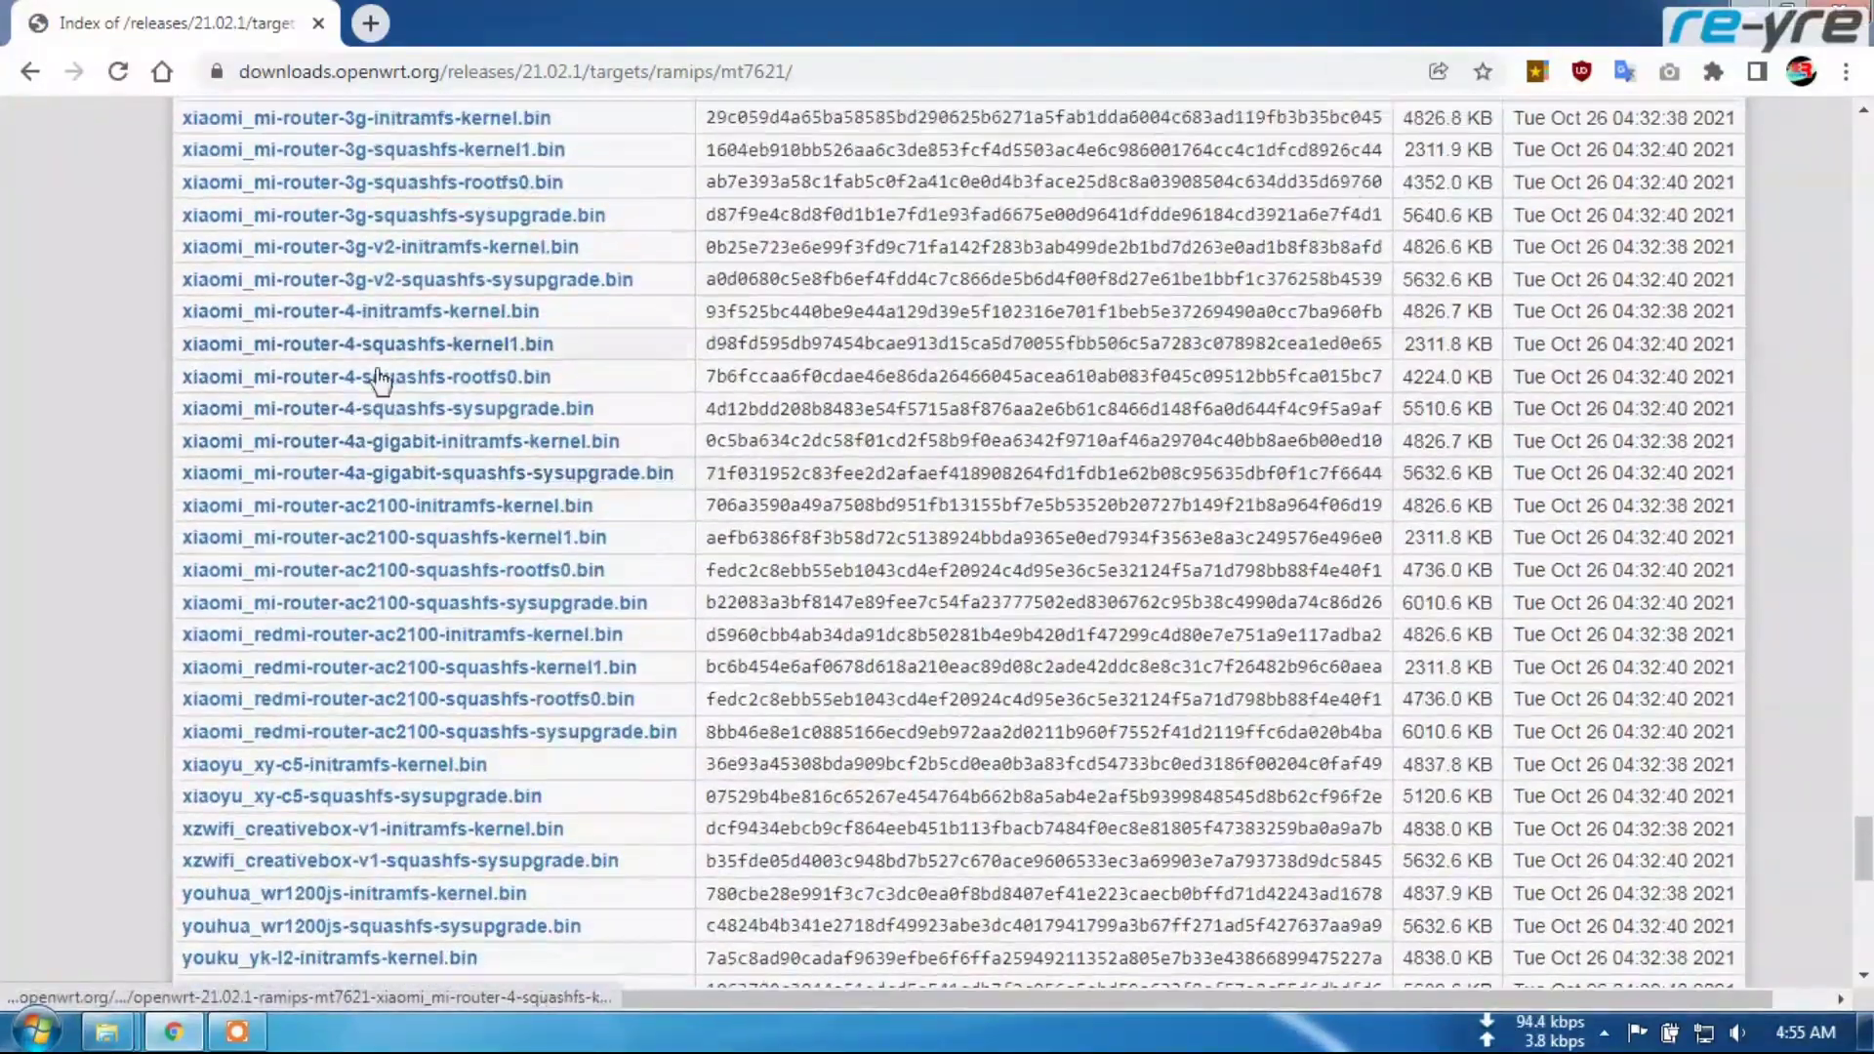
left_click(493, 475)
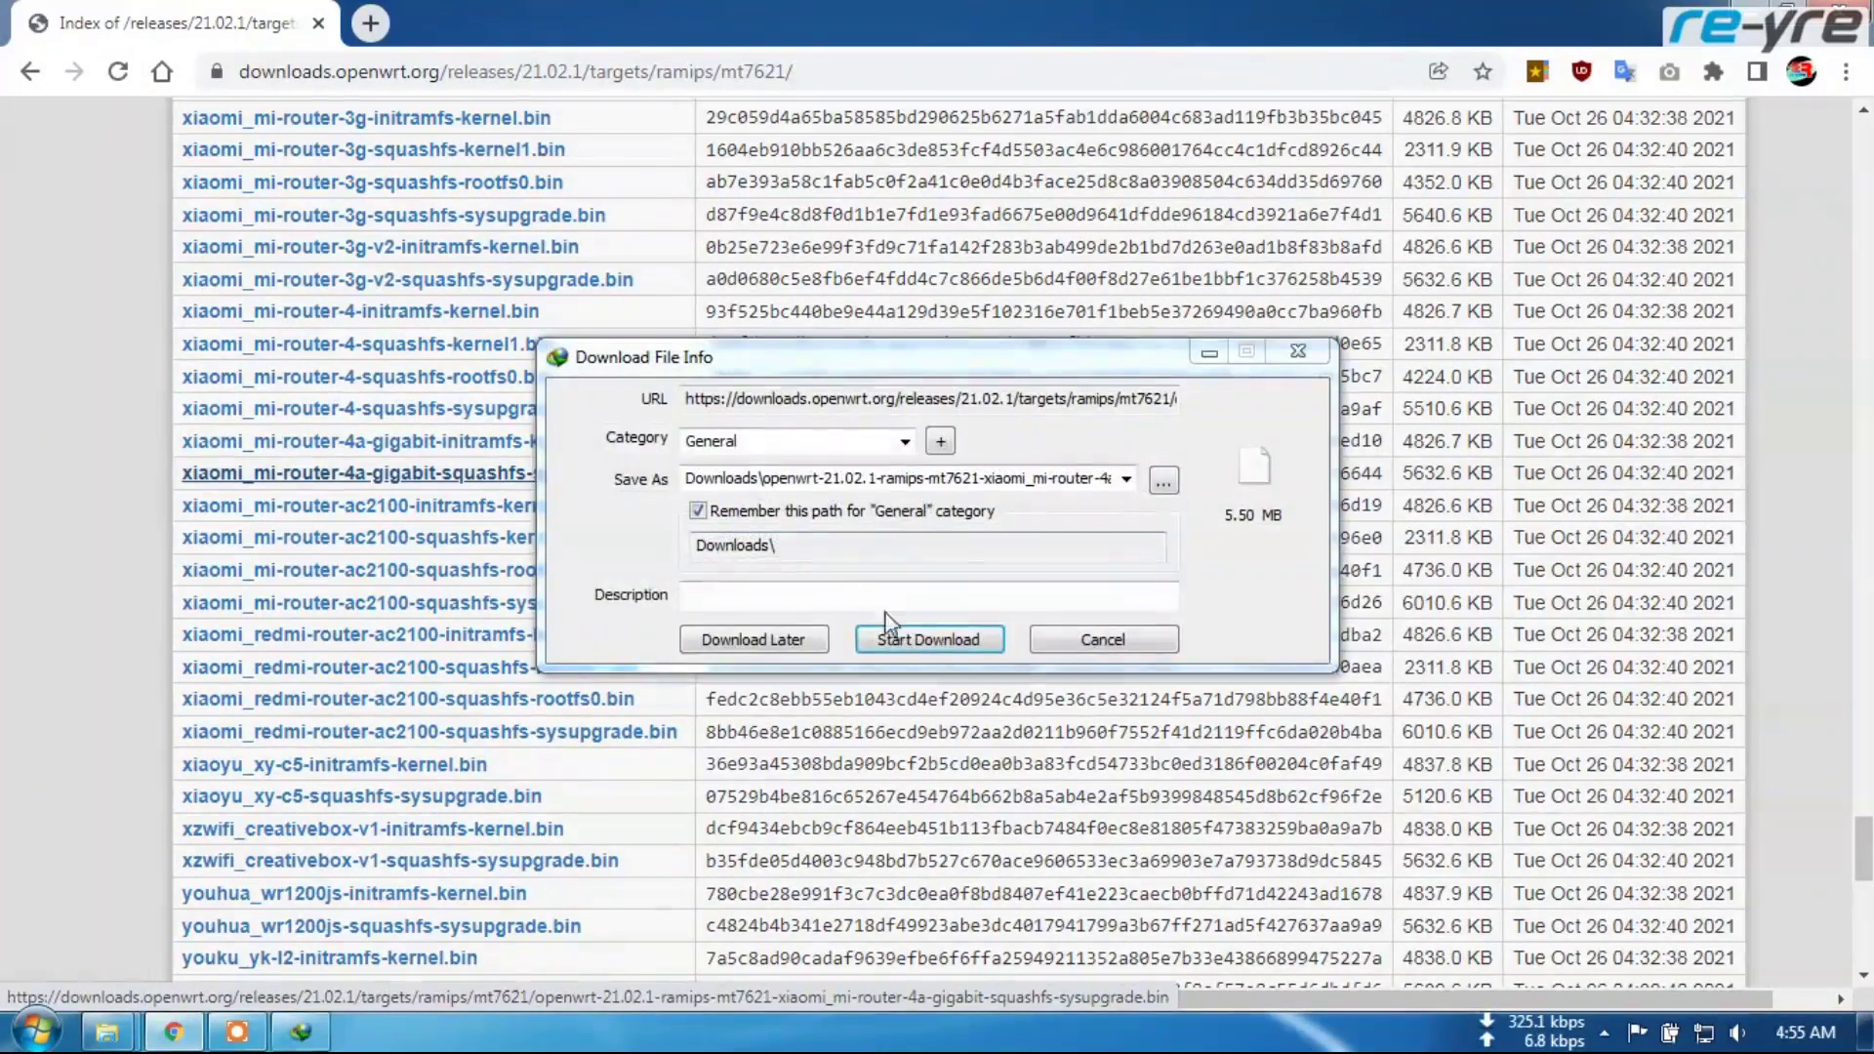
left_click(928, 637)
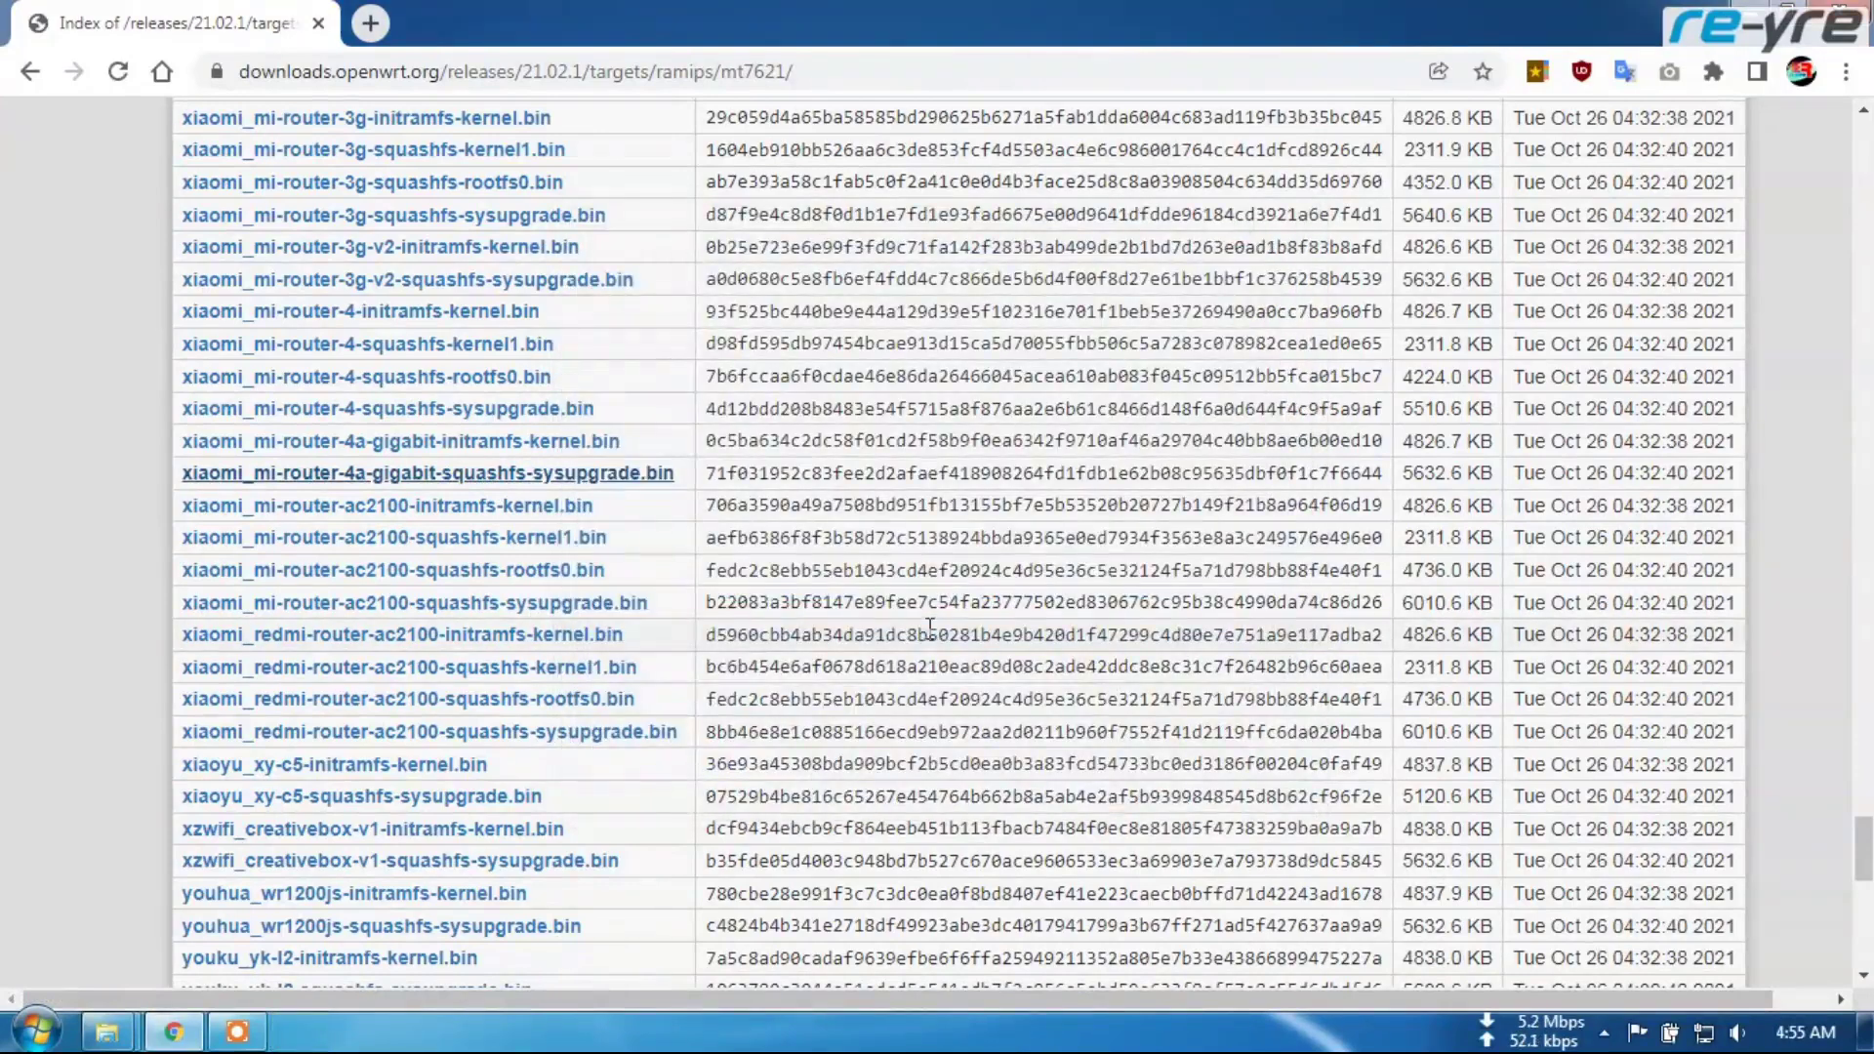
Copy the downloaded OpenWrt sysupgrade.bin from the Downloads folder
mouse_move(107, 1032)
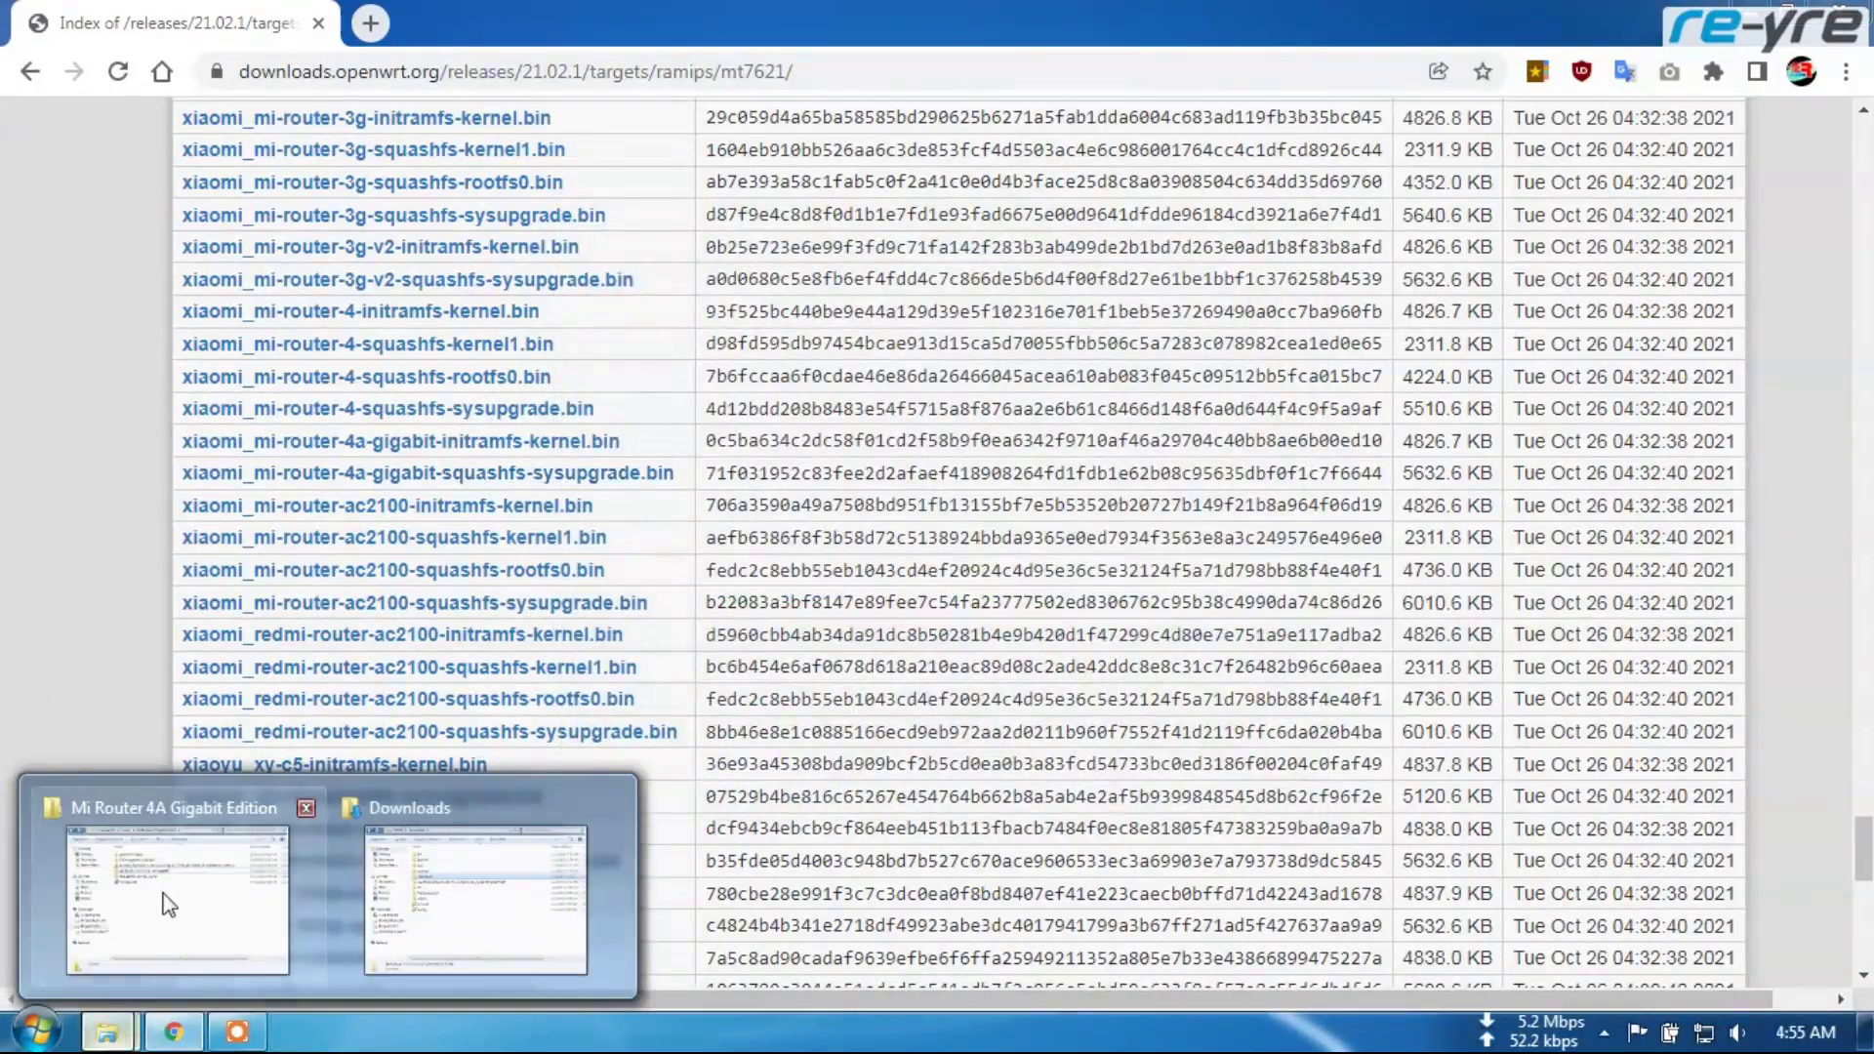
left_click(410, 884)
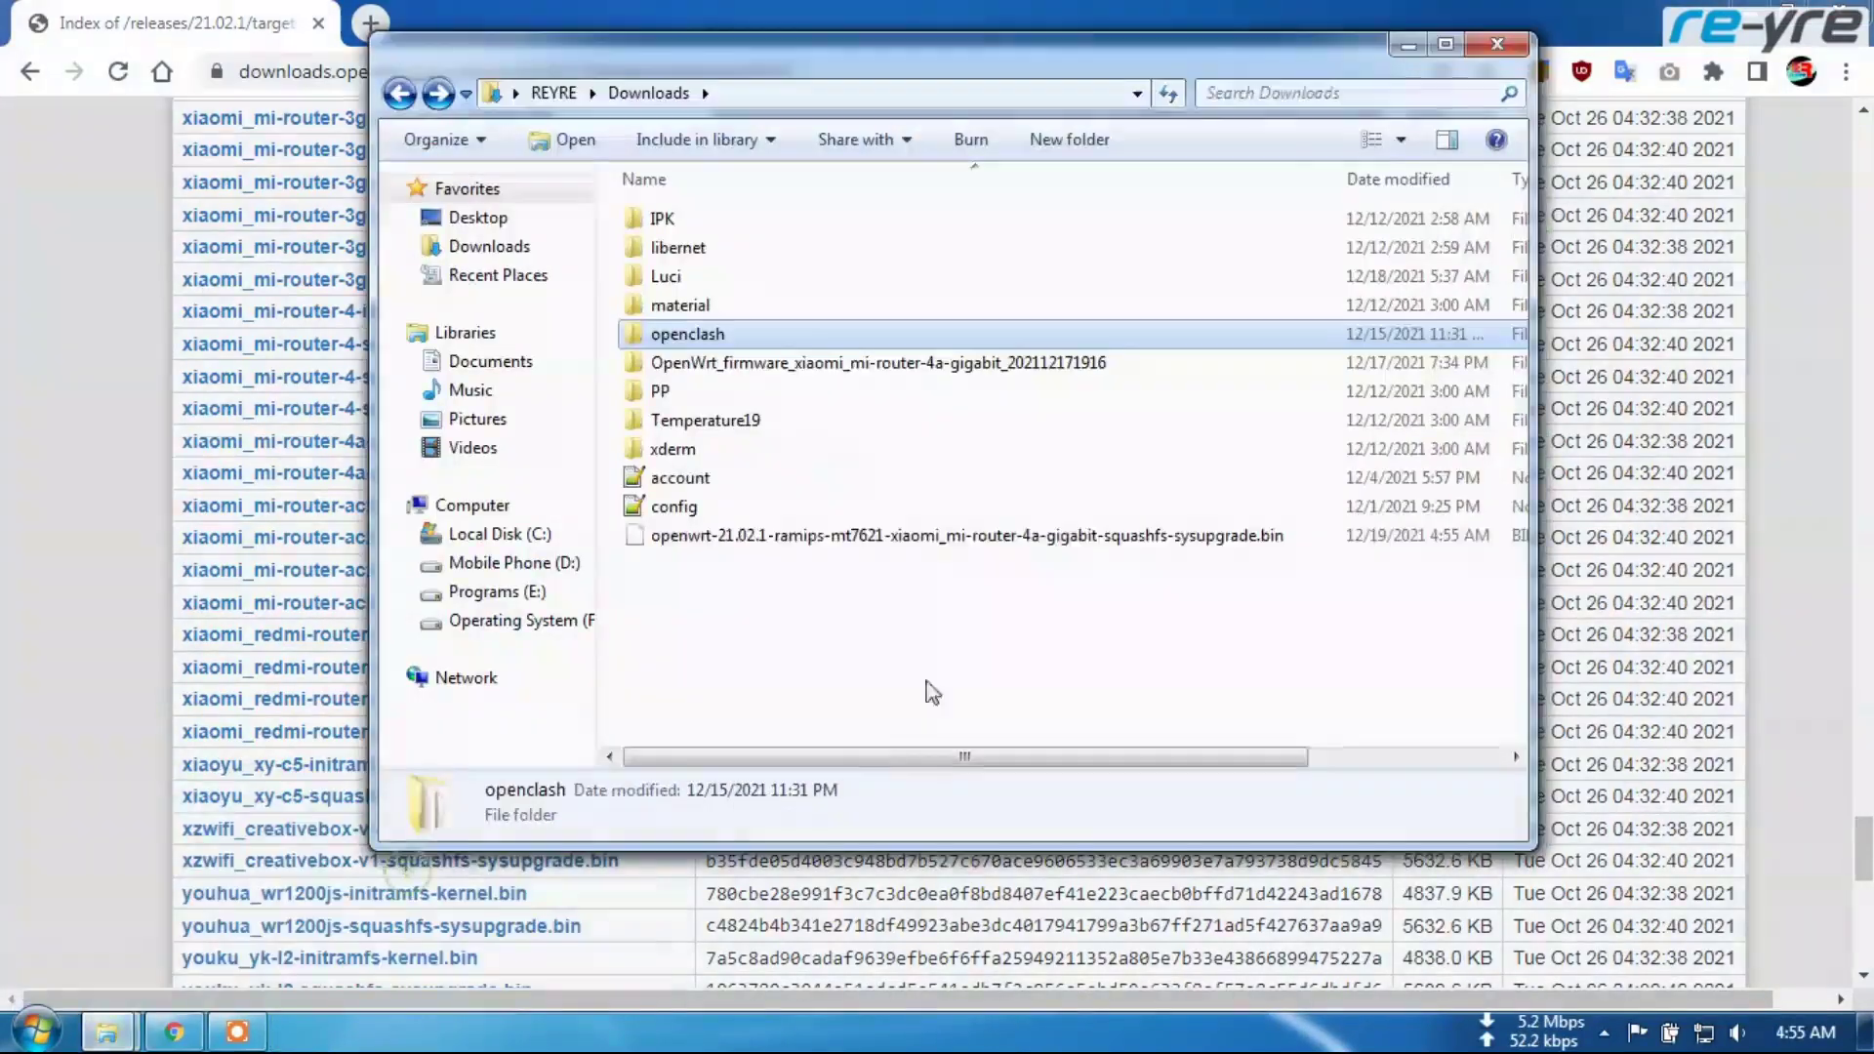
left_click(764, 537)
right_click(826, 535)
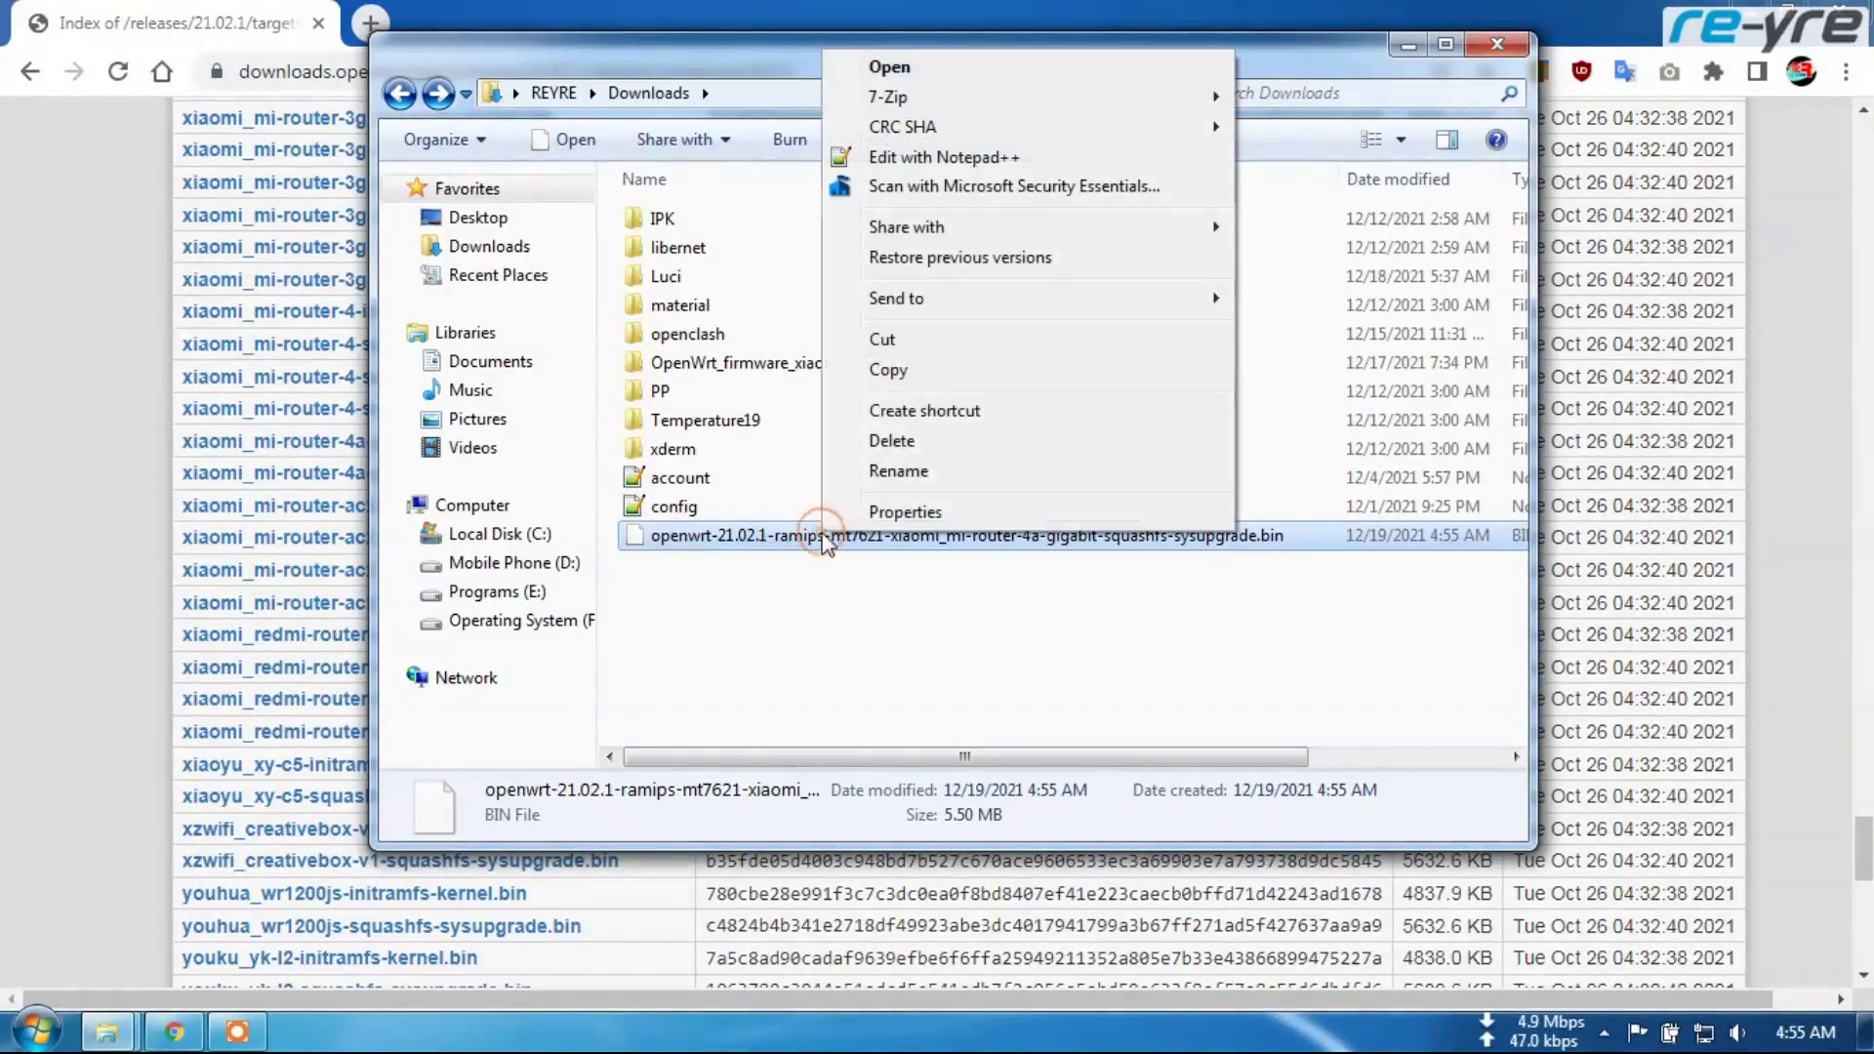
left_click(924, 347)
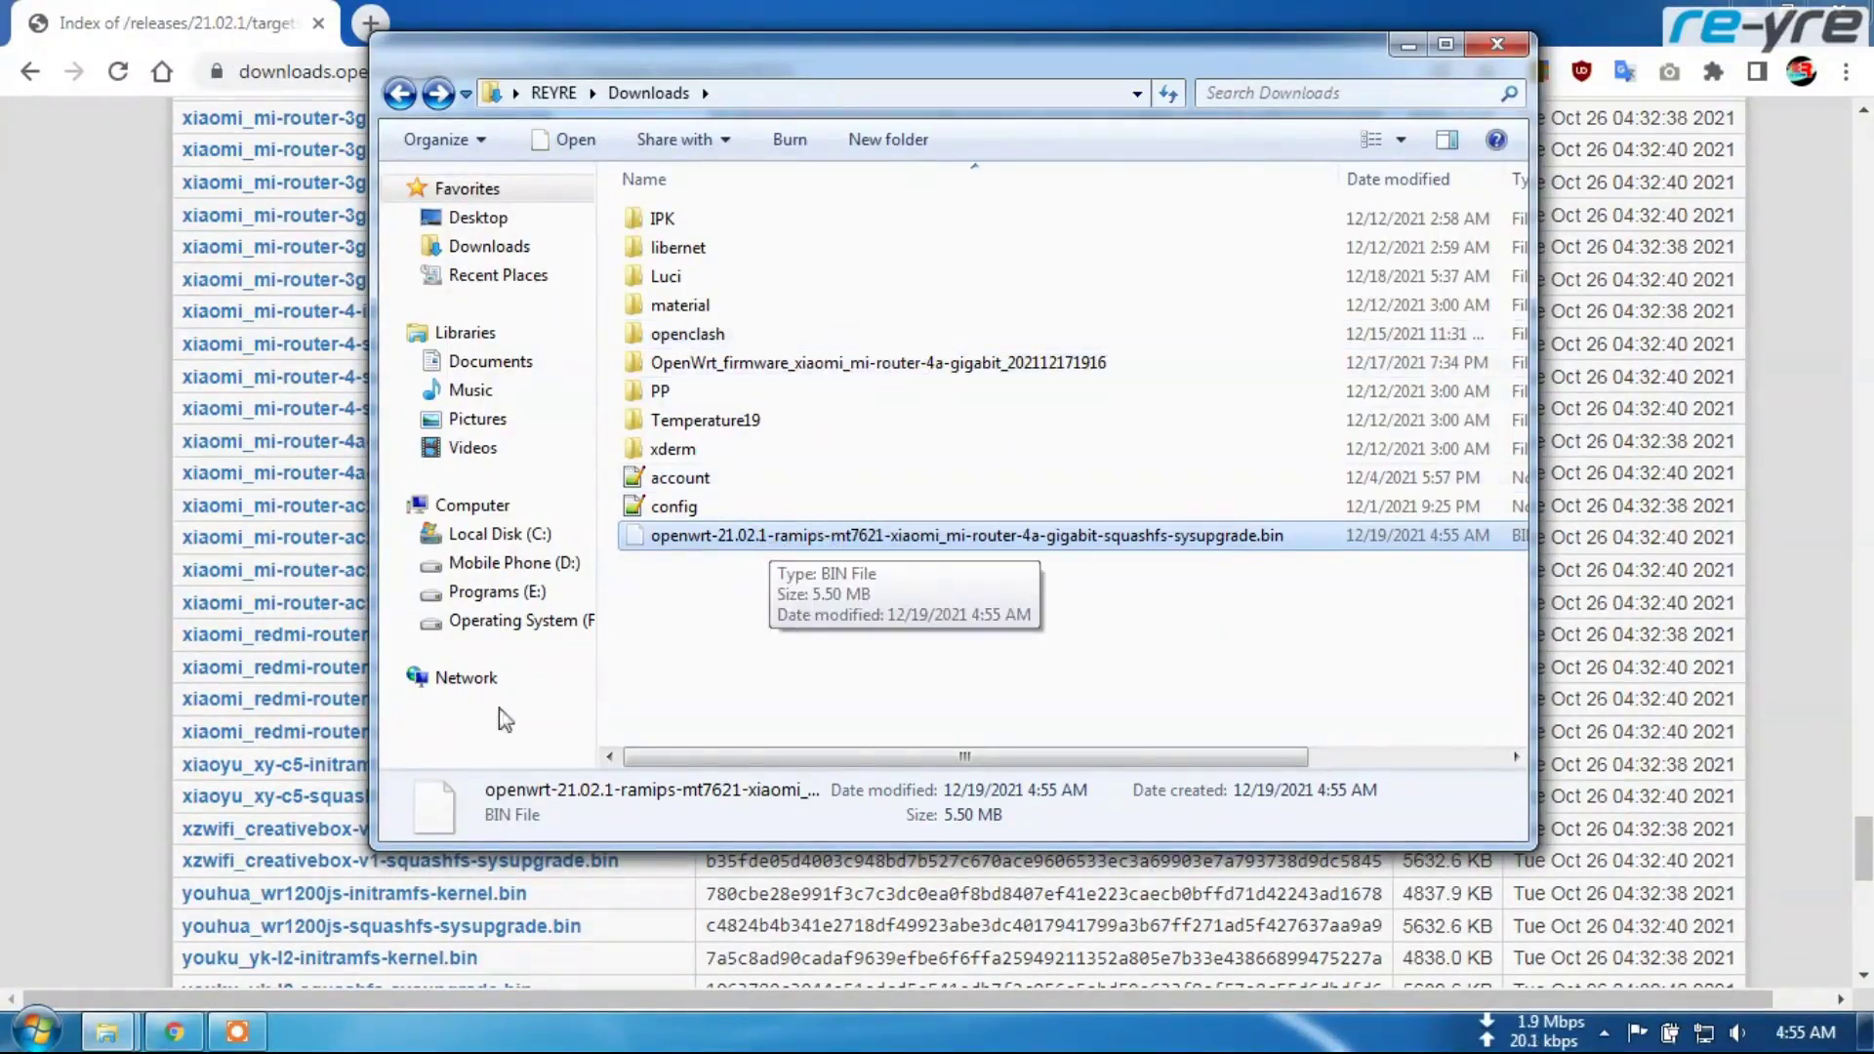
Paste the sysupgrade file into R3GV2 patches 21.09.2020 > R3GV2 patches > firmwares
mouse_move(113, 1037)
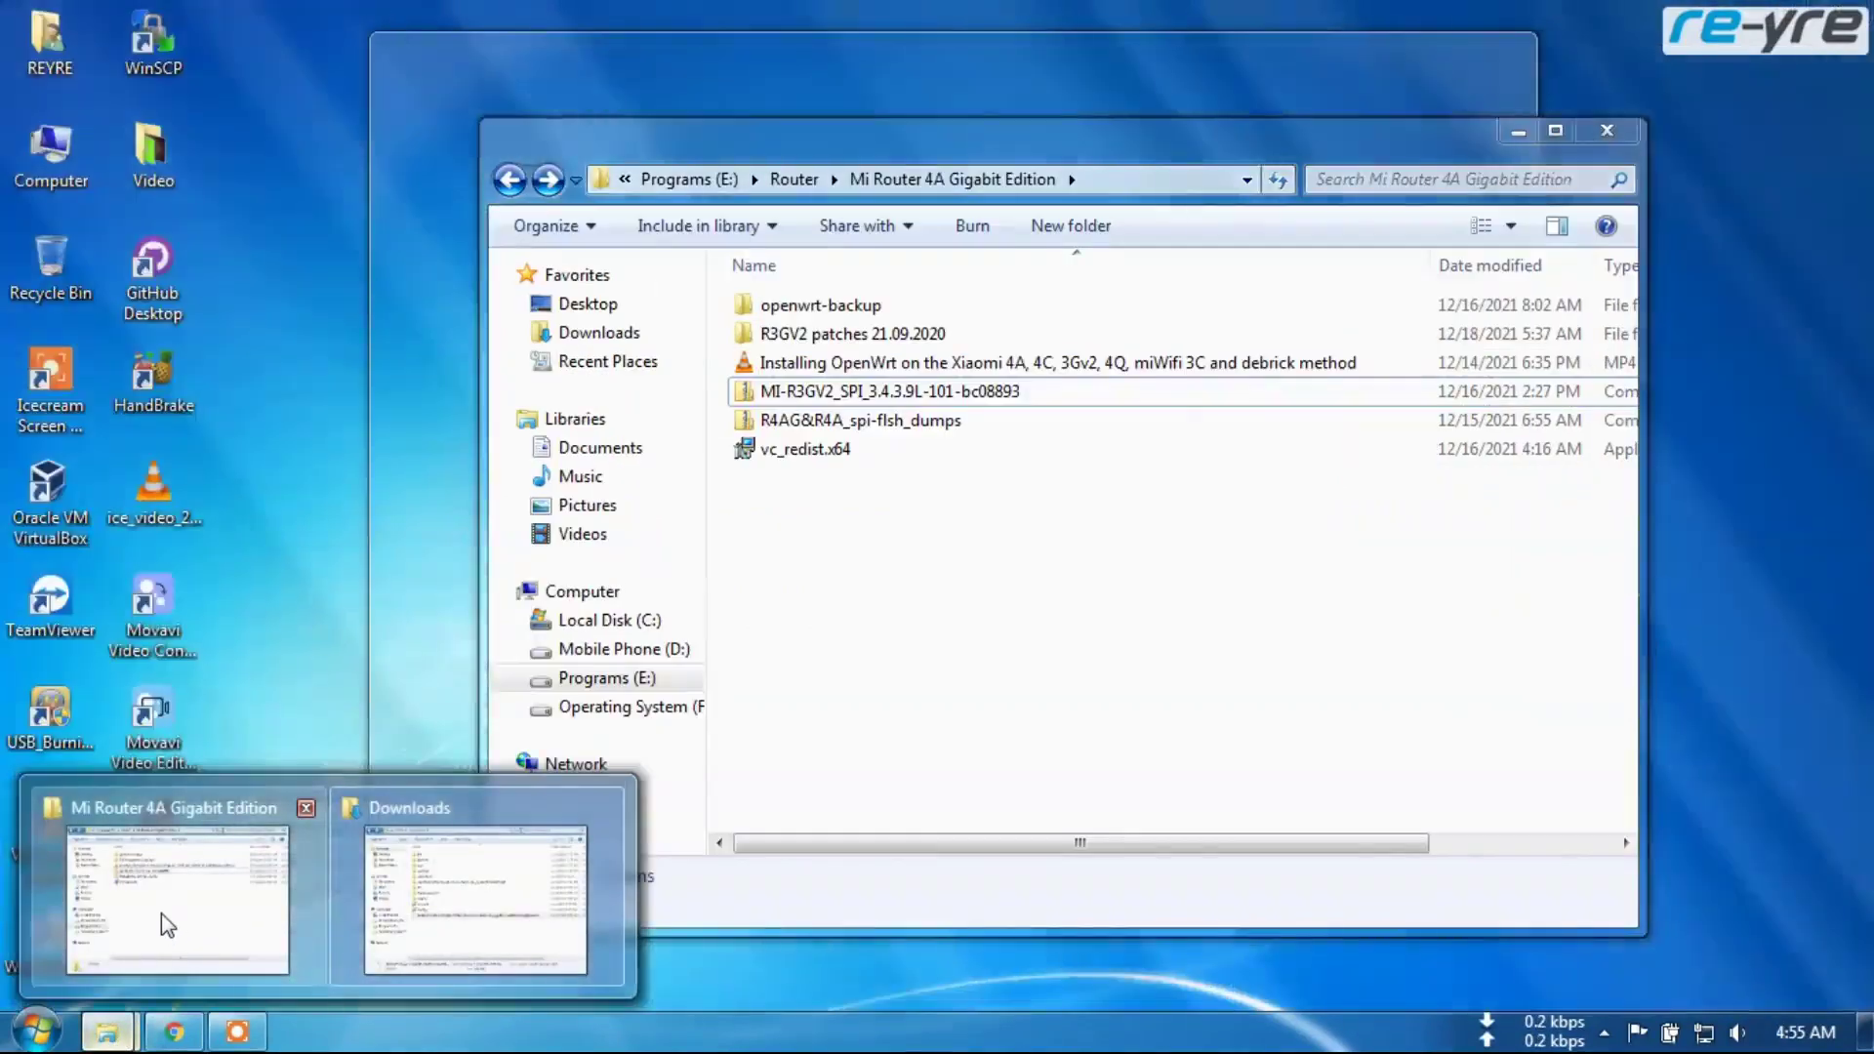
left_click(159, 923)
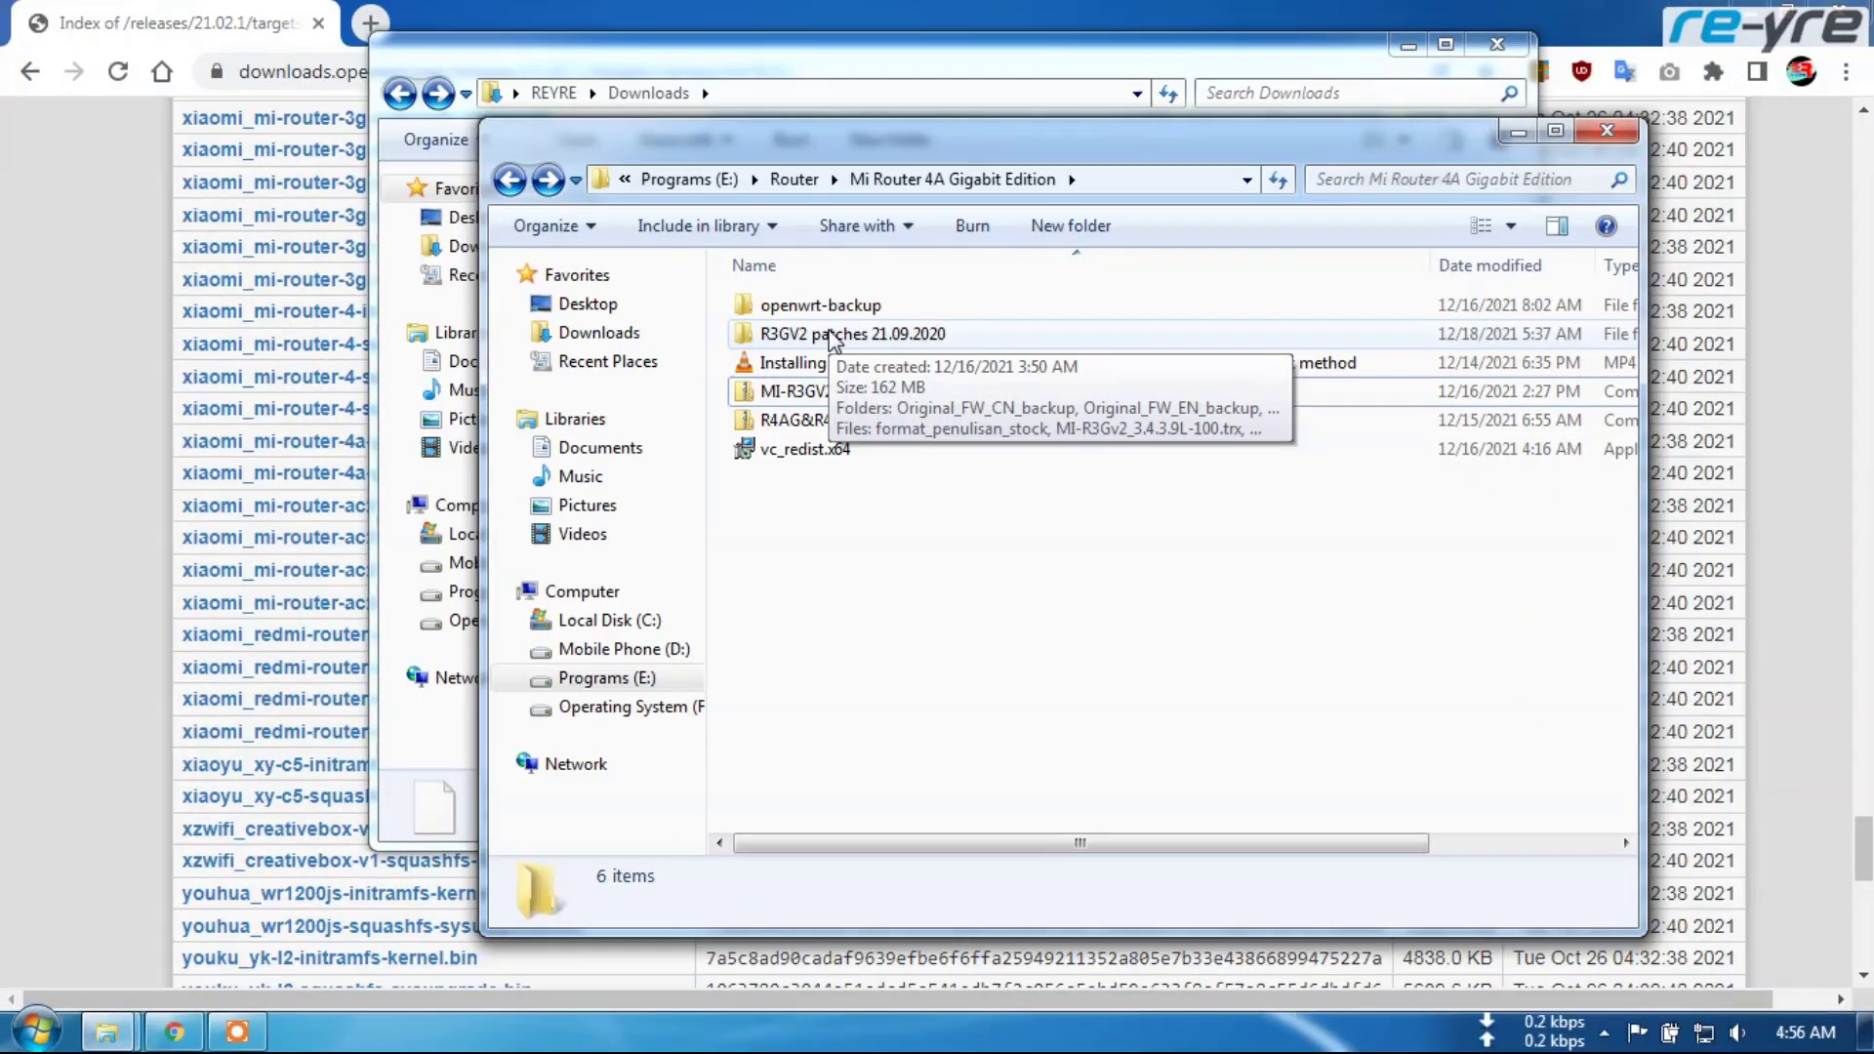
double_click(833, 335)
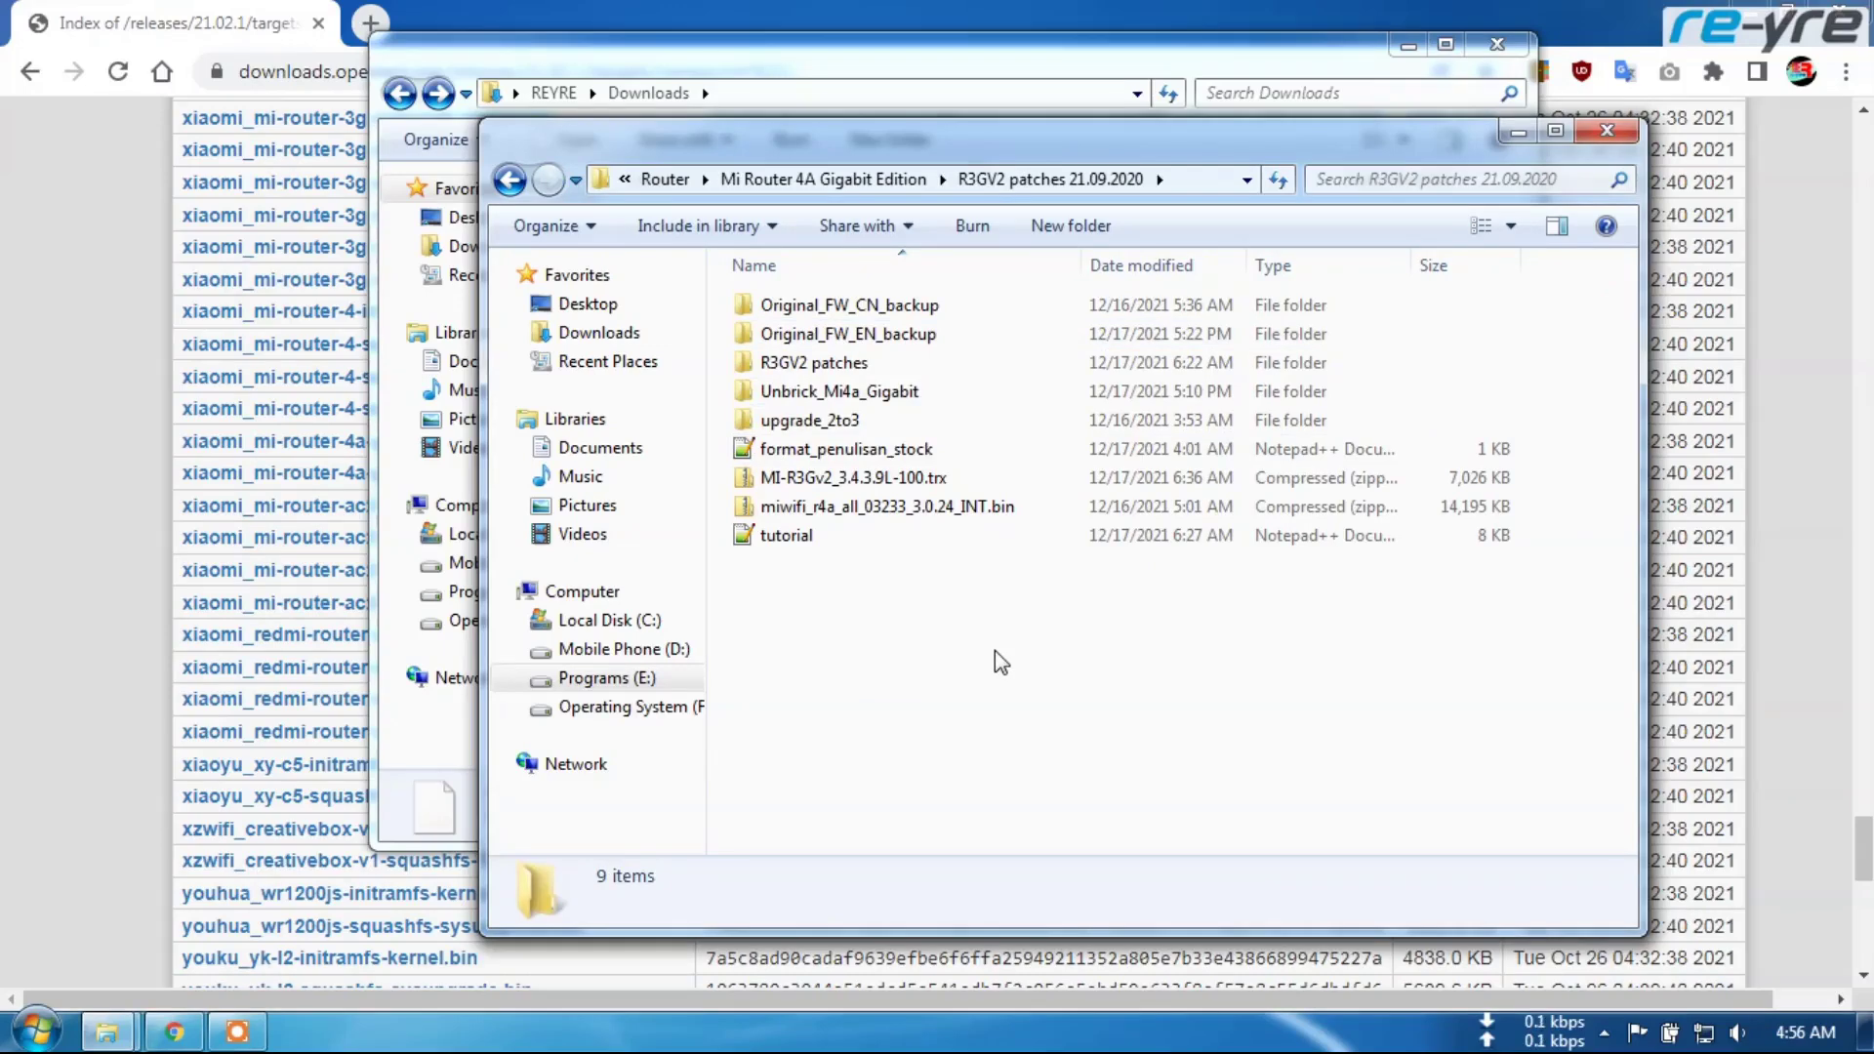
double_click(817, 364)
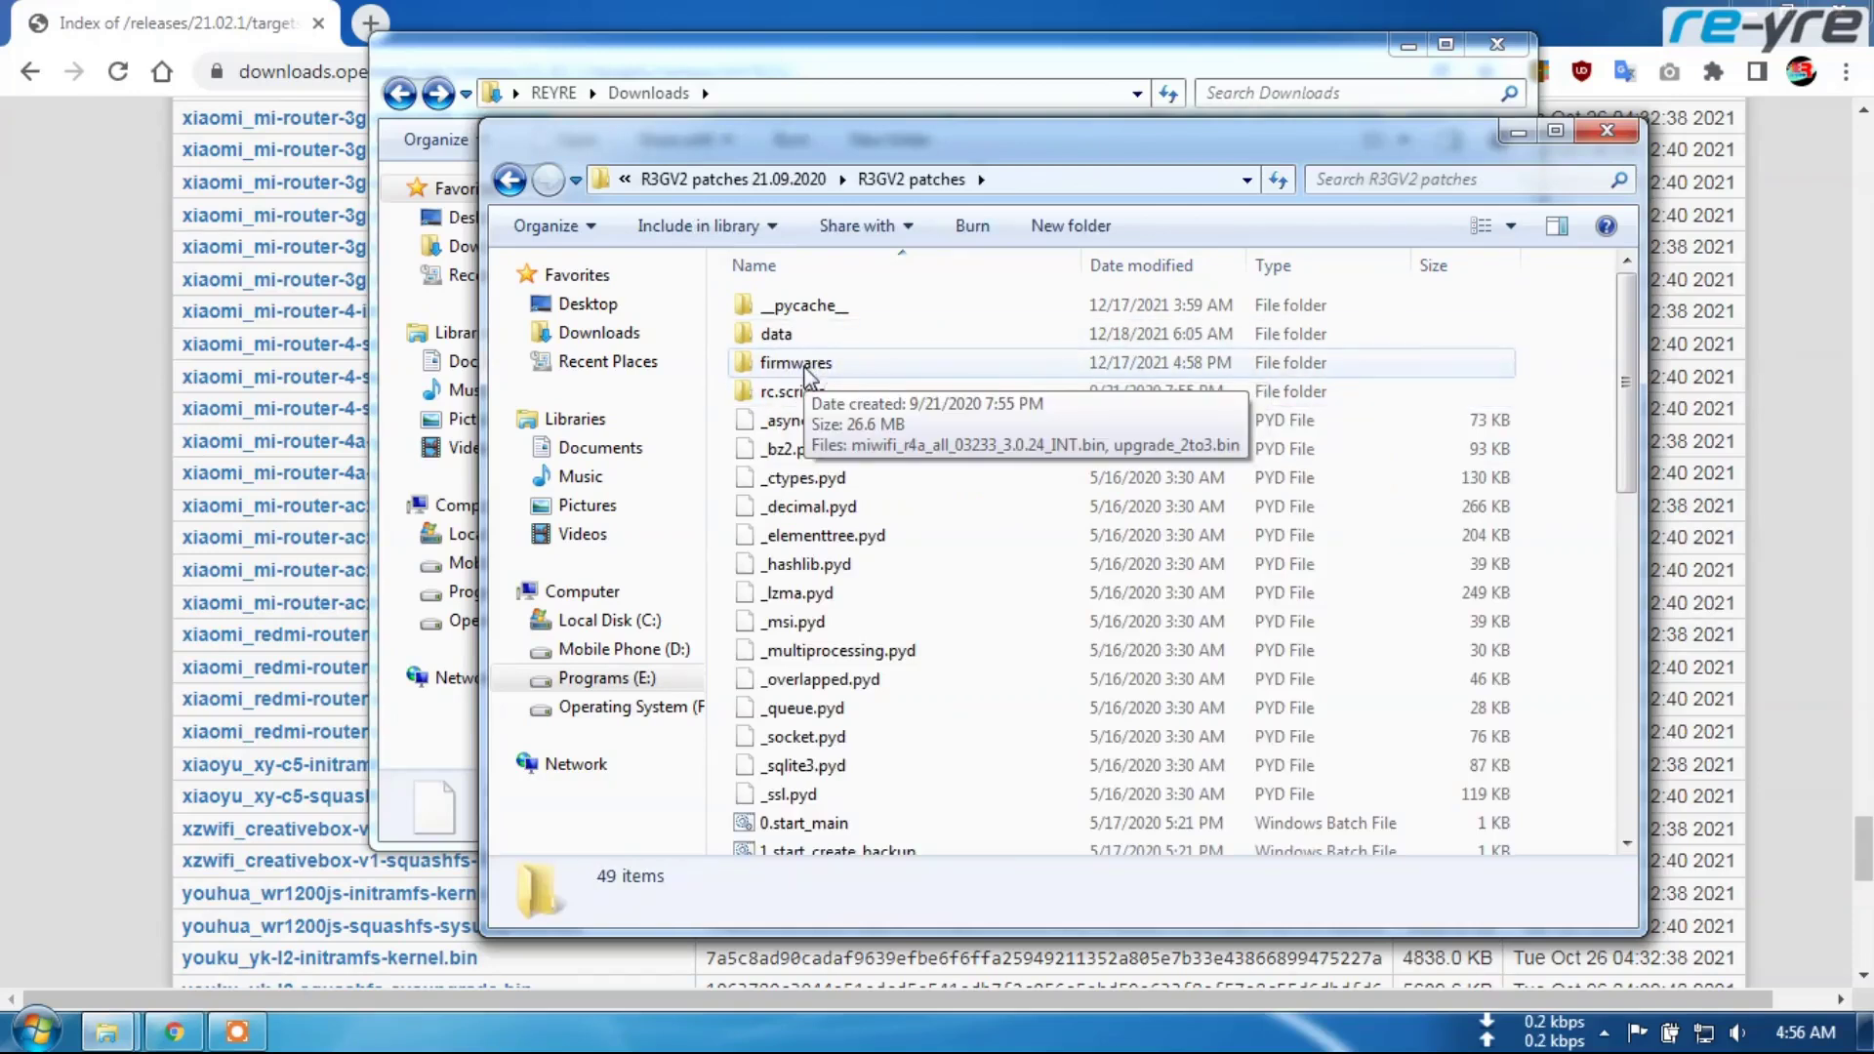
double_click(796, 363)
right_click(823, 426)
left_click(906, 615)
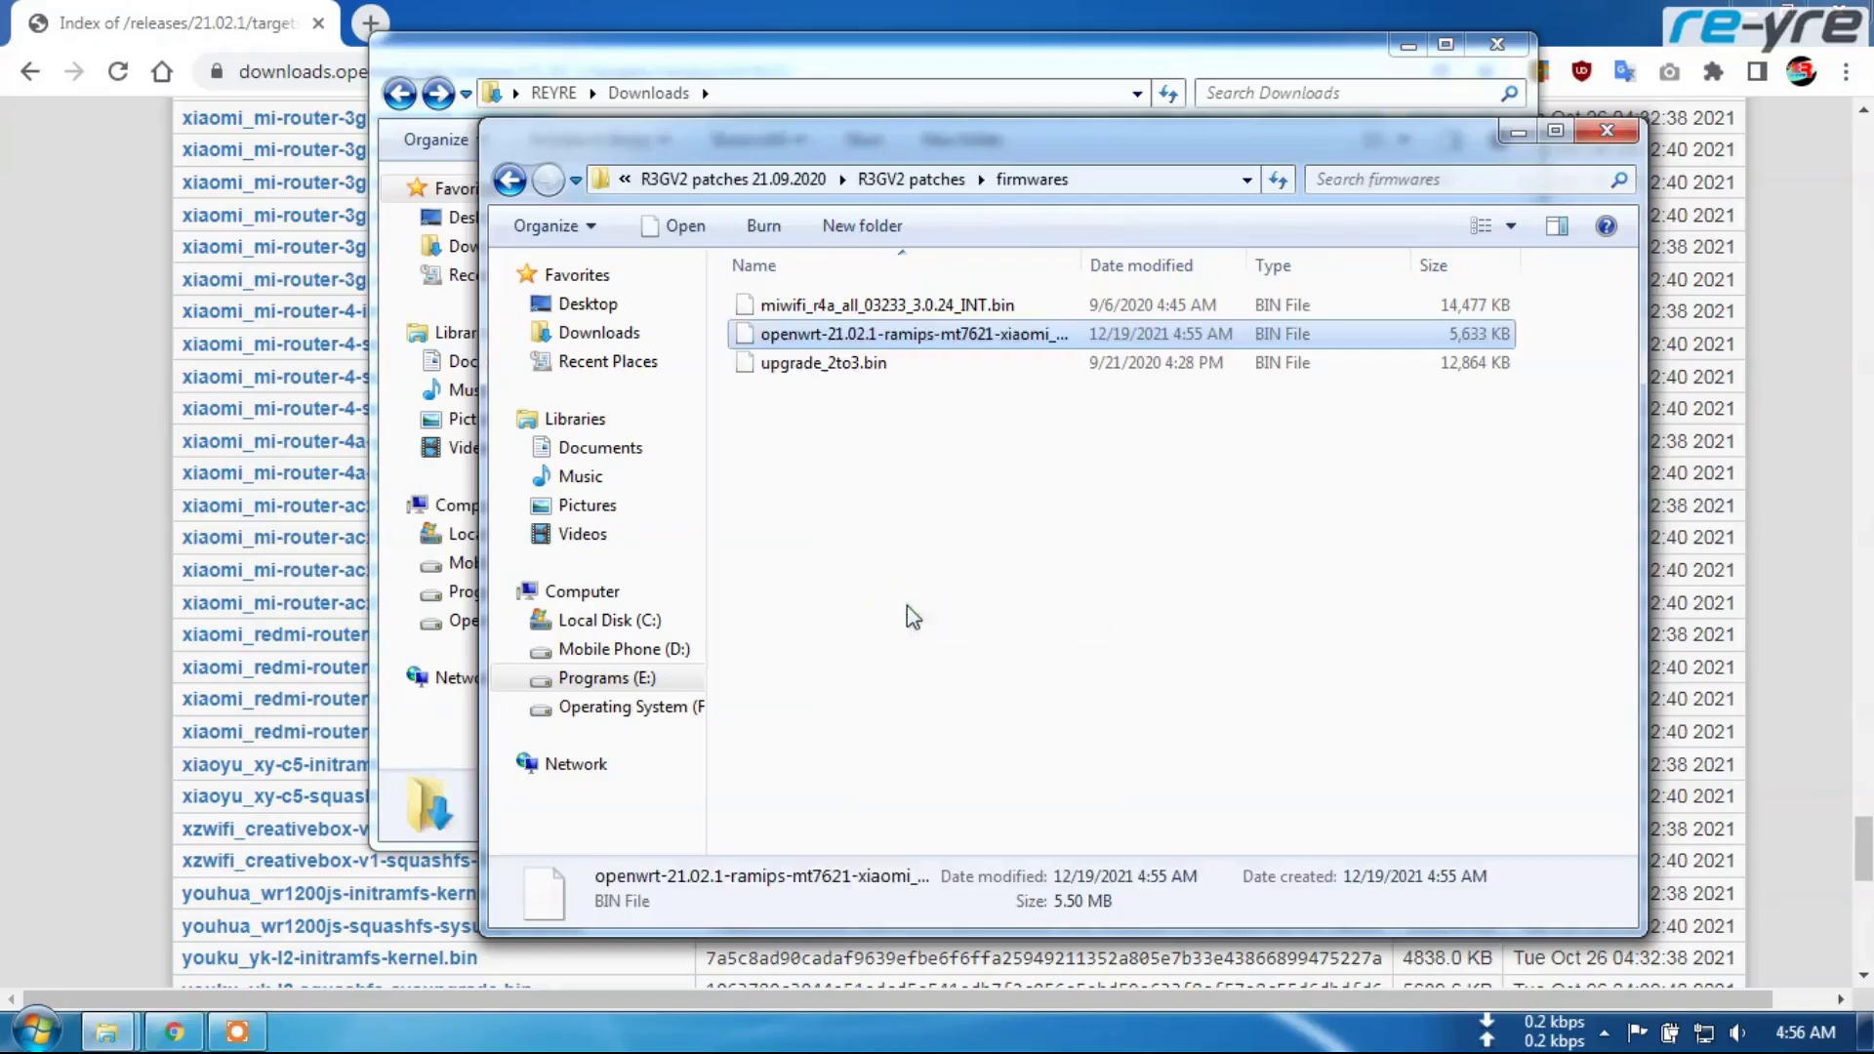
Navigate back up to the Mi Router 4A Gigabit Edition folder
left_click(855, 459)
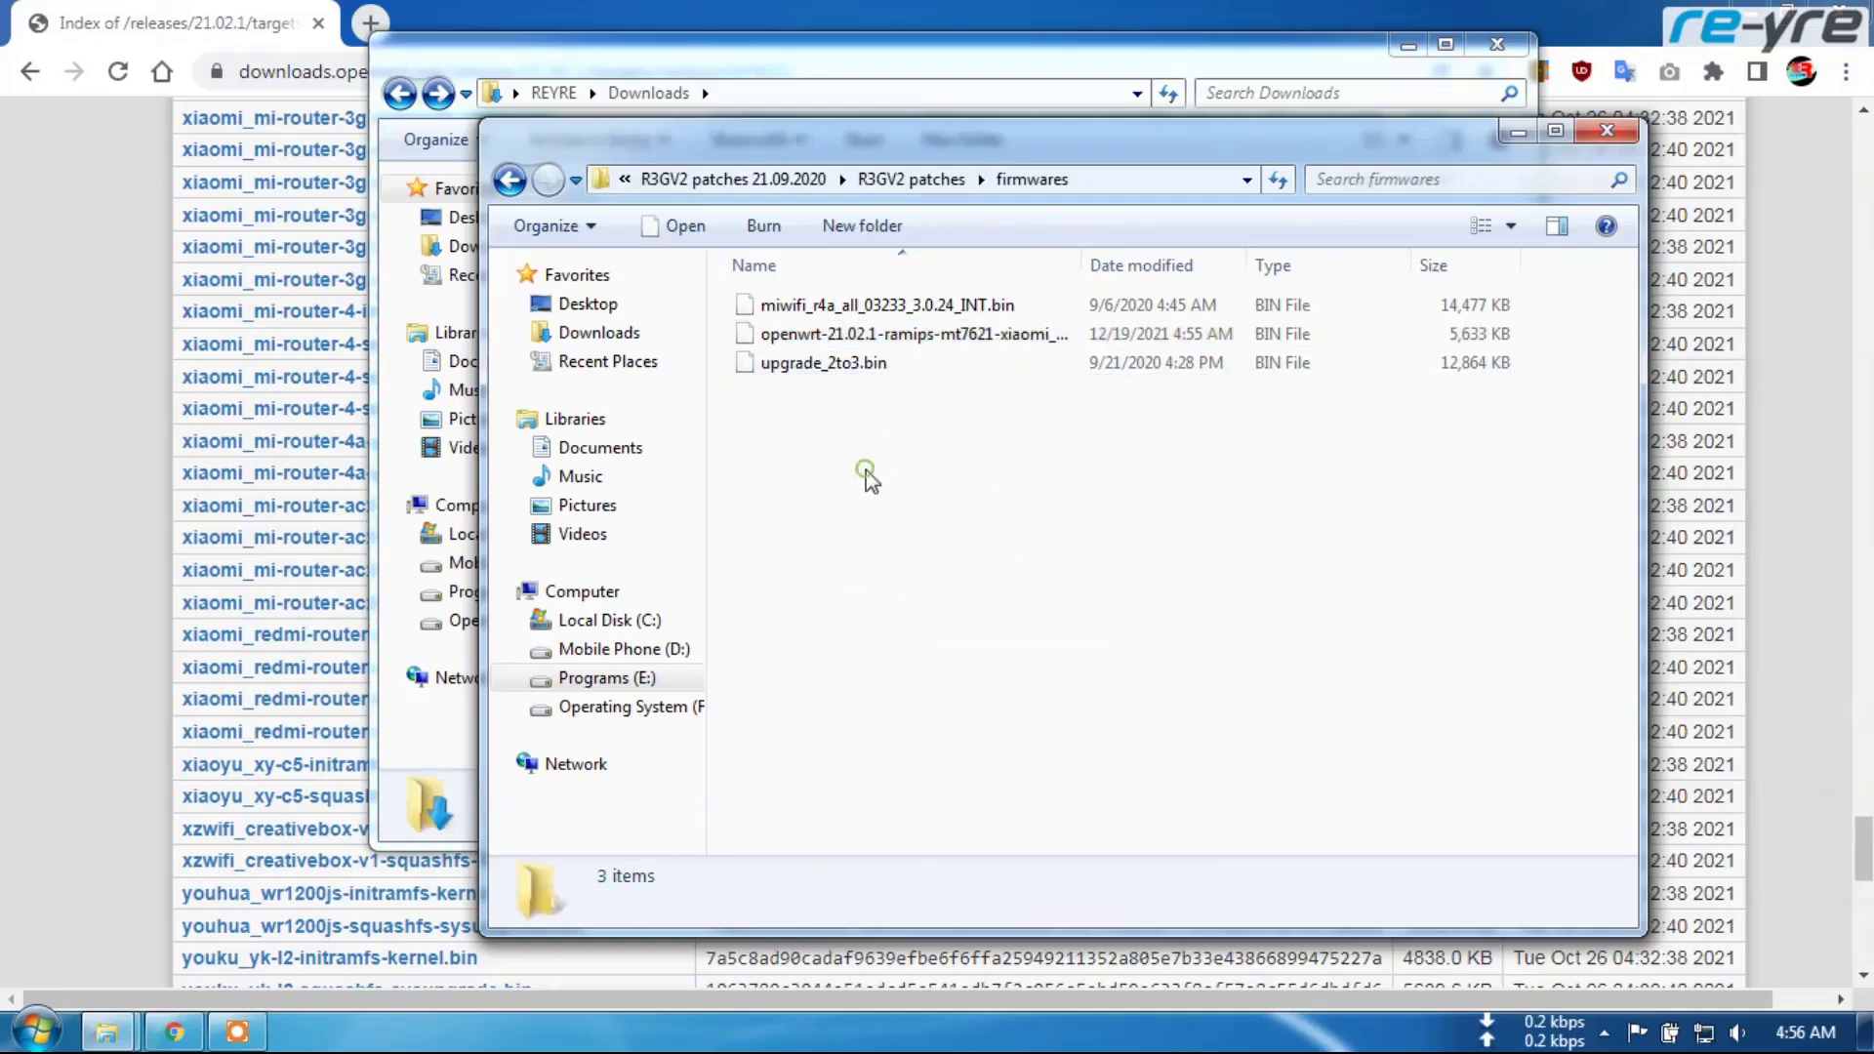
left_click(509, 182)
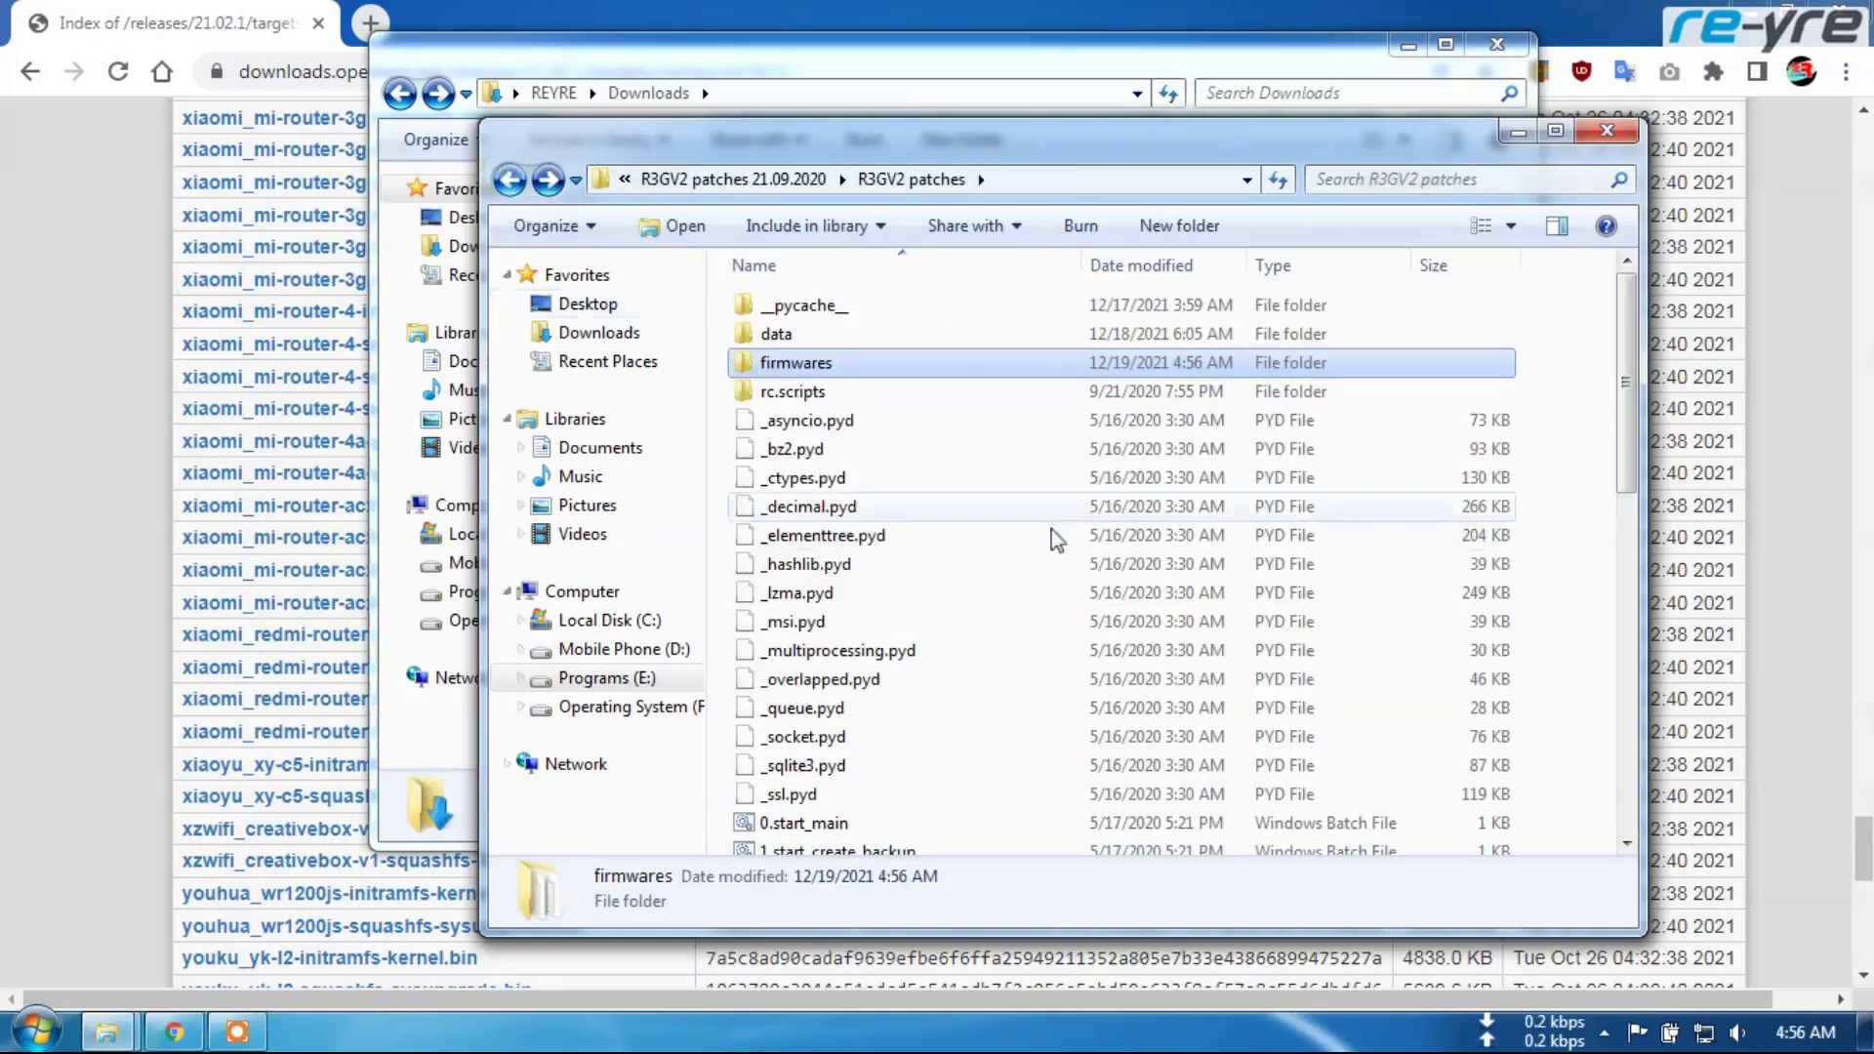
left_click(508, 182)
left_click(508, 182)
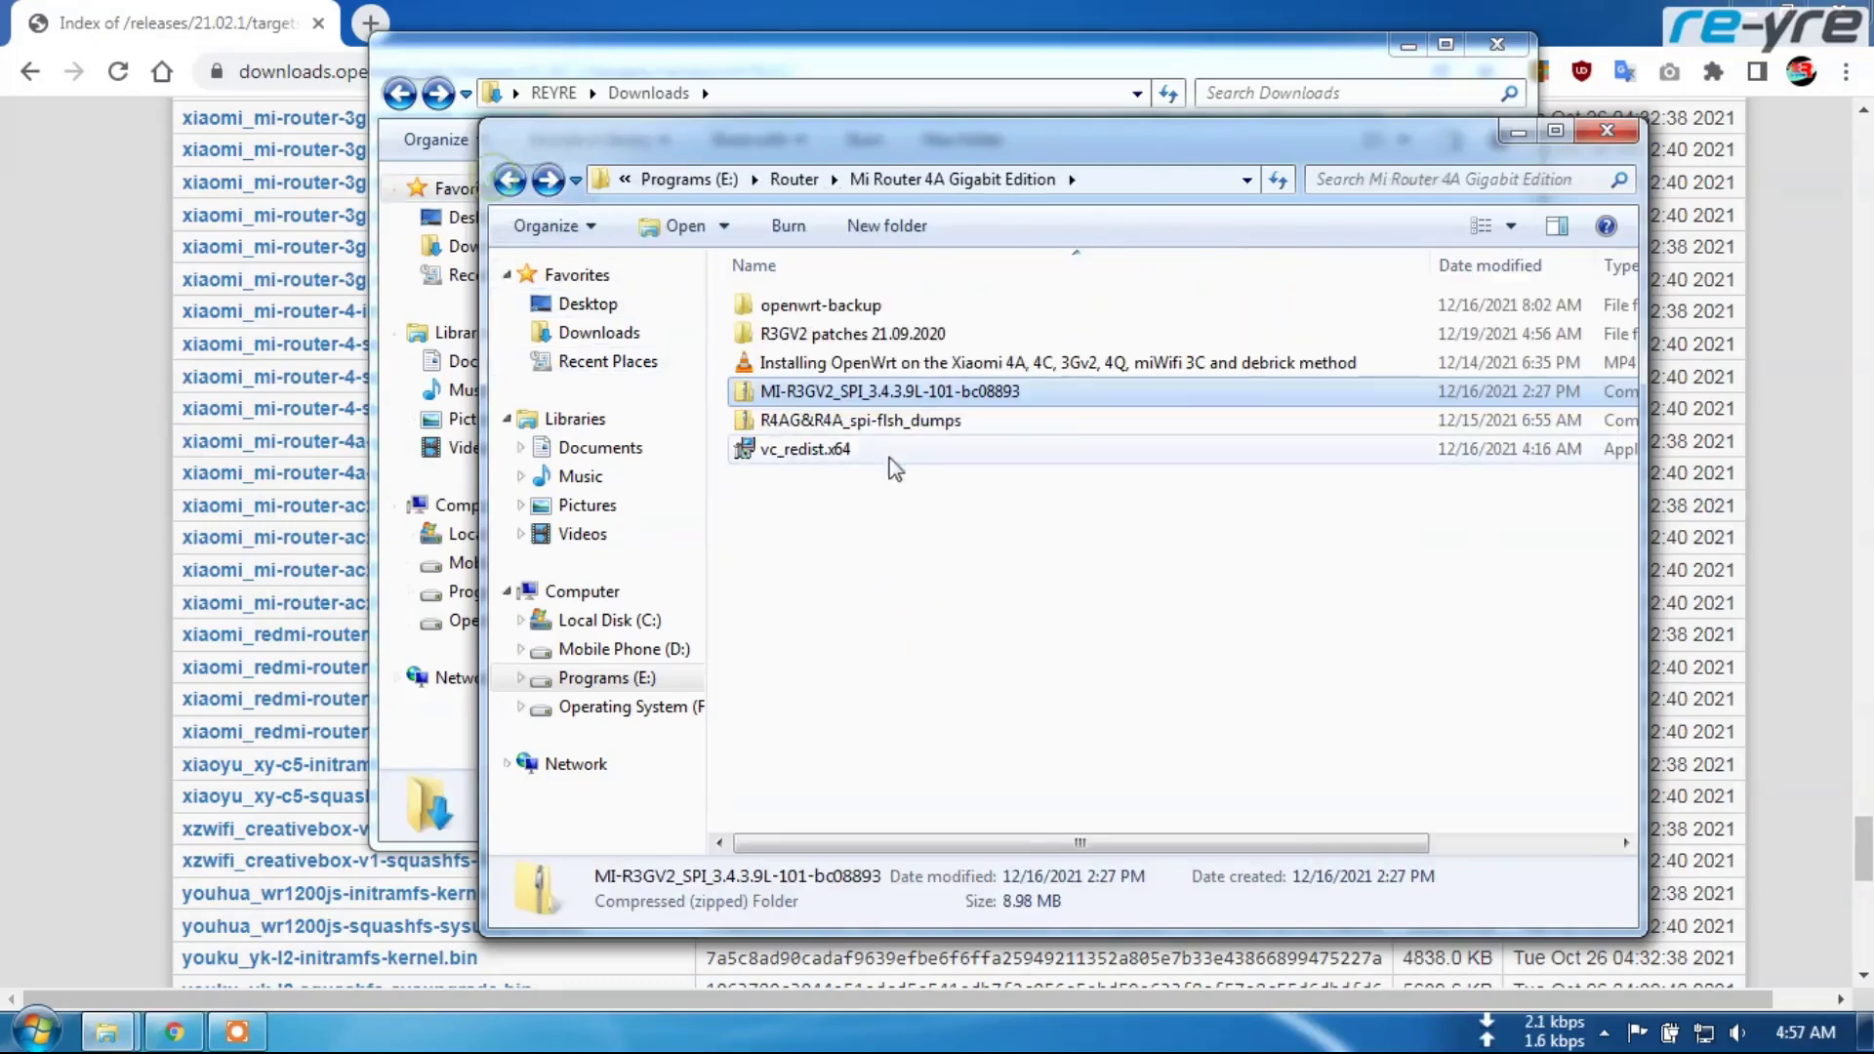
Extract MI-R3GV2_SPI_3.4.3.9L-101-bc08893.trx from its zip archive with 7-Zip
double_click(855, 391)
right_click(868, 335)
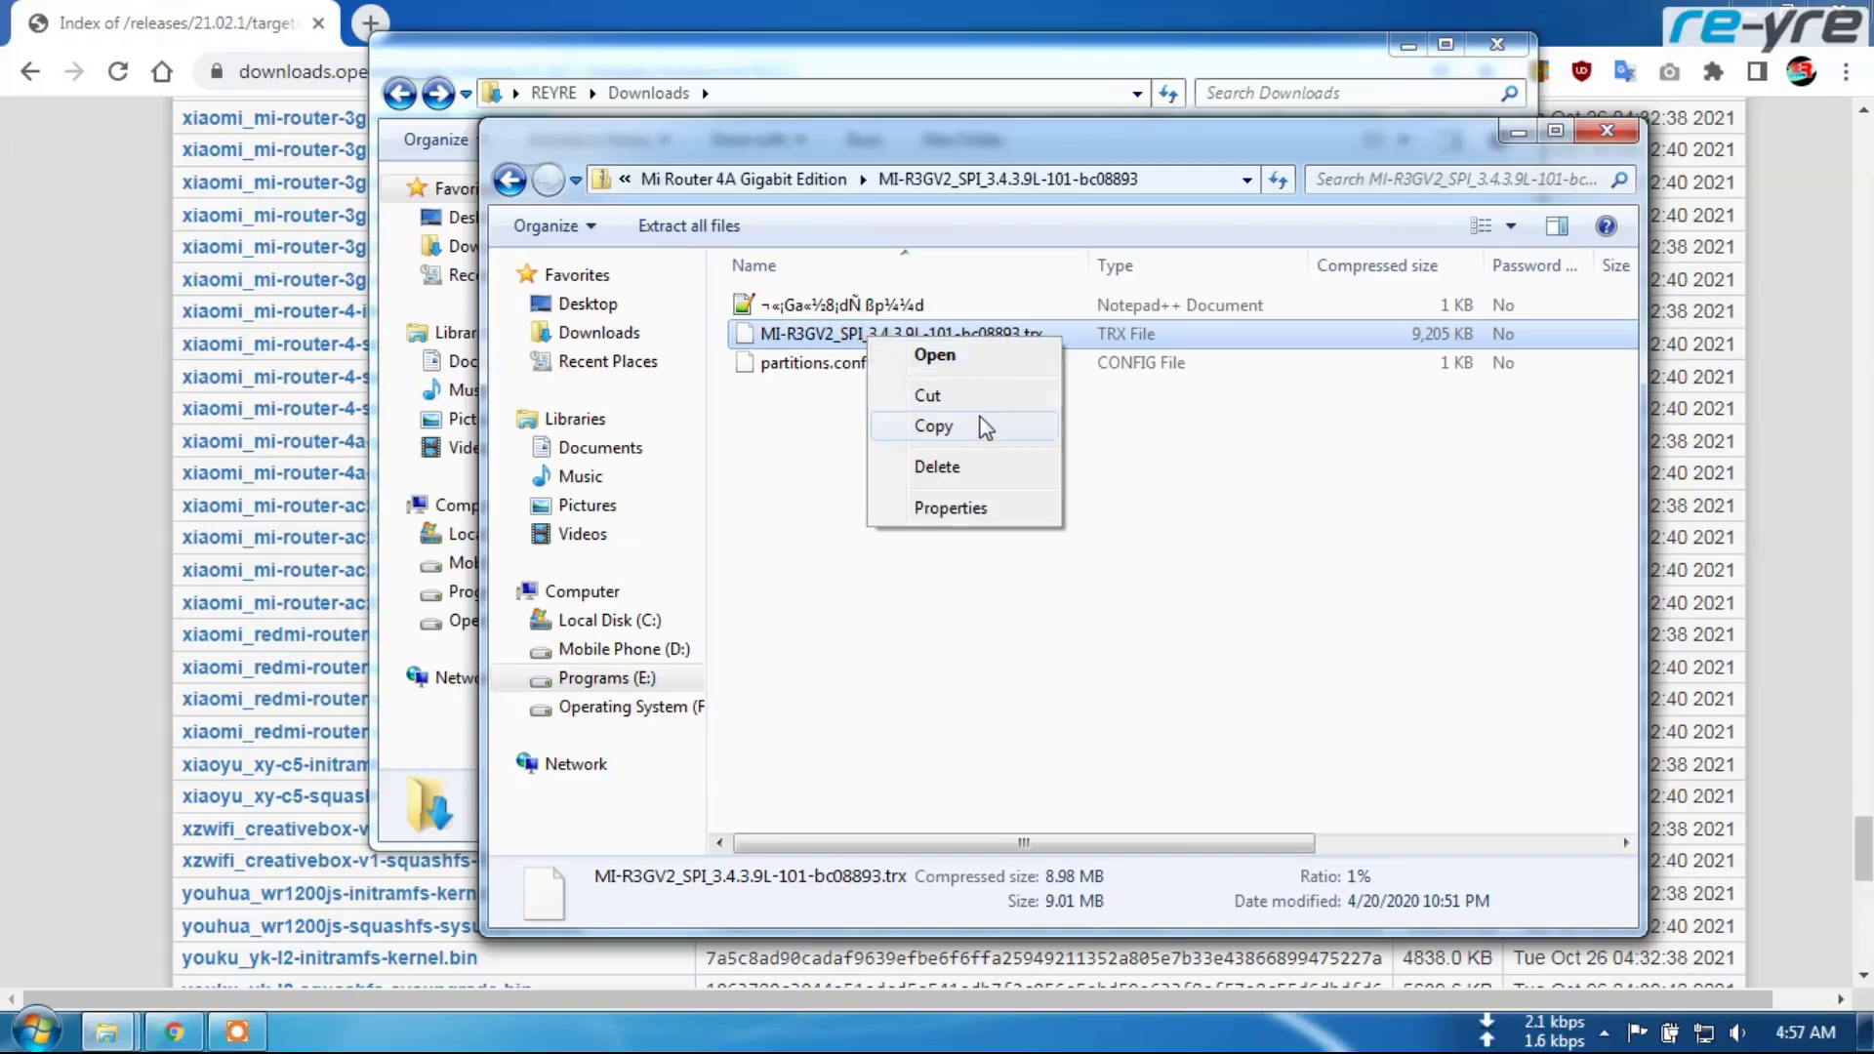
left_click(509, 179)
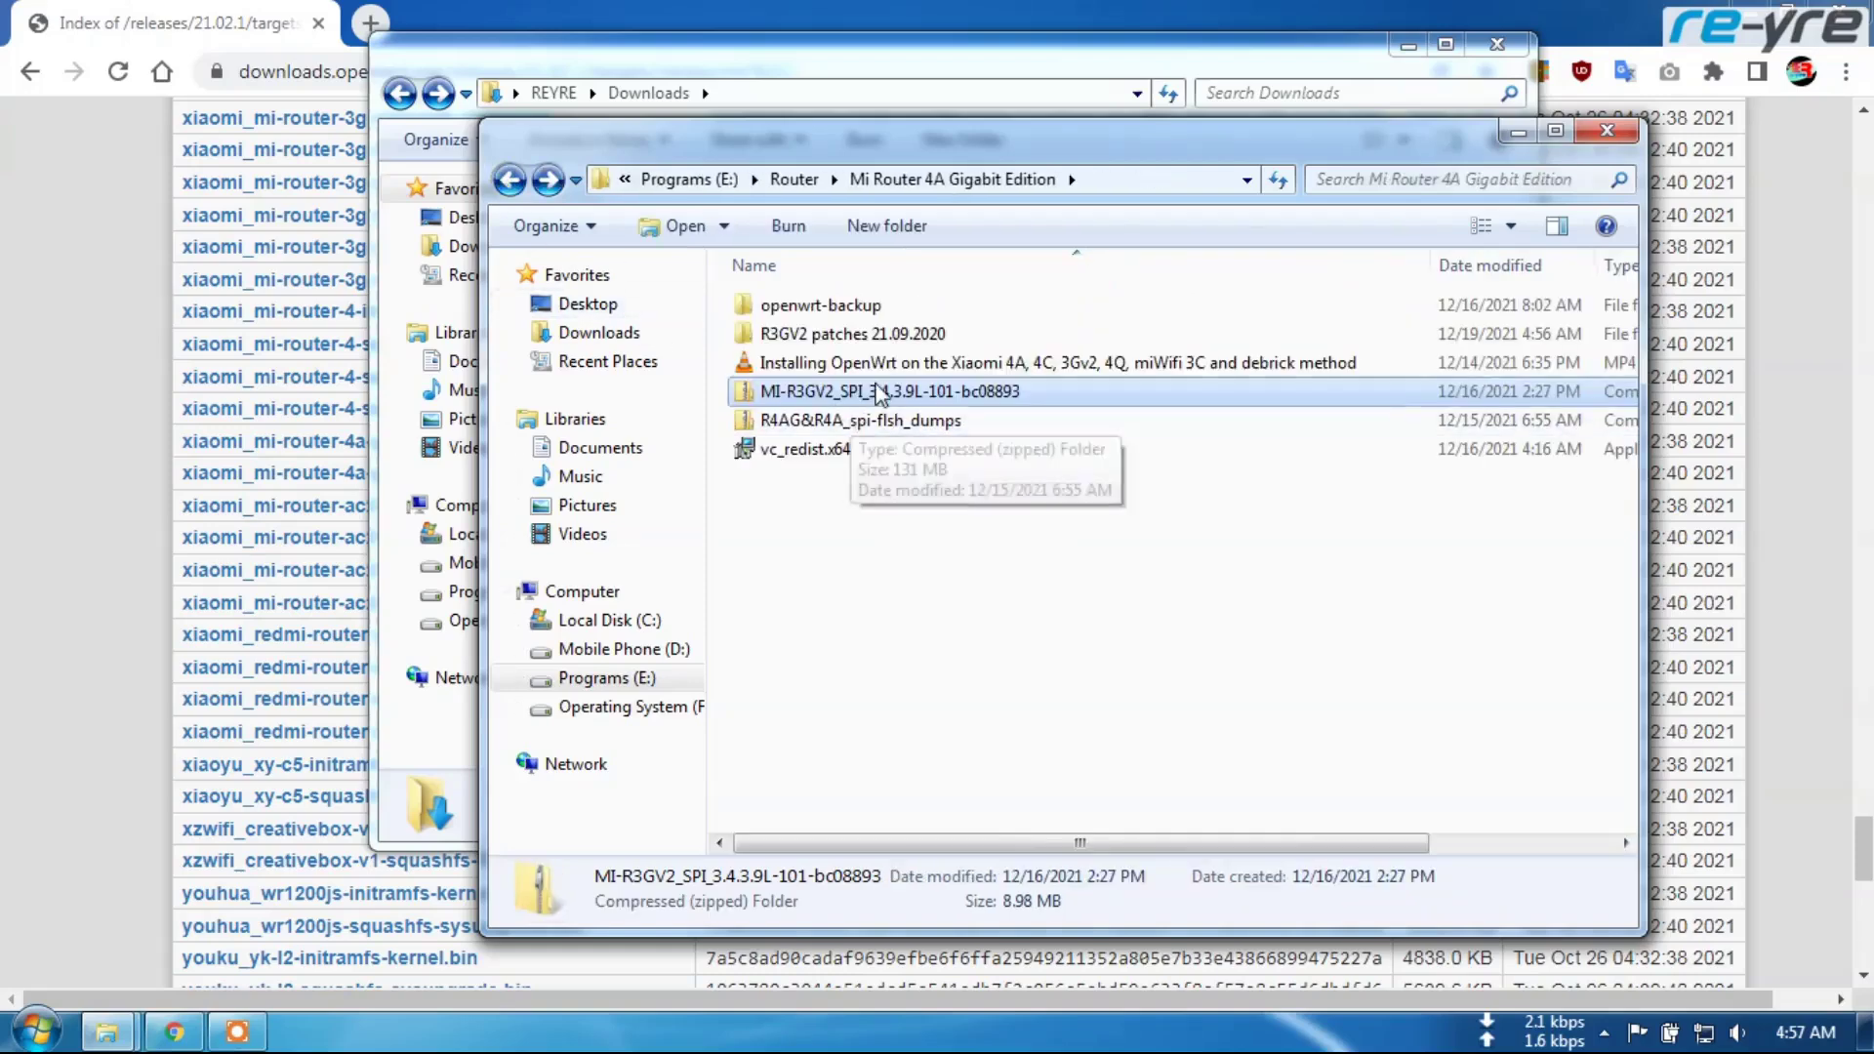
right_click(877, 390)
mouse_move(1213, 505)
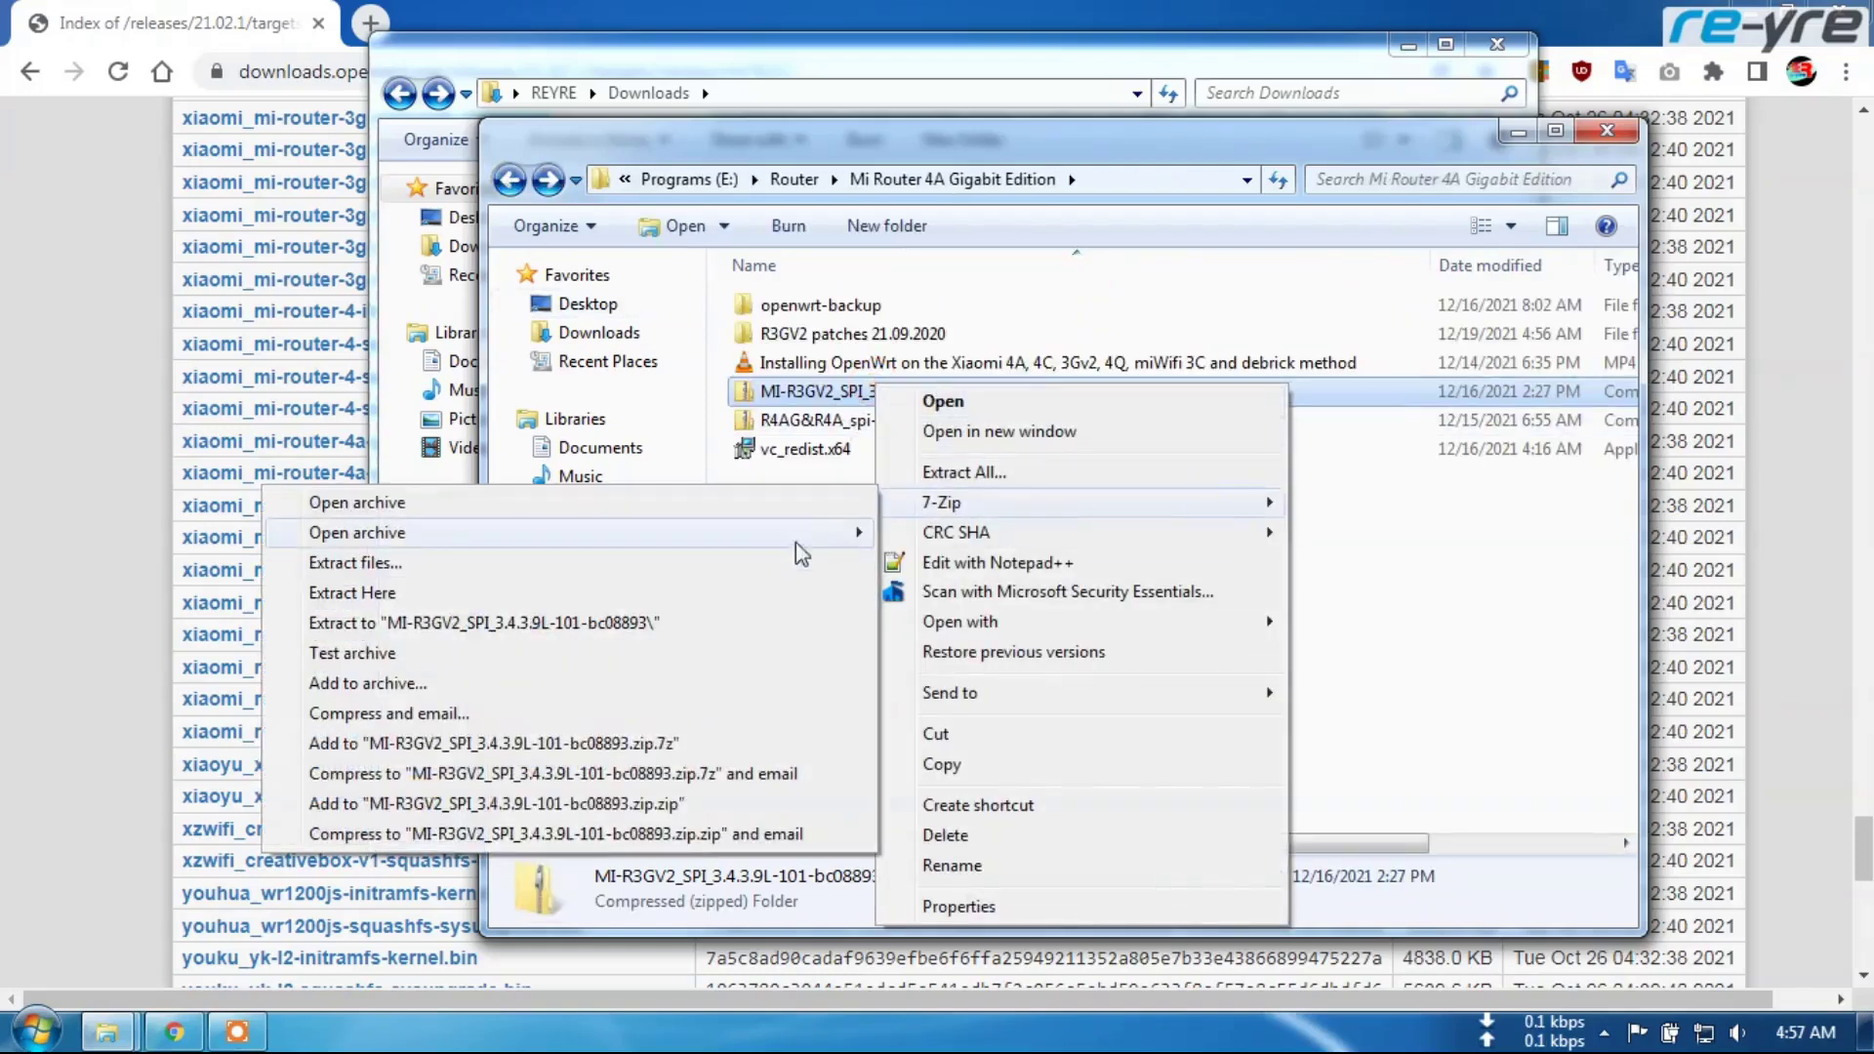
left_click(734, 504)
left_click(584, 275)
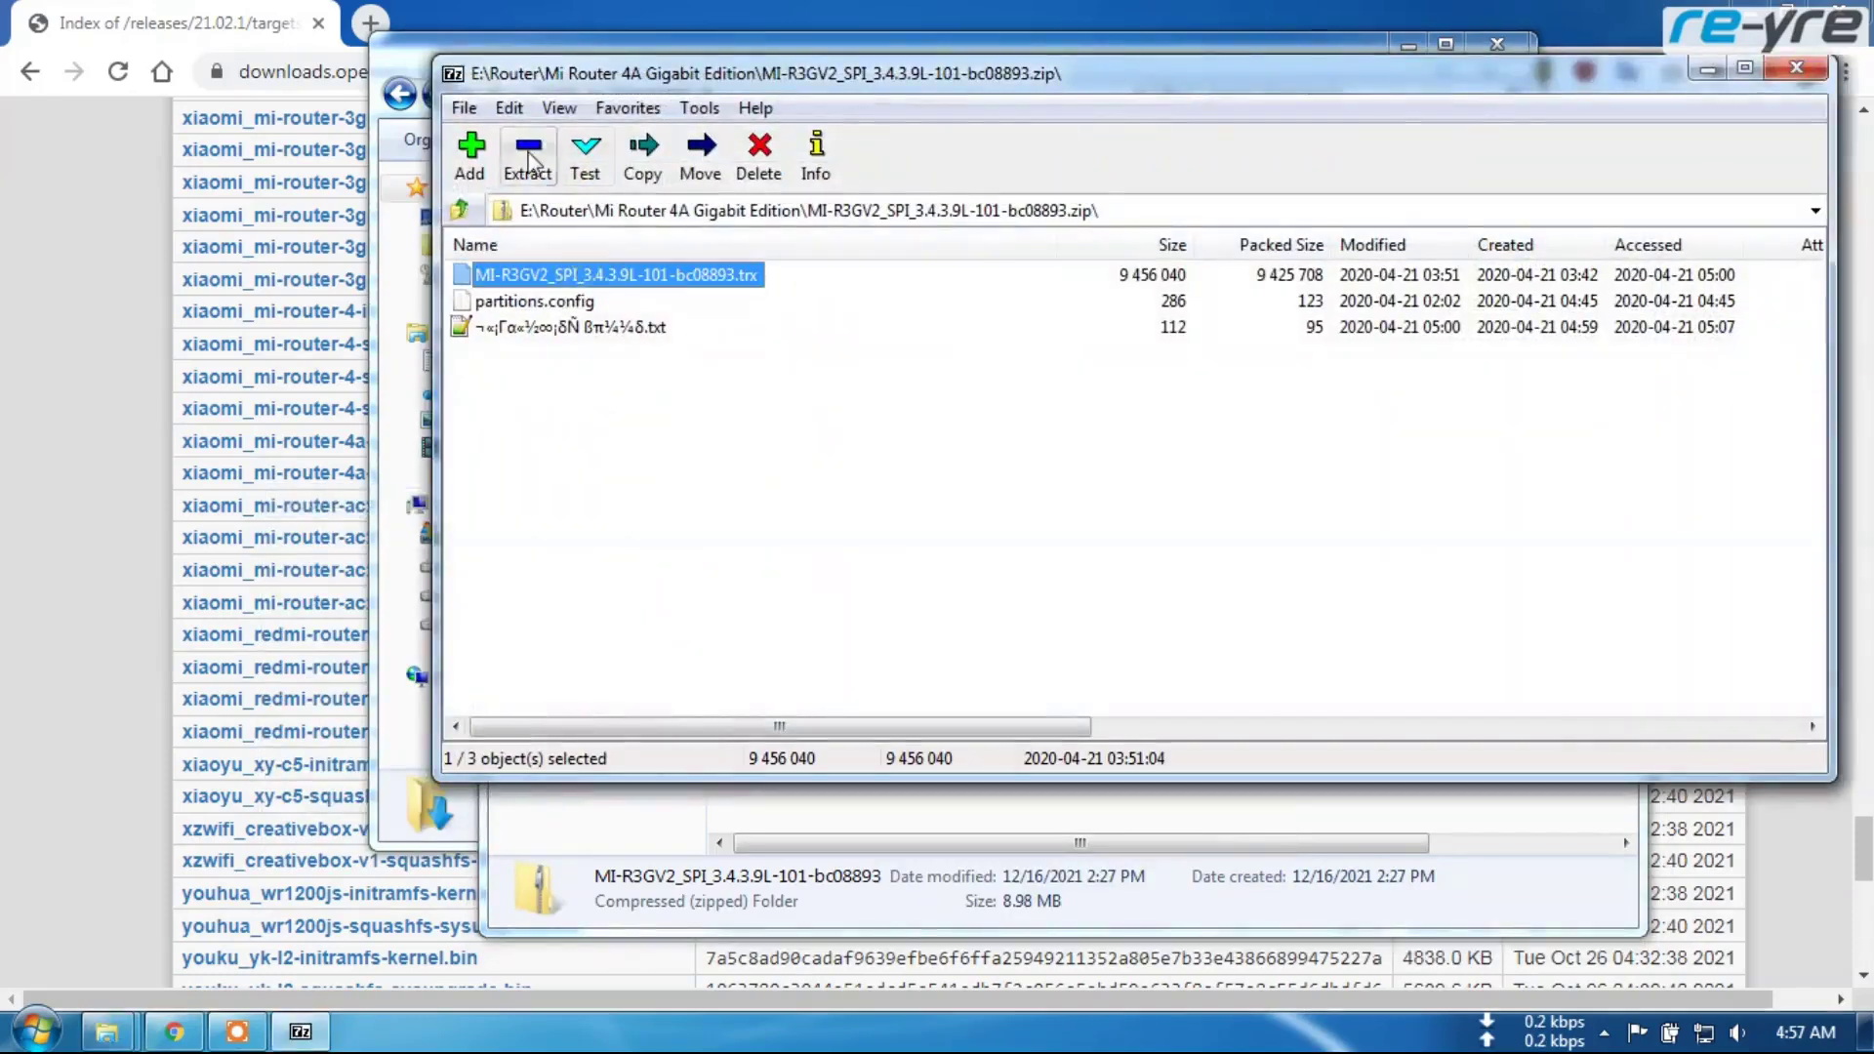
left_click(528, 156)
left_click(1052, 663)
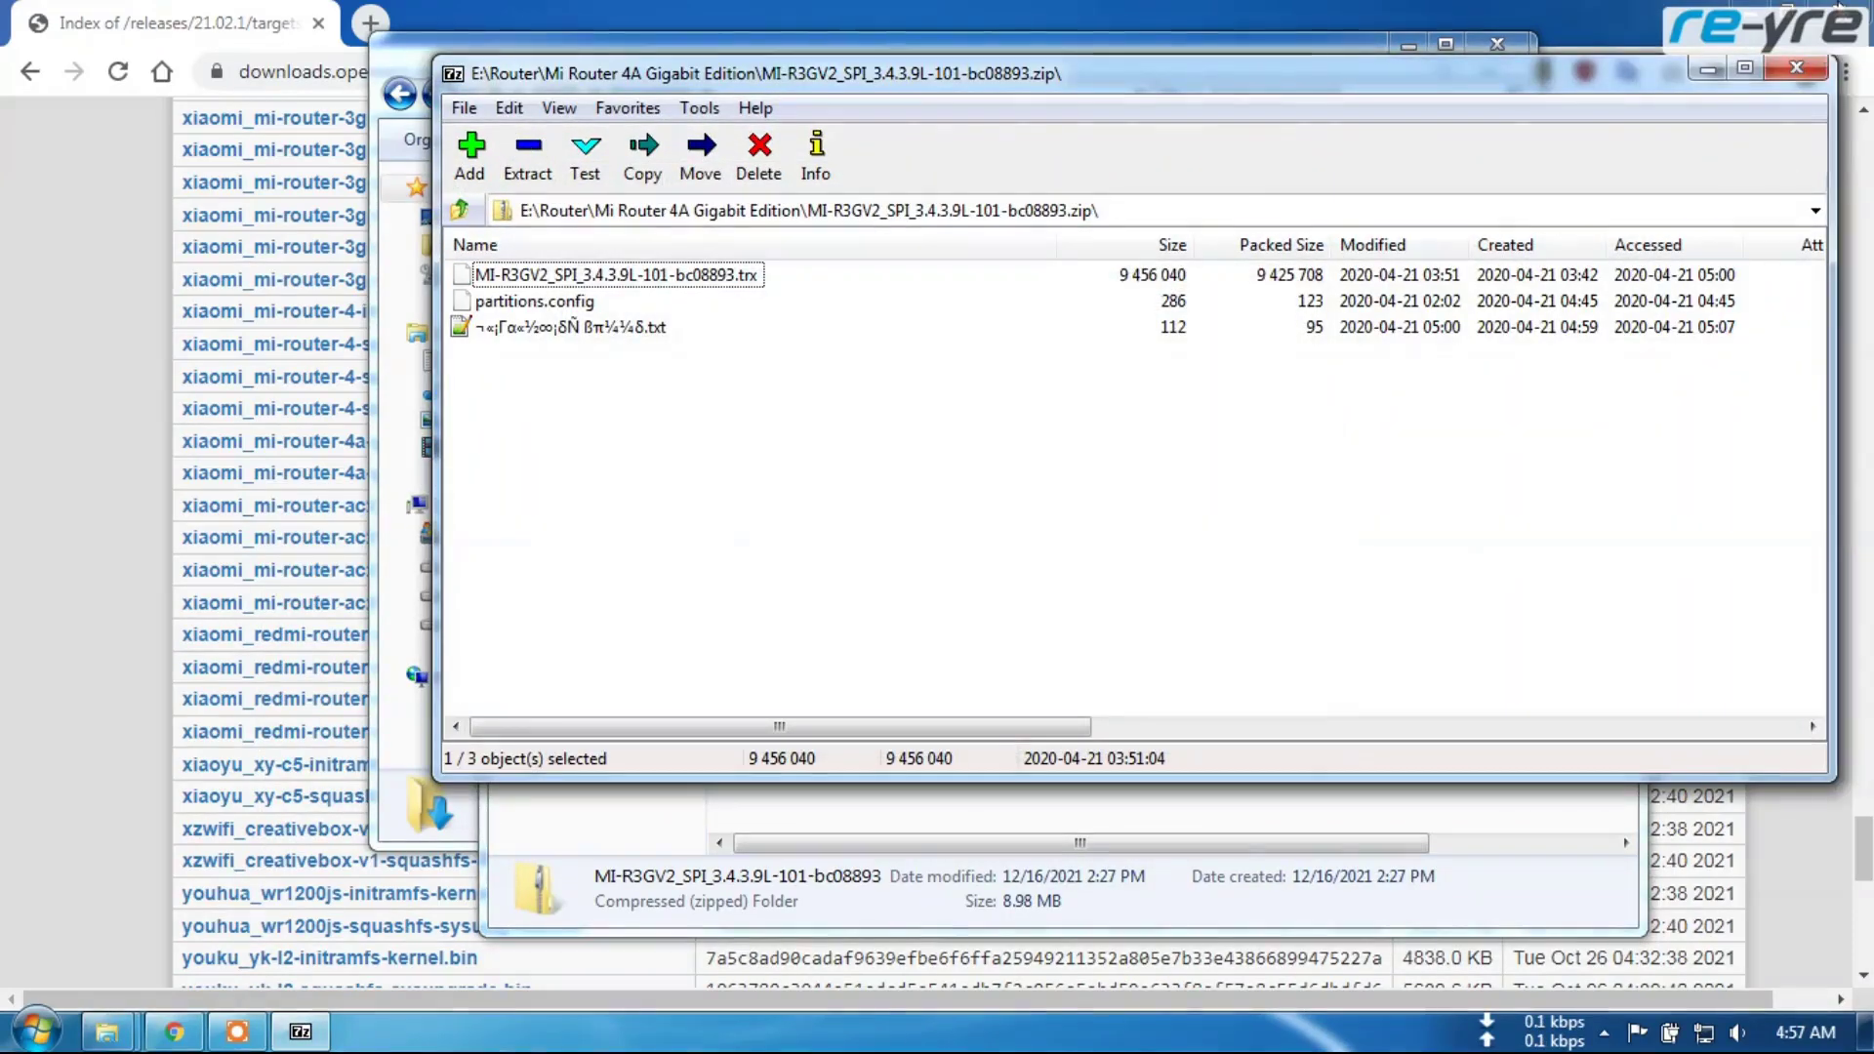
left_click(1797, 67)
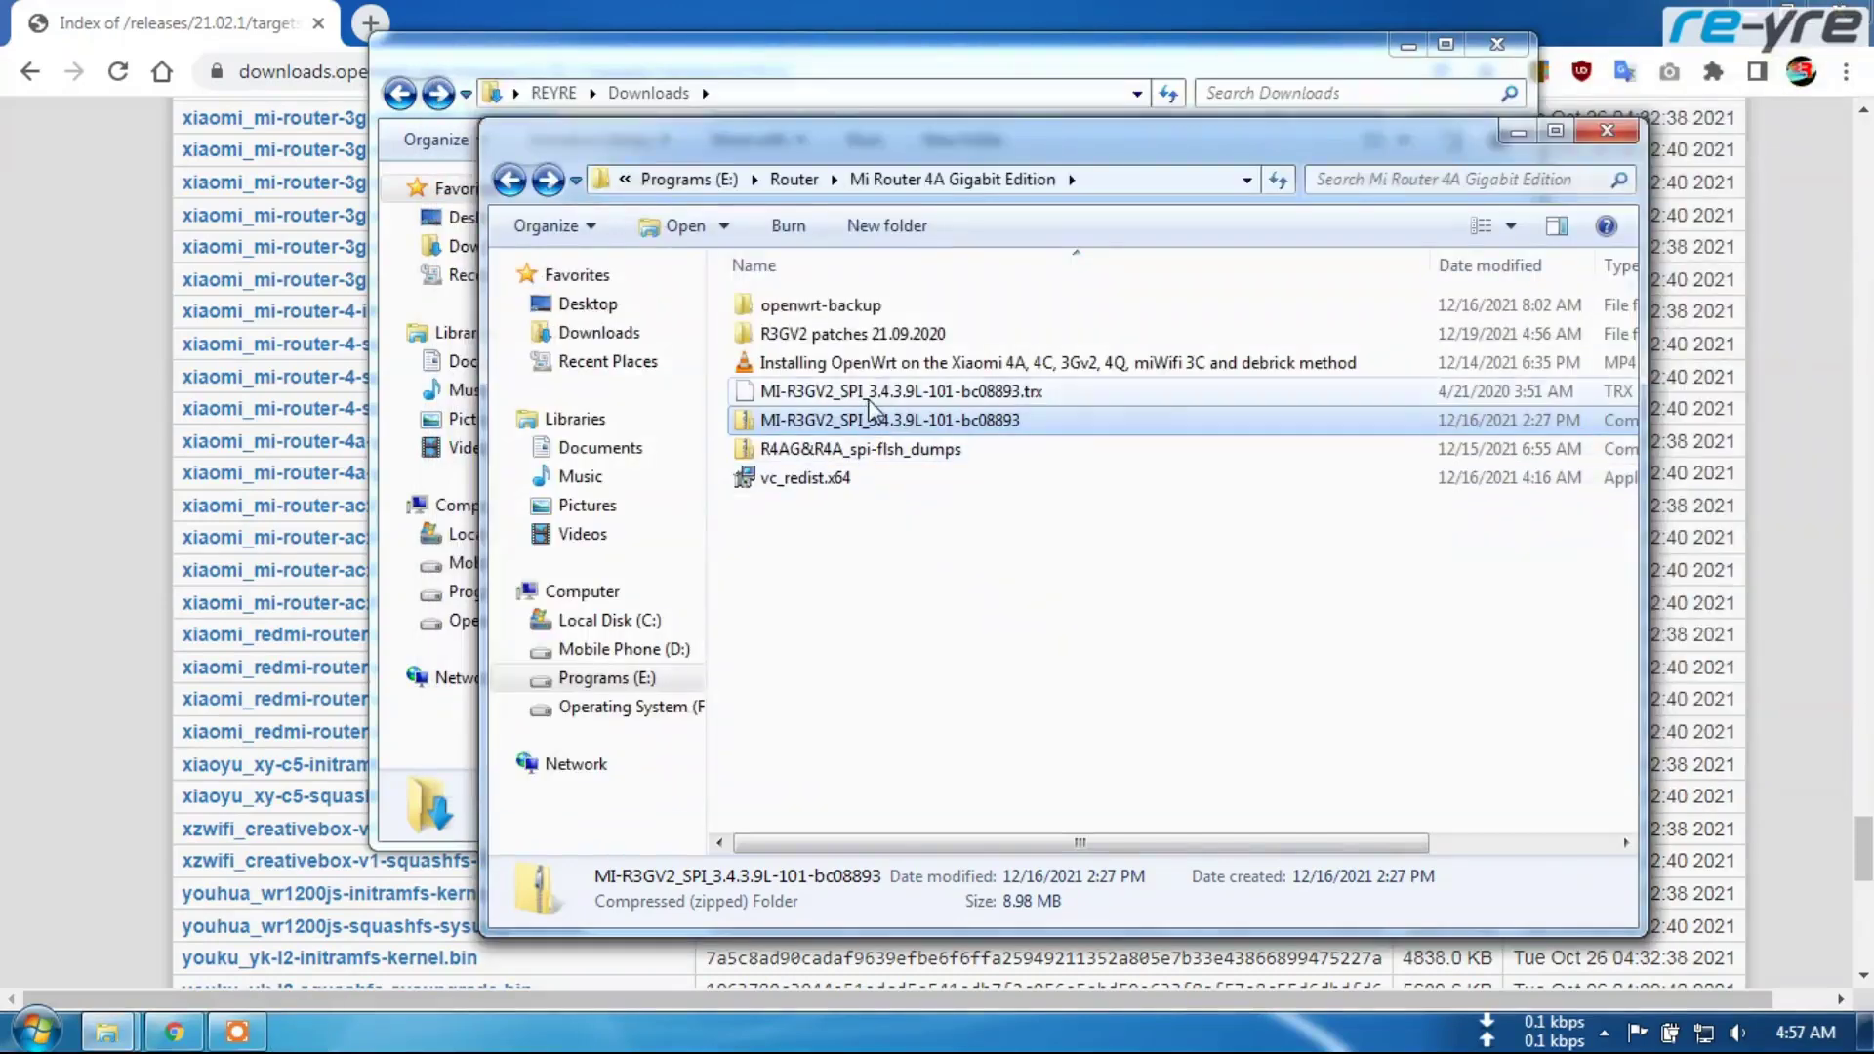
Copy the extracted .trx file into R3GV2 patches > firmwares
left_click(867, 393)
right_click(868, 396)
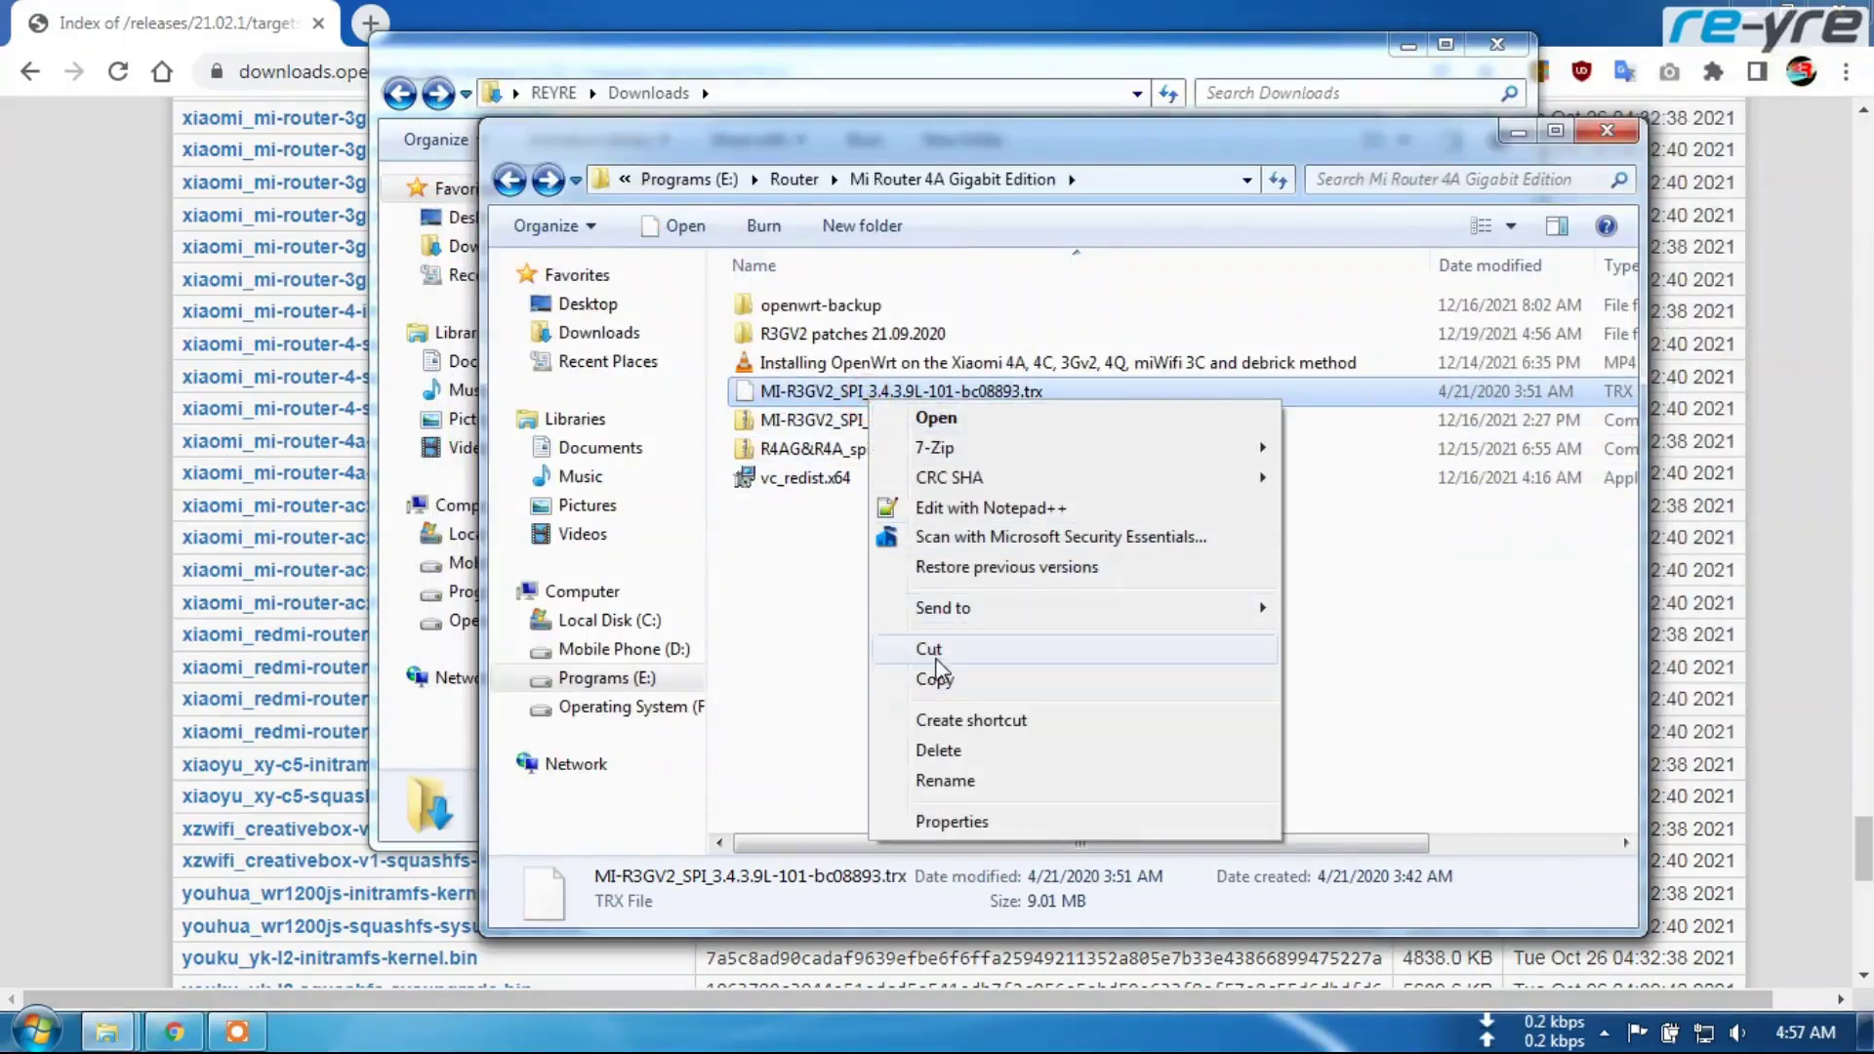
left_click(934, 677)
double_click(883, 336)
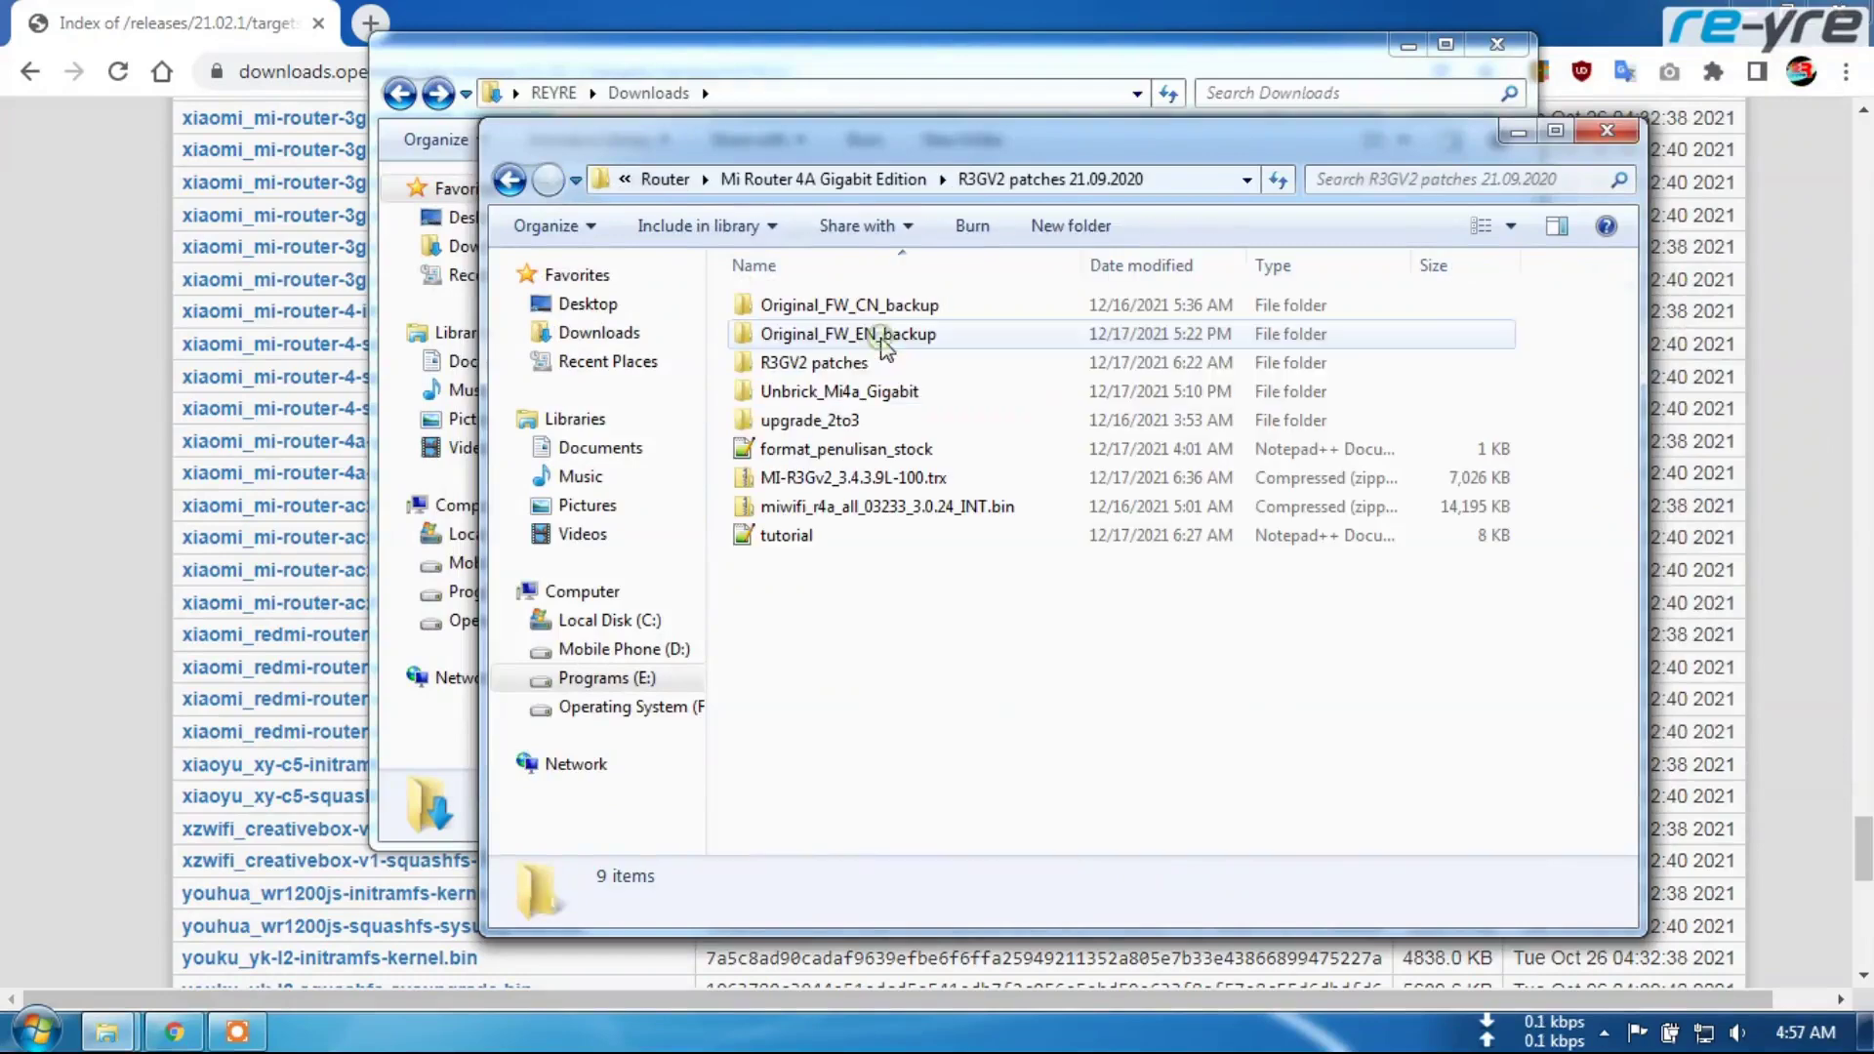
double_click(857, 364)
double_click(849, 366)
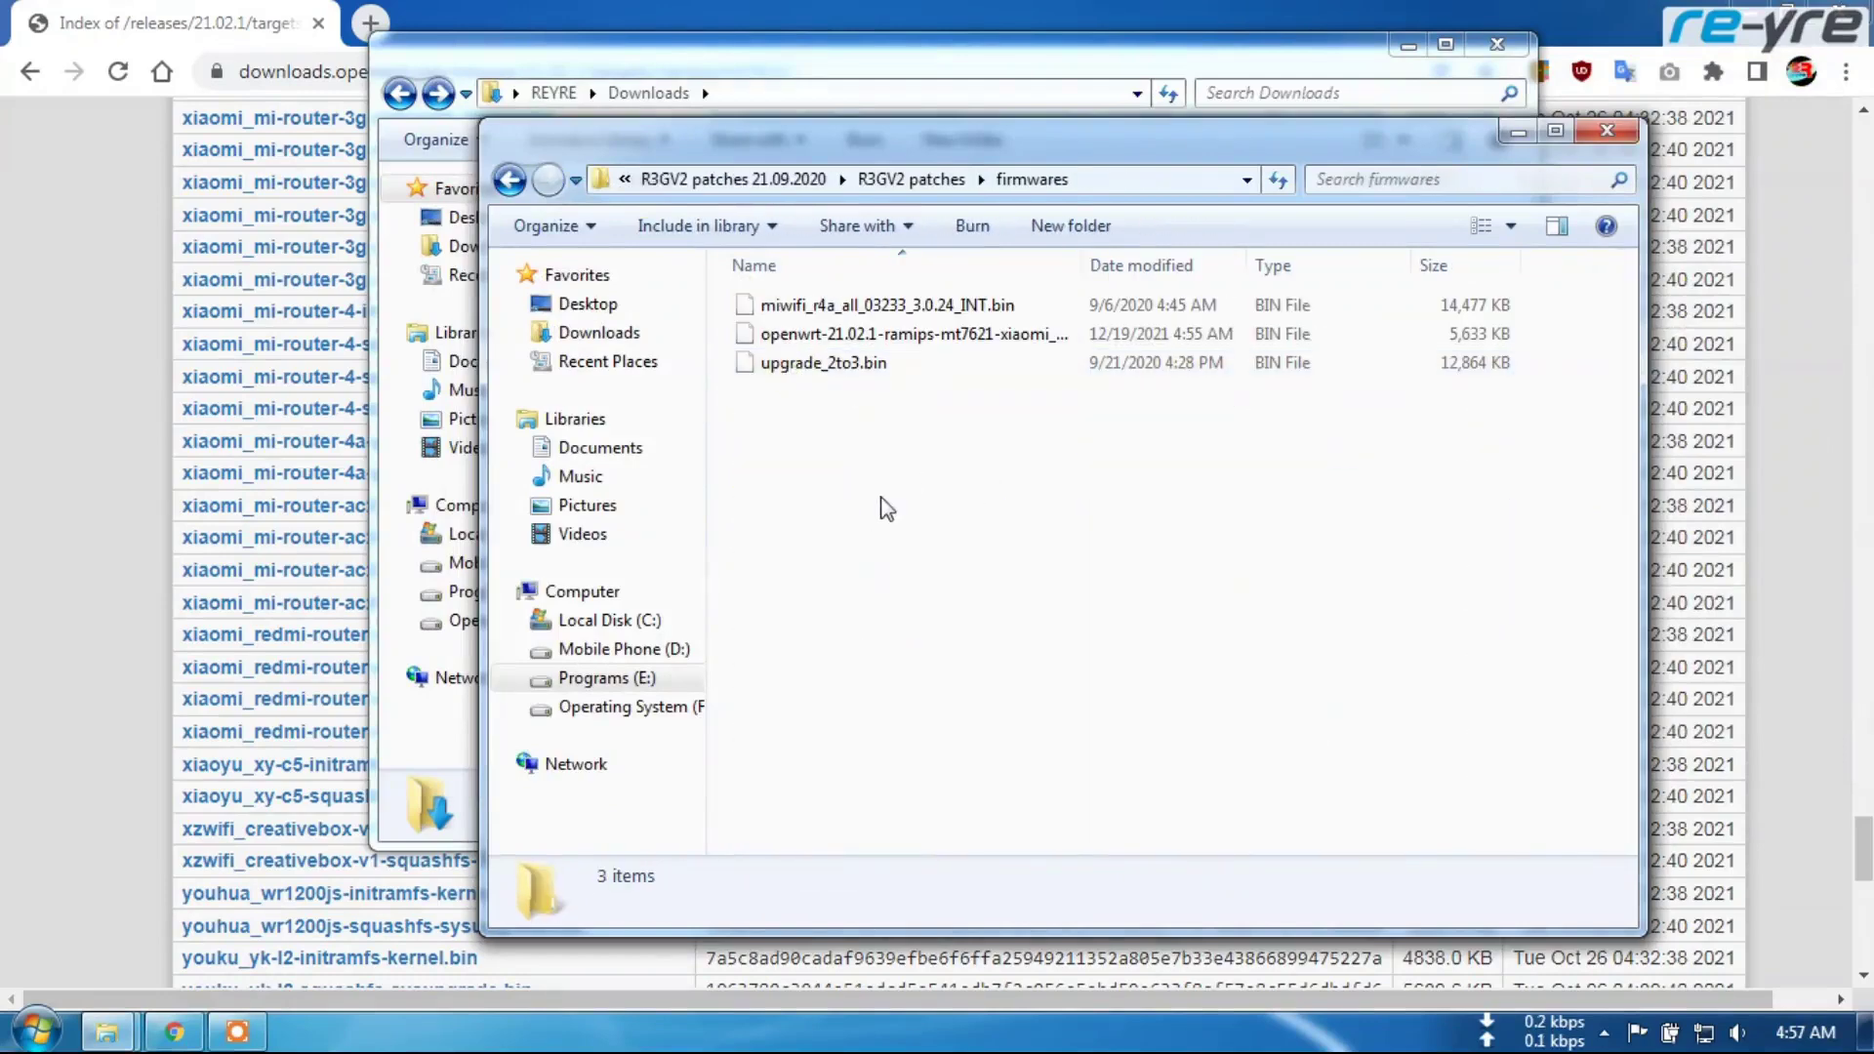
right_click(886, 500)
left_click(949, 684)
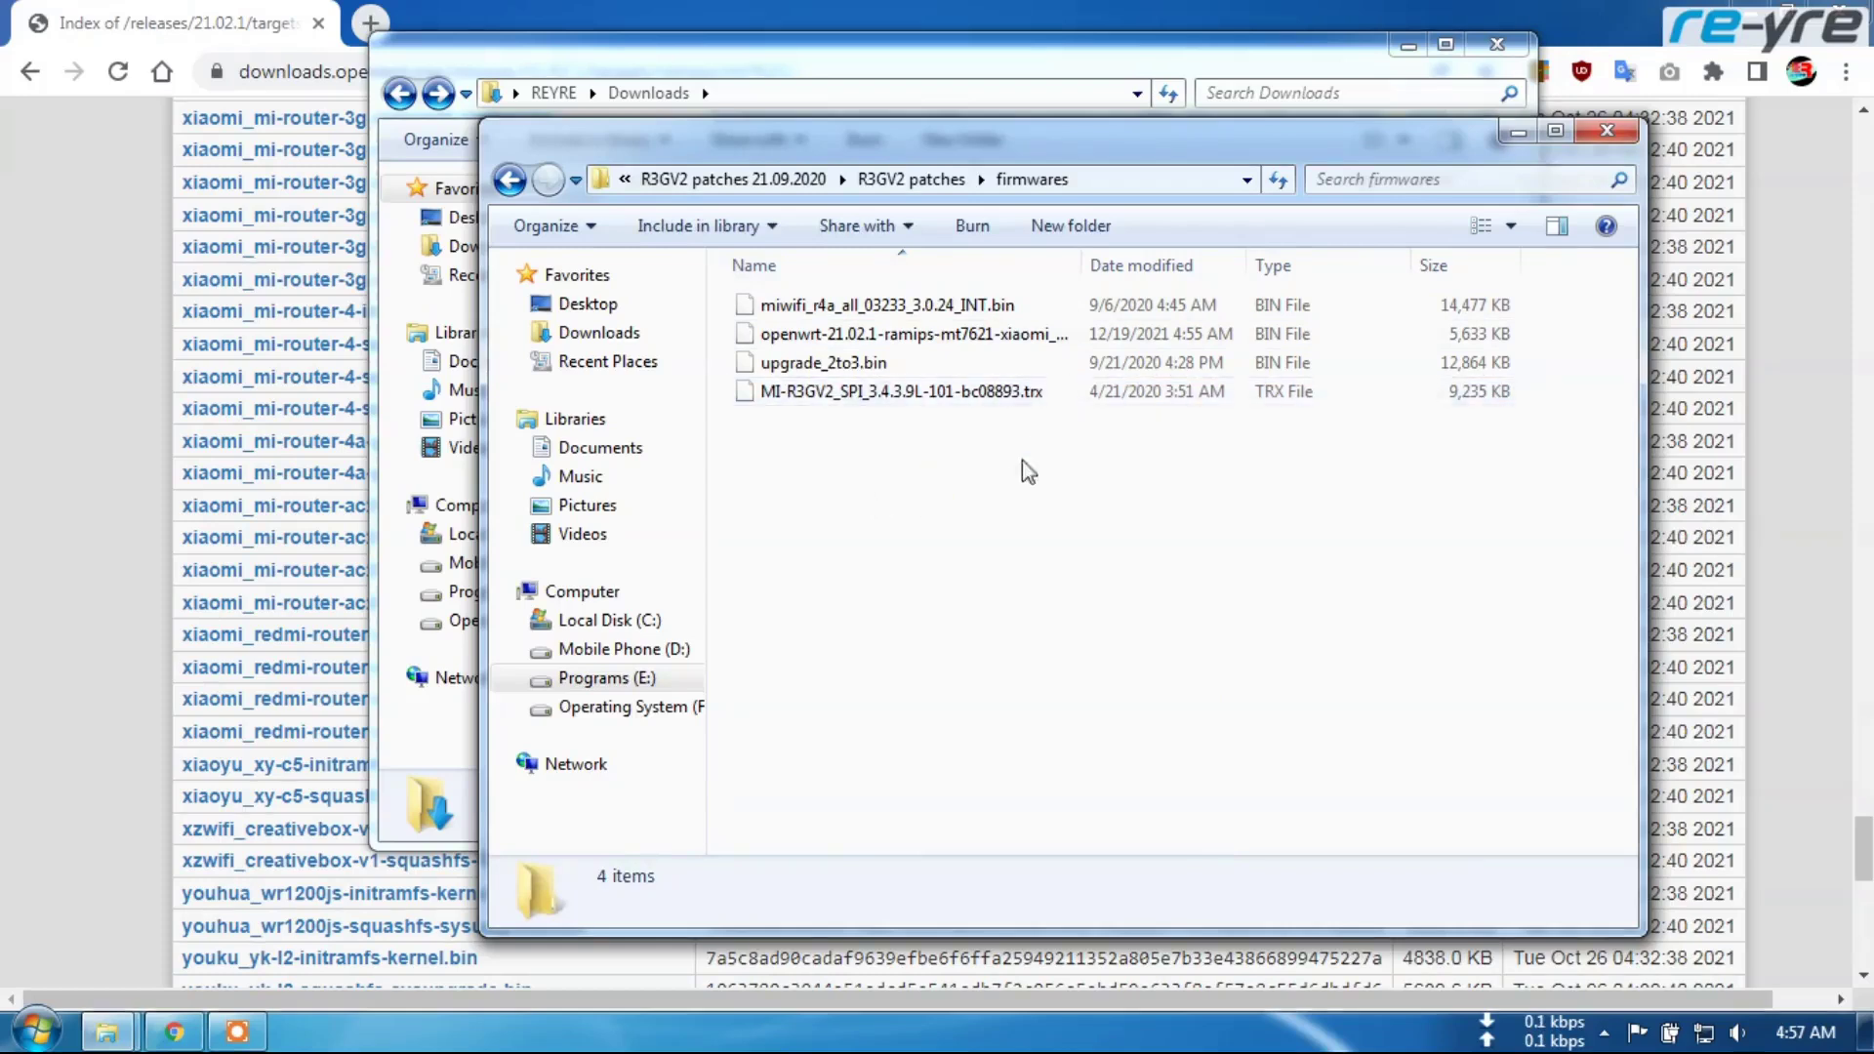
Check the details of the four firmware files in the firmwares folder
left_click(930, 307)
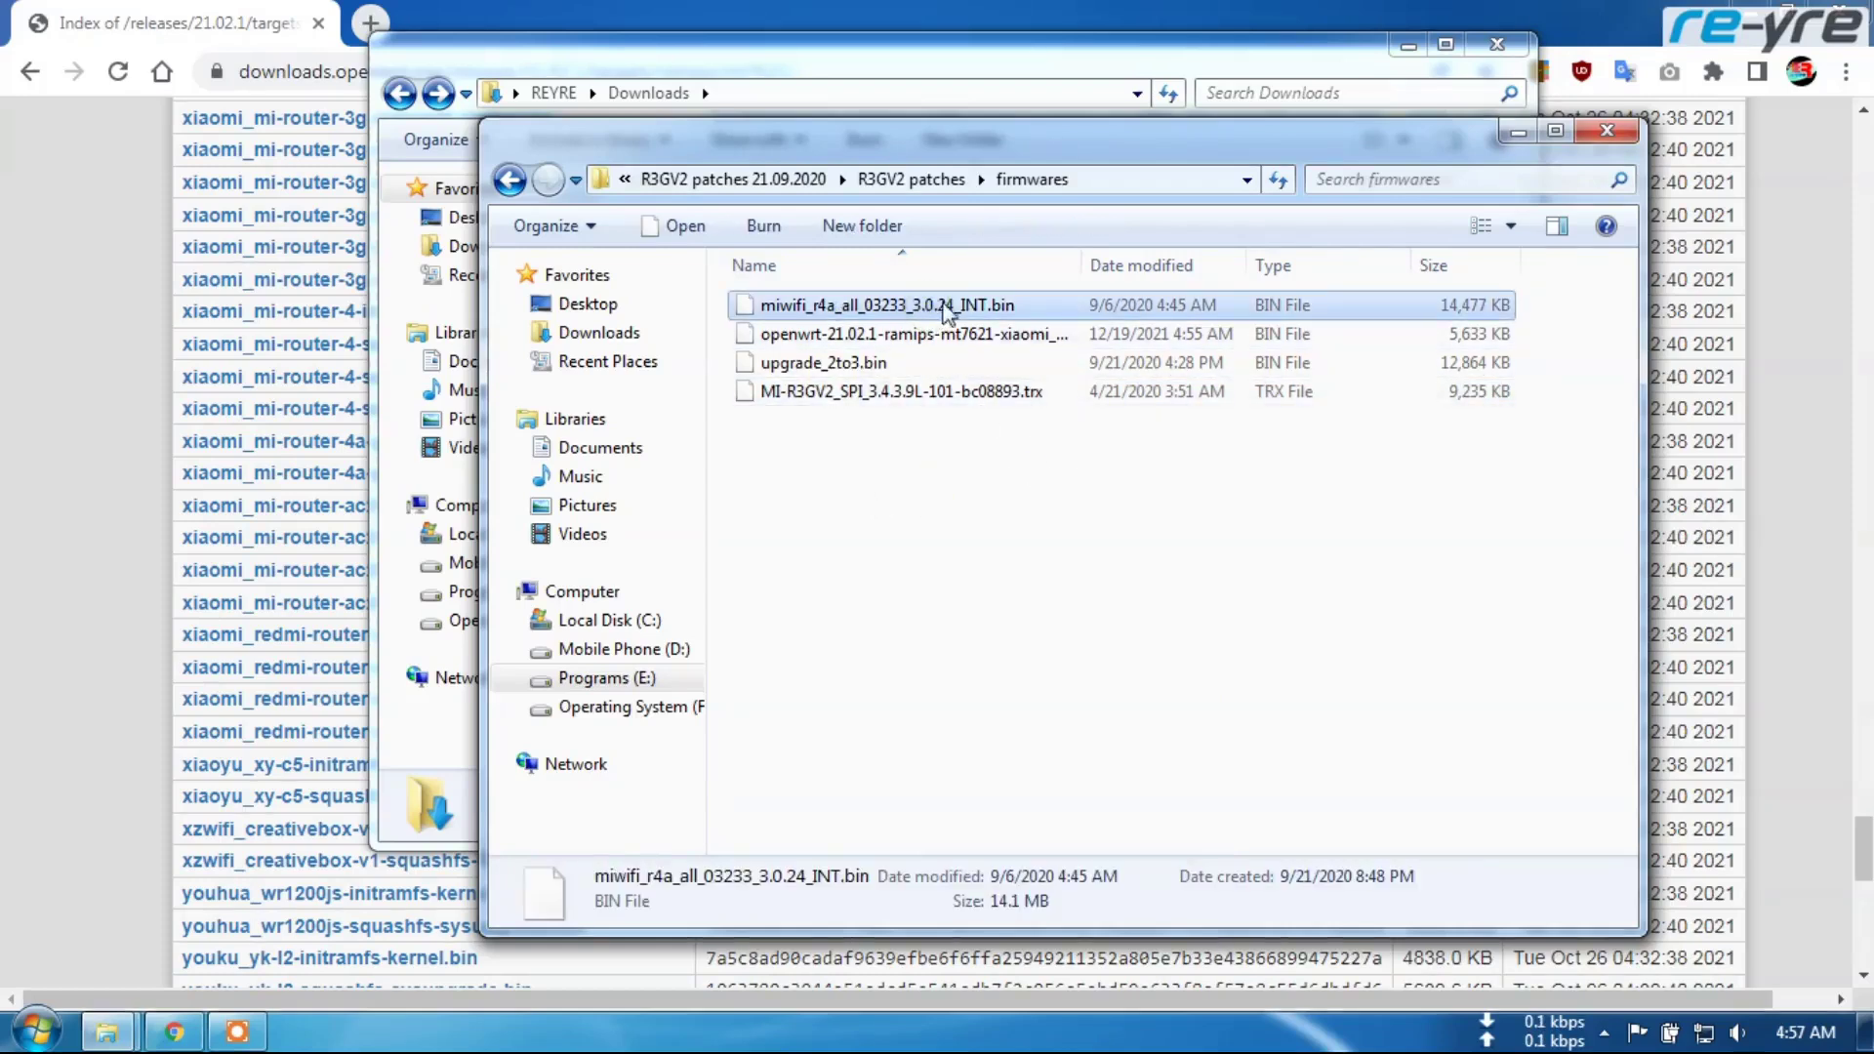
left_click(835, 333)
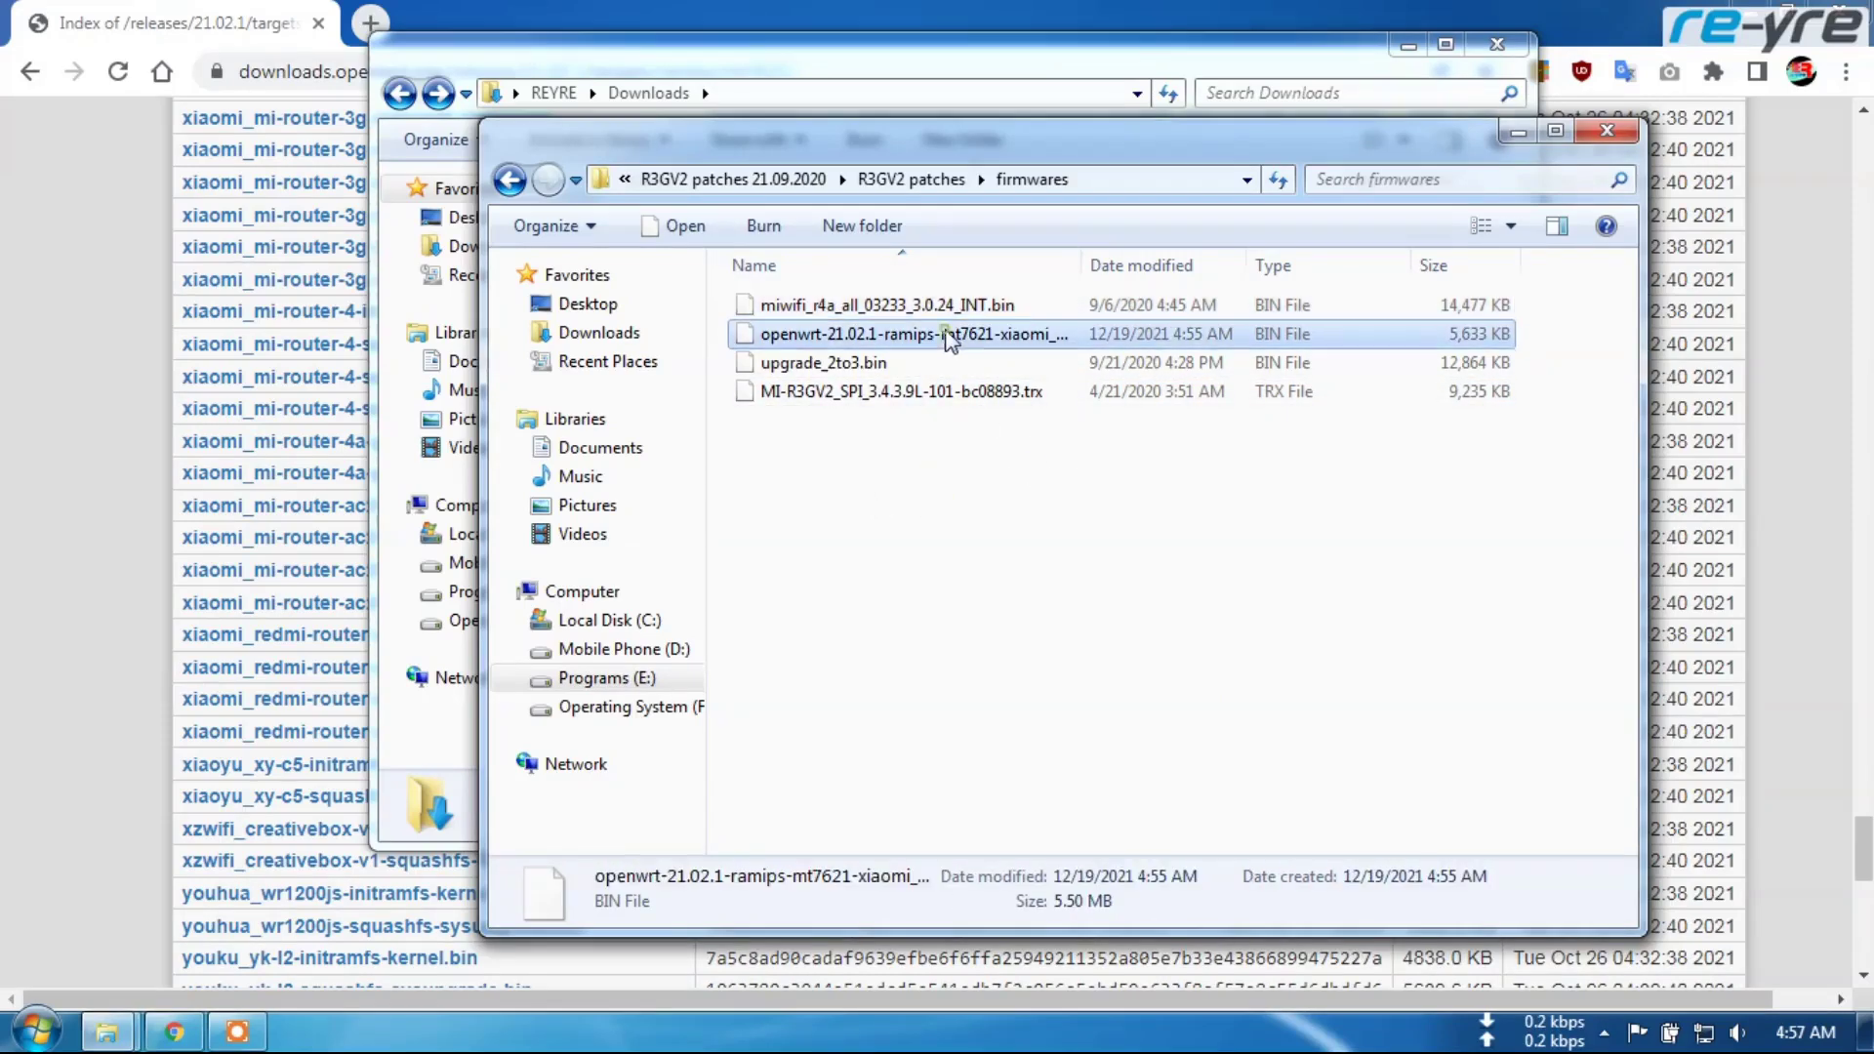
left_click(828, 364)
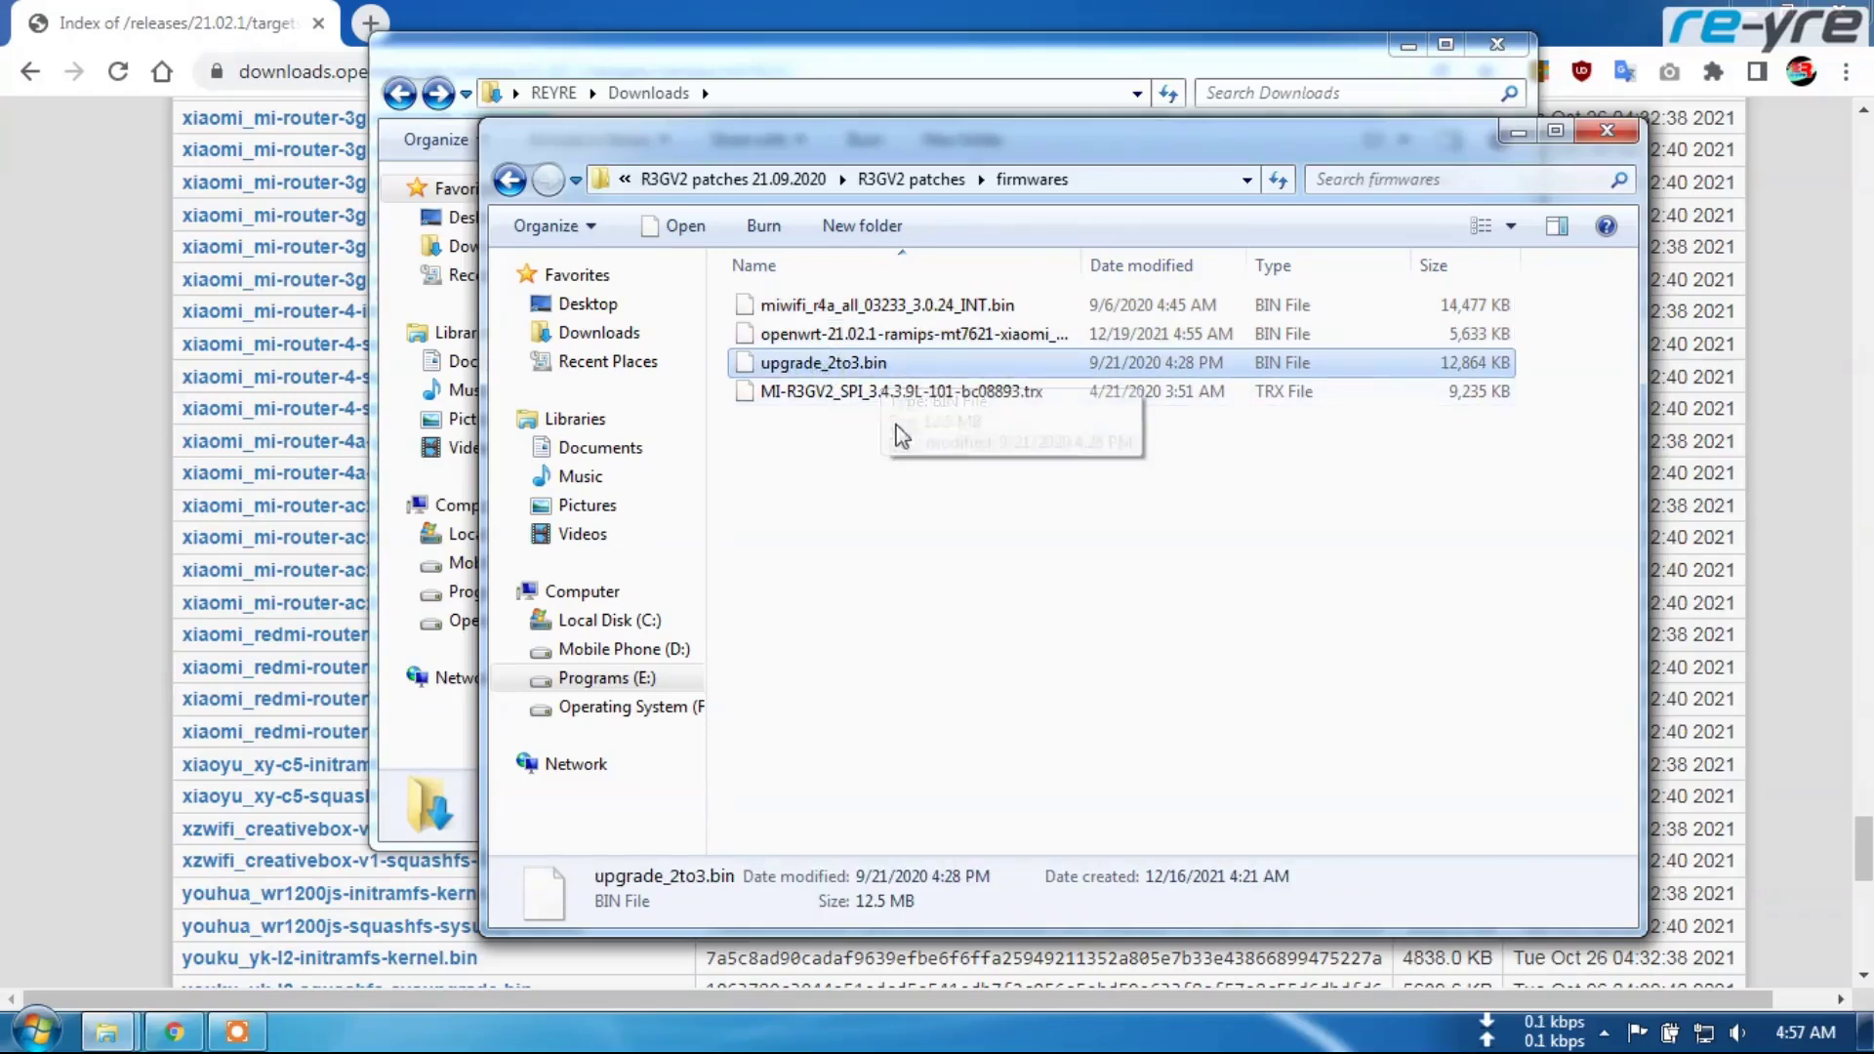
left_click(833, 392)
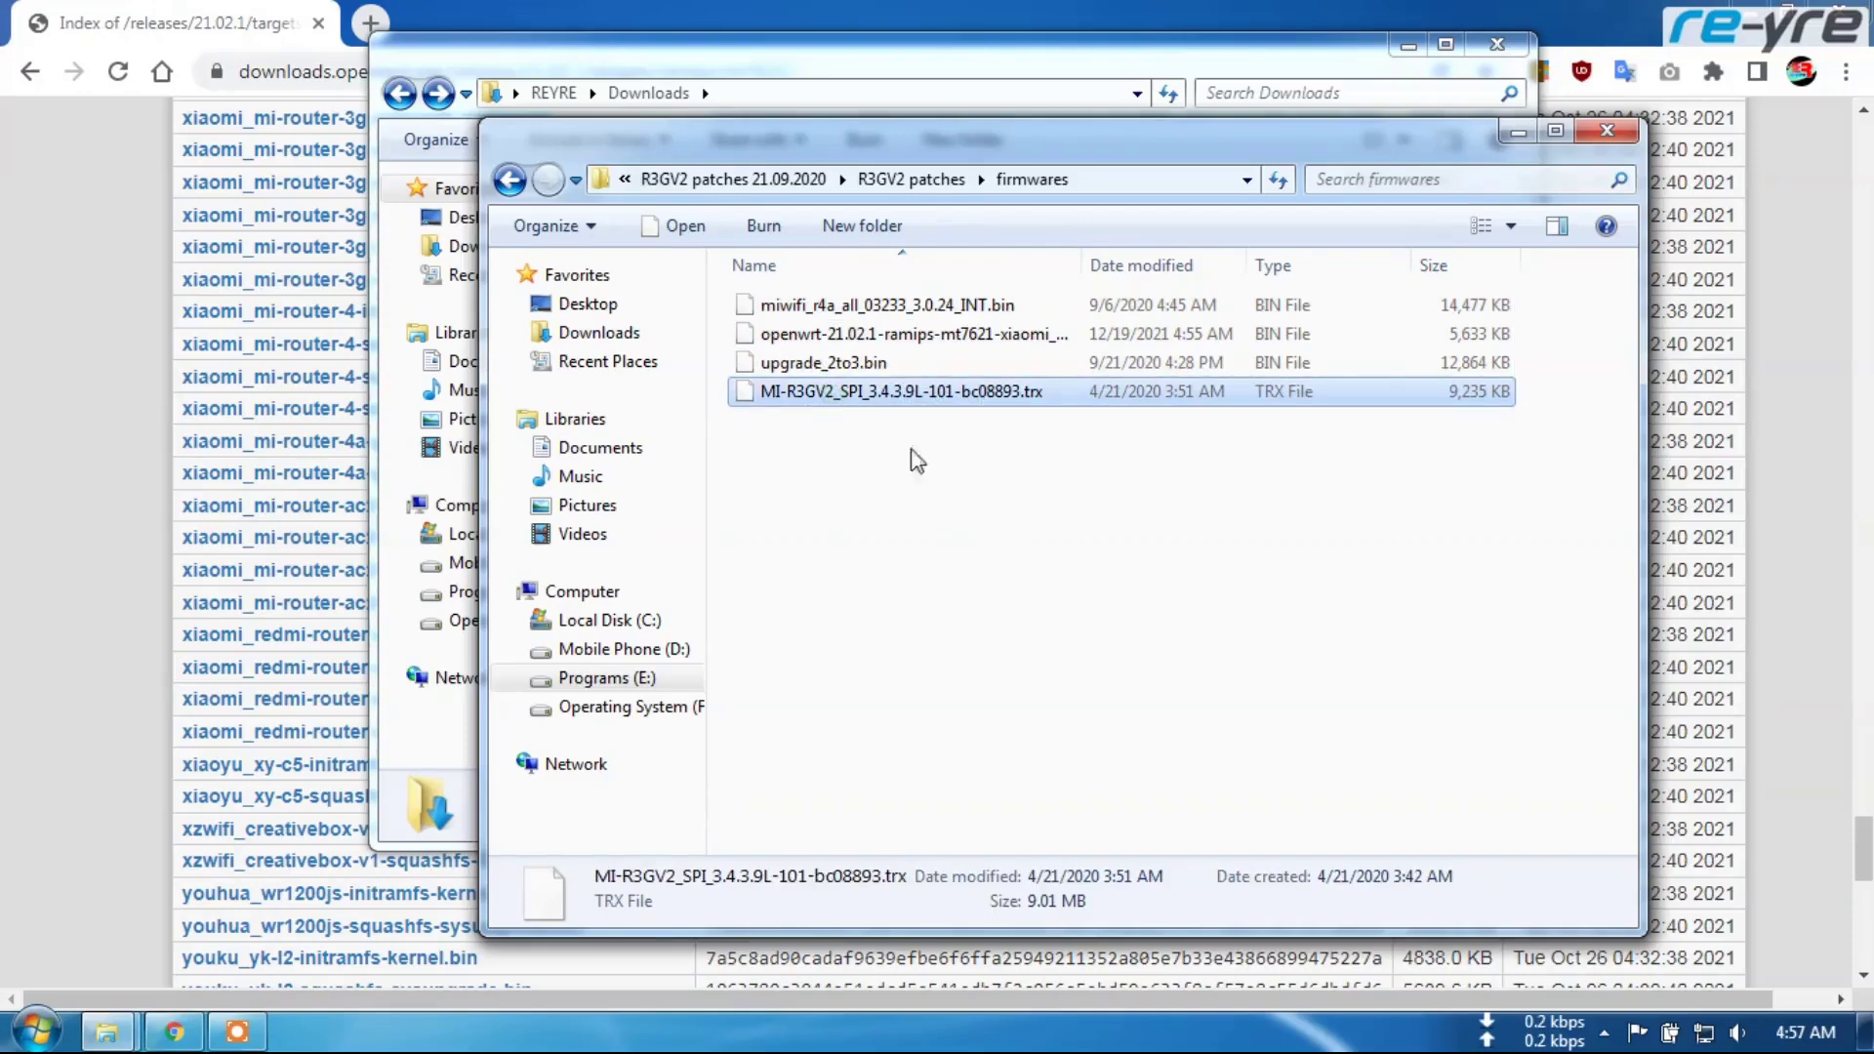
Return to R3GV2 patches and open Network and Sharing Center from the tray
left_click(509, 180)
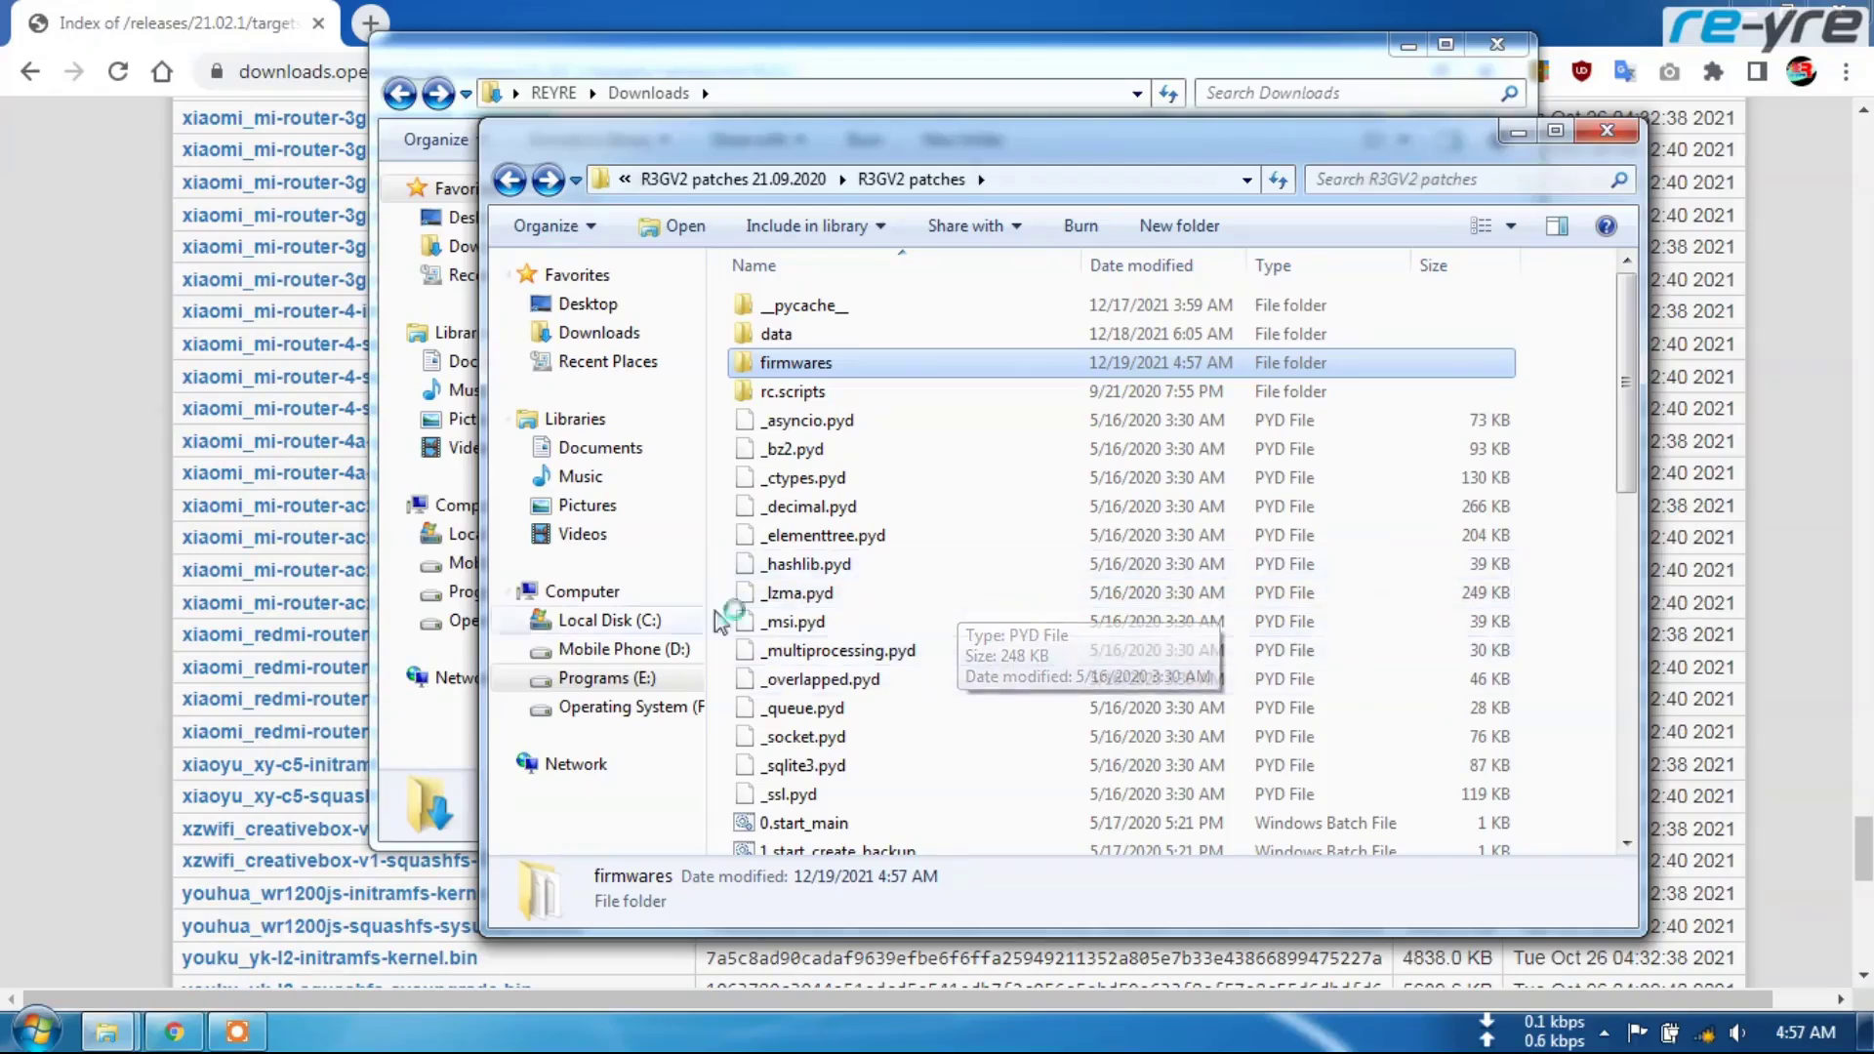
left_click(1704, 1035)
left_click(1704, 970)
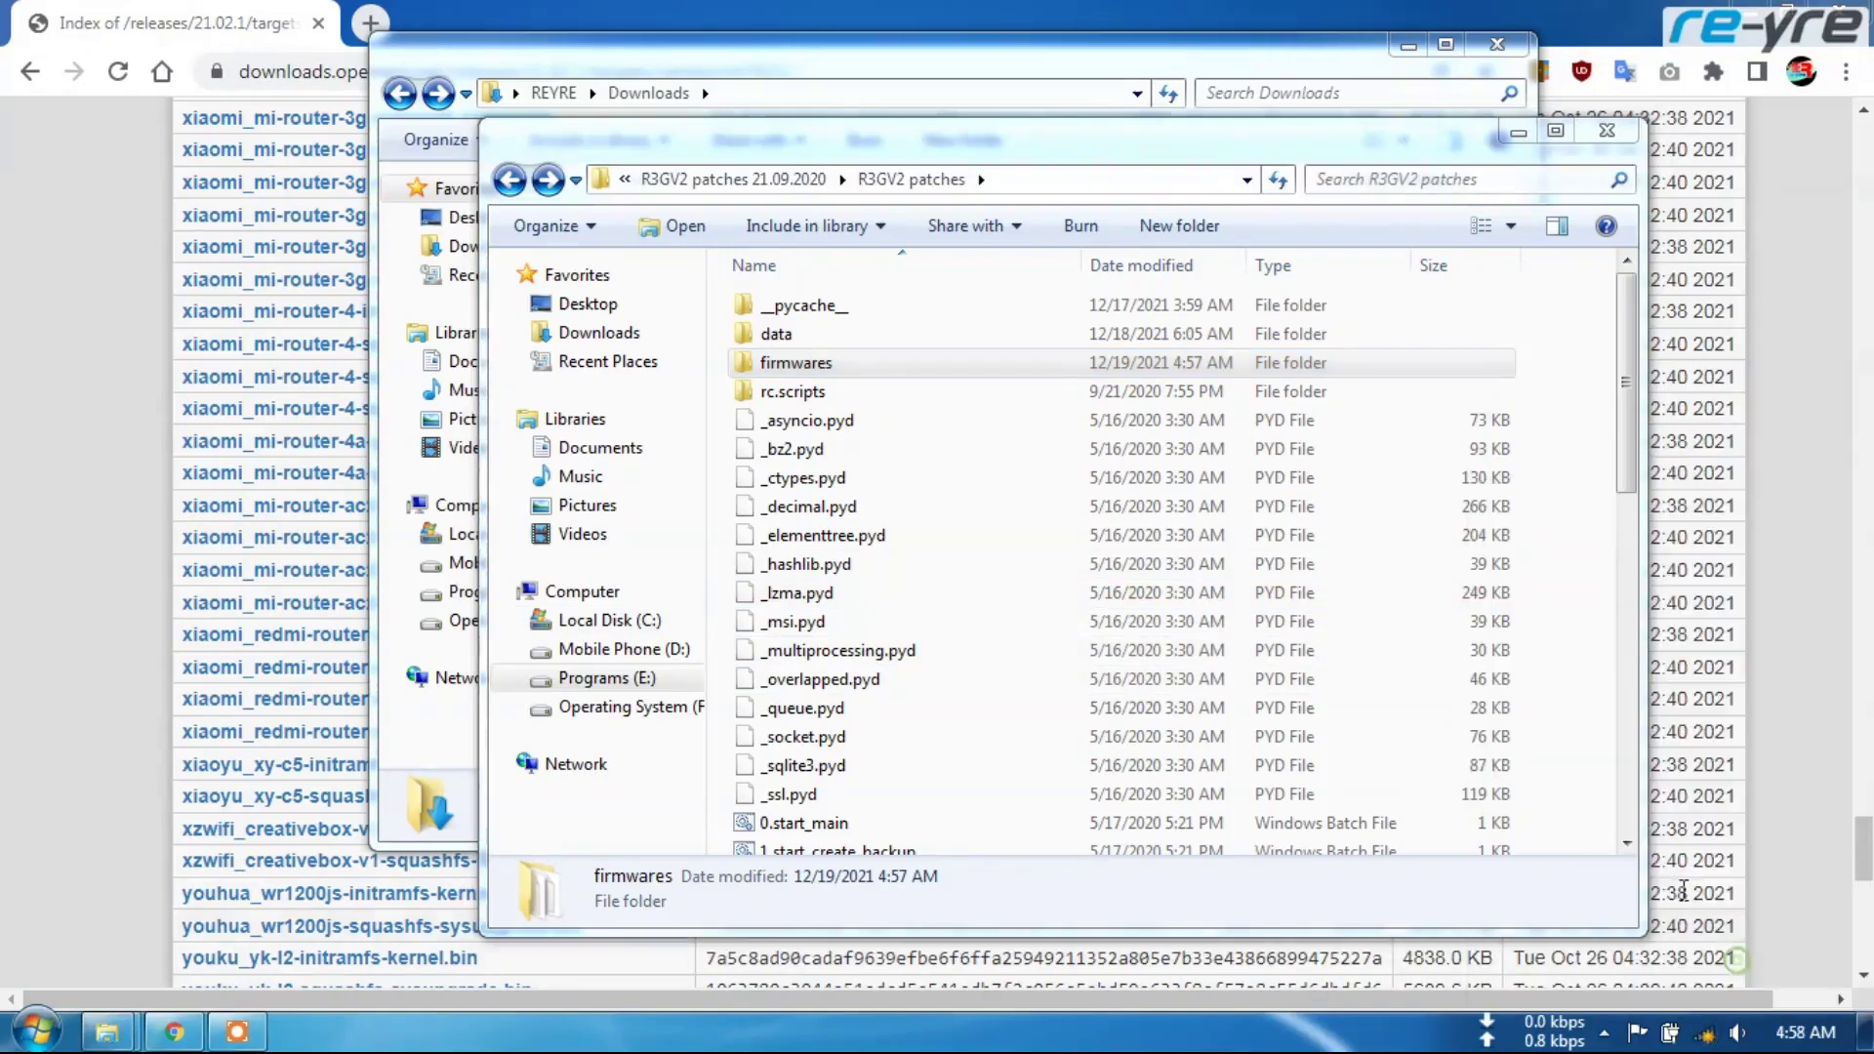
Check the Local Area Connection's status details, then start a fresh Chrome tab
left_click(233, 771)
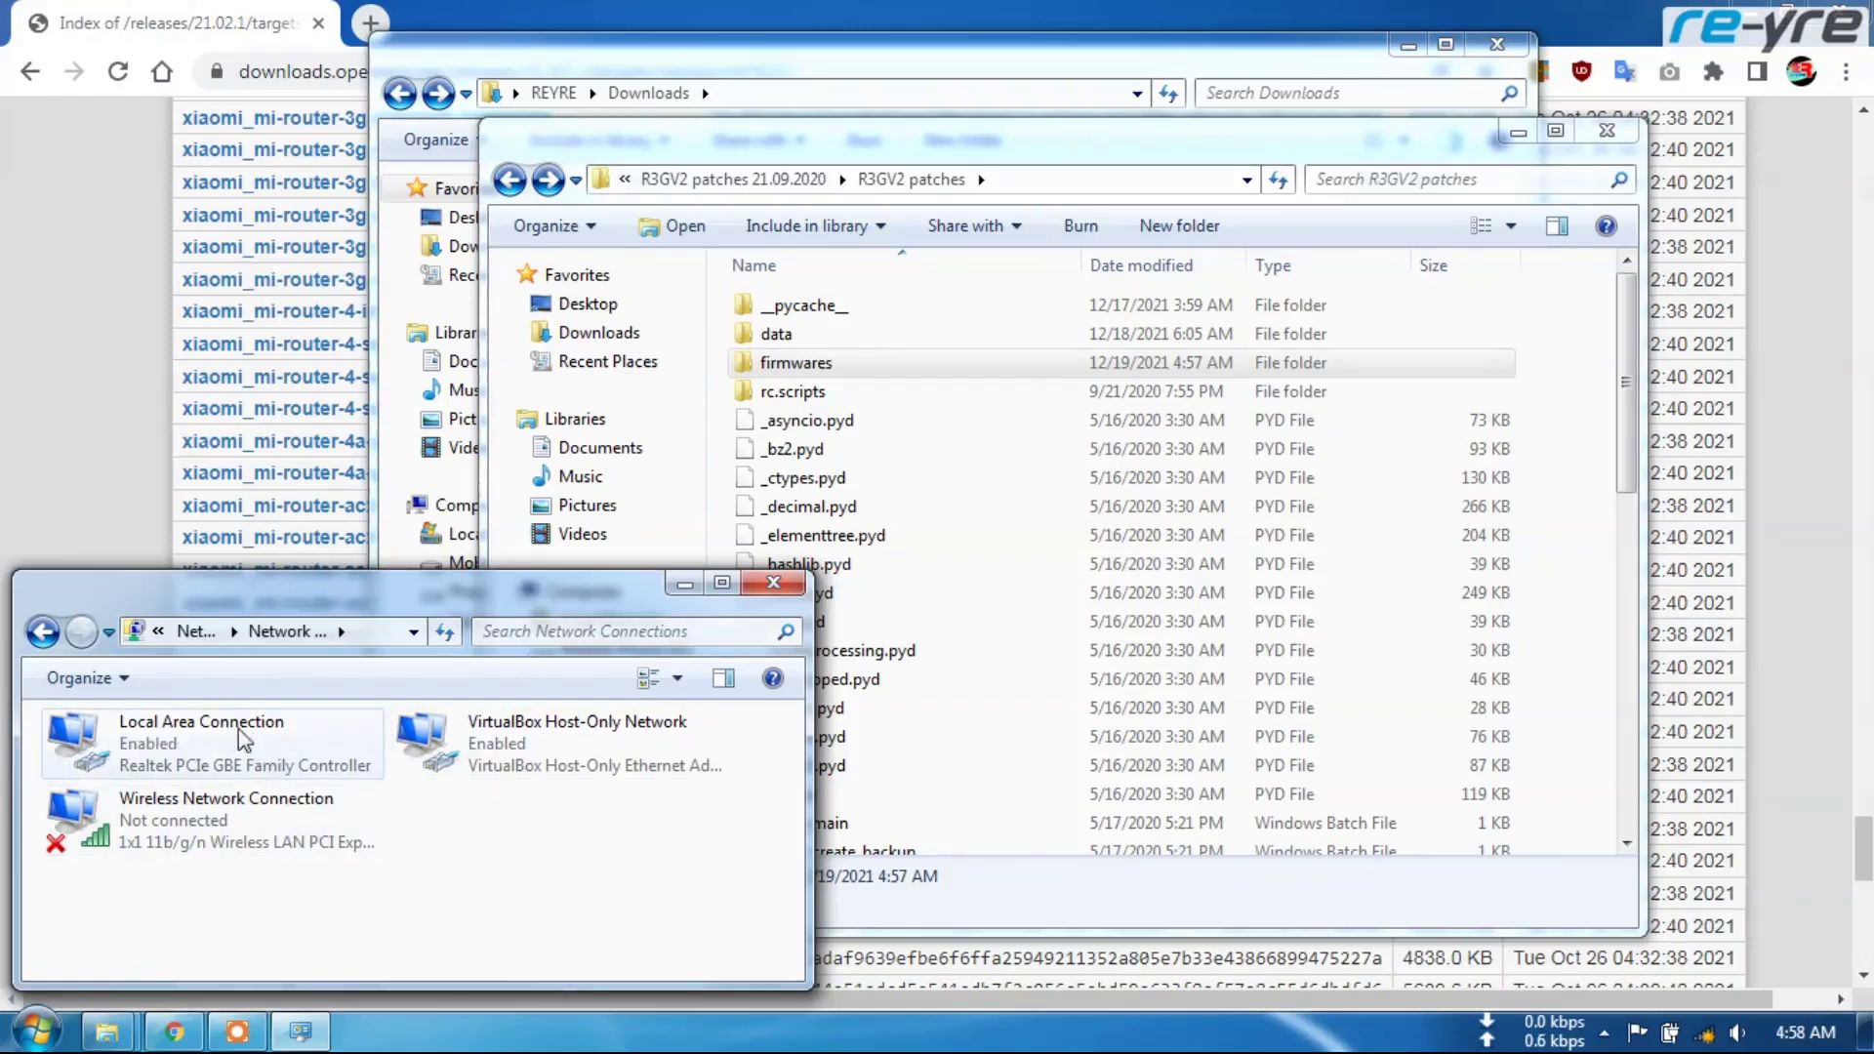
right_click(239, 757)
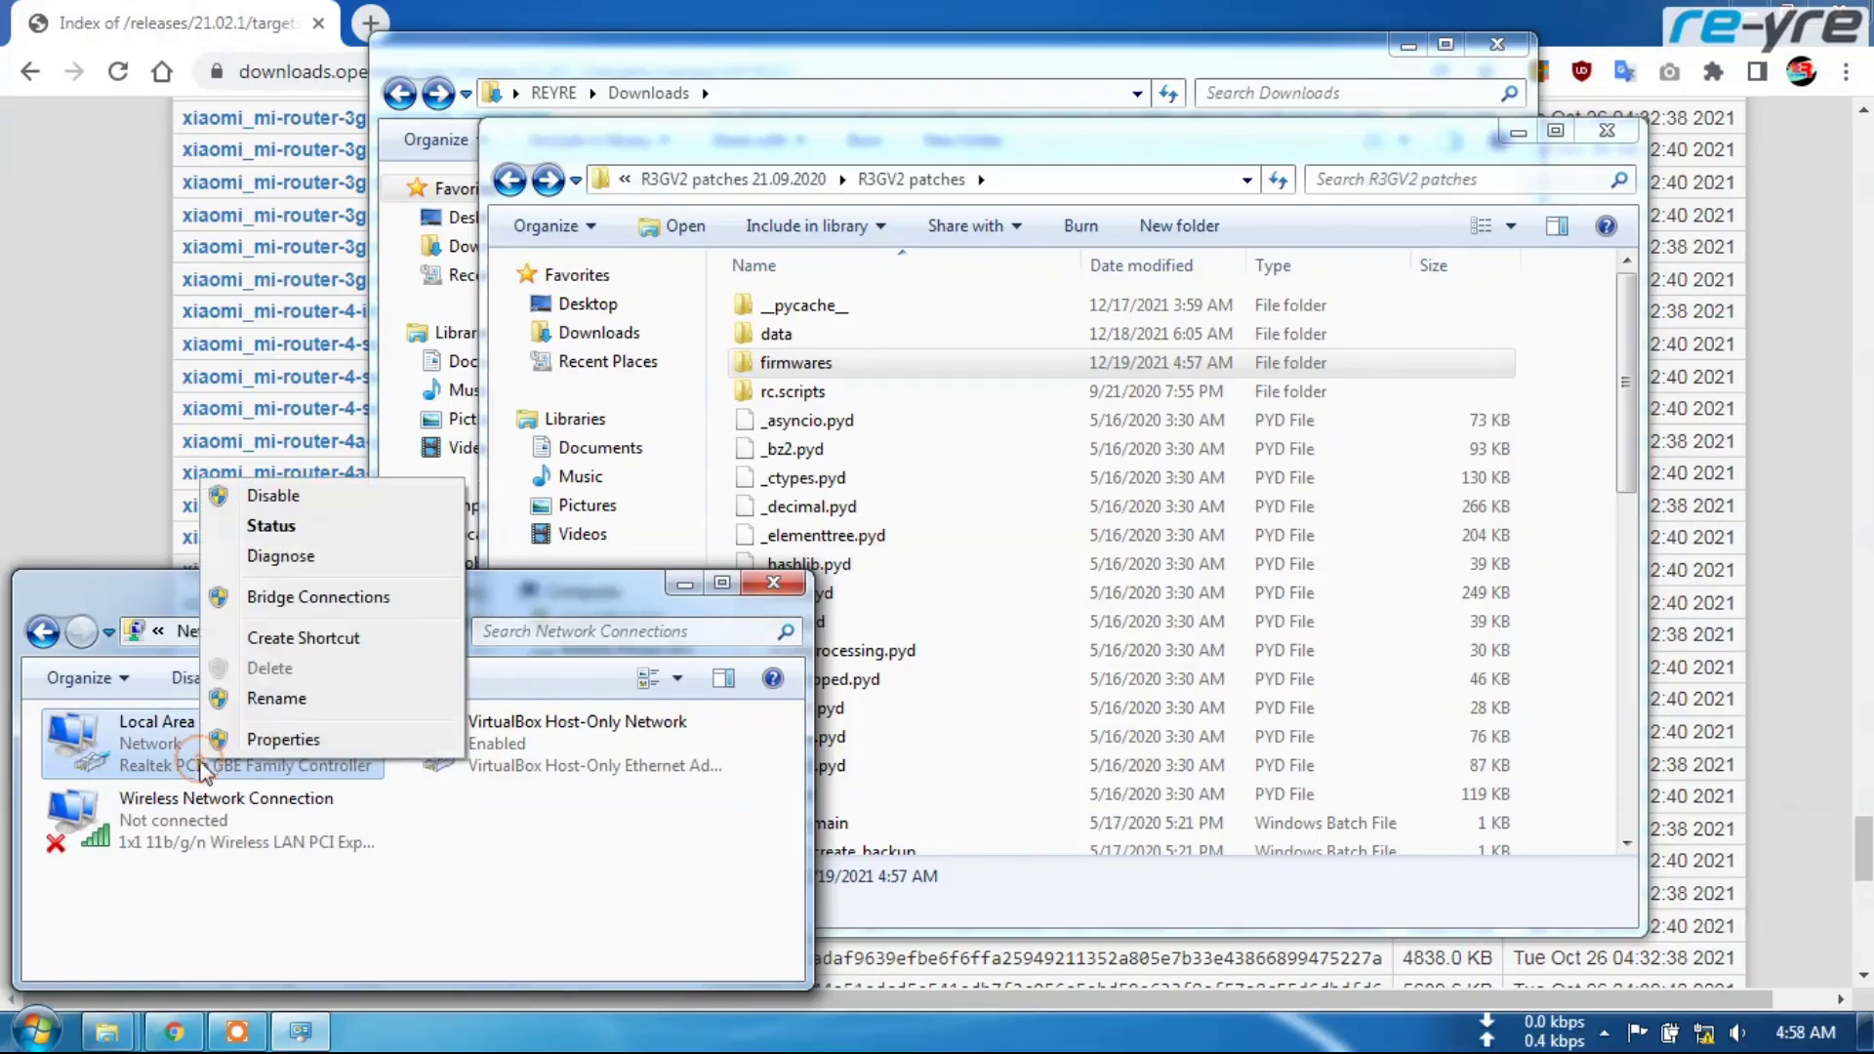
left_click(293, 524)
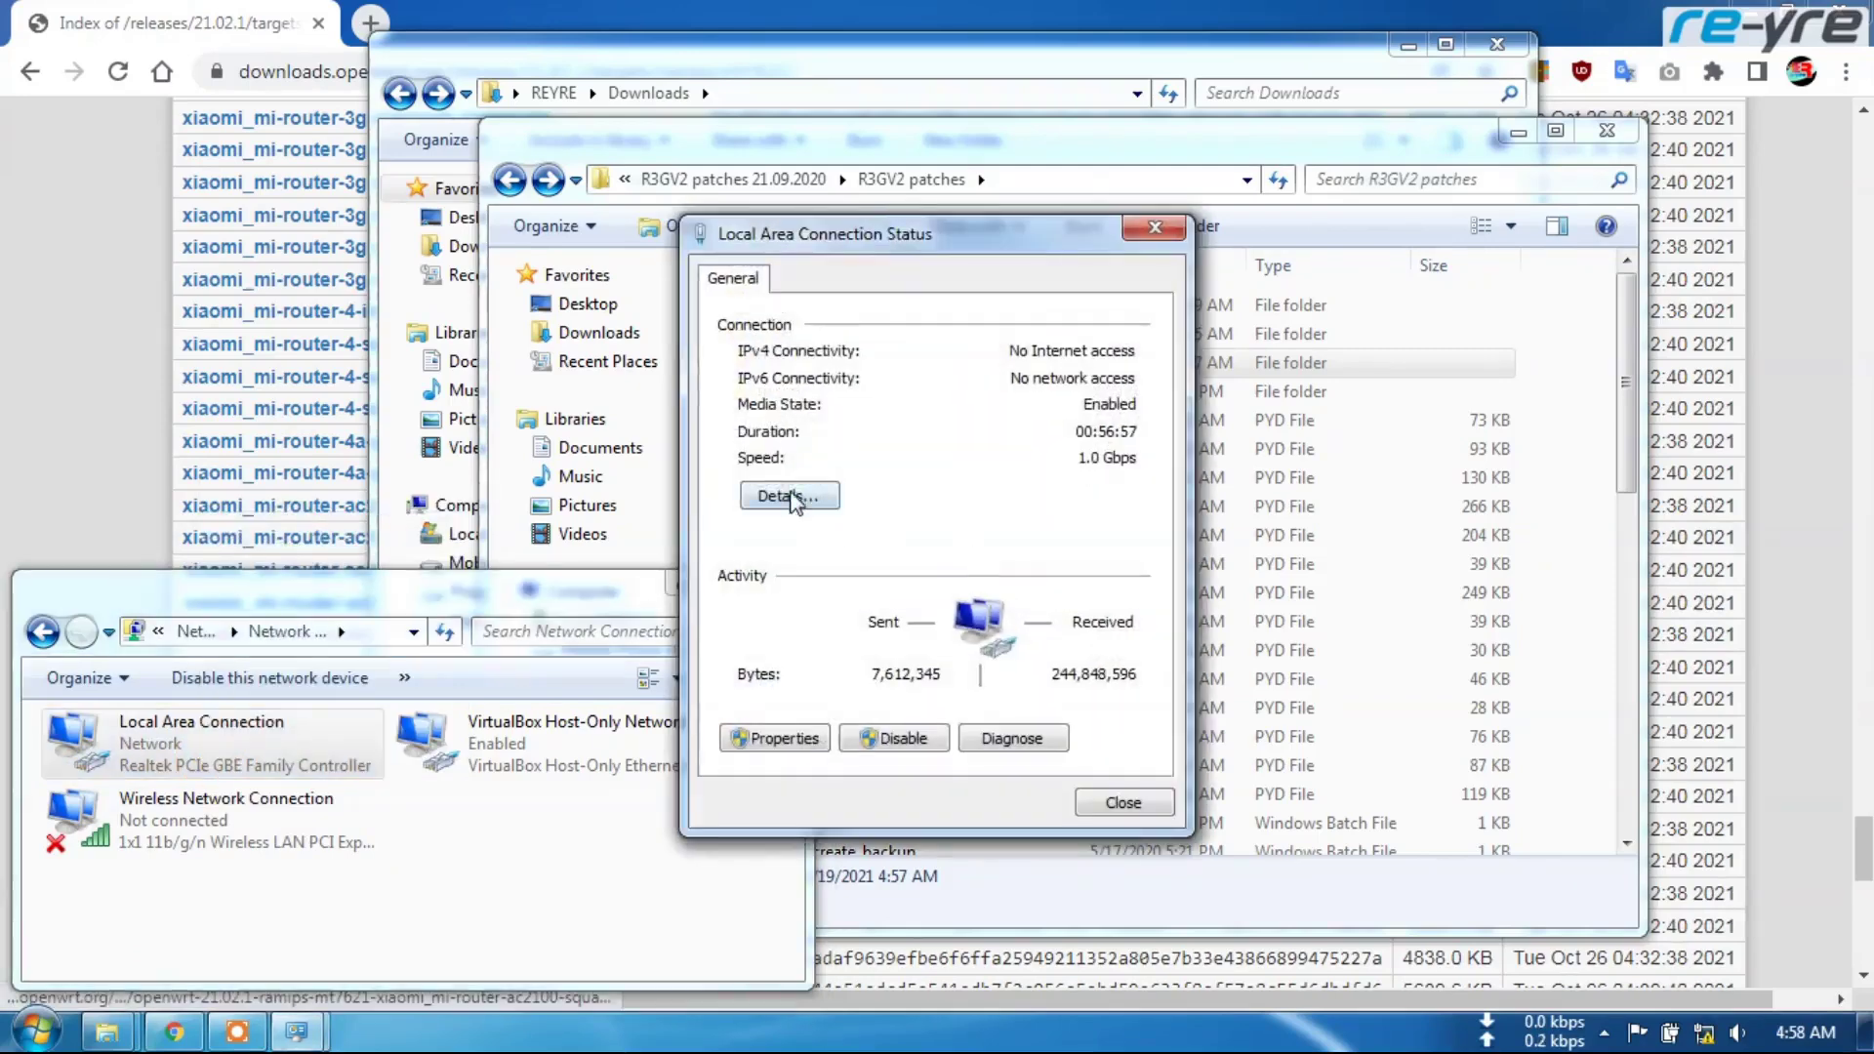
left_click(788, 496)
left_click(1130, 818)
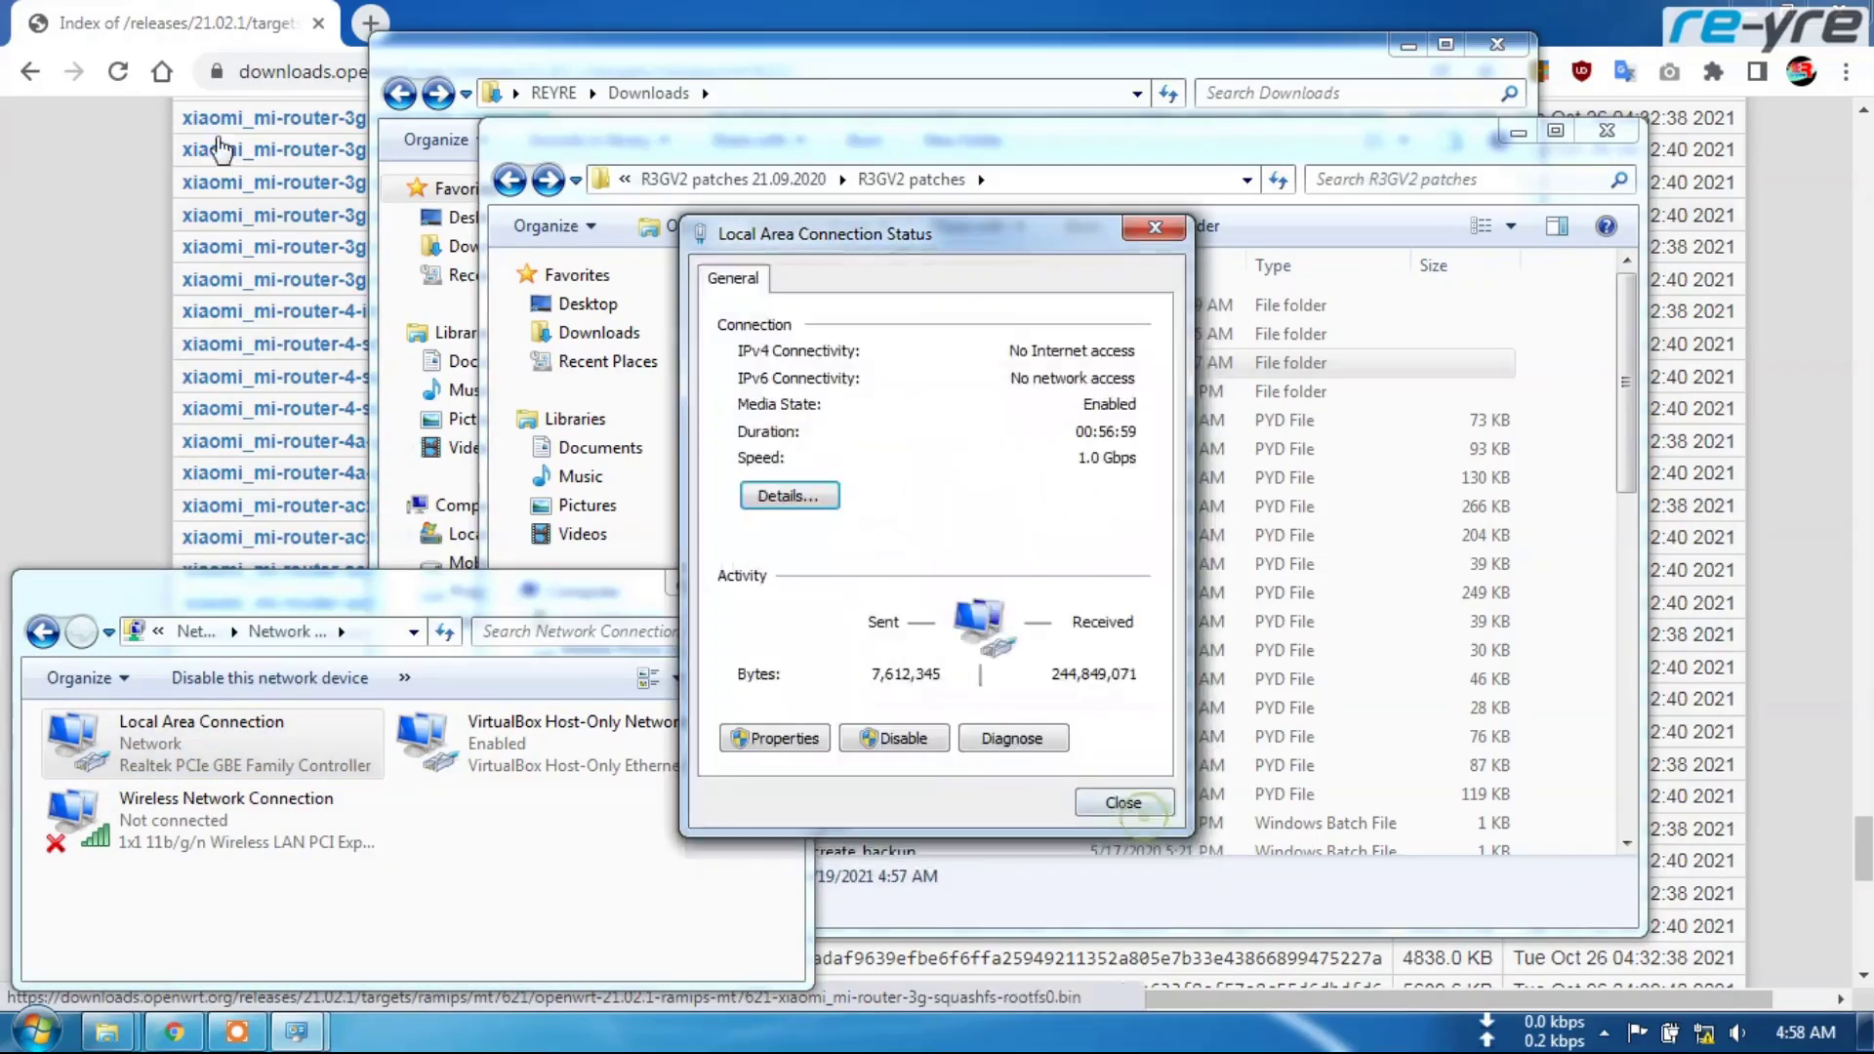
left_click(1113, 995)
left_click(371, 23)
Try loading the router admin page at 192.168.31.1
left_click(444, 75)
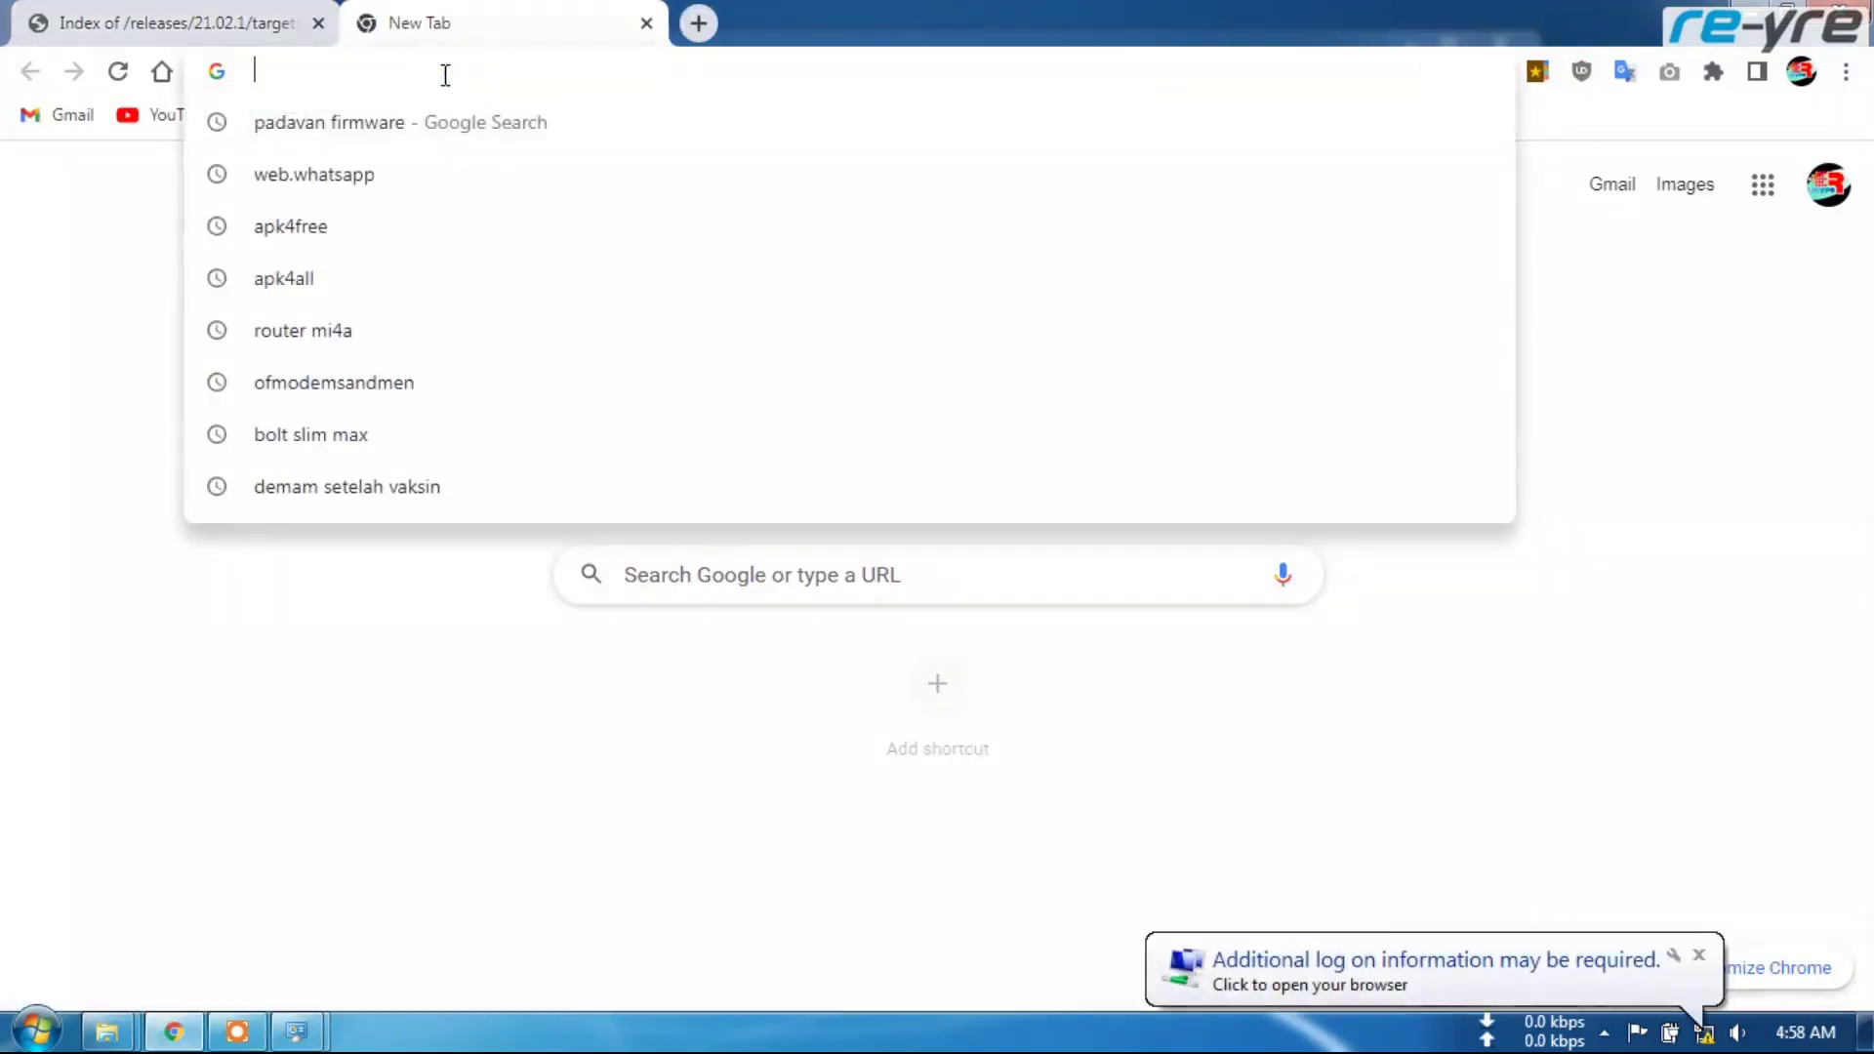
type("192.168")
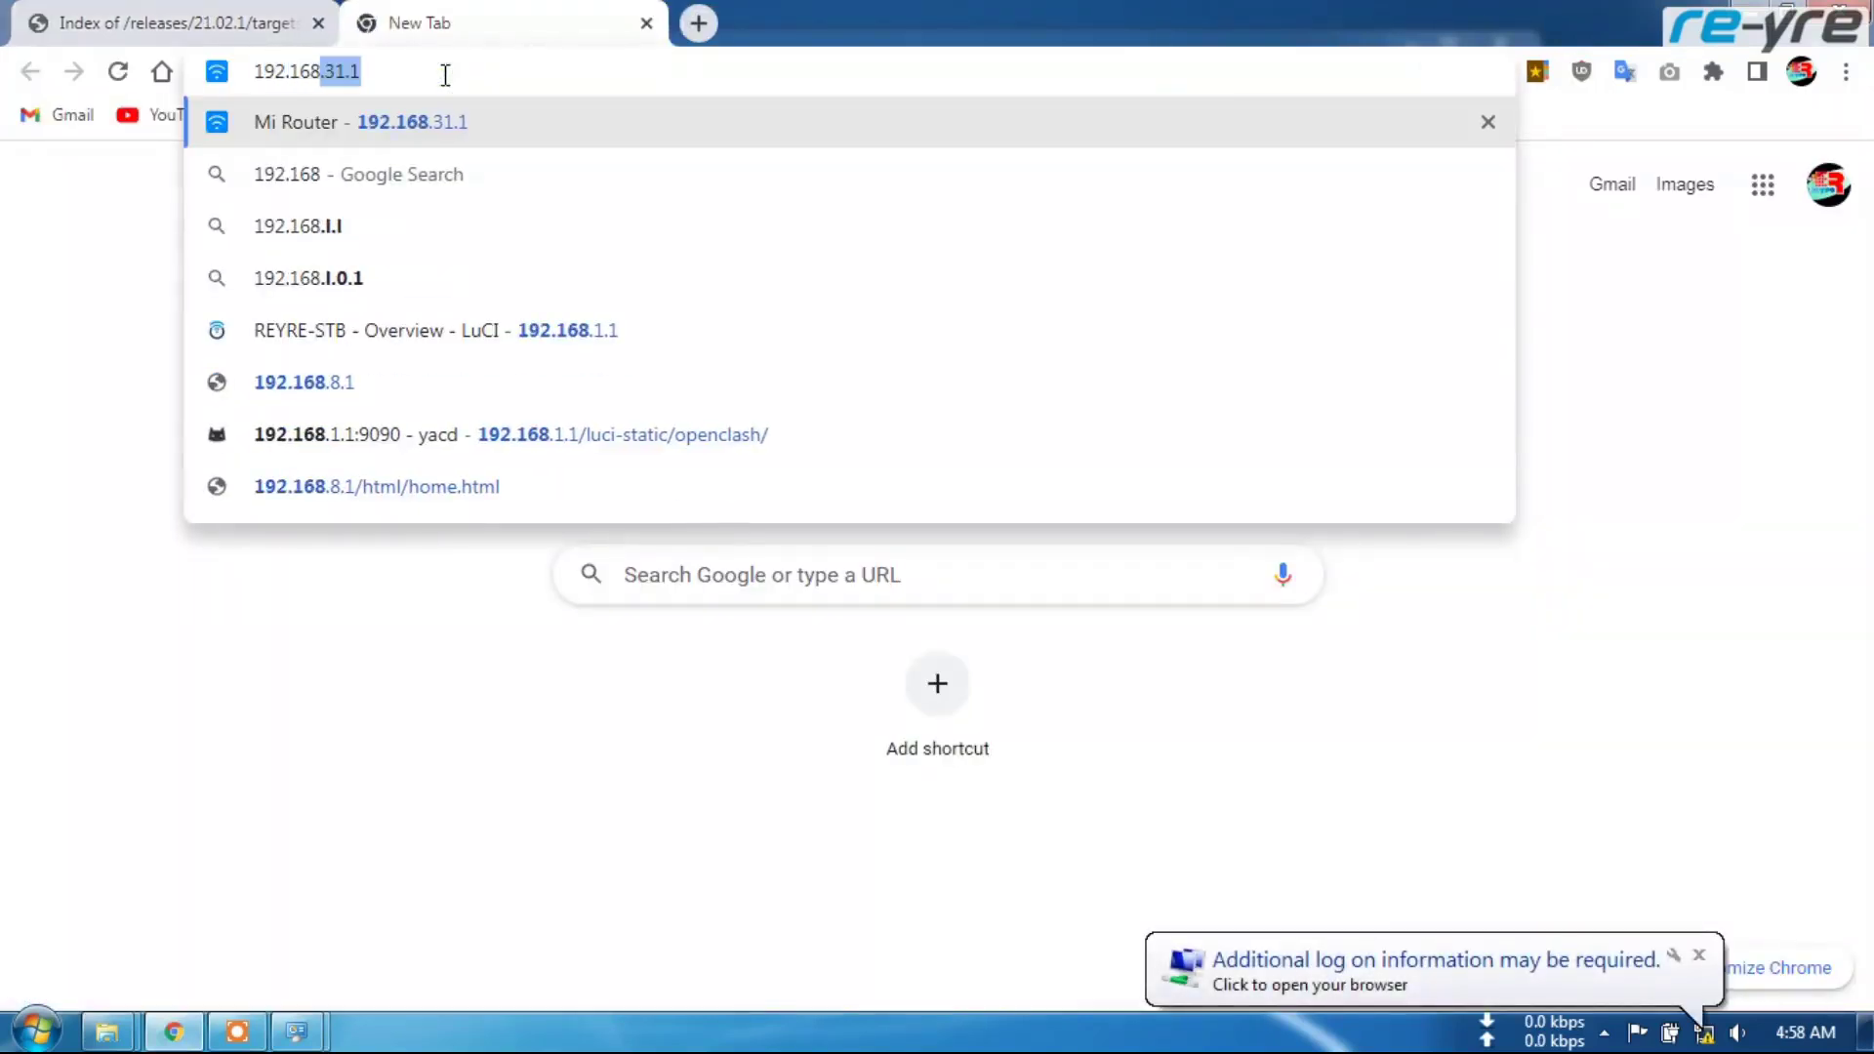
key("Return")
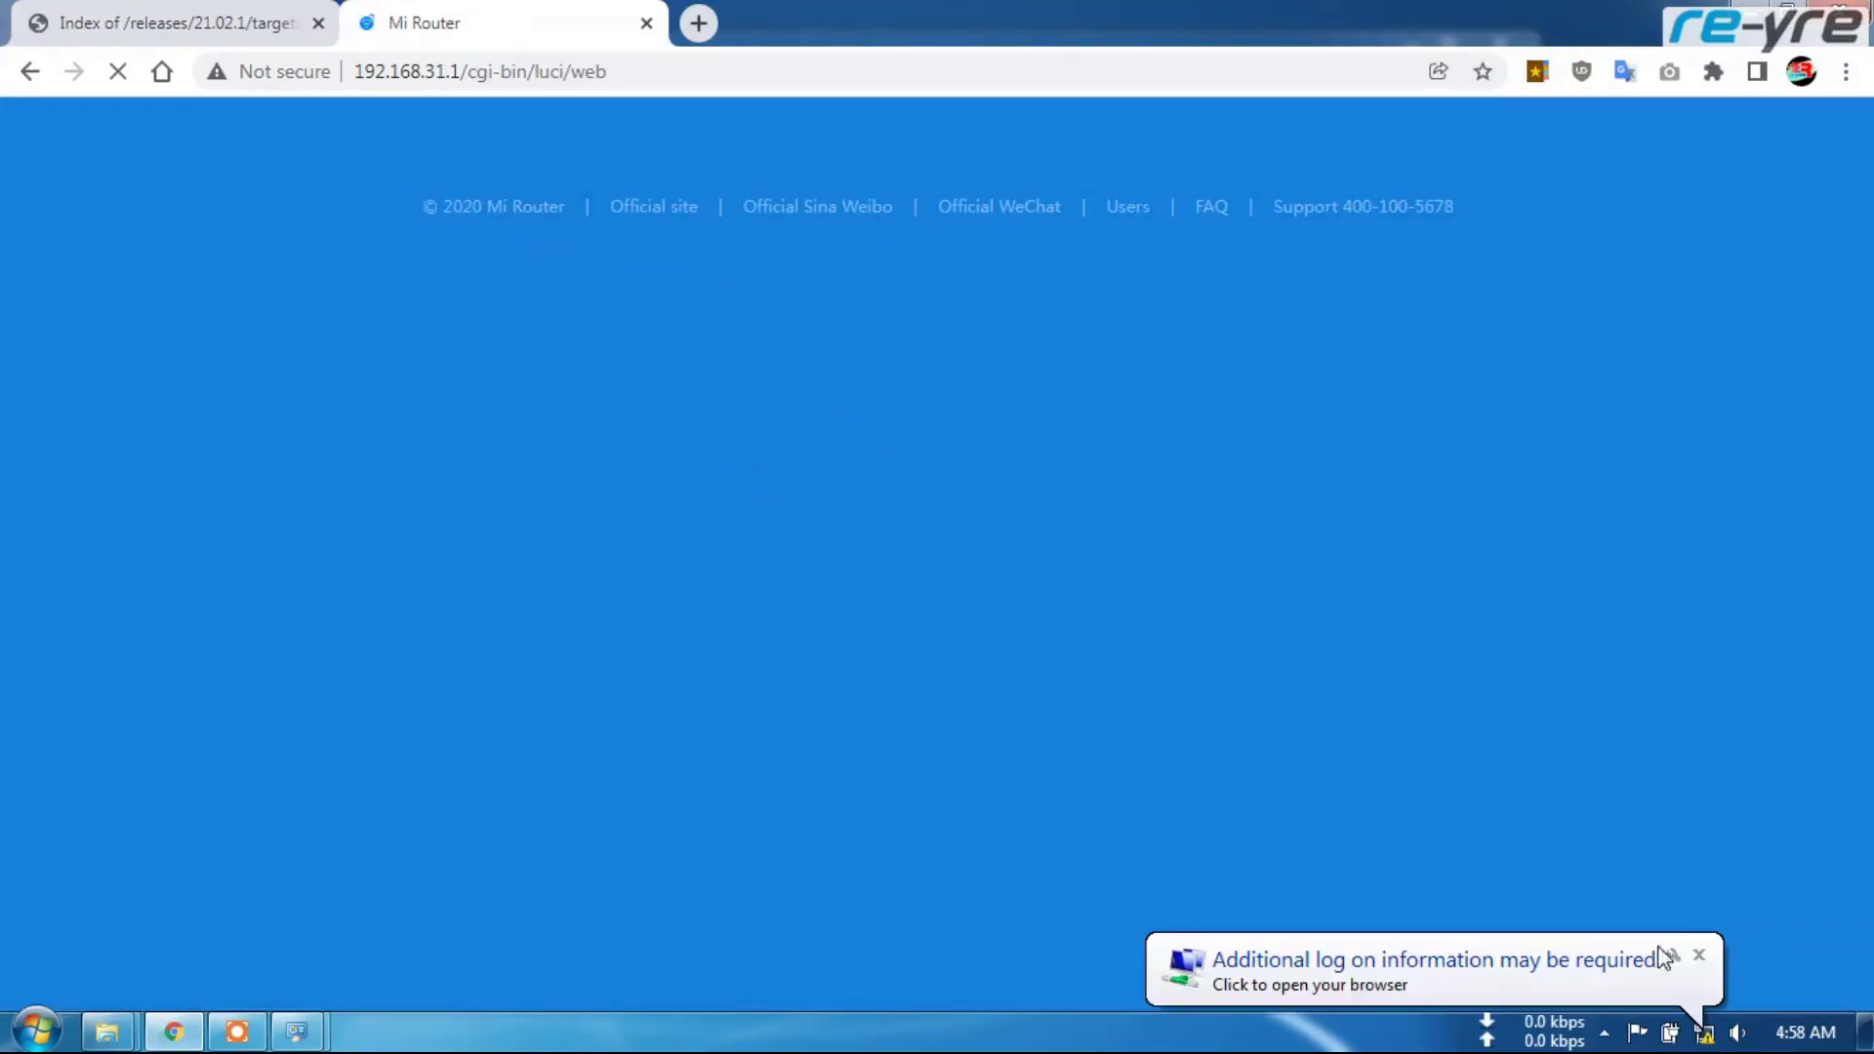
left_click(1699, 958)
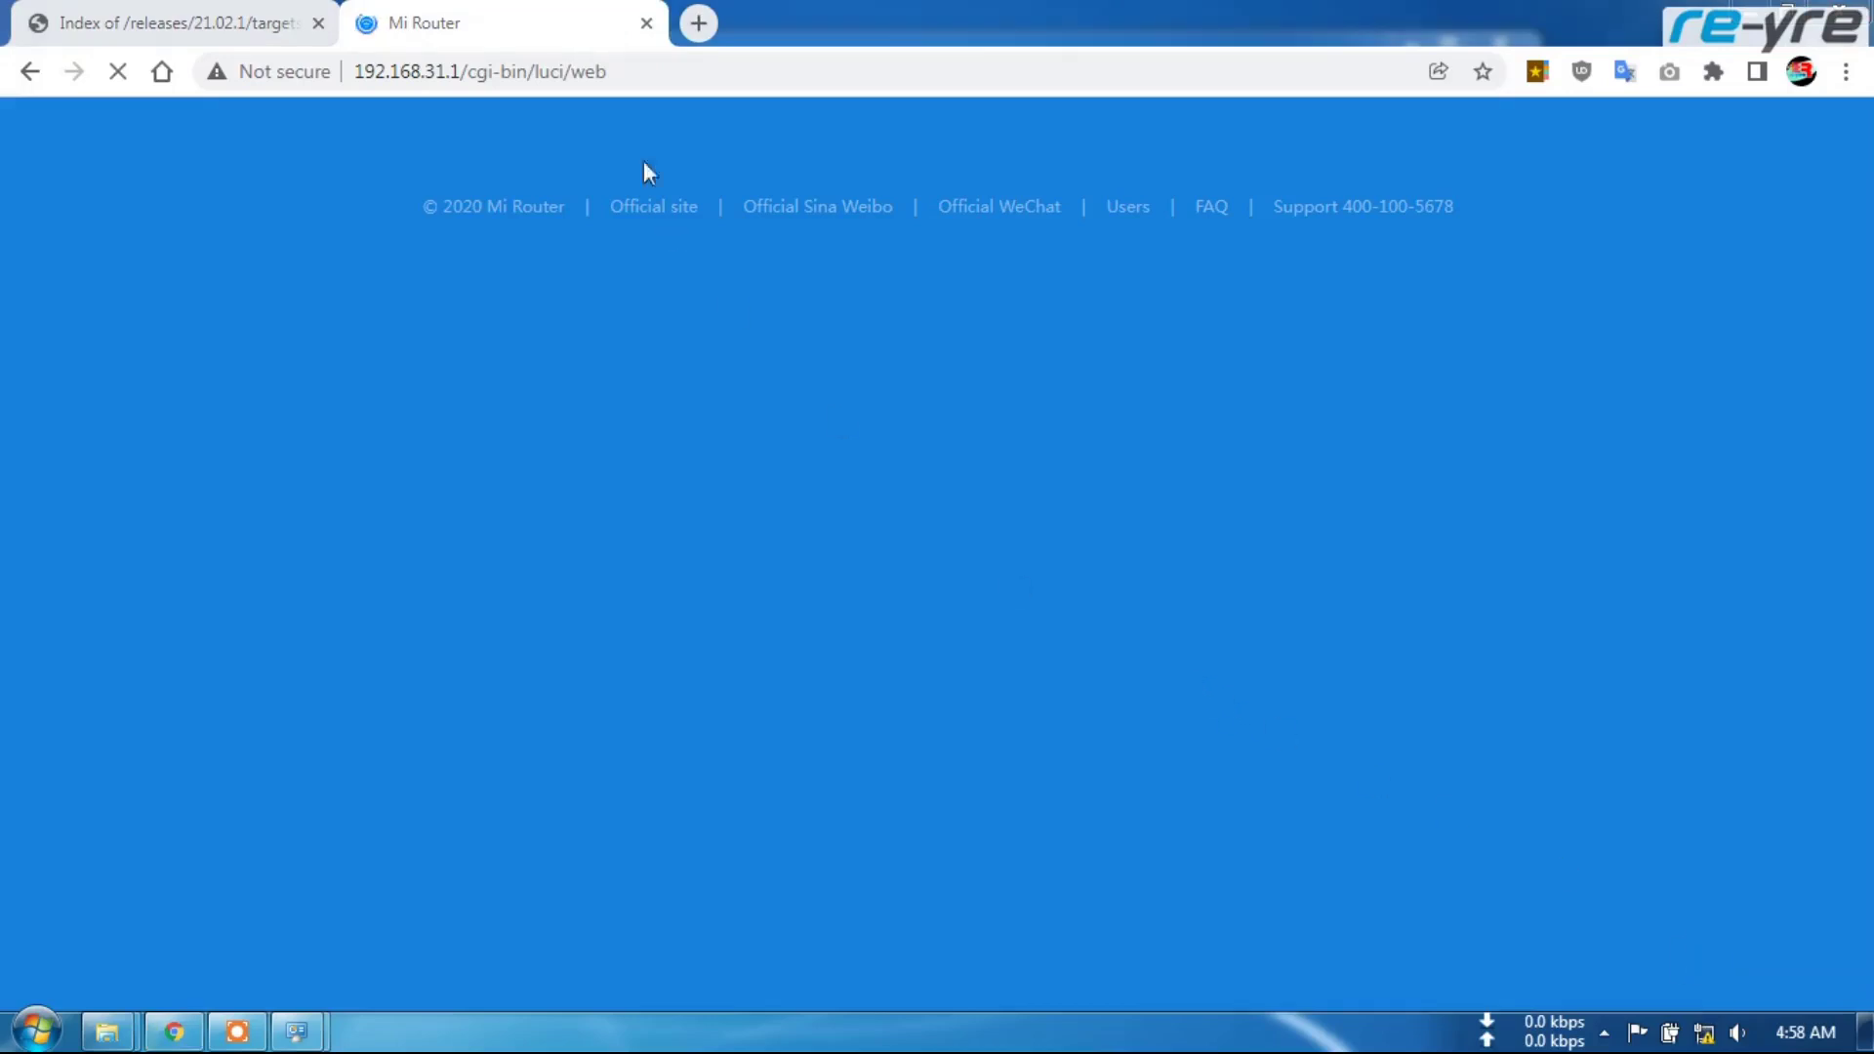
left_click_drag(466, 72, 475, 71)
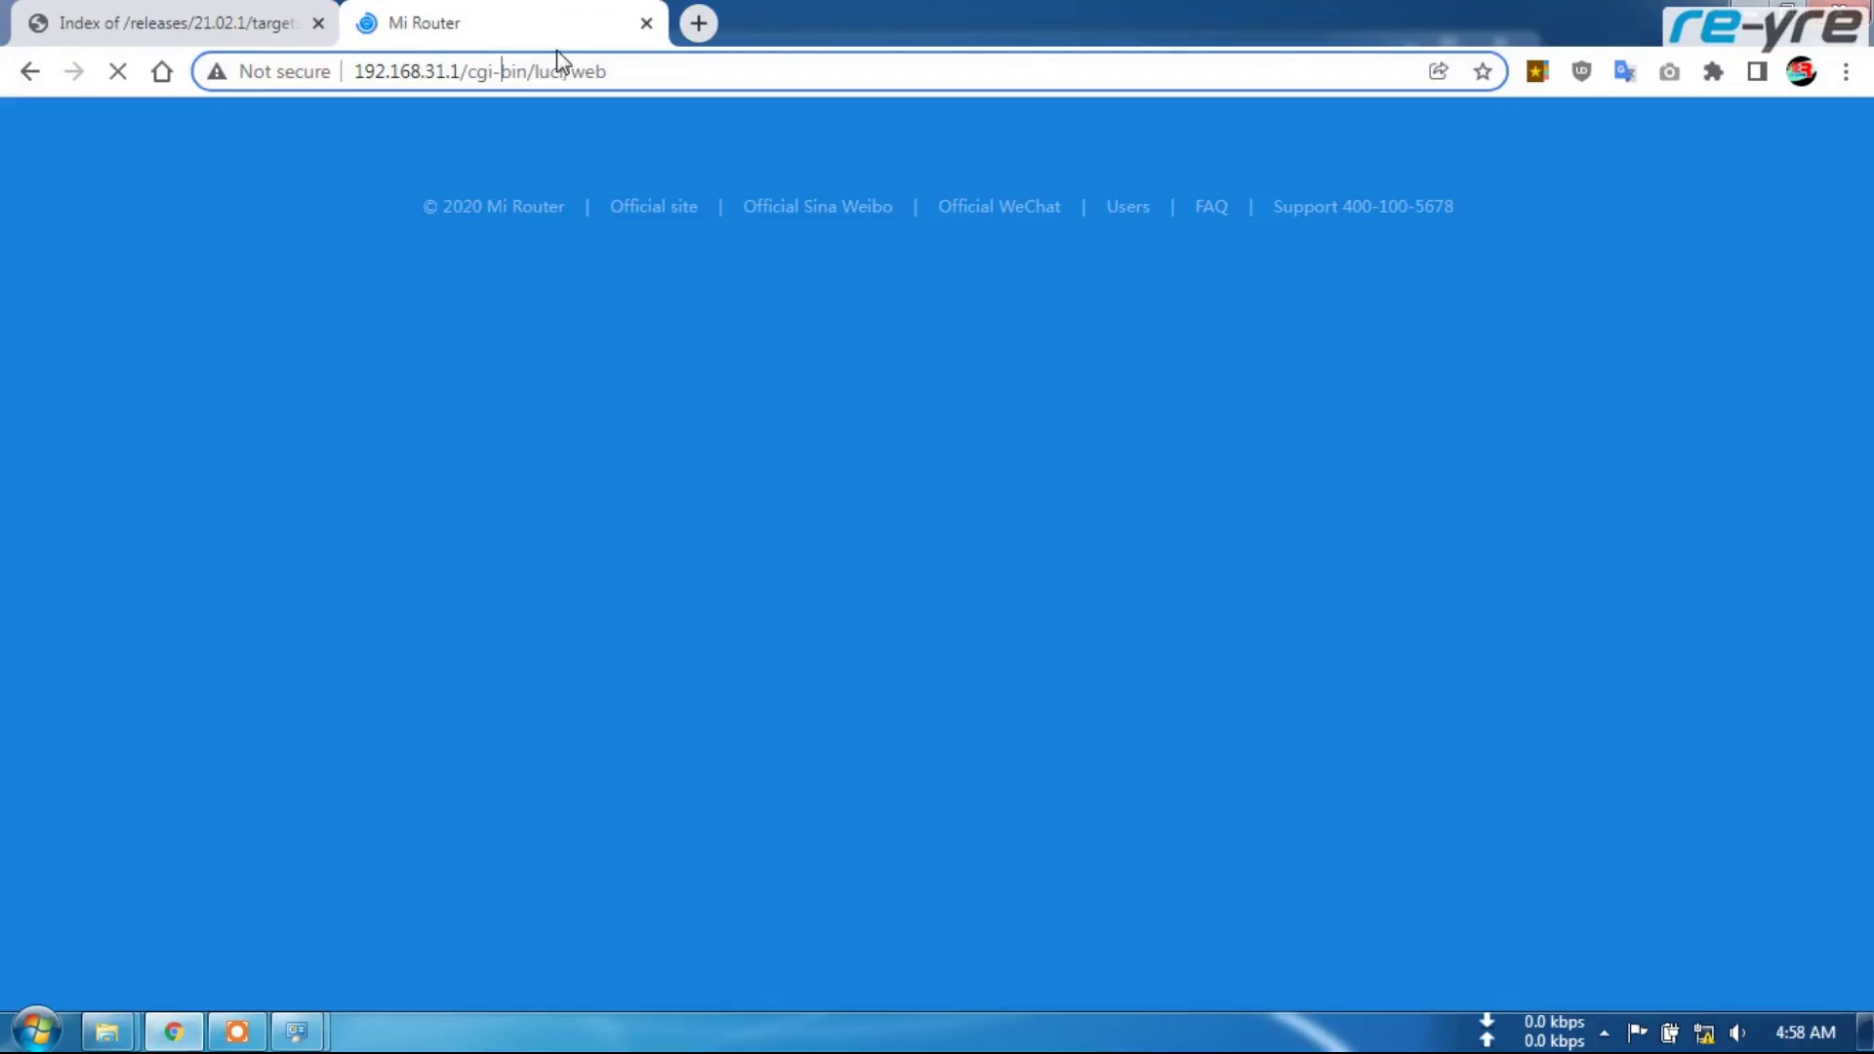
Clear Chrome's browsing data and close the stalled Mi Router tab
key("ctrl+shift+Delete")
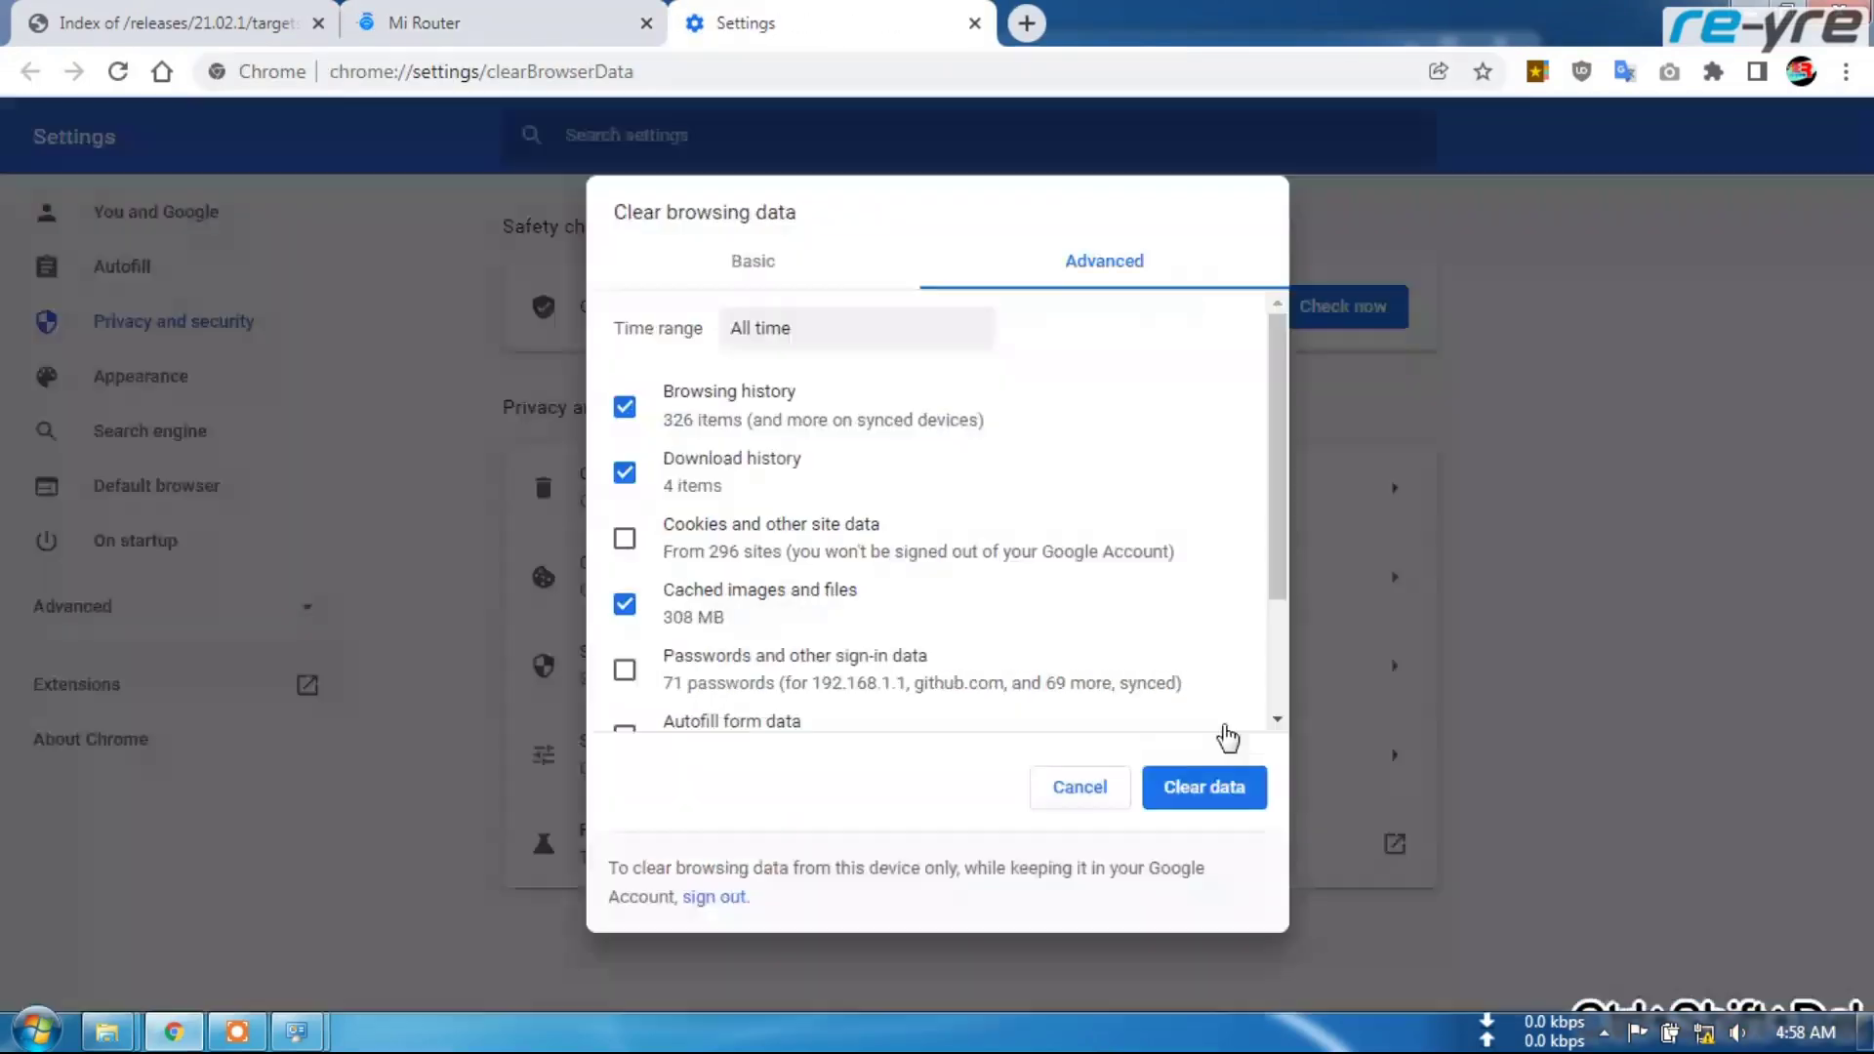
left_click(1225, 750)
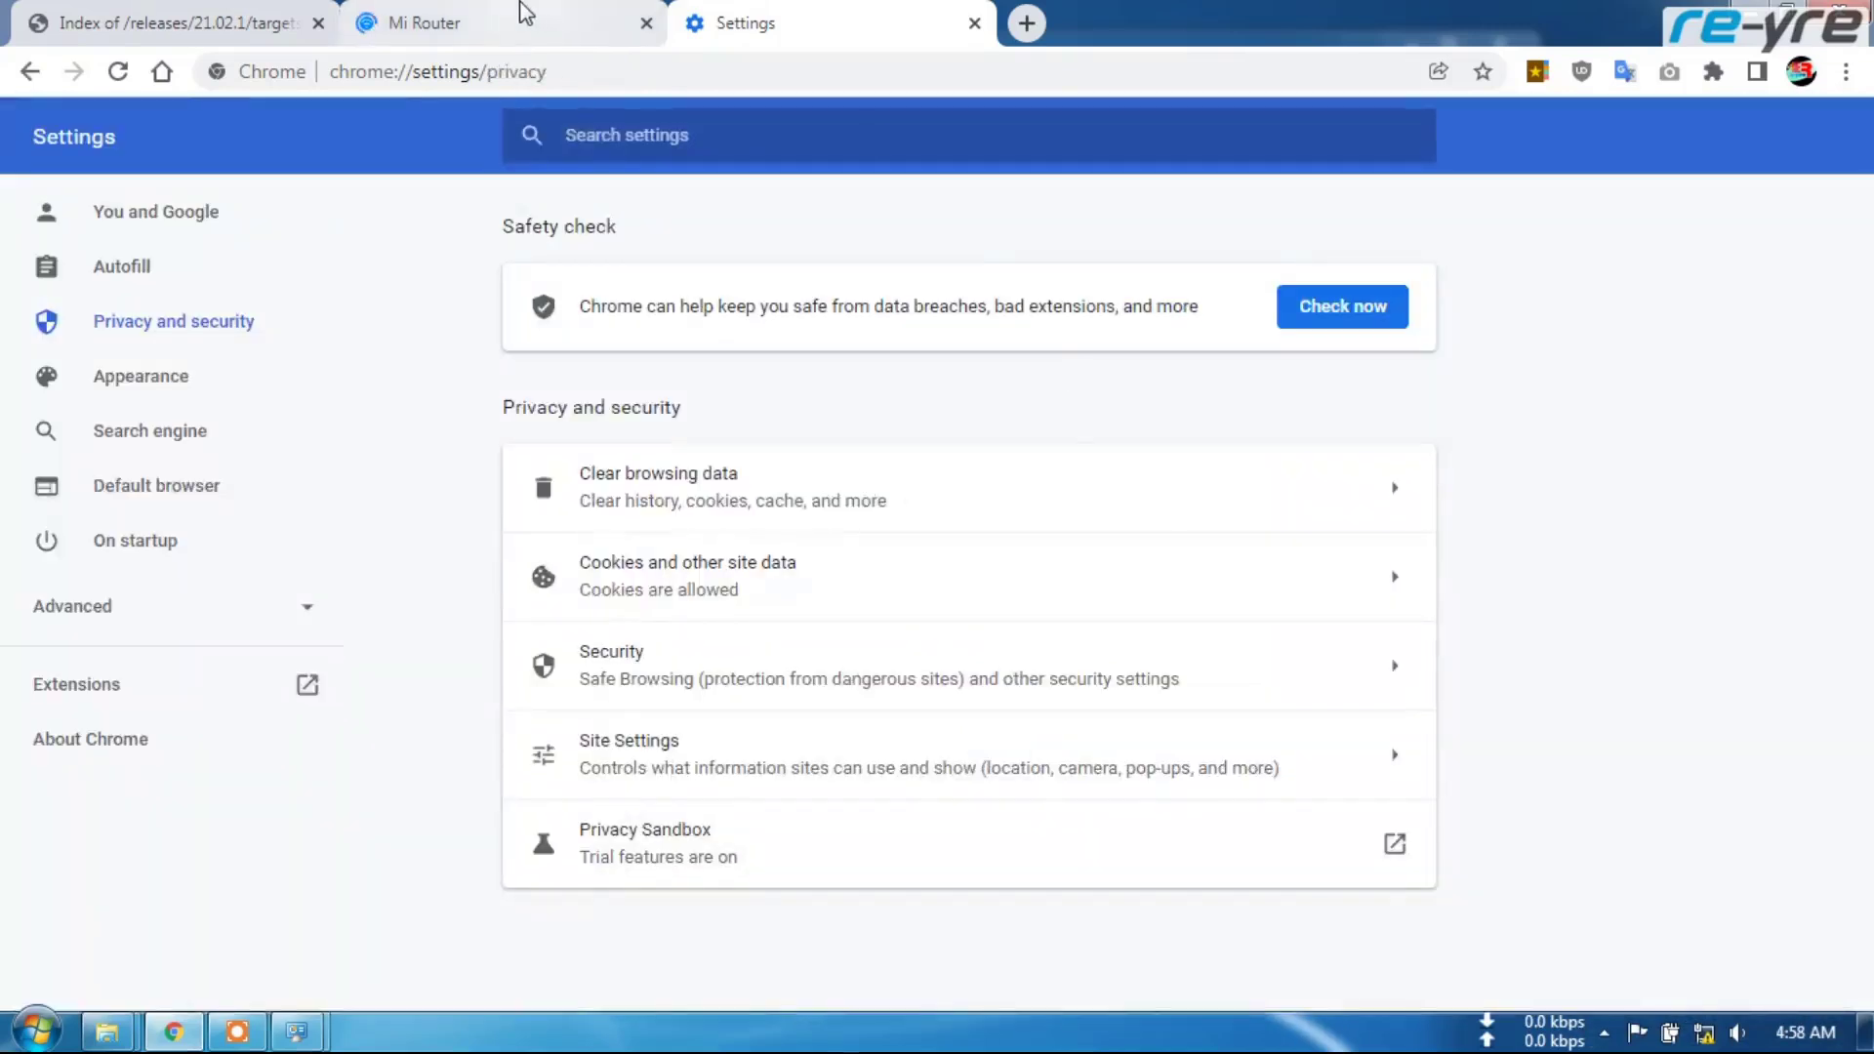
left_click(524, 12)
left_click(644, 22)
Reload 192.168.31.1 and log into the MiWiFi admin with the admin password
left_click(573, 71)
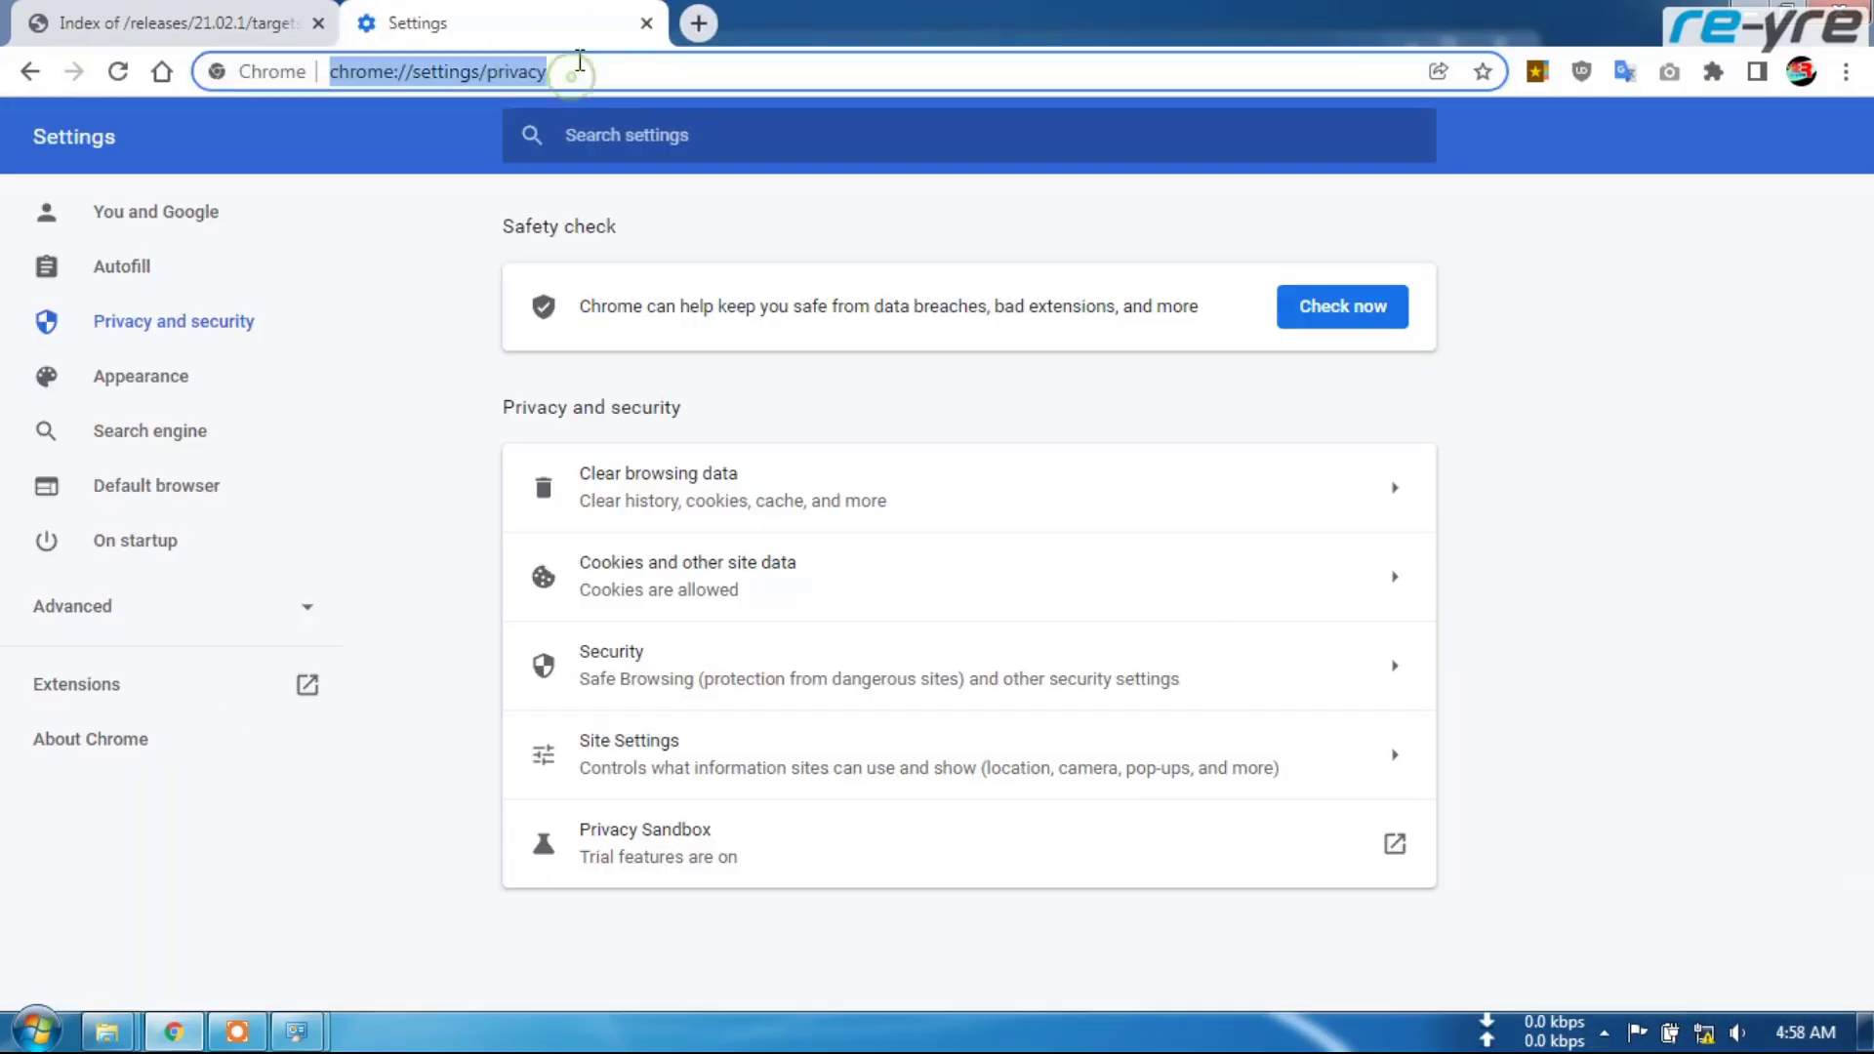
type("192")
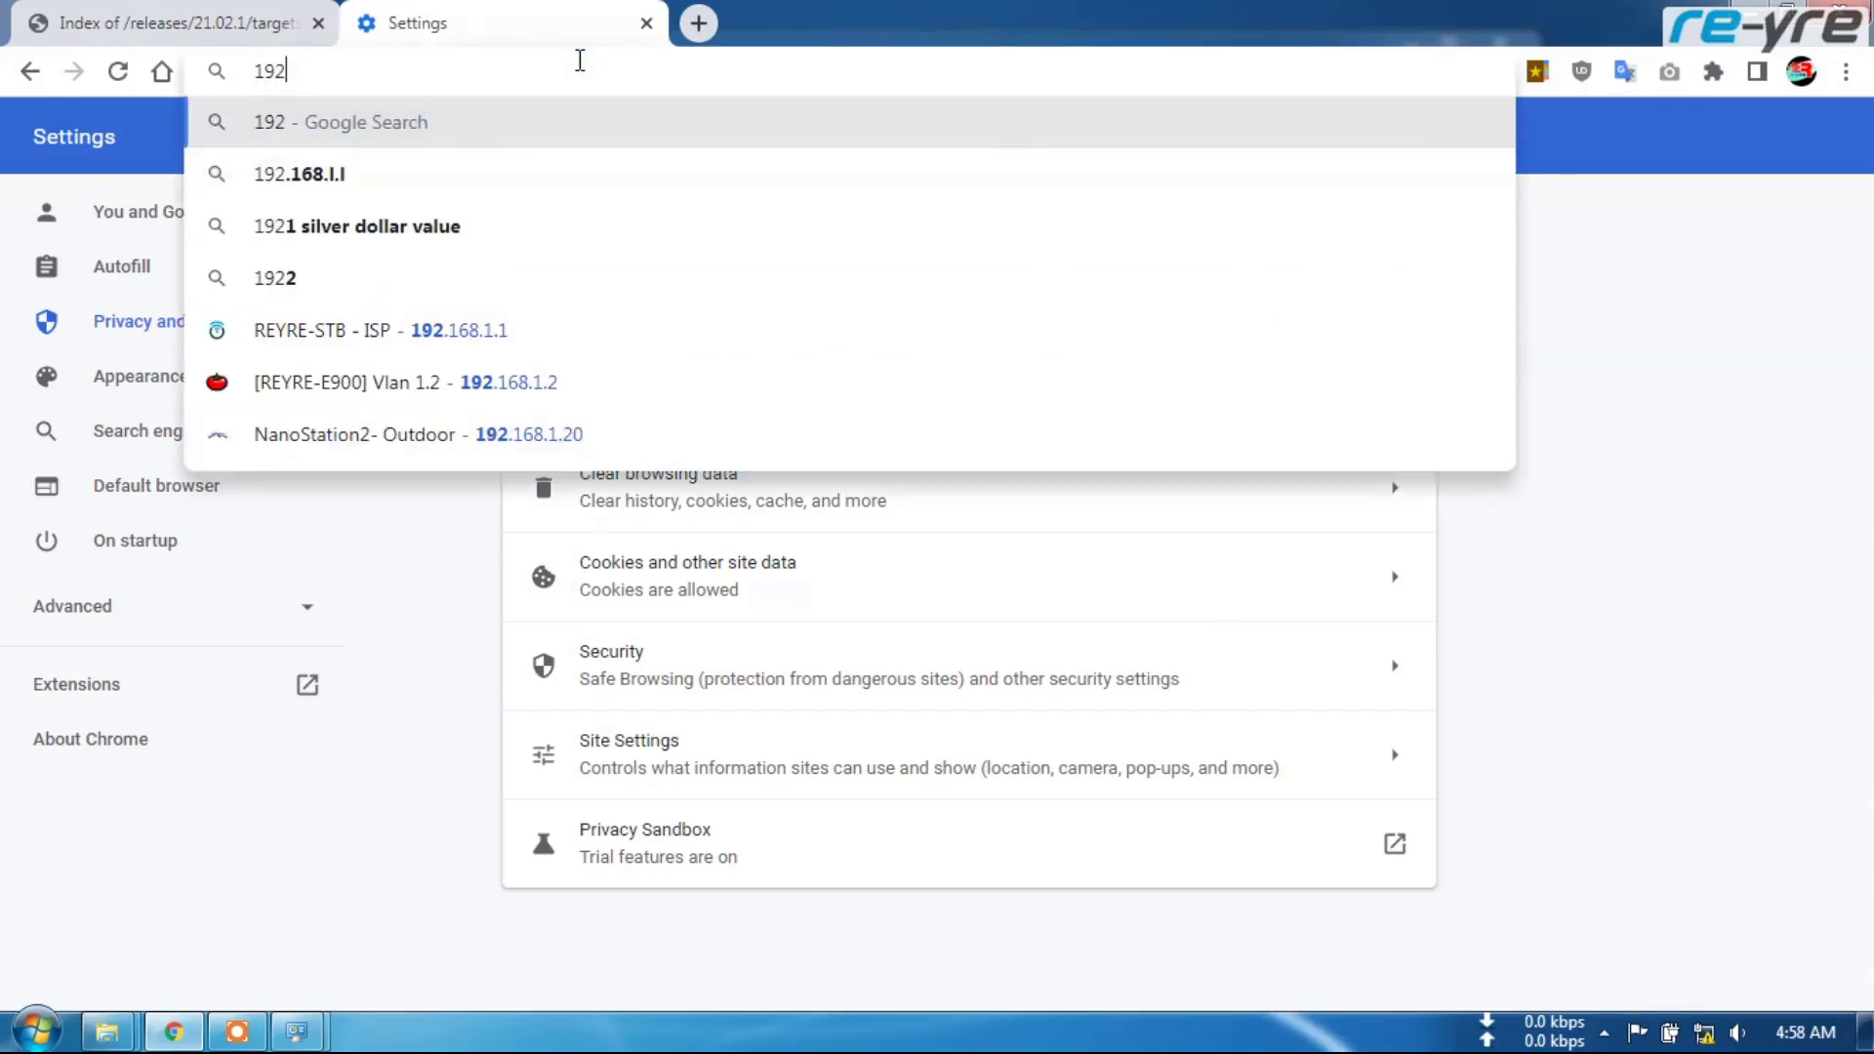
type(".168")
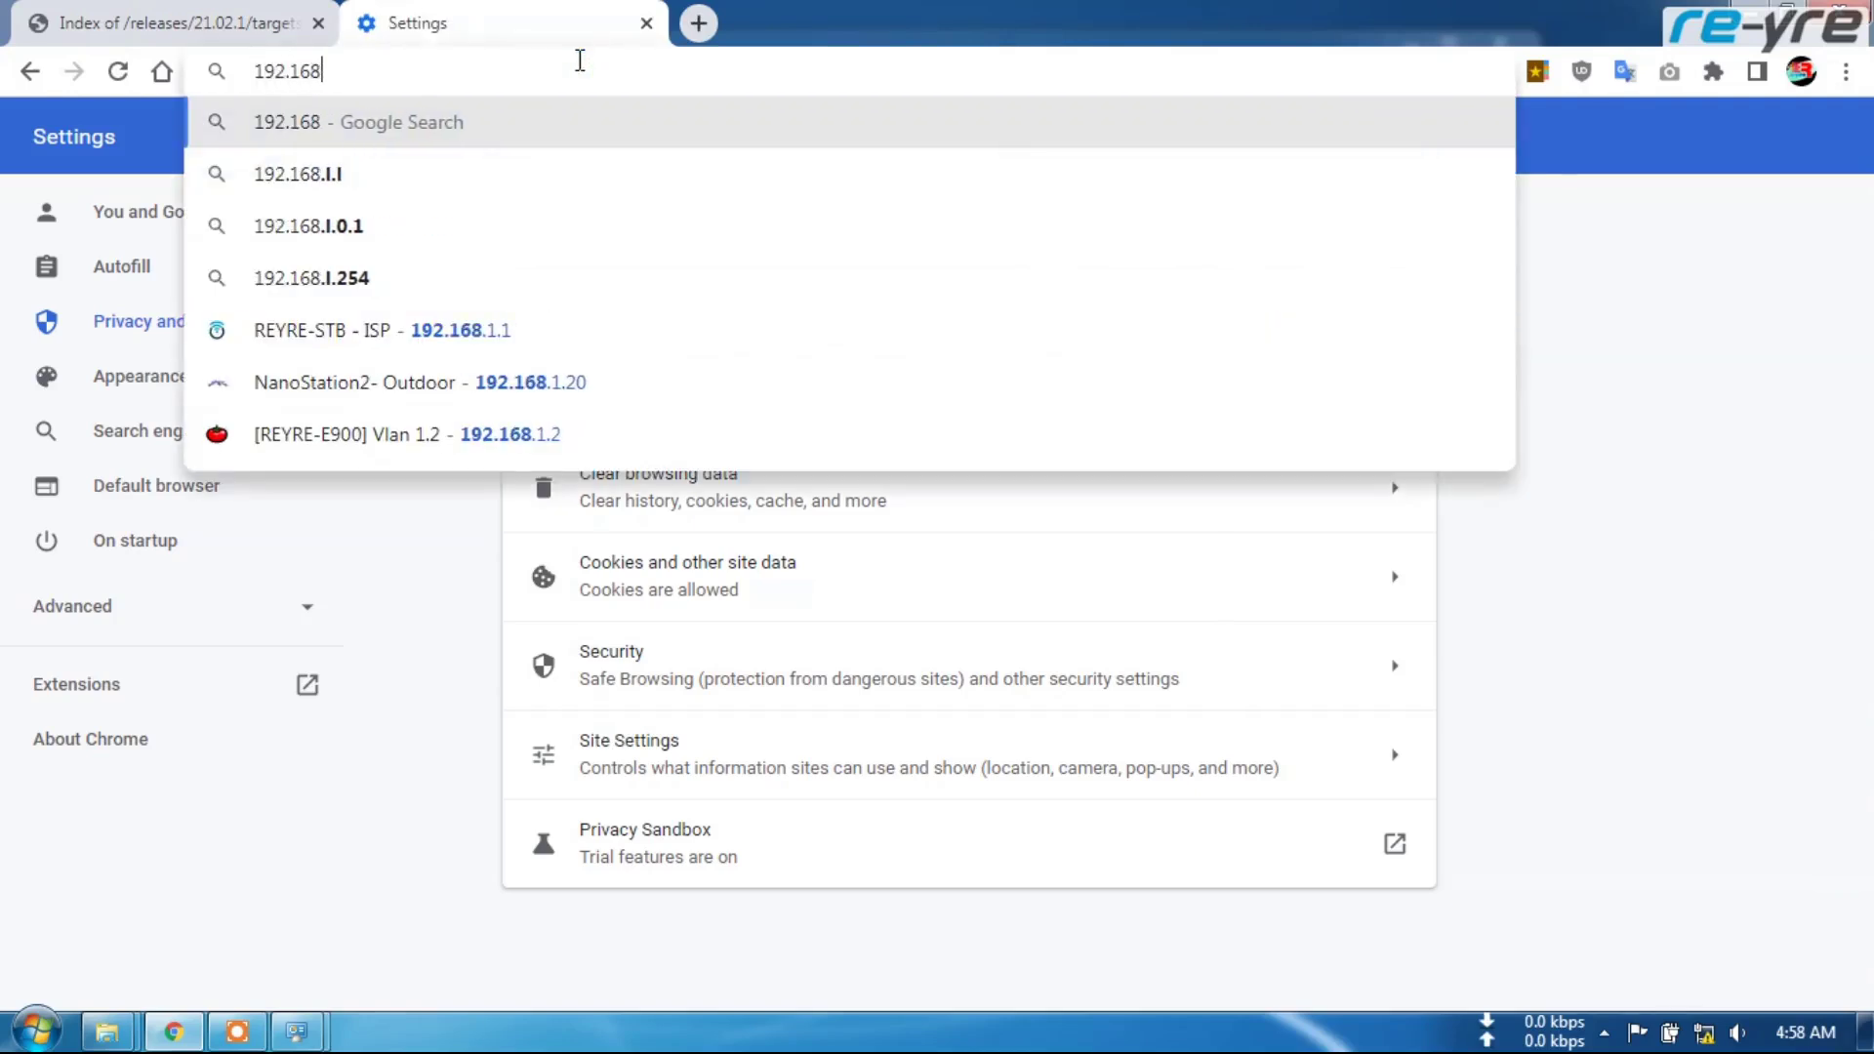
type(".31.1")
key("Return")
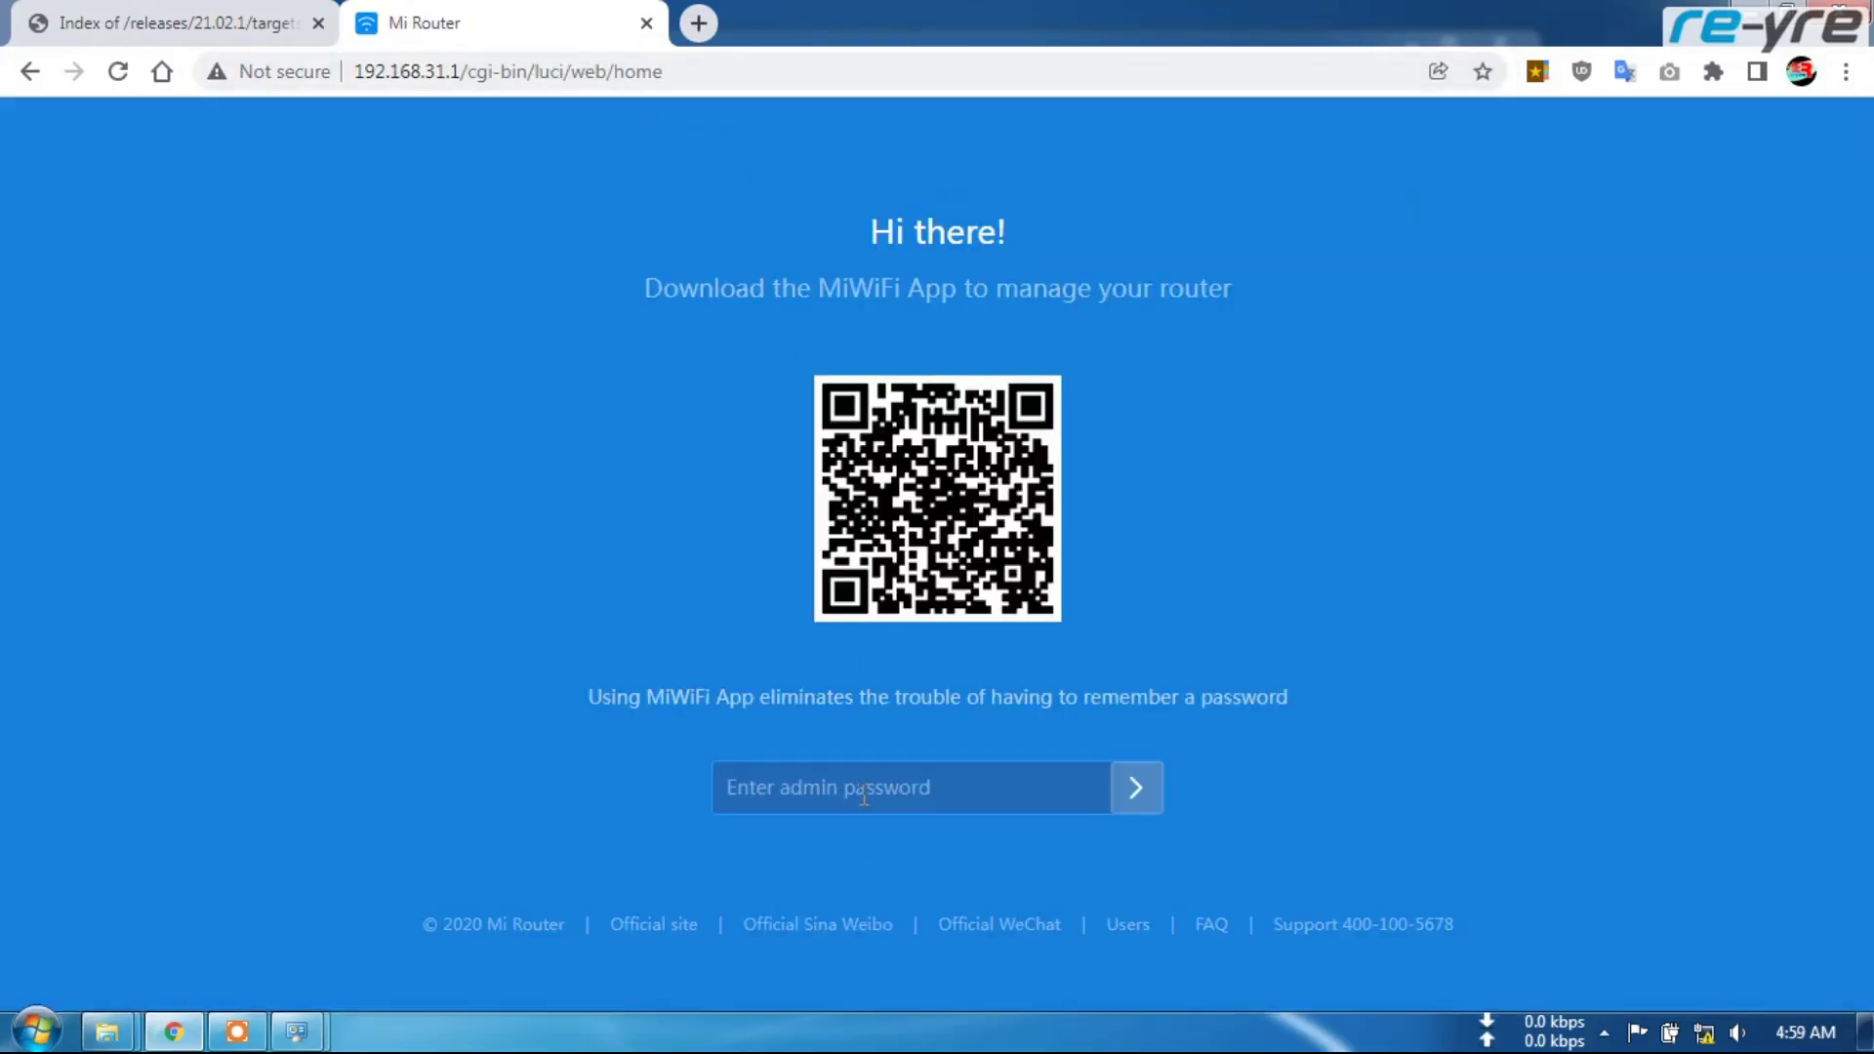
left_click(864, 796)
type("•••••••••")
key("Return")
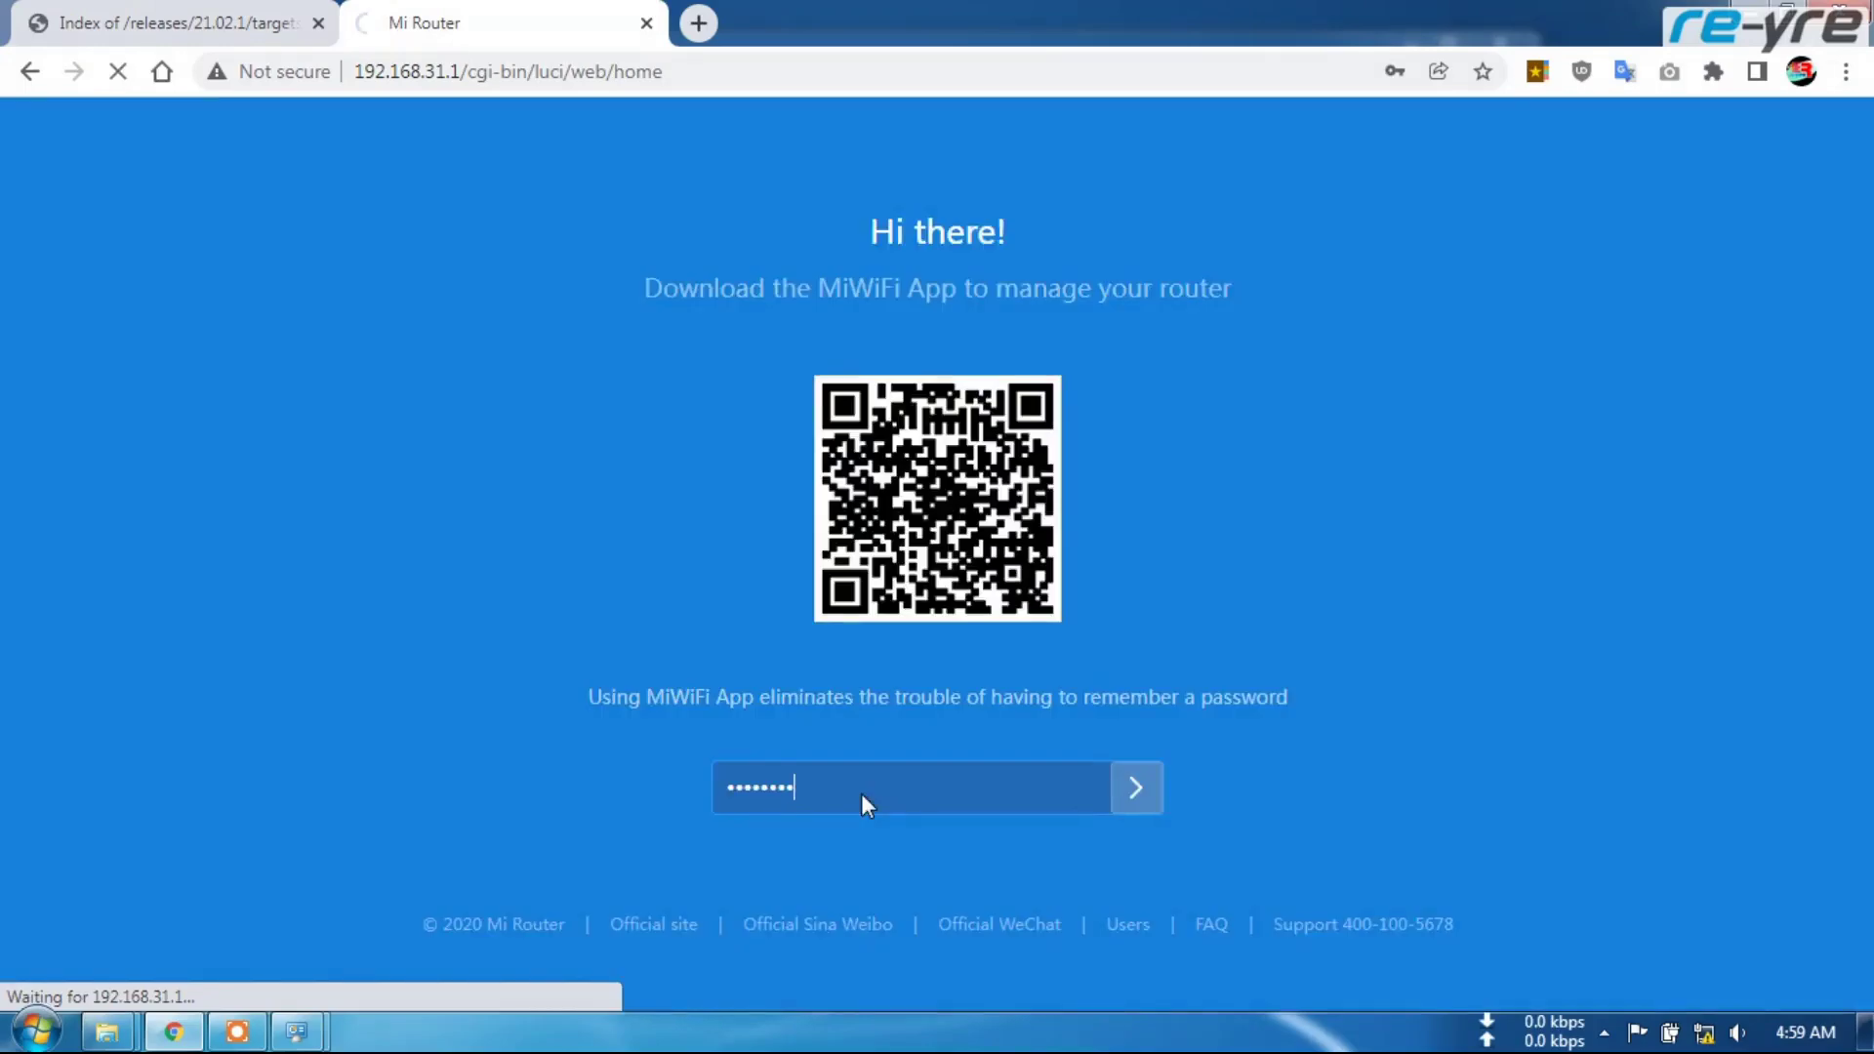
scroll(994, 880, "down", 2)
scroll(947, 867, "up", 3)
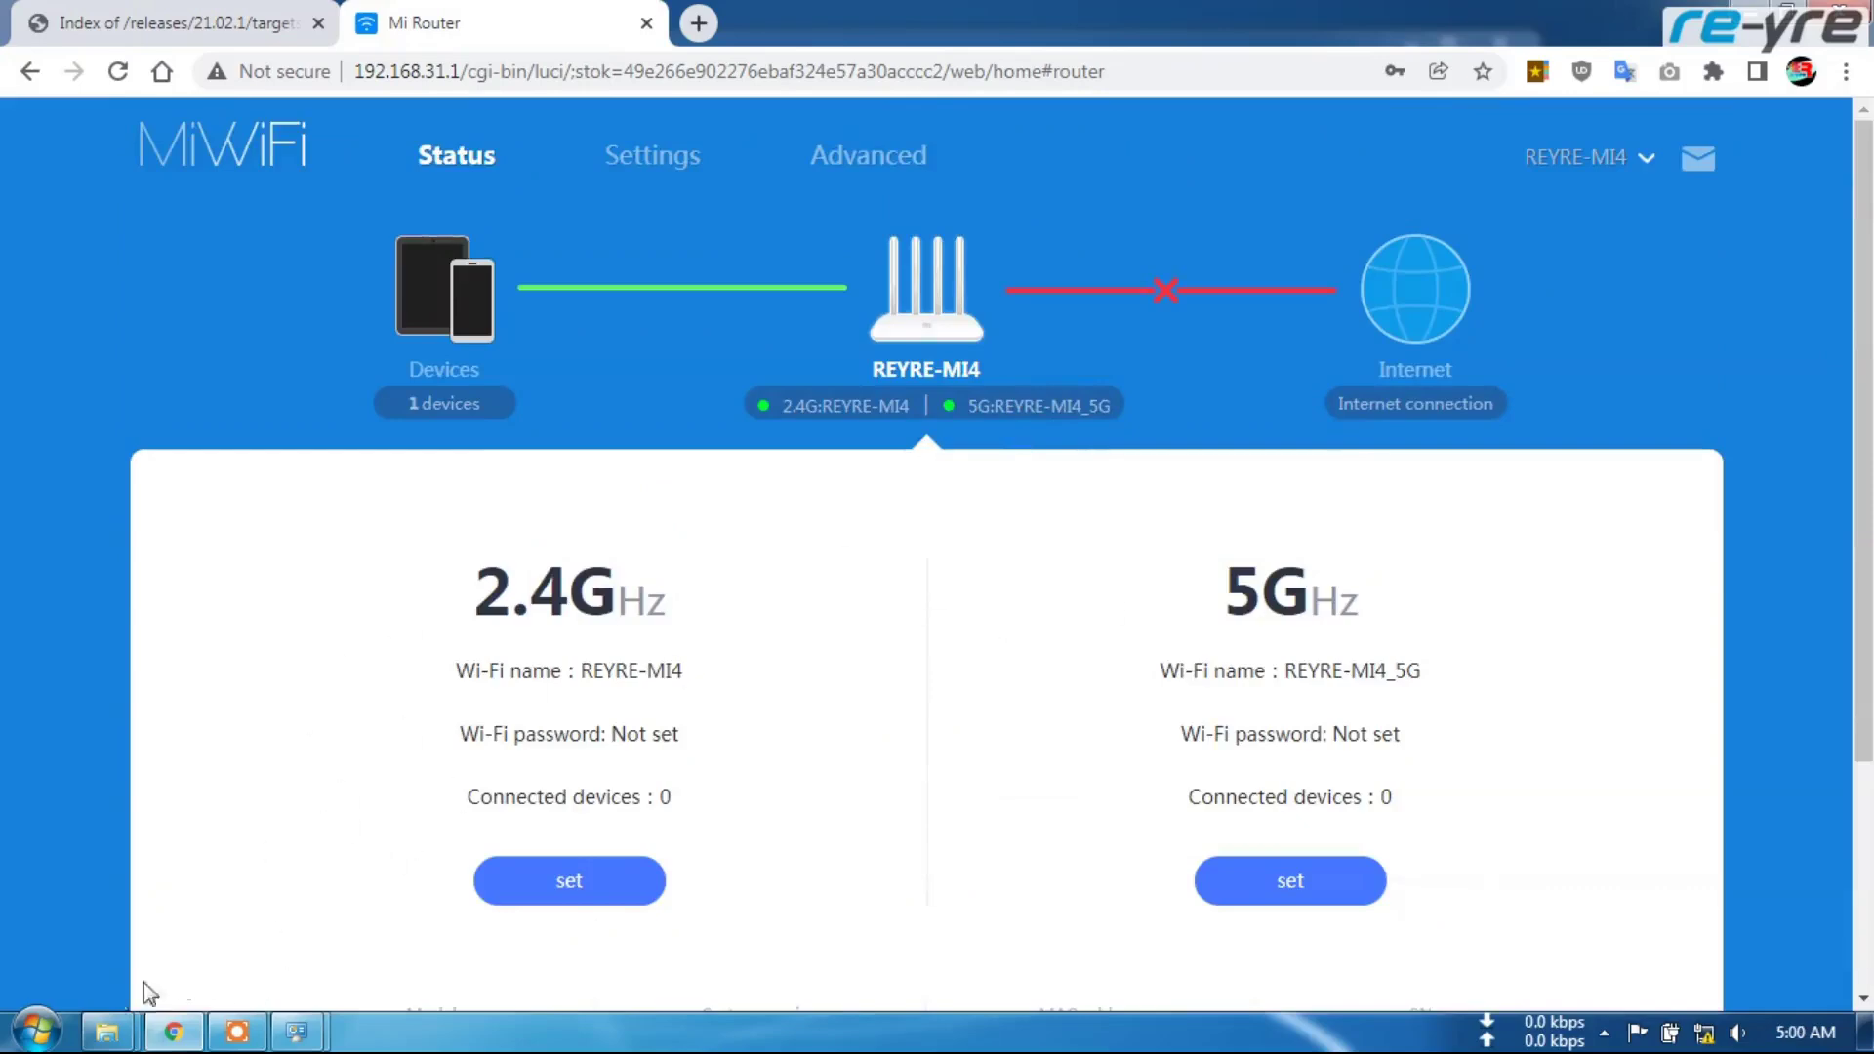
Run the 0.start_main script from R3GV2 patches with the router password, then close it
mouse_move(107, 1031)
left_click(206, 889)
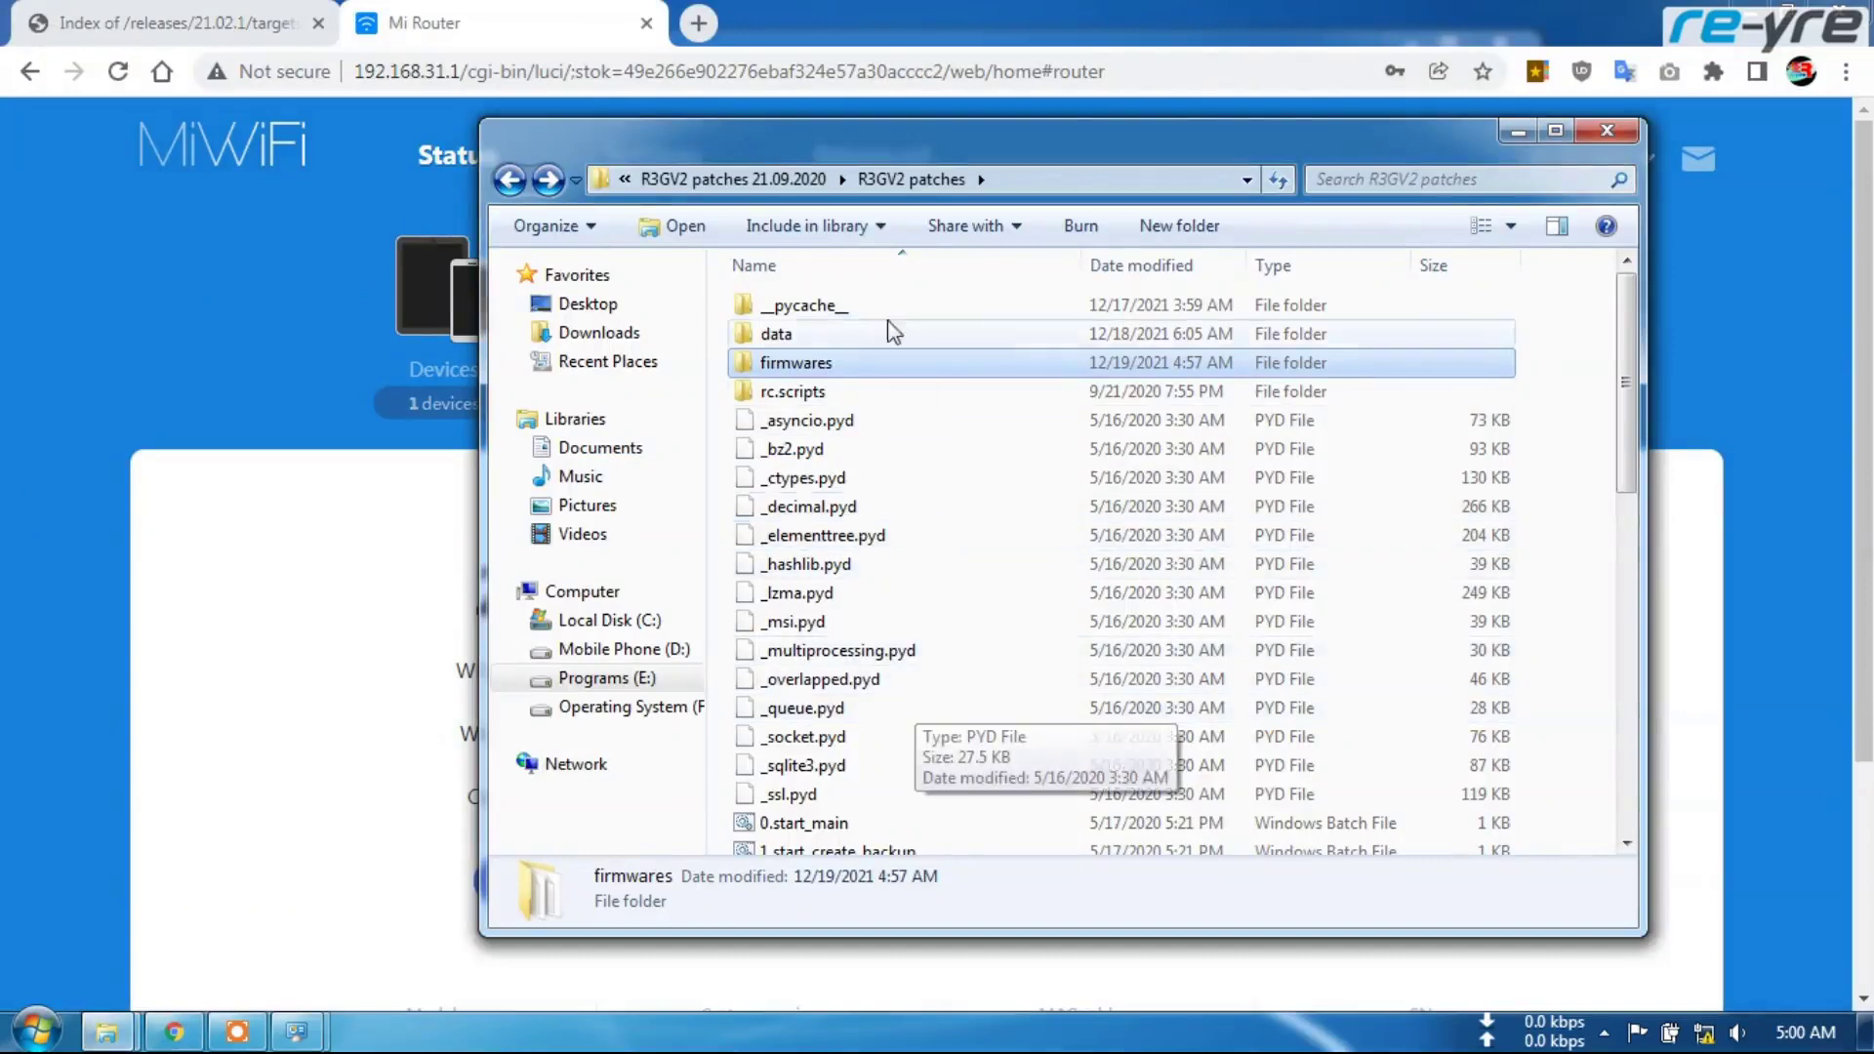
scroll(908, 628, "down", 1)
left_click(798, 758)
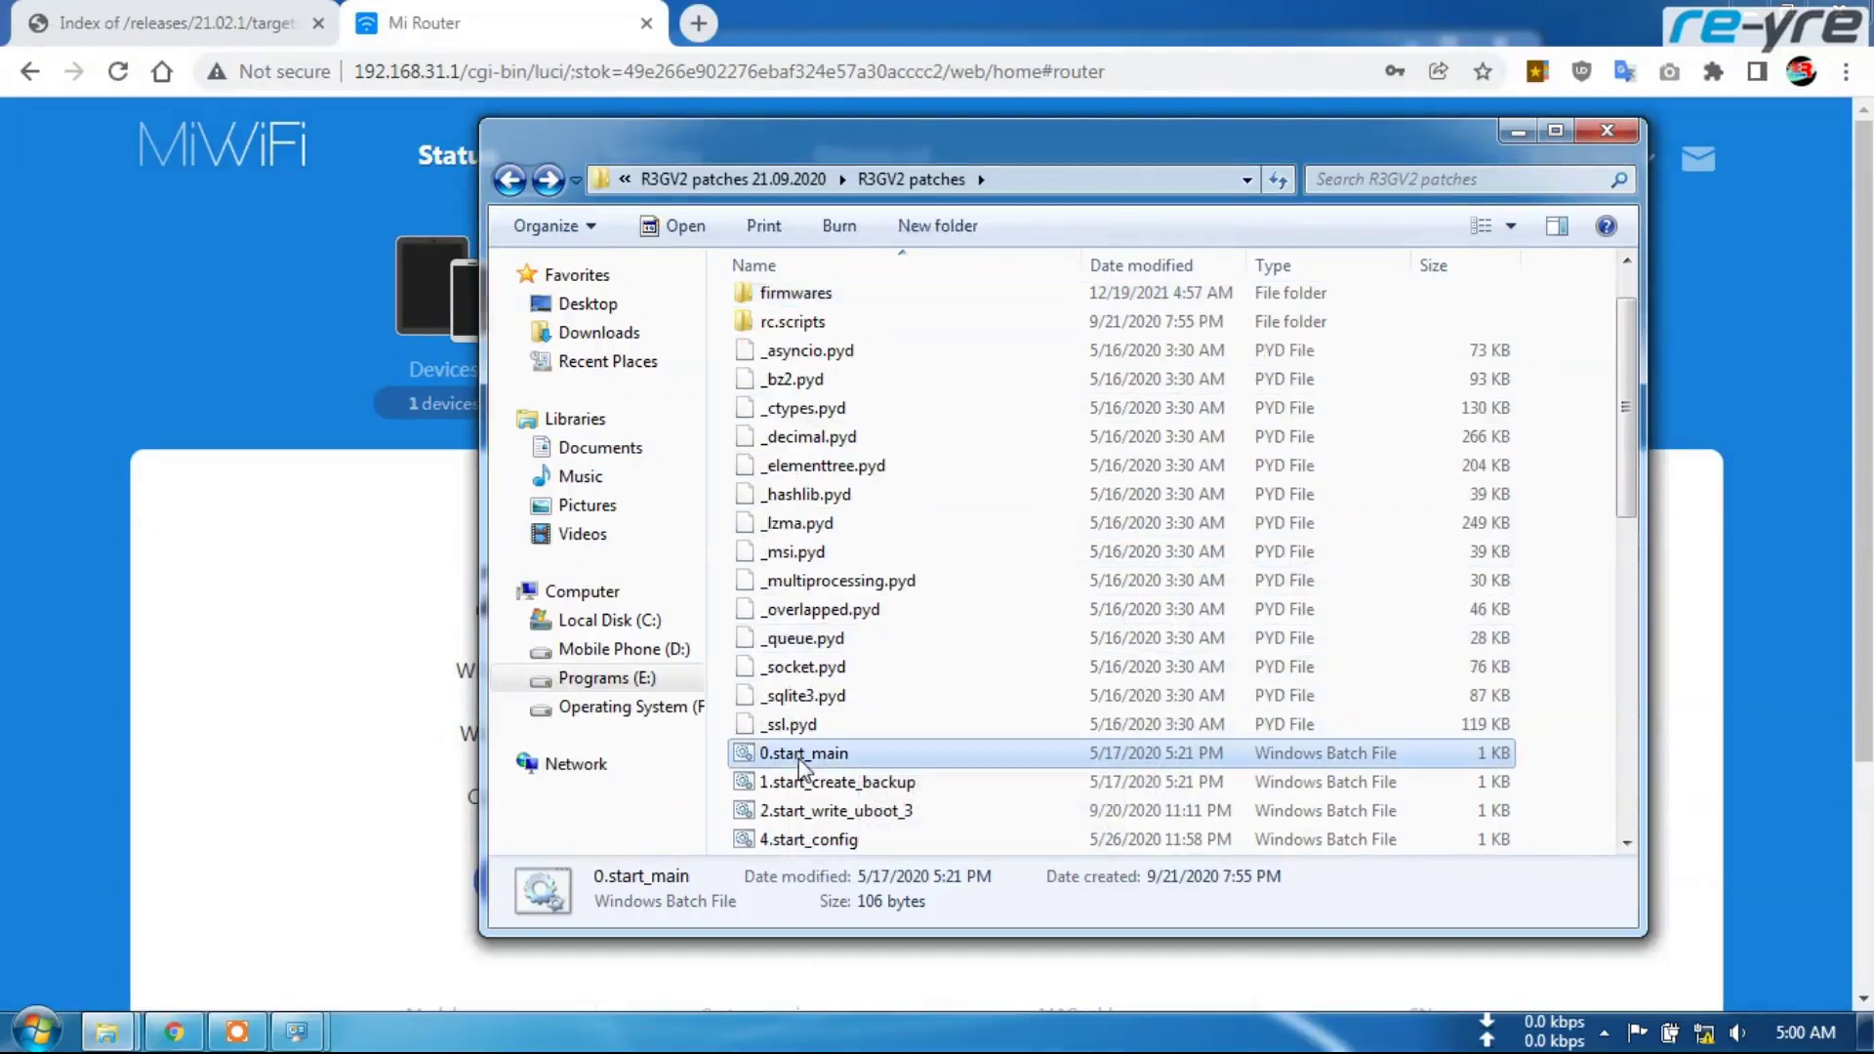
double_click(798, 759)
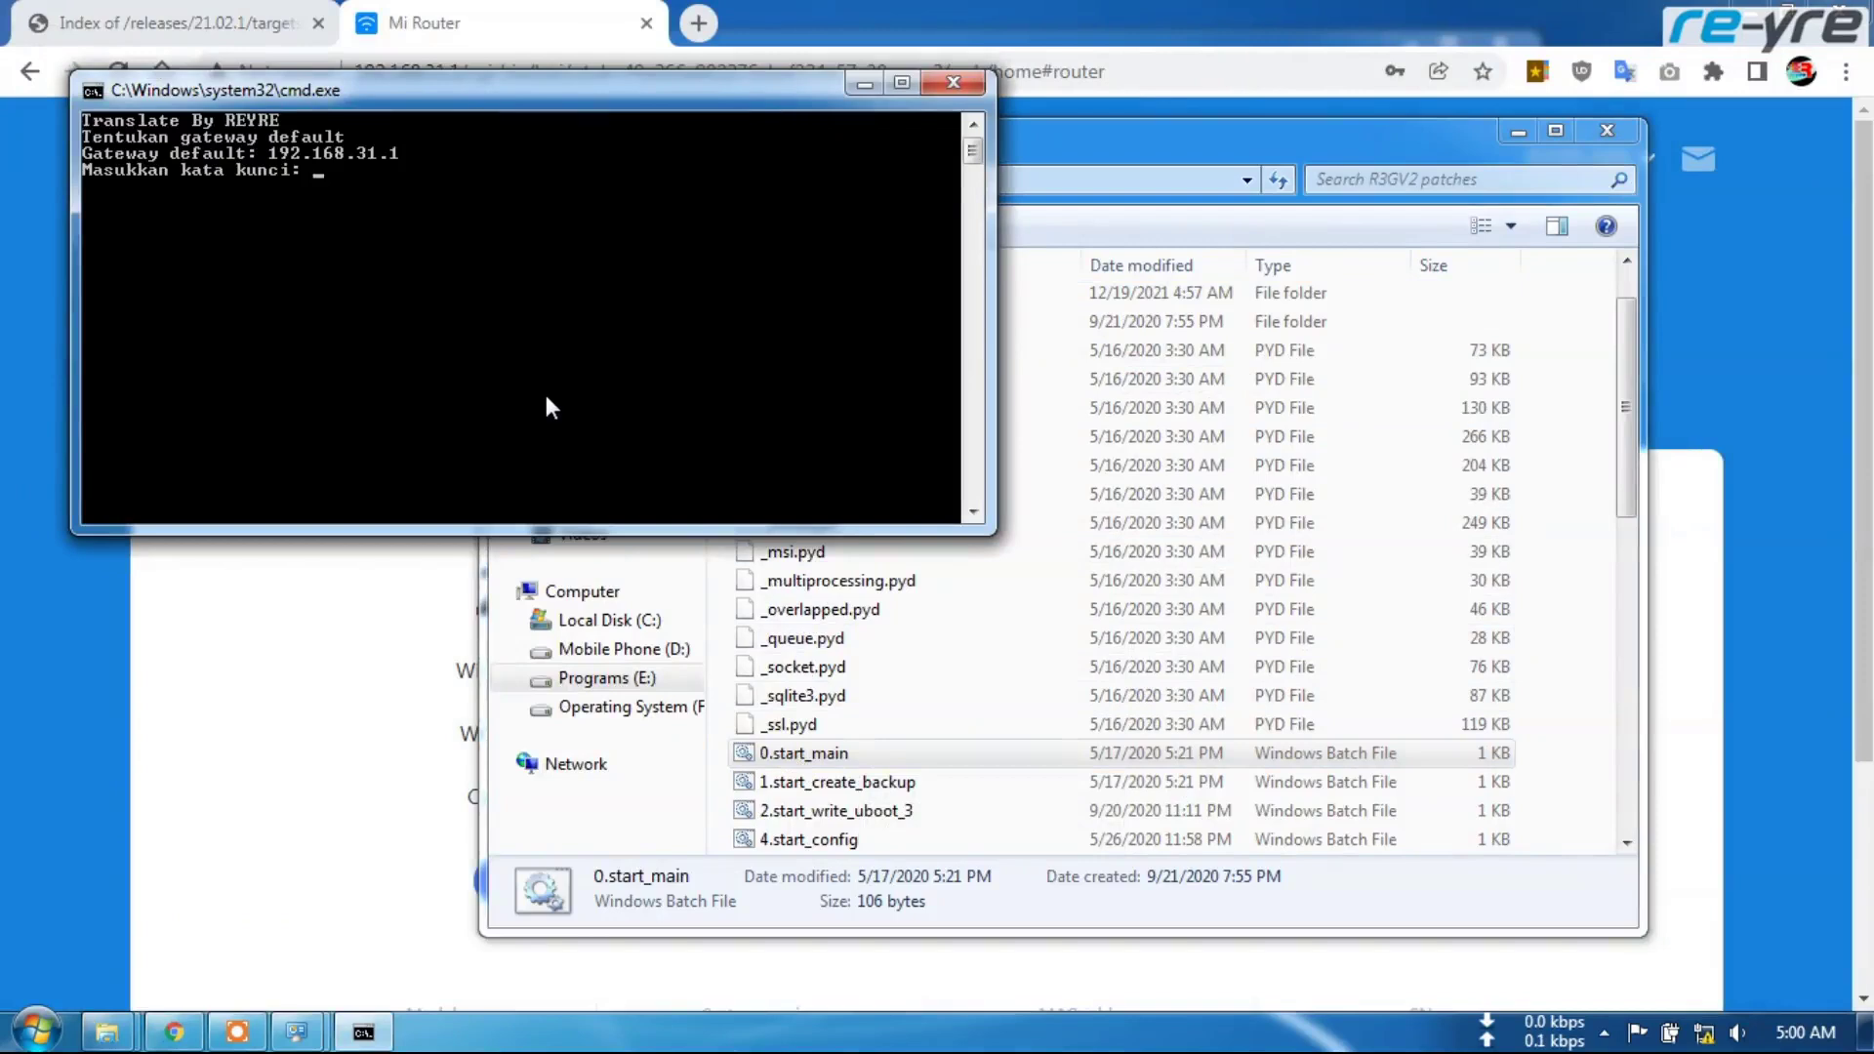
key("Return")
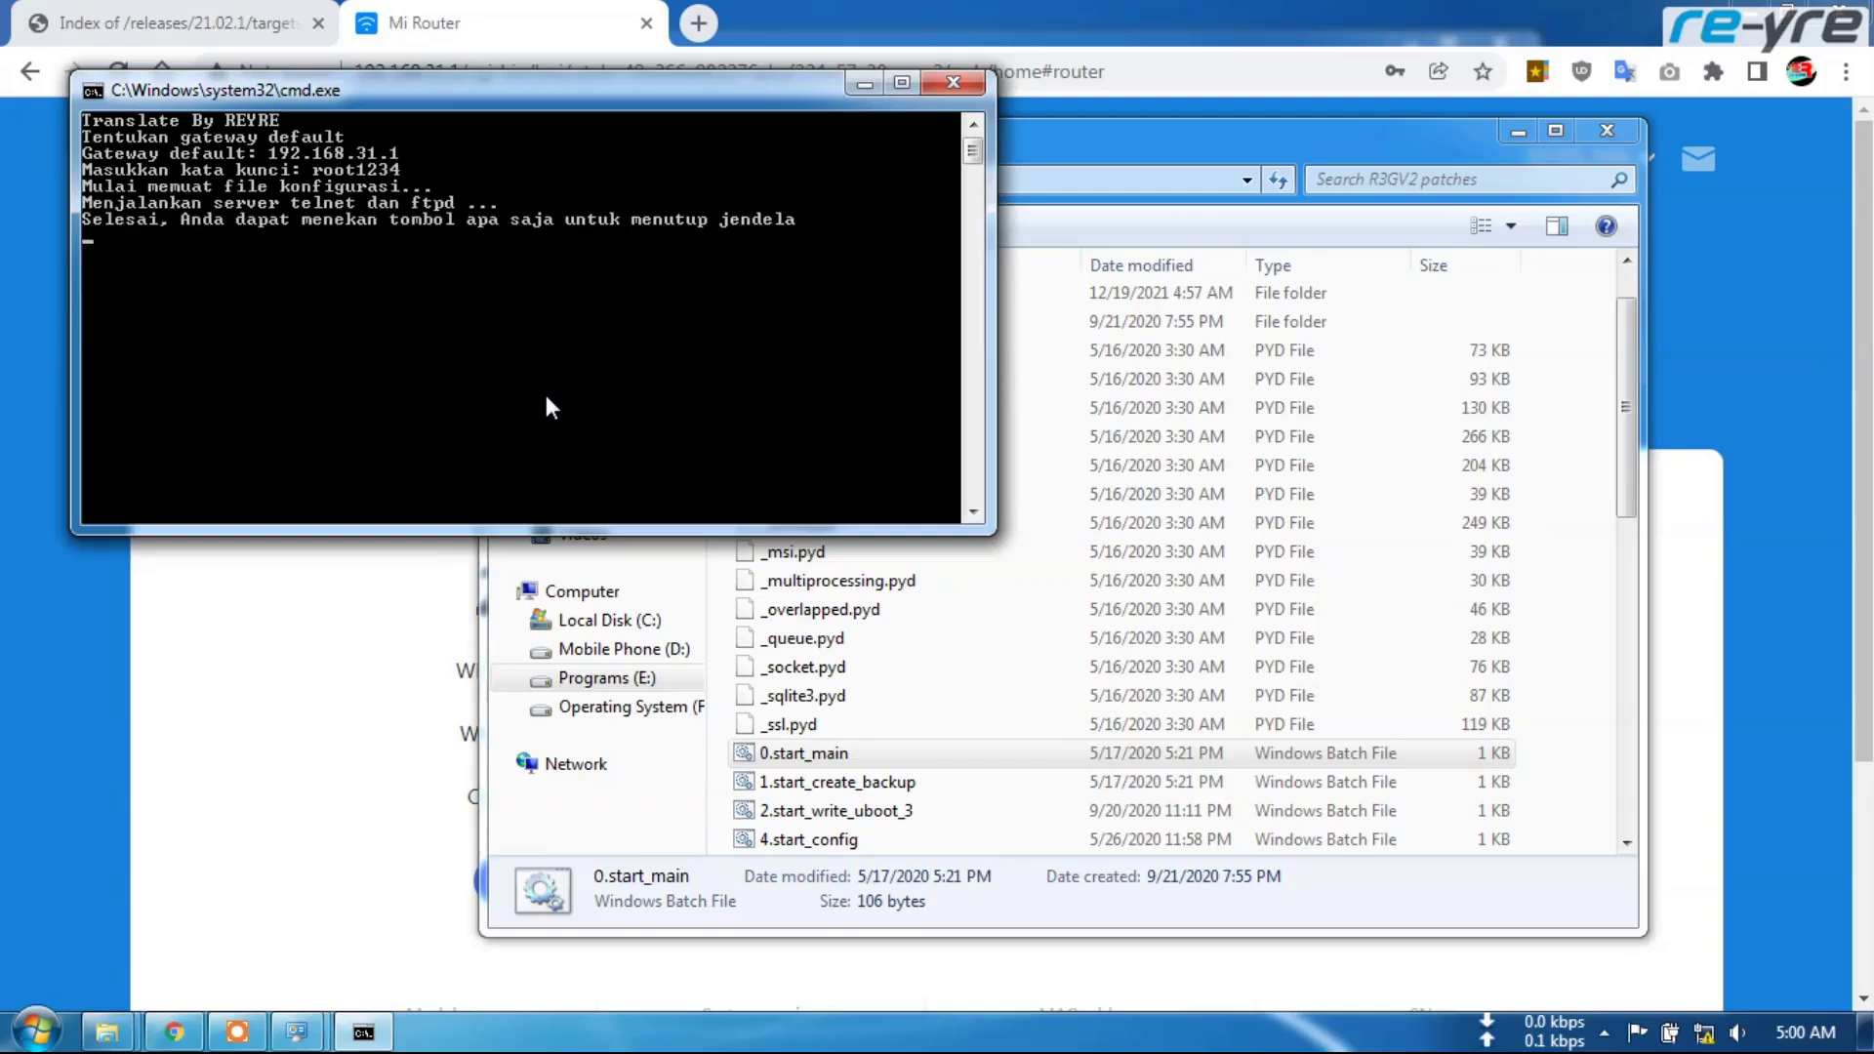
key("Return")
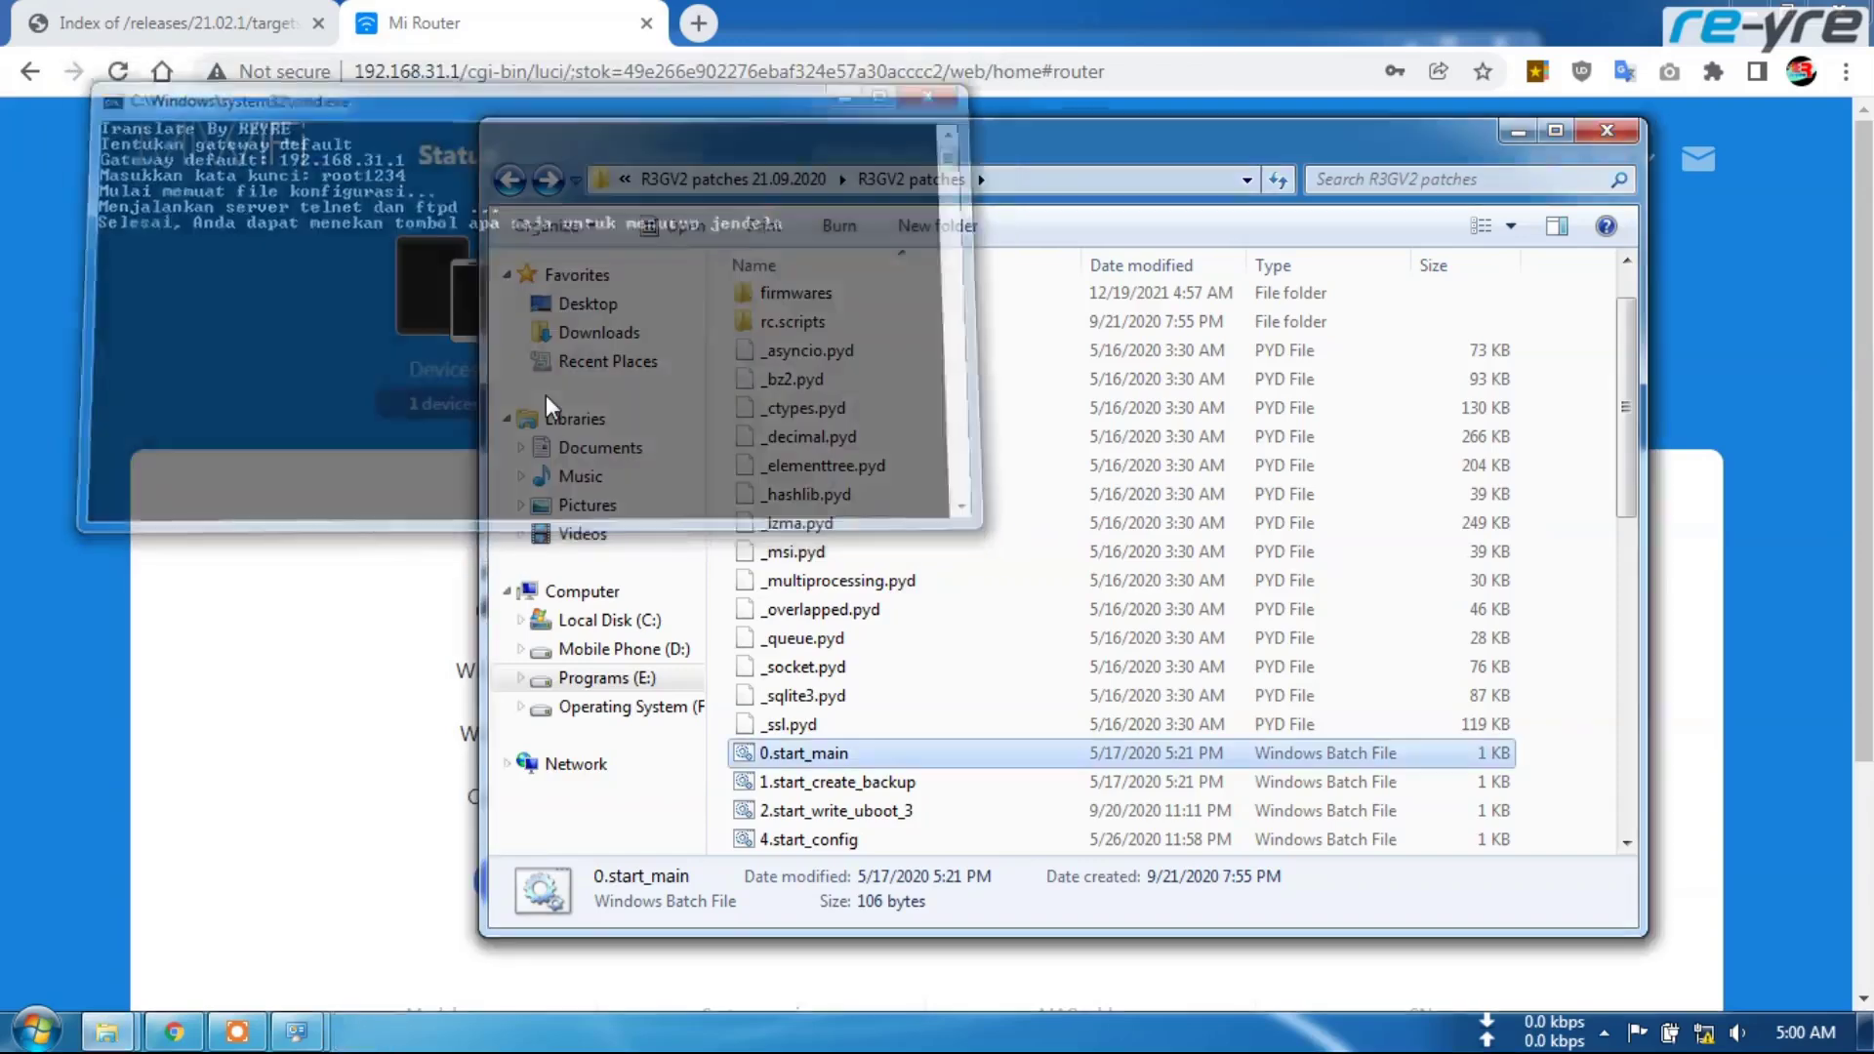
scroll(888, 590, "down", 2)
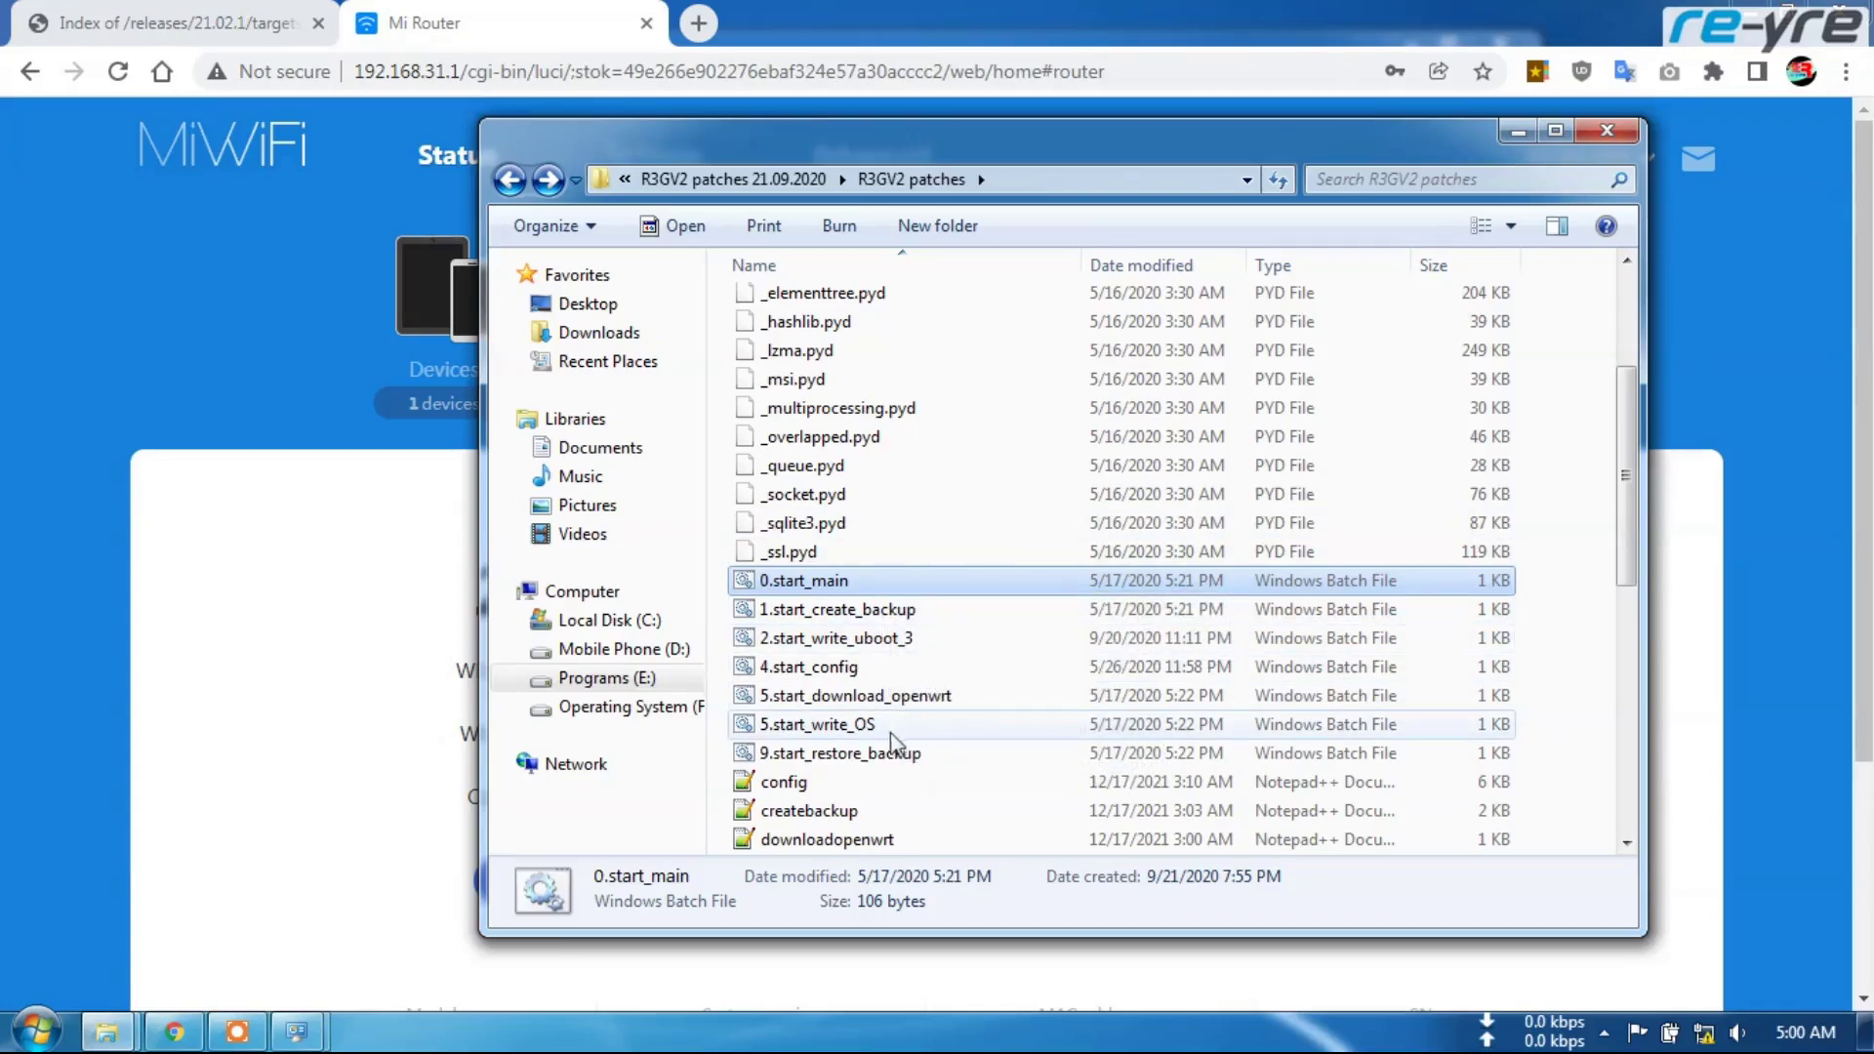
Run 5.start_write_OS and choose option 1, MI-R3GV2_SPI_3.4.3.9L-101-bc08893.trx, to flash
double_click(811, 730)
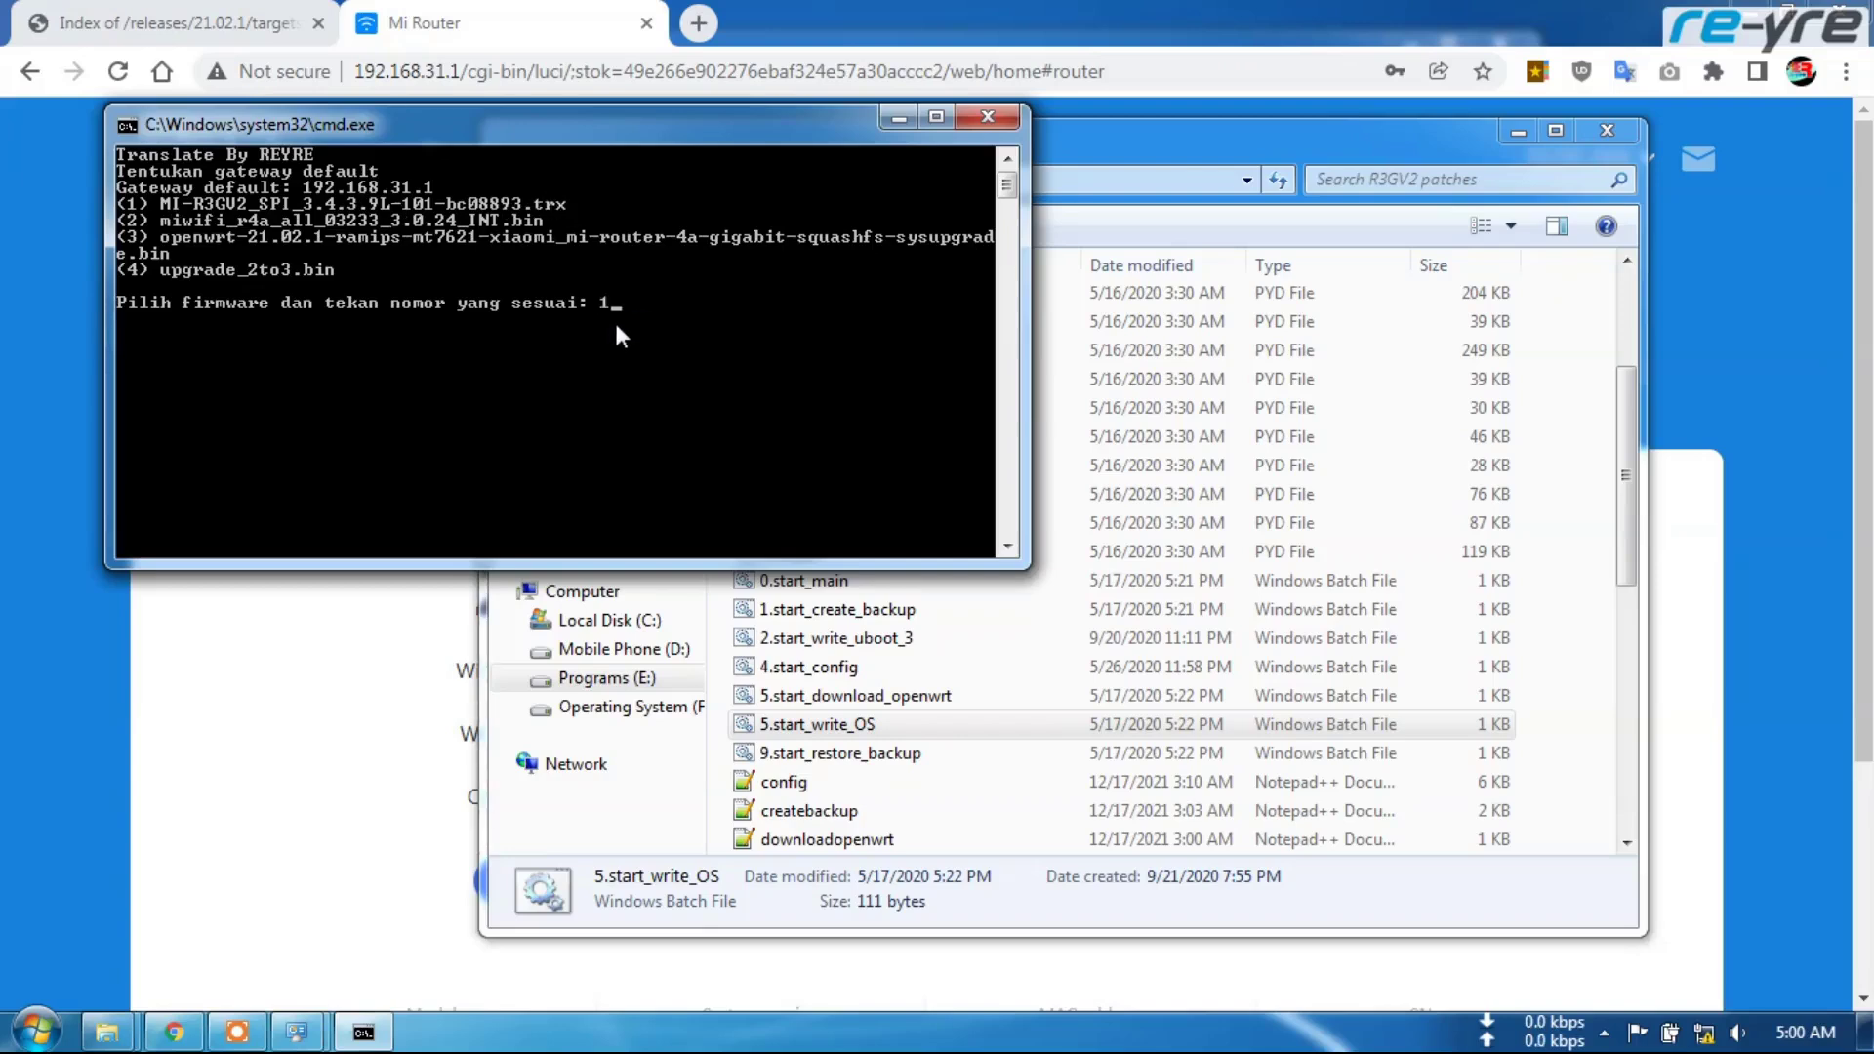
key("Return")
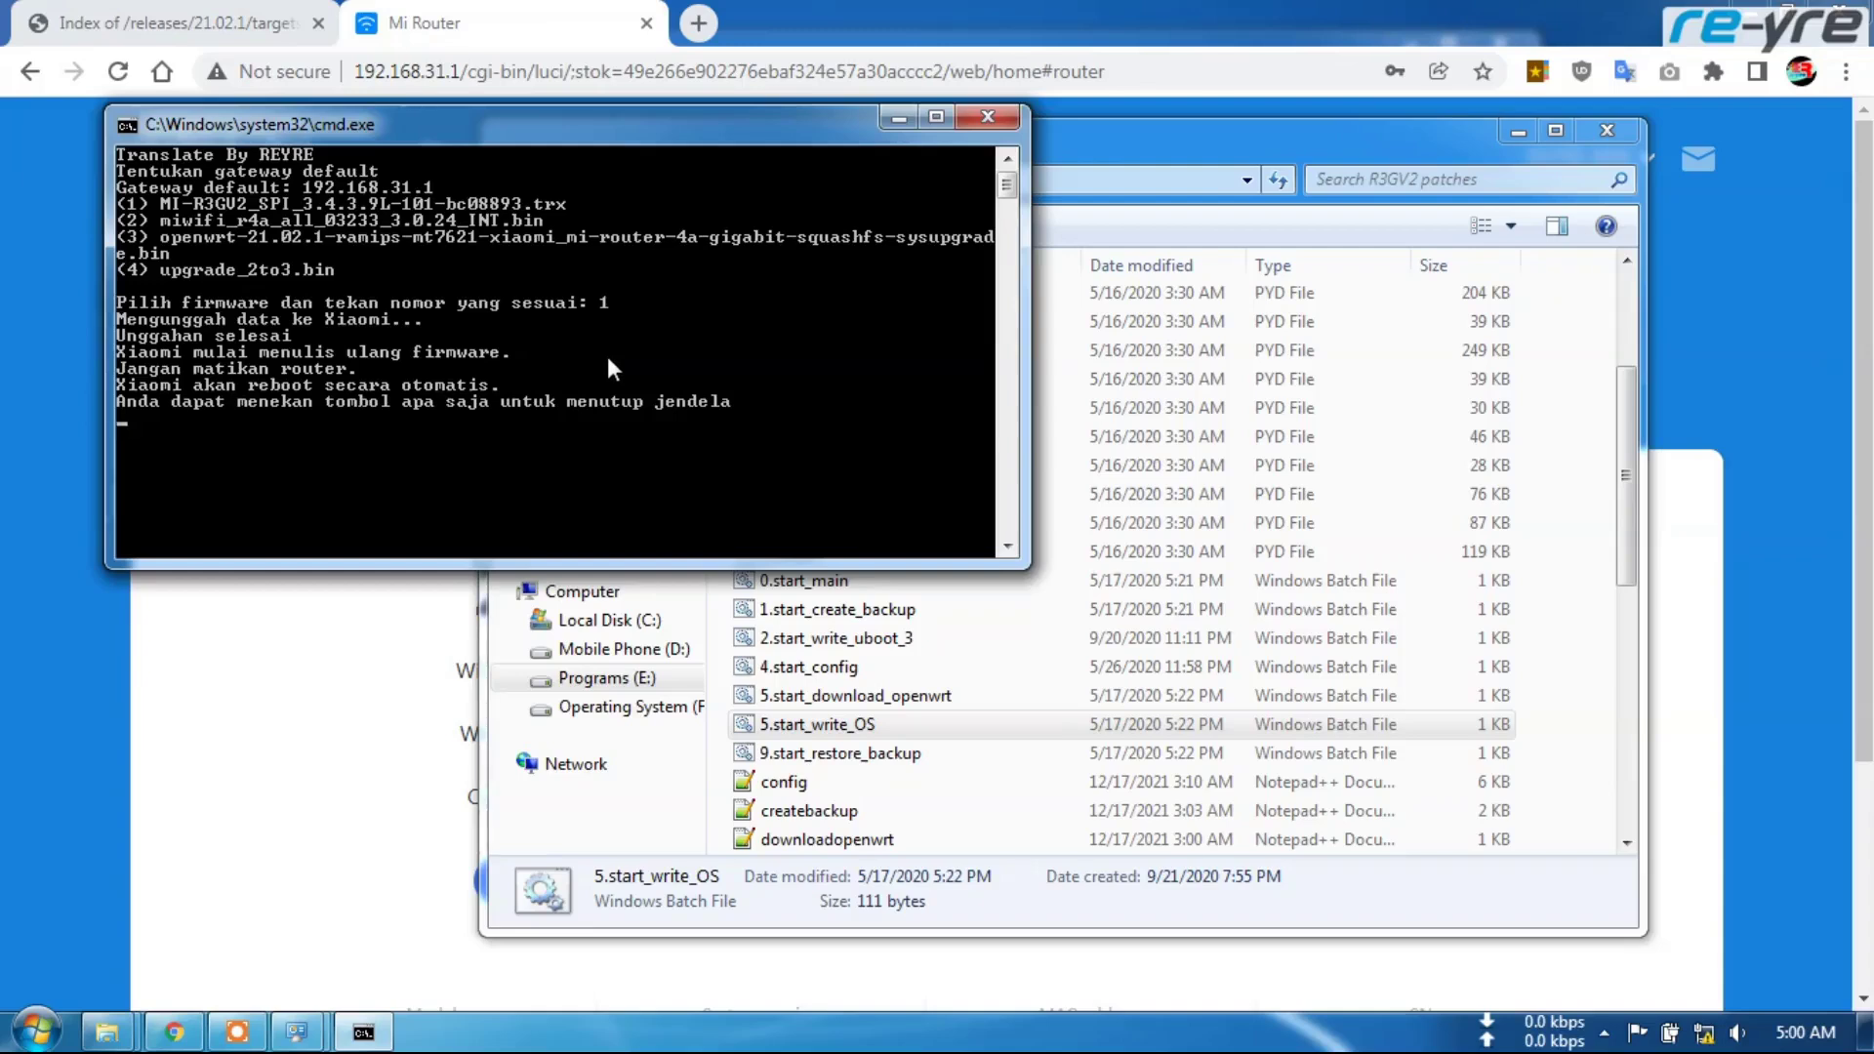
Close the finished firmware Command Prompt window
key("Return")
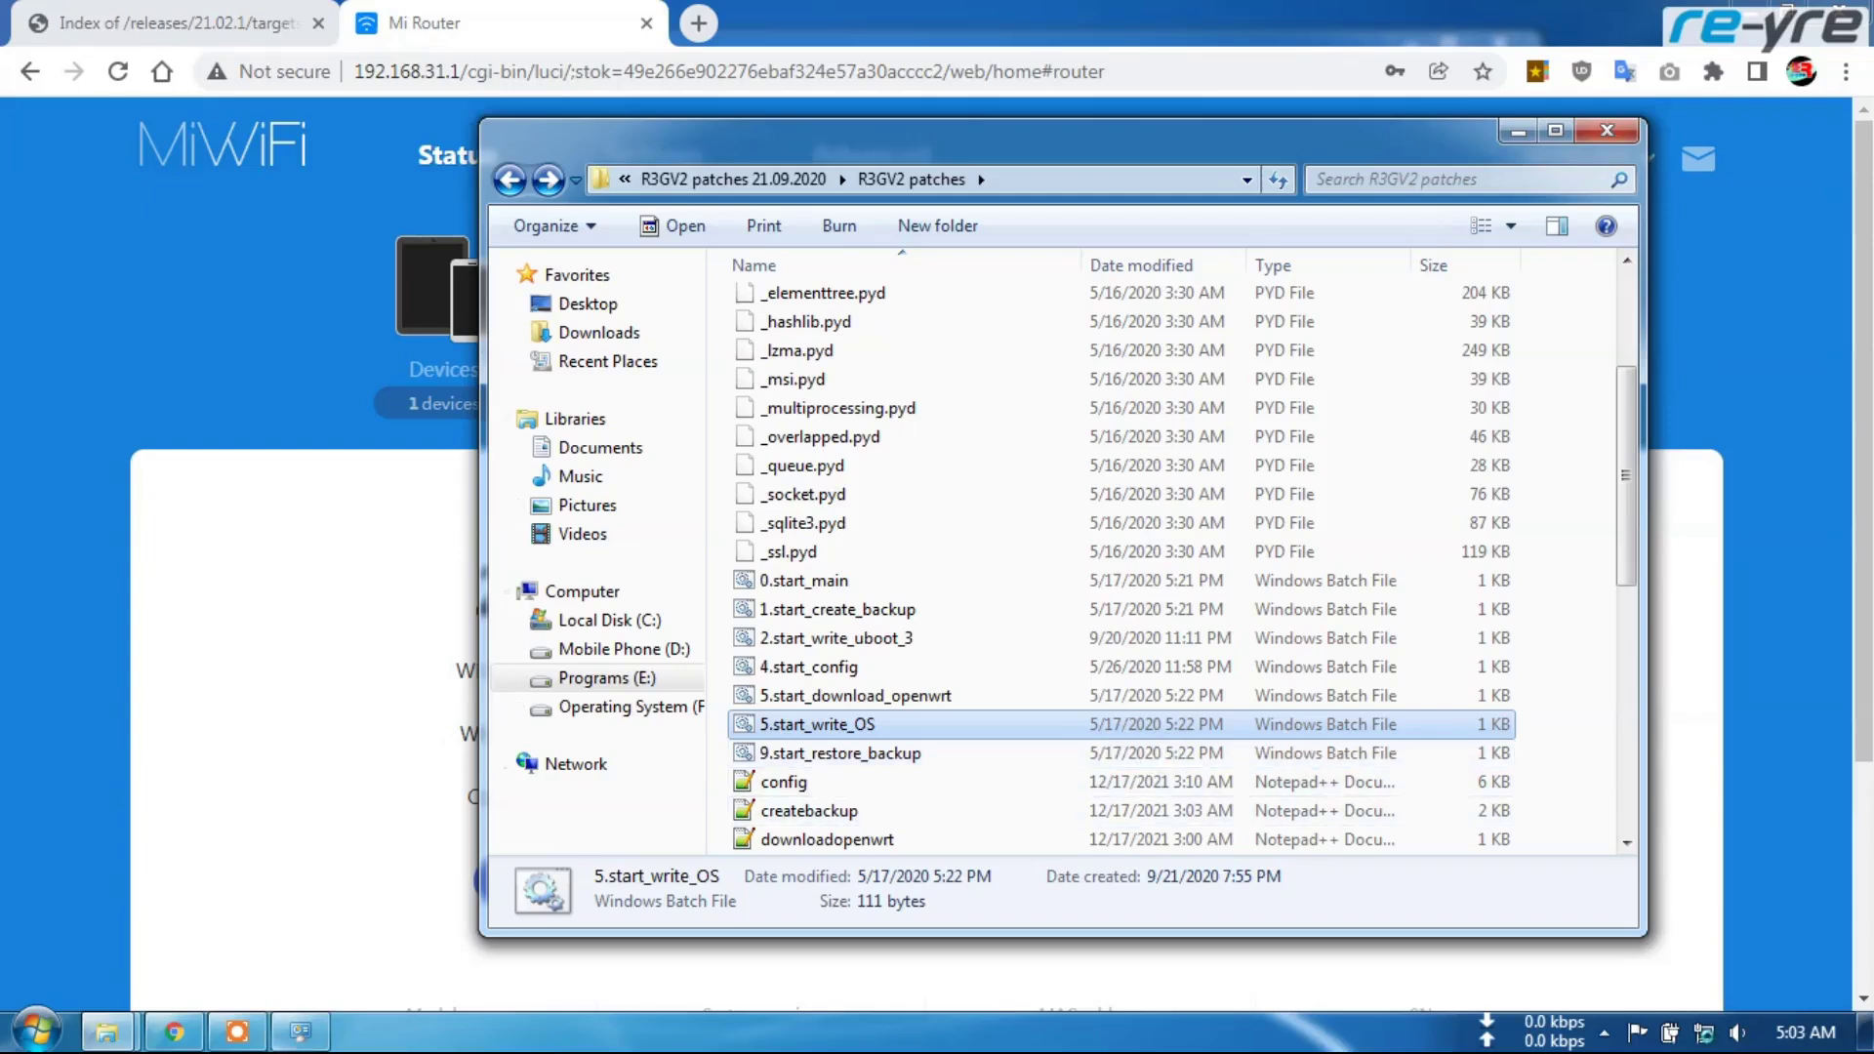
Check the LAN connection details (IP 192.168.1.129, gateway 192.168.1.1), then return to the Mi Router page
left_click(293, 849)
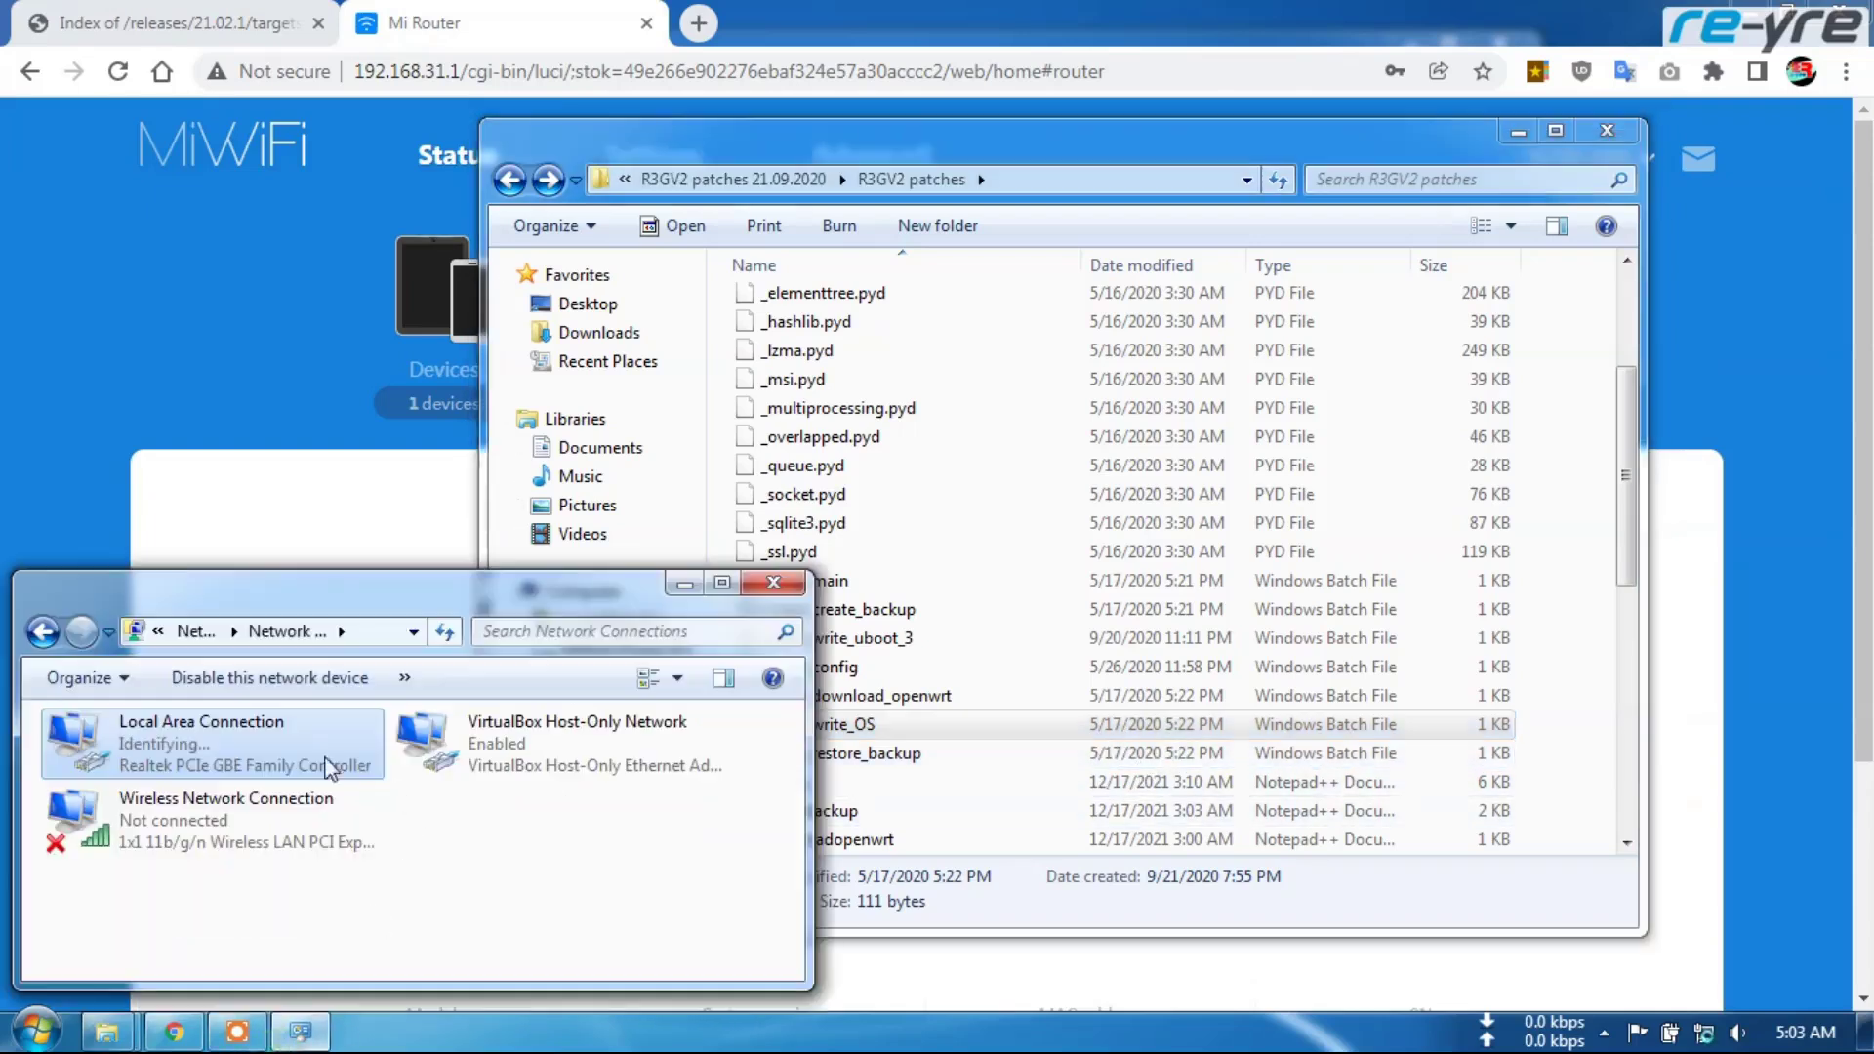
right_click(185, 757)
left_click(288, 516)
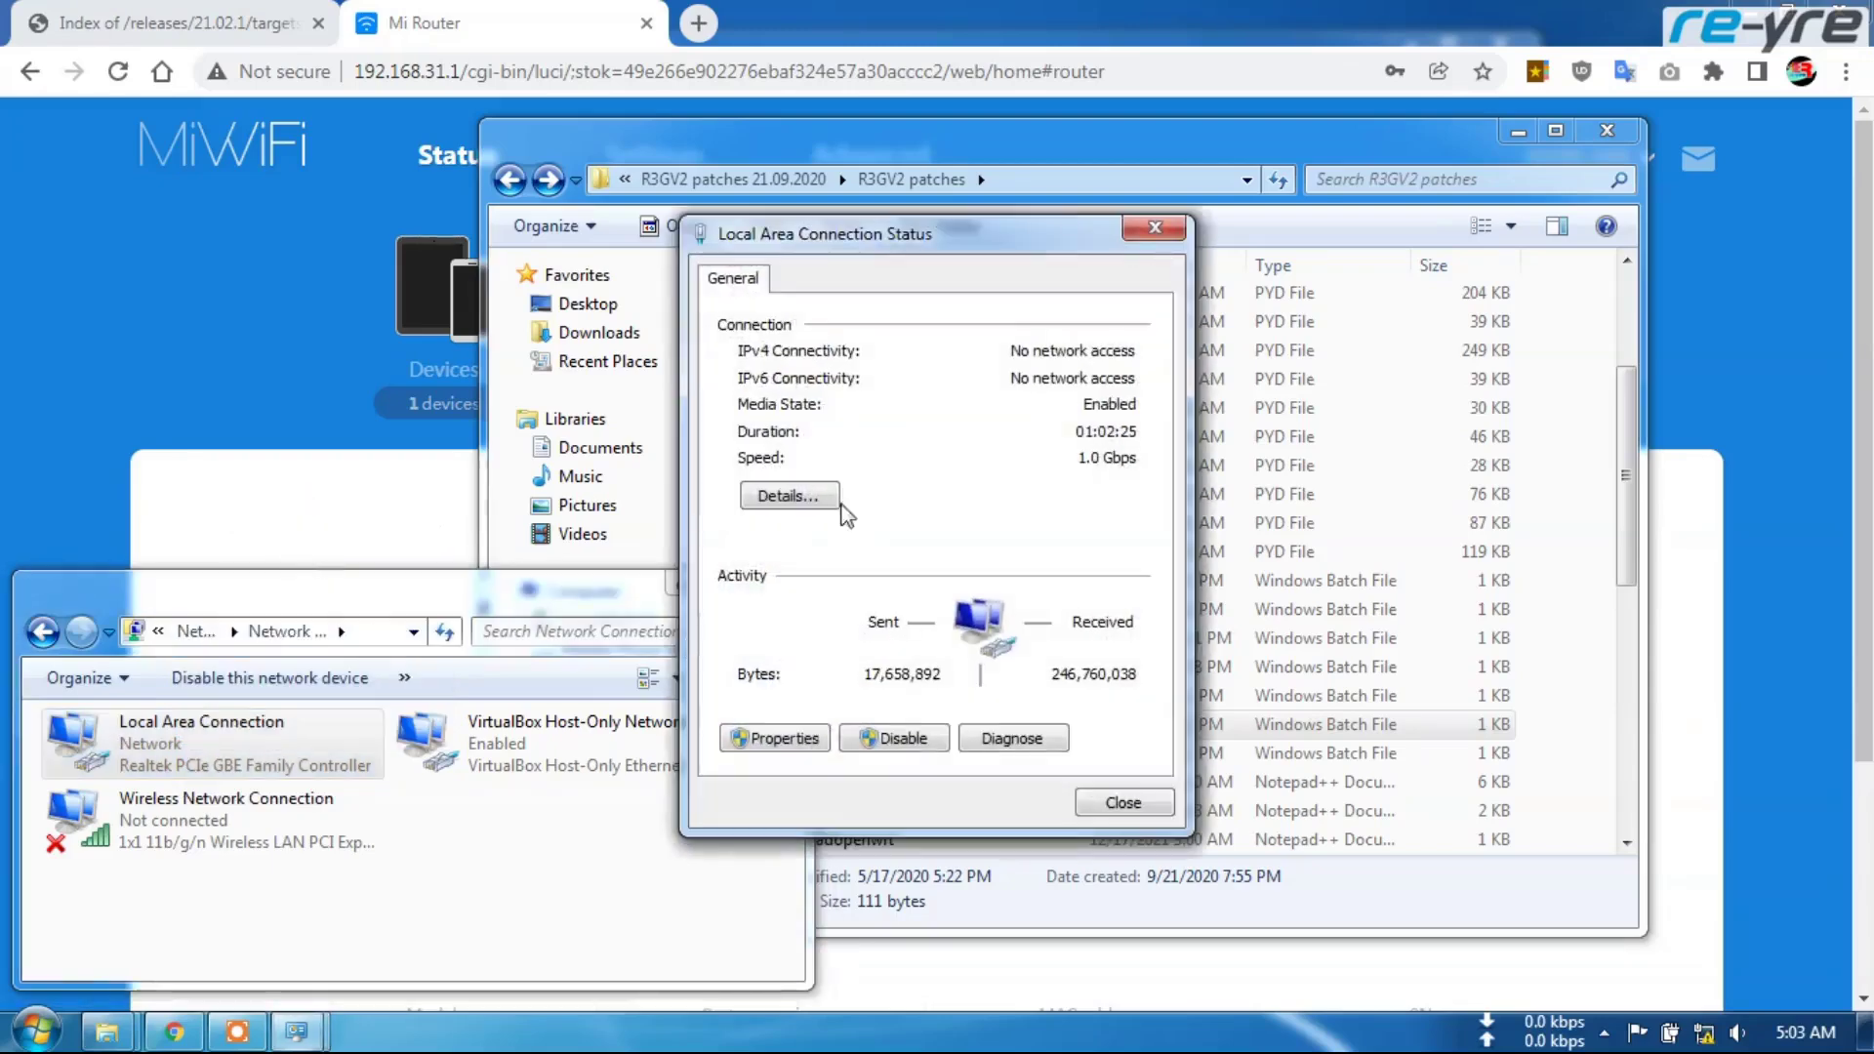
left_click(791, 496)
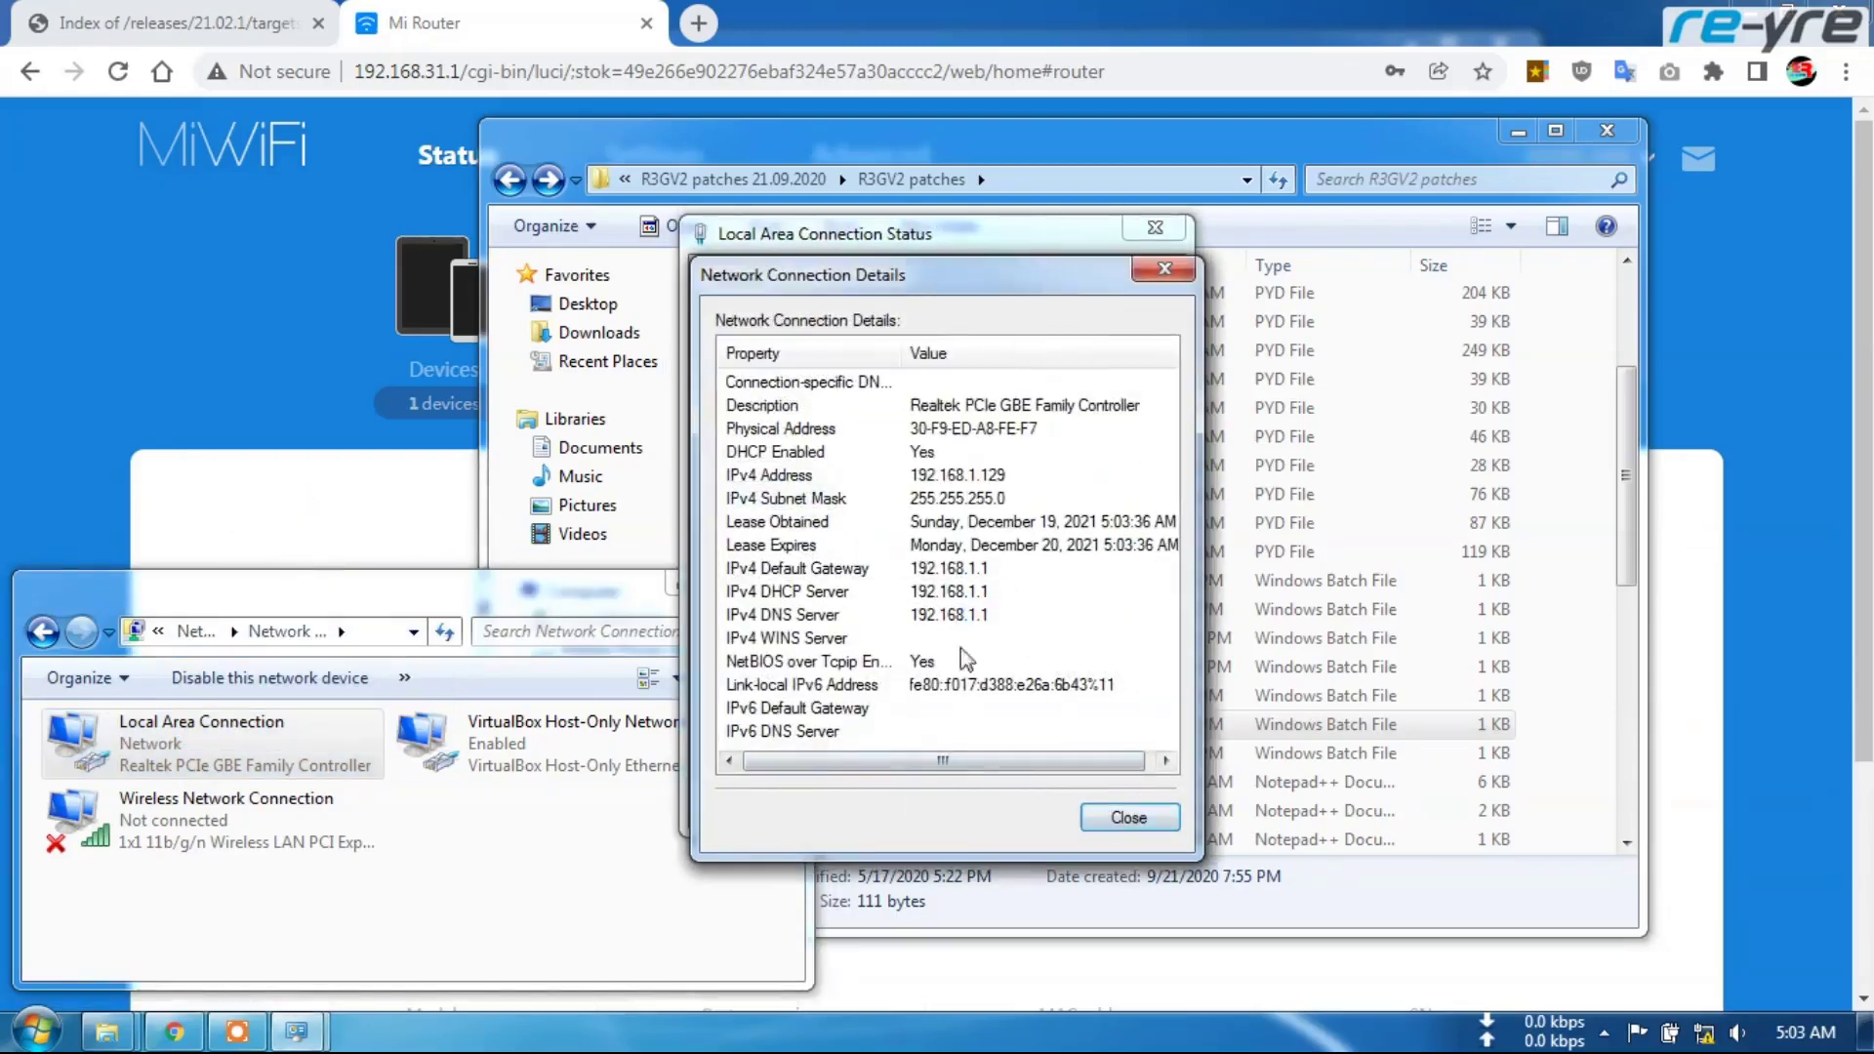
left_click(1144, 824)
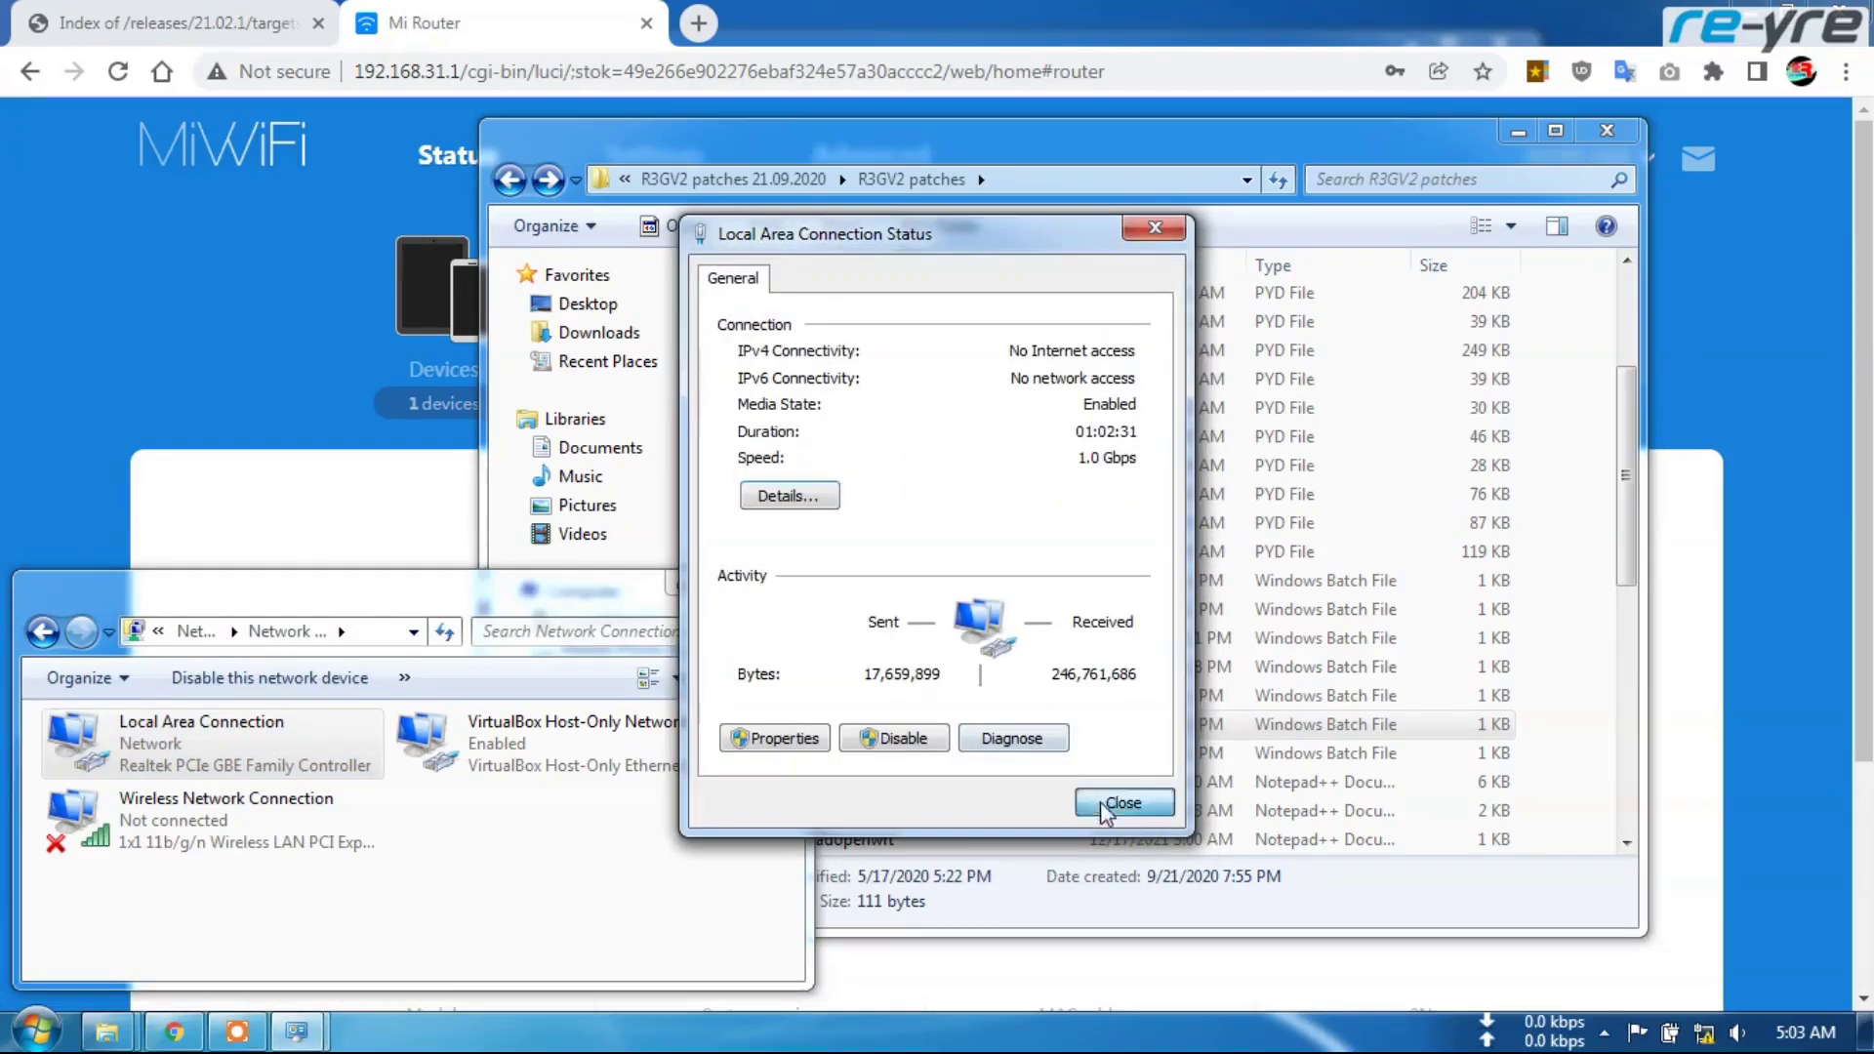
left_click(1124, 803)
left_click(507, 35)
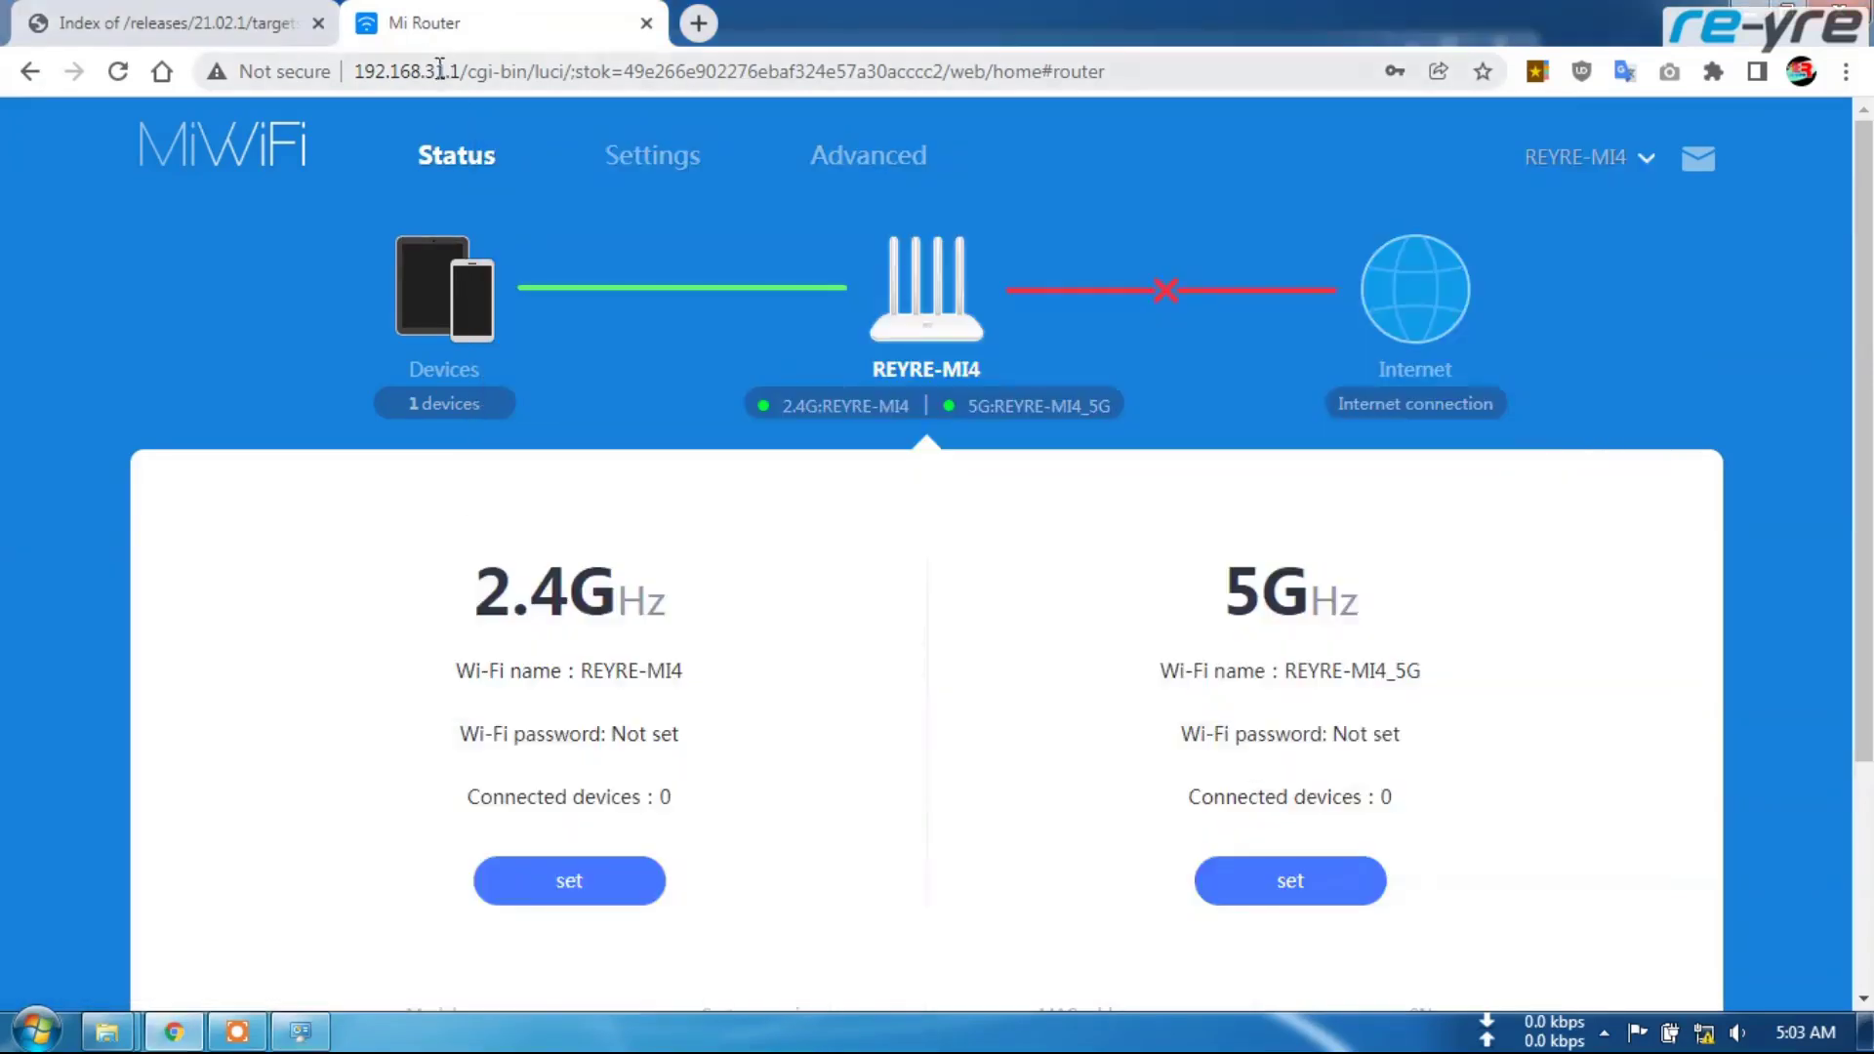
Load the router admin at 192.168.1.1 and sign in with the default admin credentials
left_click_drag(424, 71, 1209, 137)
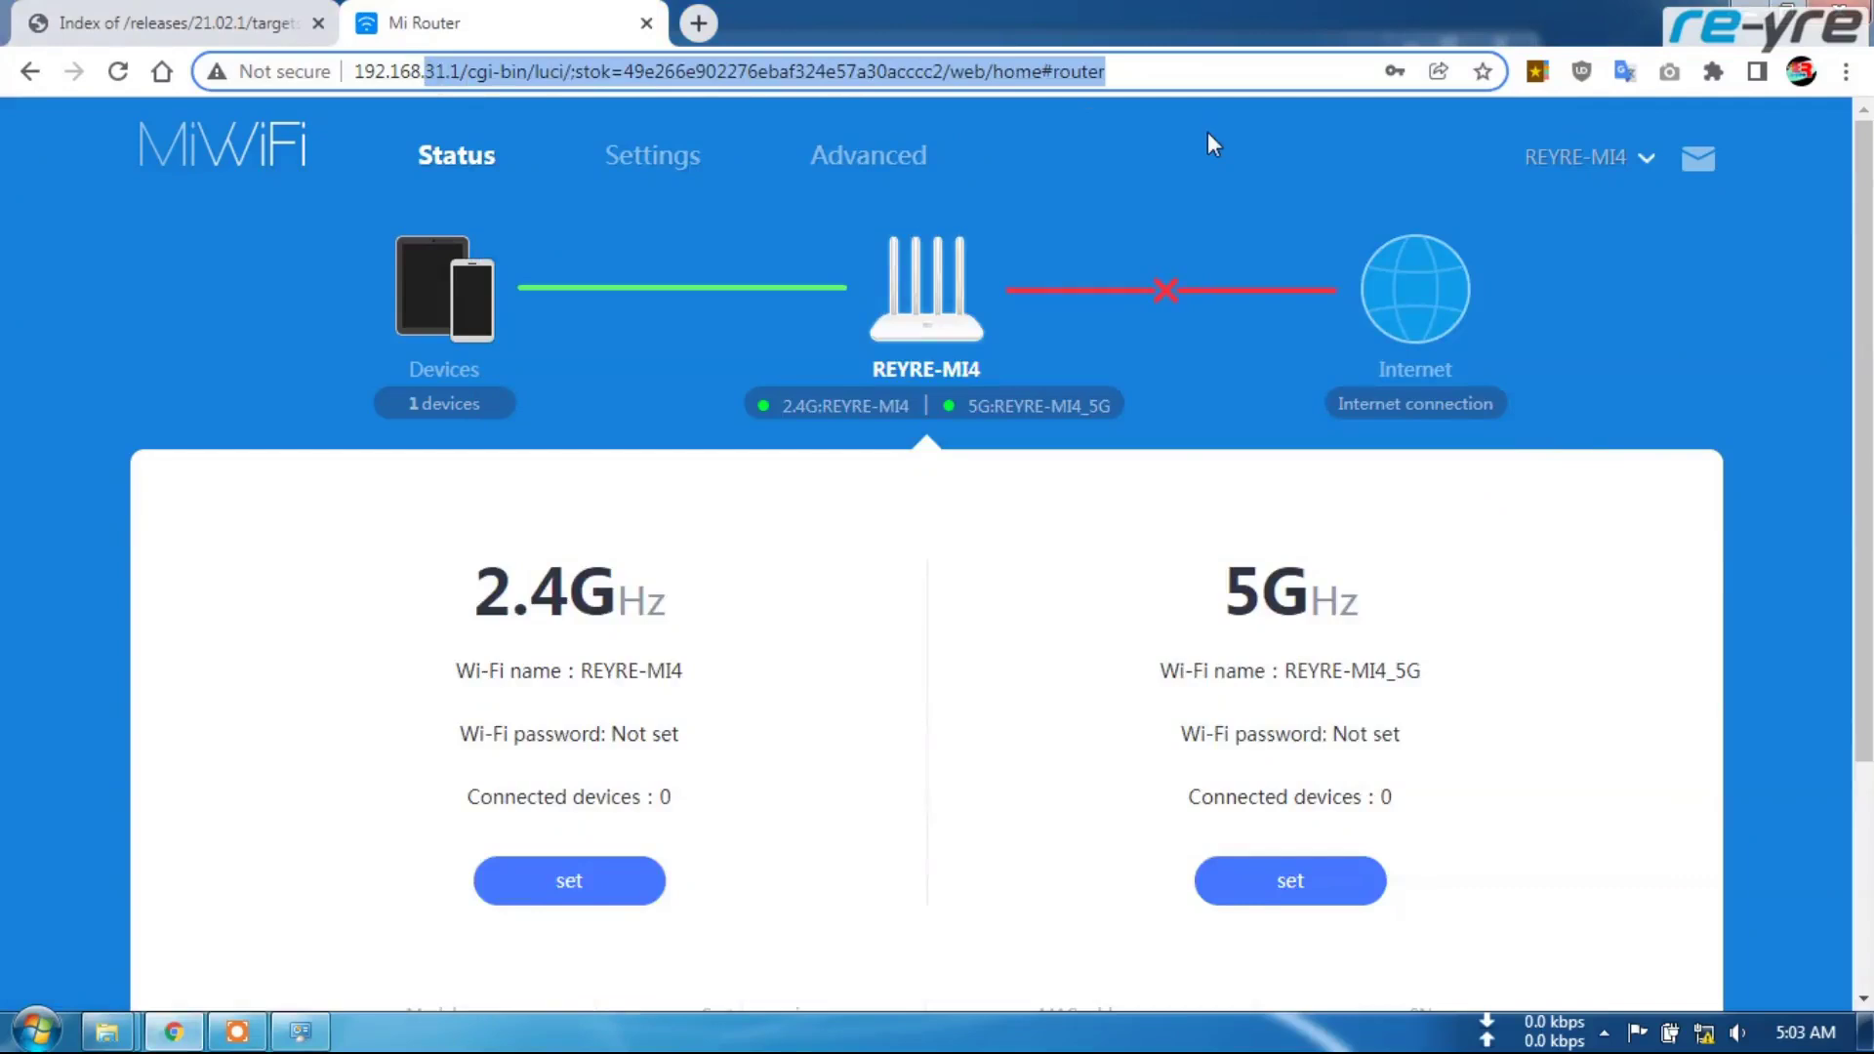
type("1.1")
key("Return")
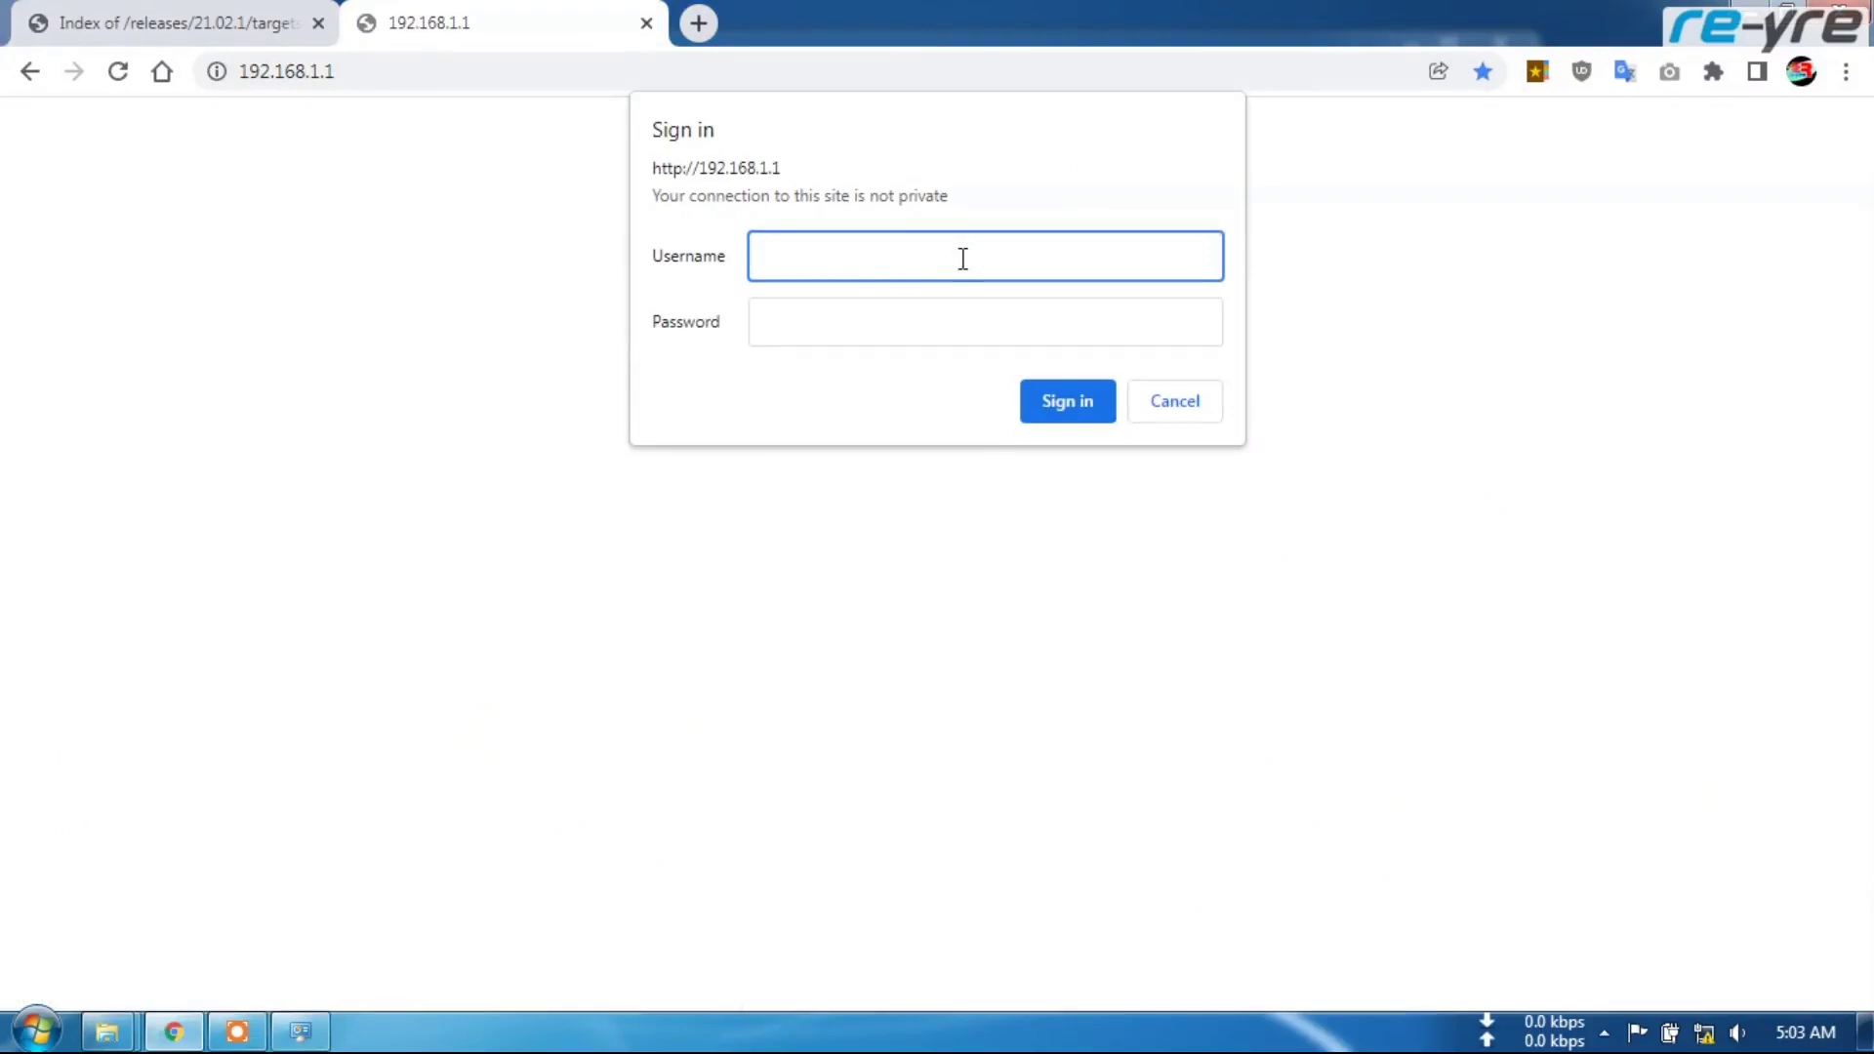
key("Tab")
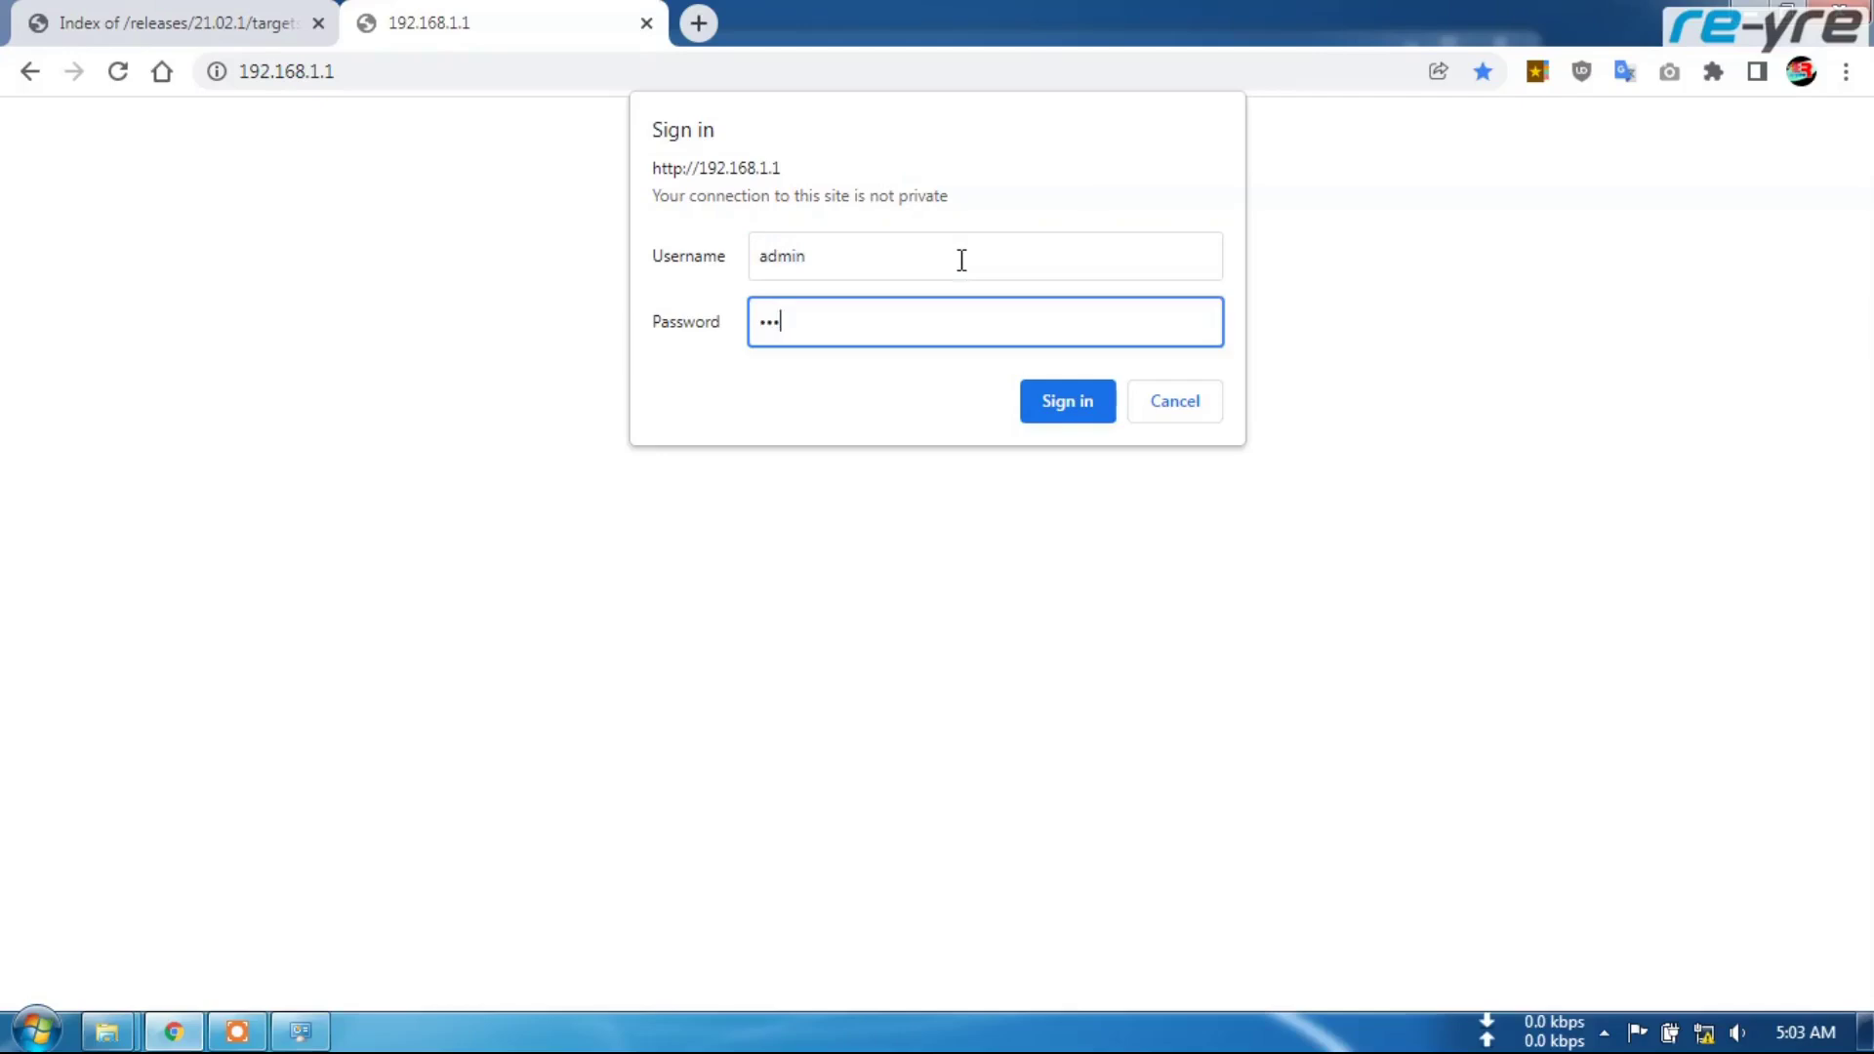
left_click(1050, 415)
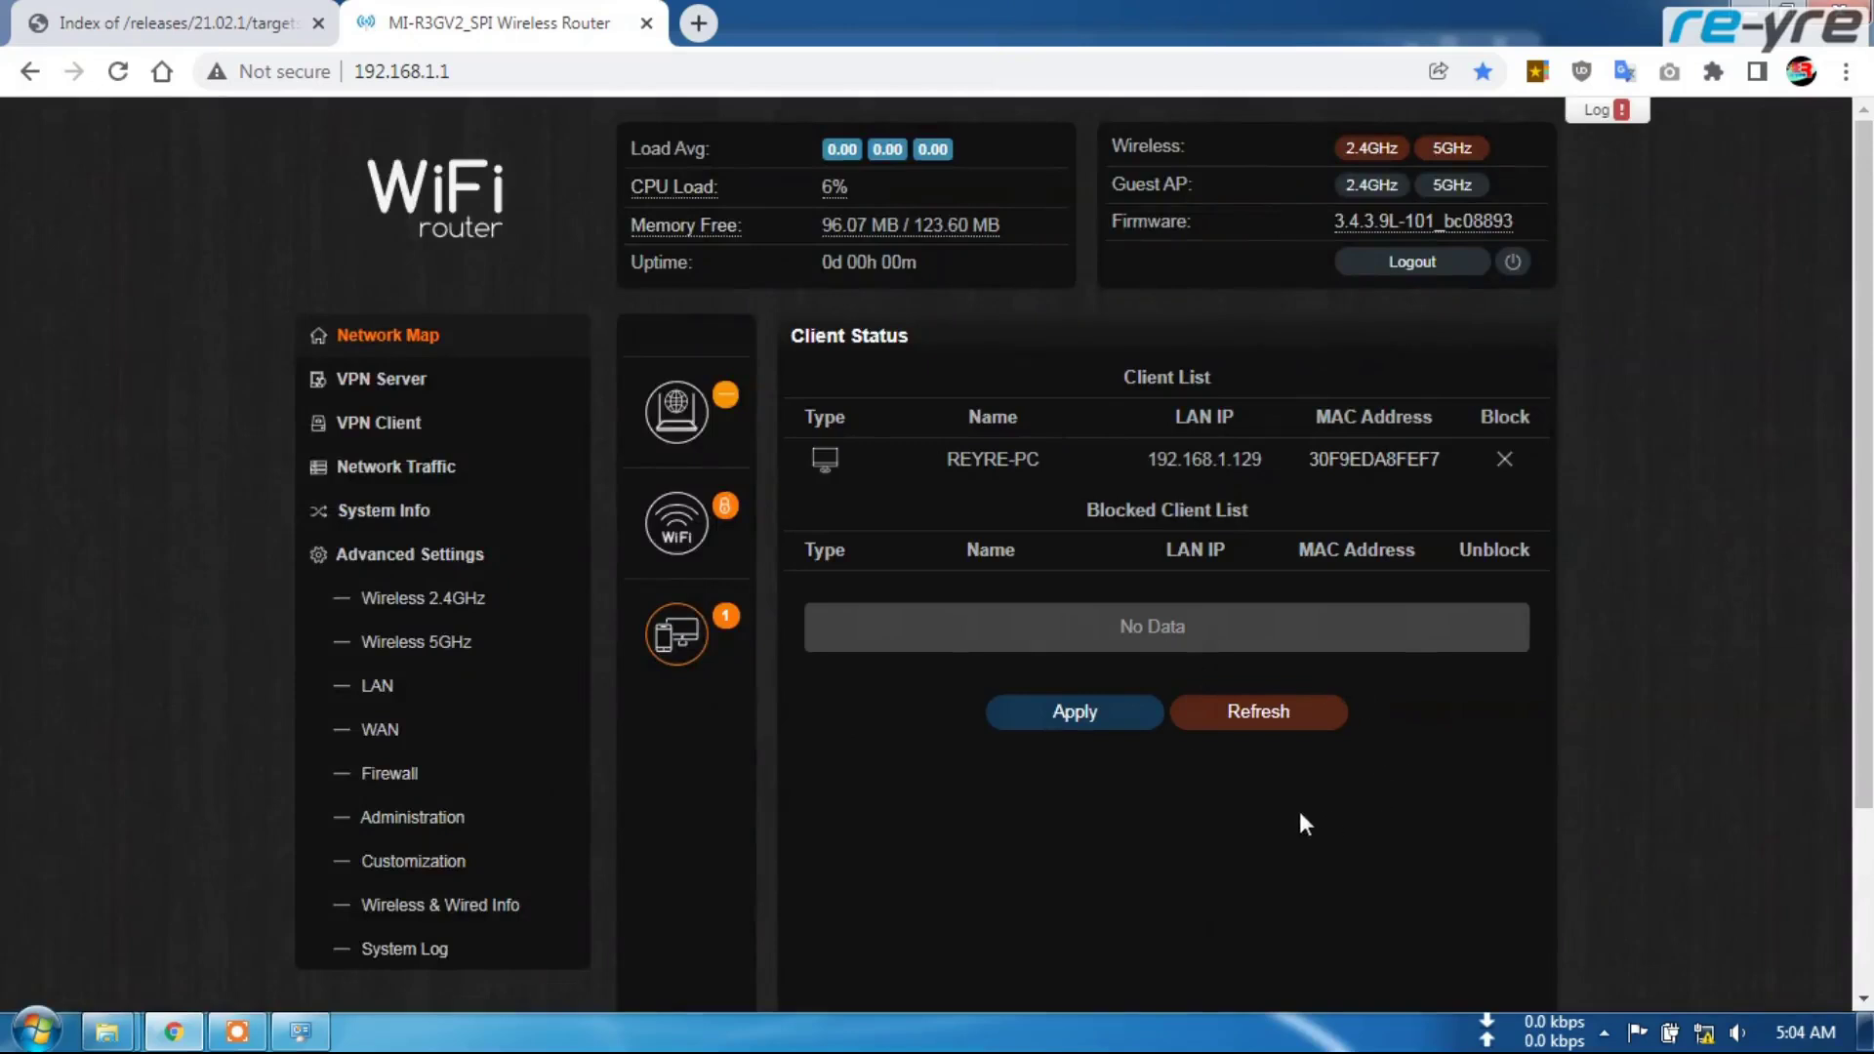
Browse Advanced Settings, Network Traffic and VPN Server, back to Network Map, then open Network Connections
scroll(845, 576, "down", 3)
scroll(863, 679, "up", 3)
left_click(513, 549)
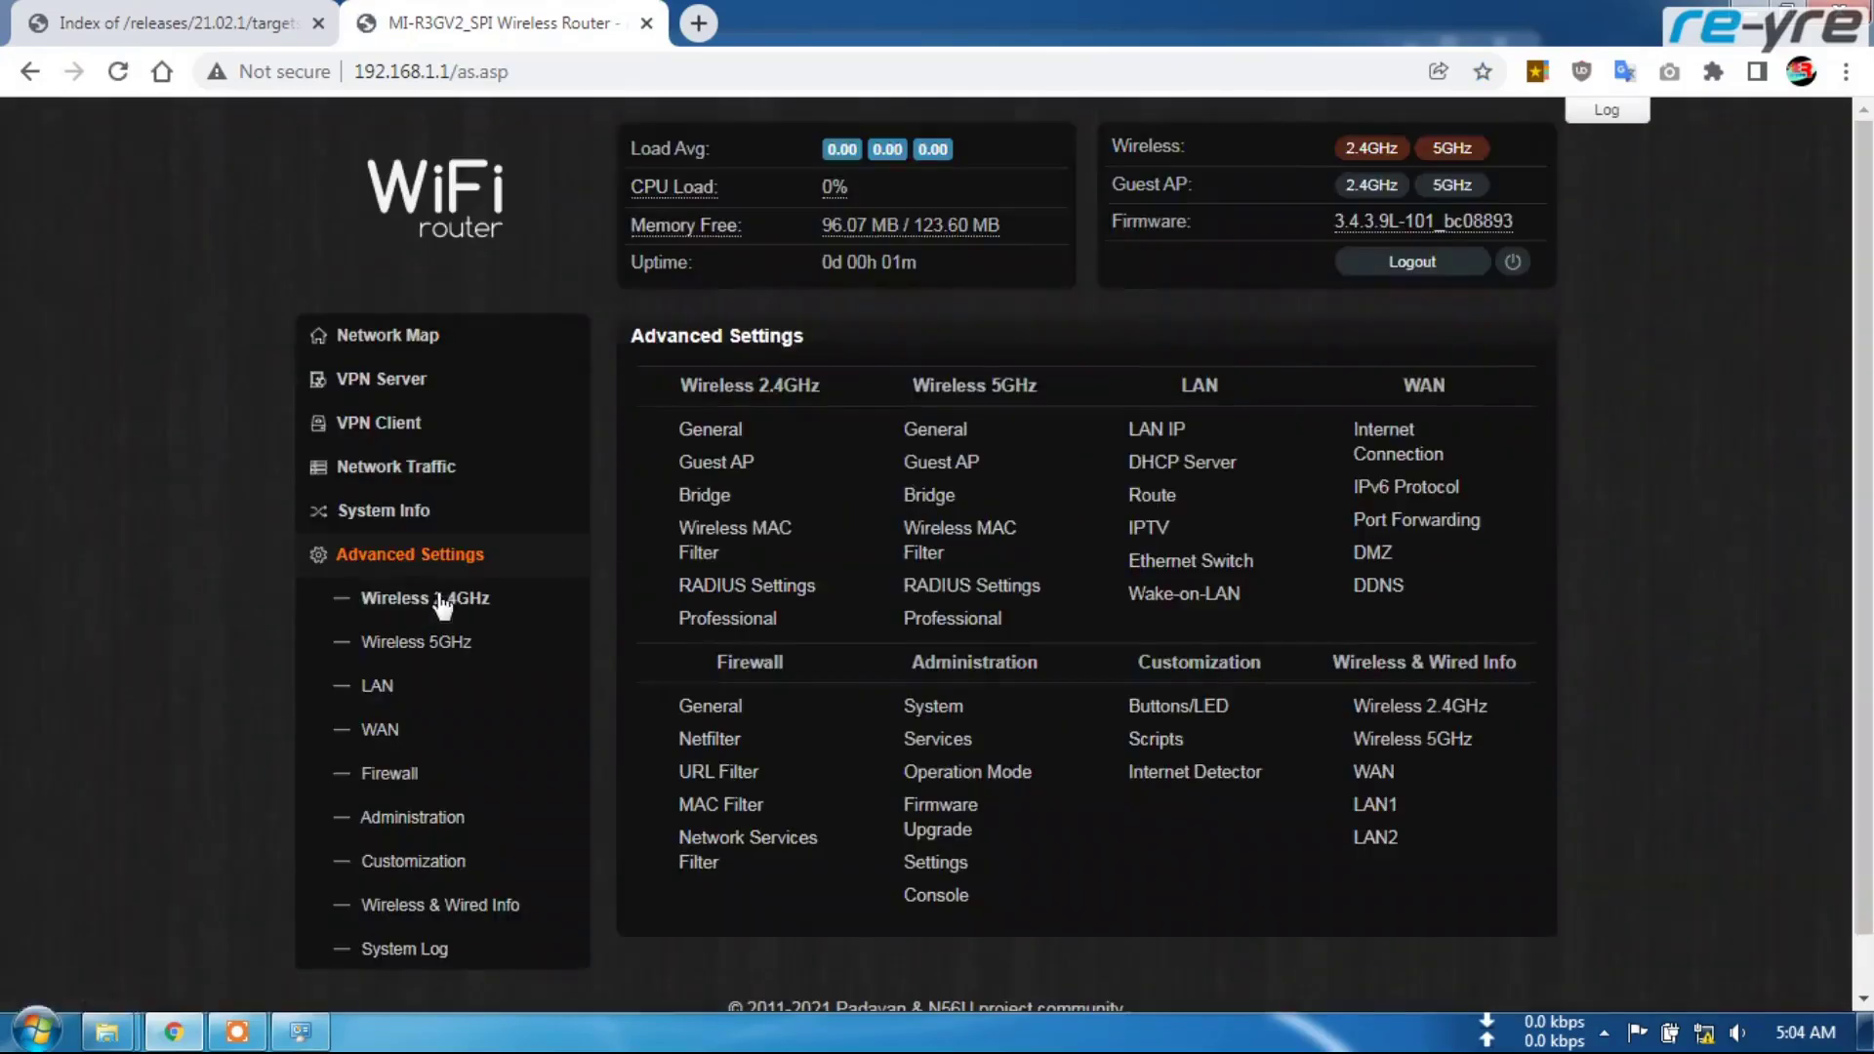
left_click(396, 466)
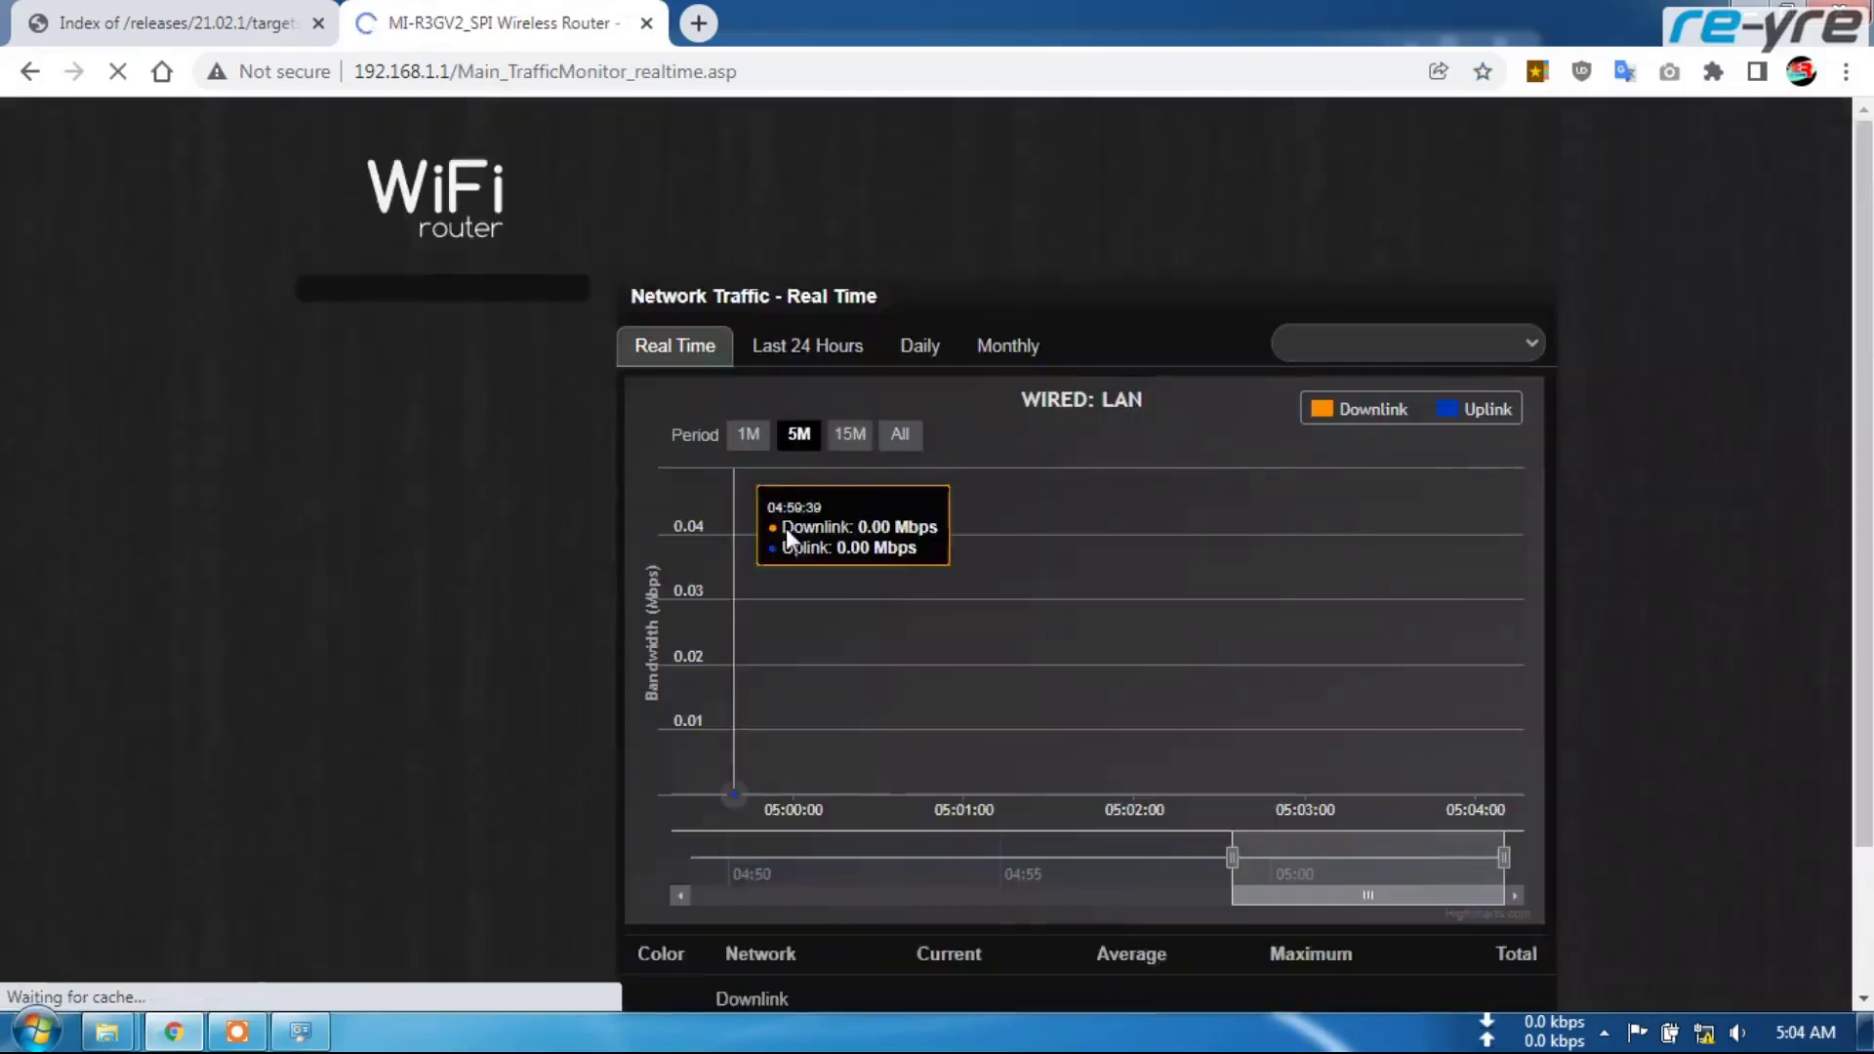
scroll(711, 656, "down", 2)
scroll(459, 369, "up", 2)
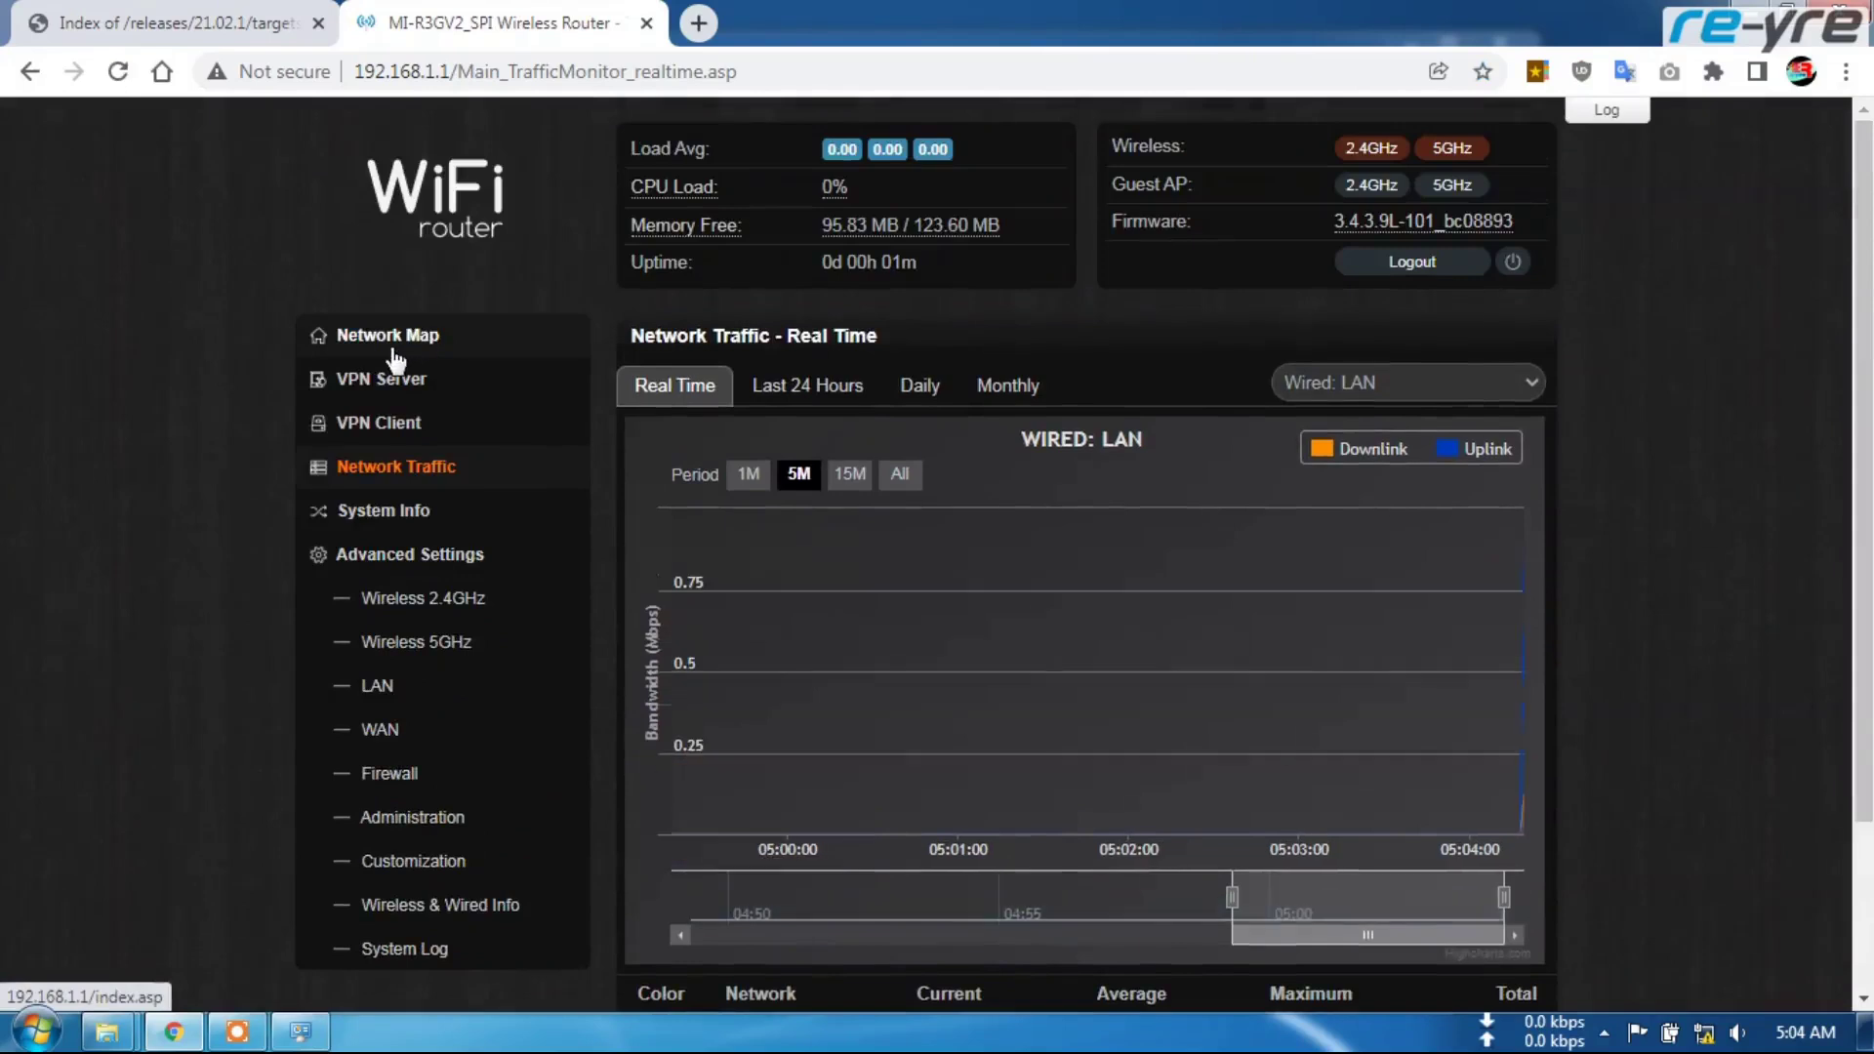
left_click(387, 335)
left_click(396, 387)
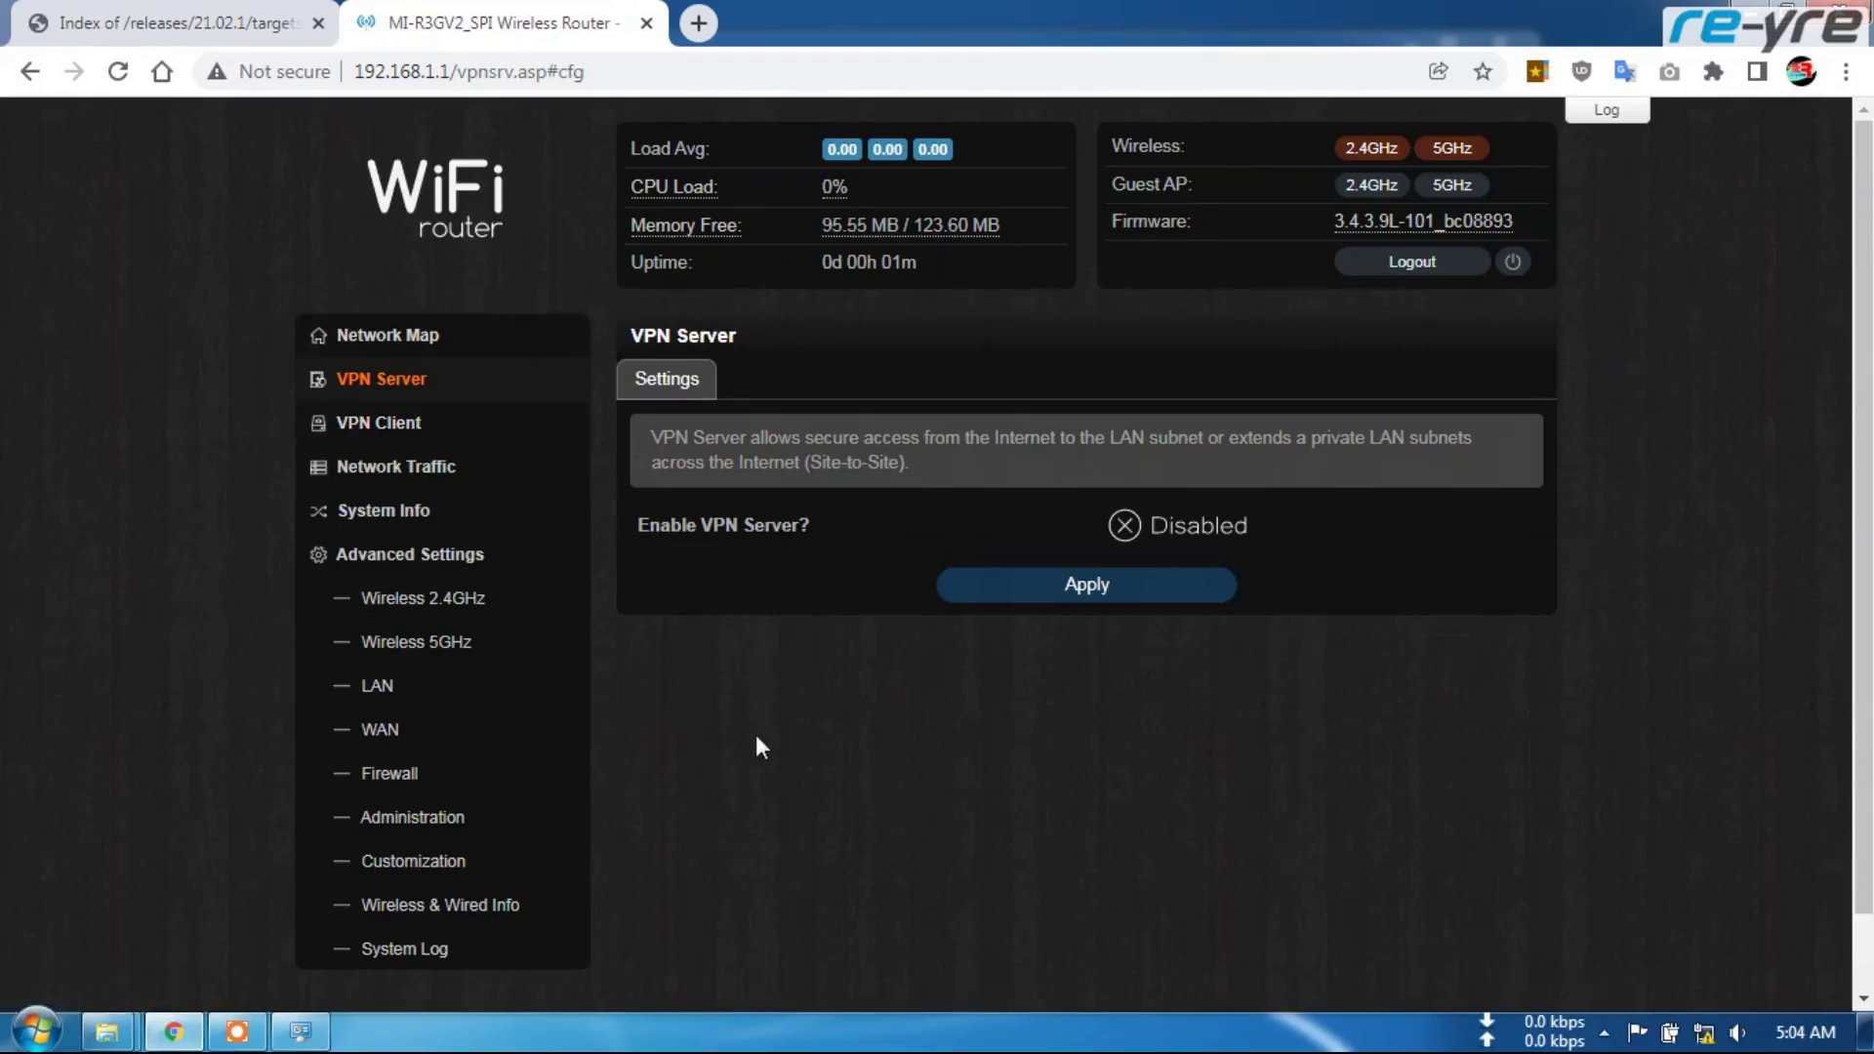
left_click(412, 336)
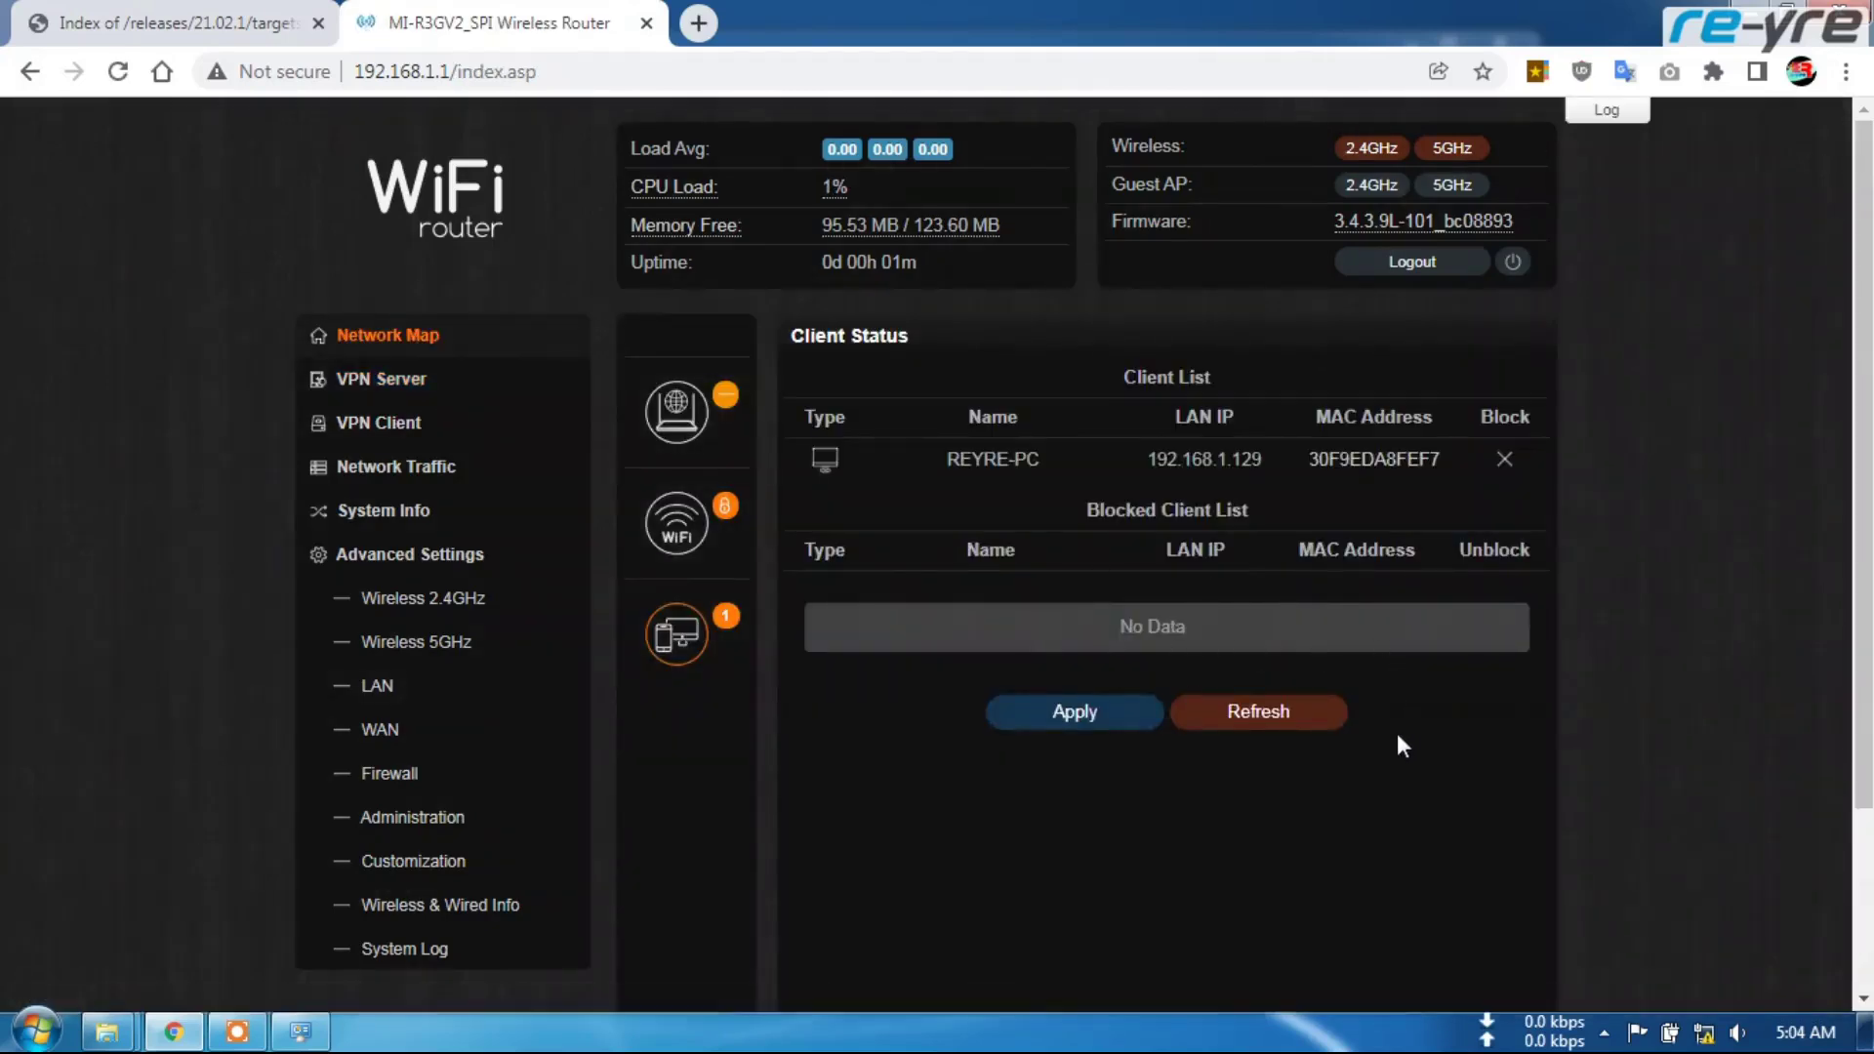
left_click(300, 1032)
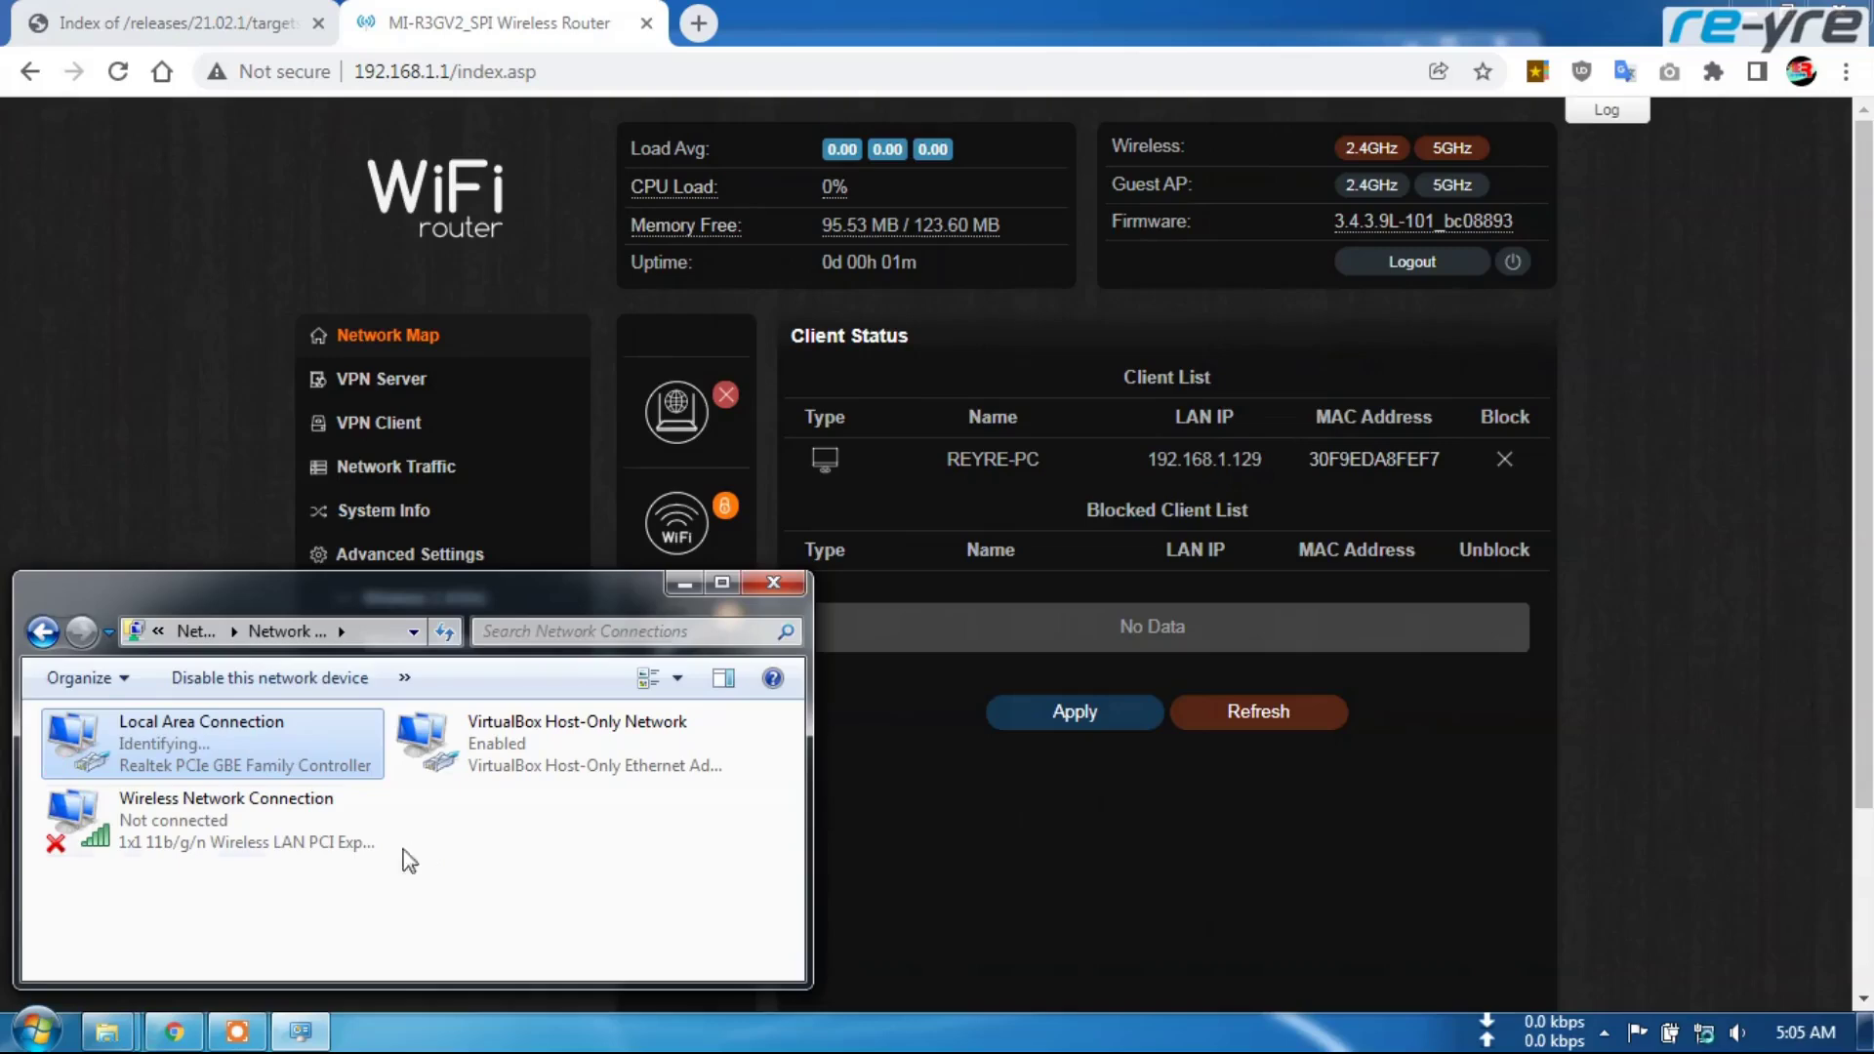
Go from the R3GV2 patches window into the Unbrick_Mi4a_Gigabit\Upgraded_EN folder
left_click(133, 1037)
left_click(176, 883)
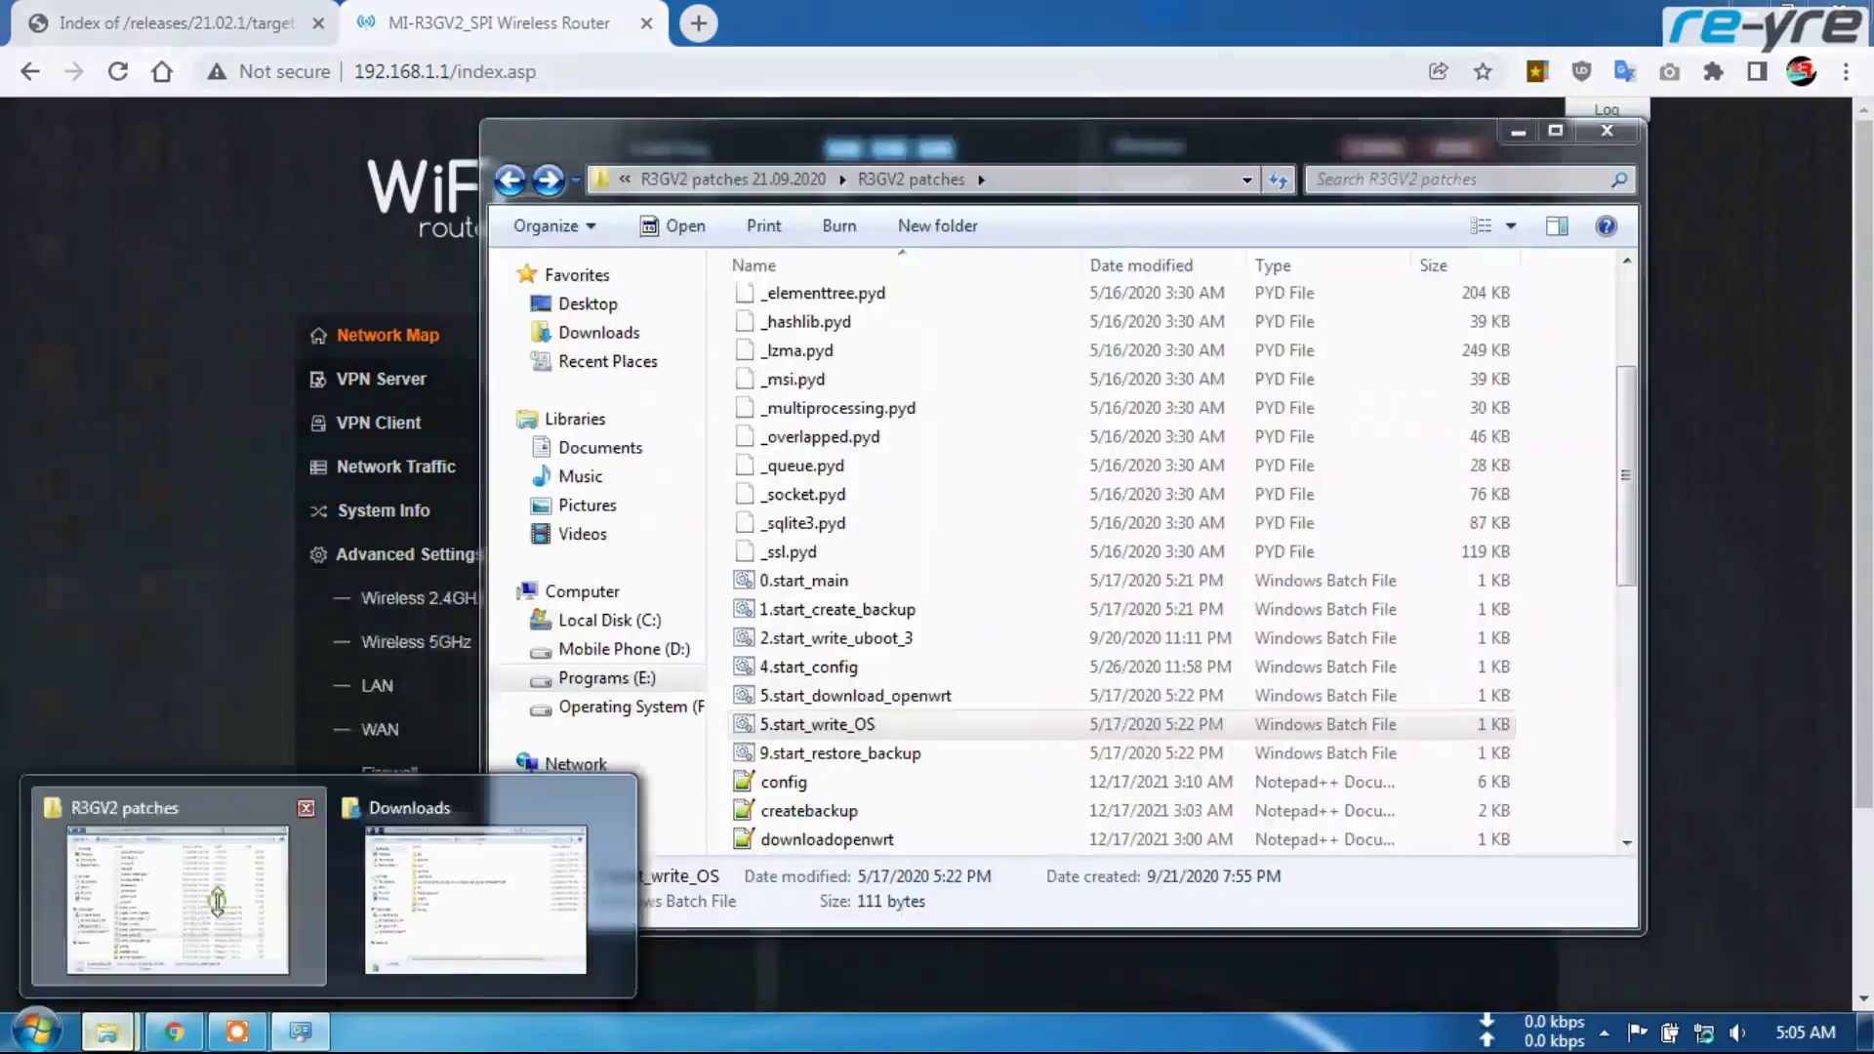
left_click(509, 182)
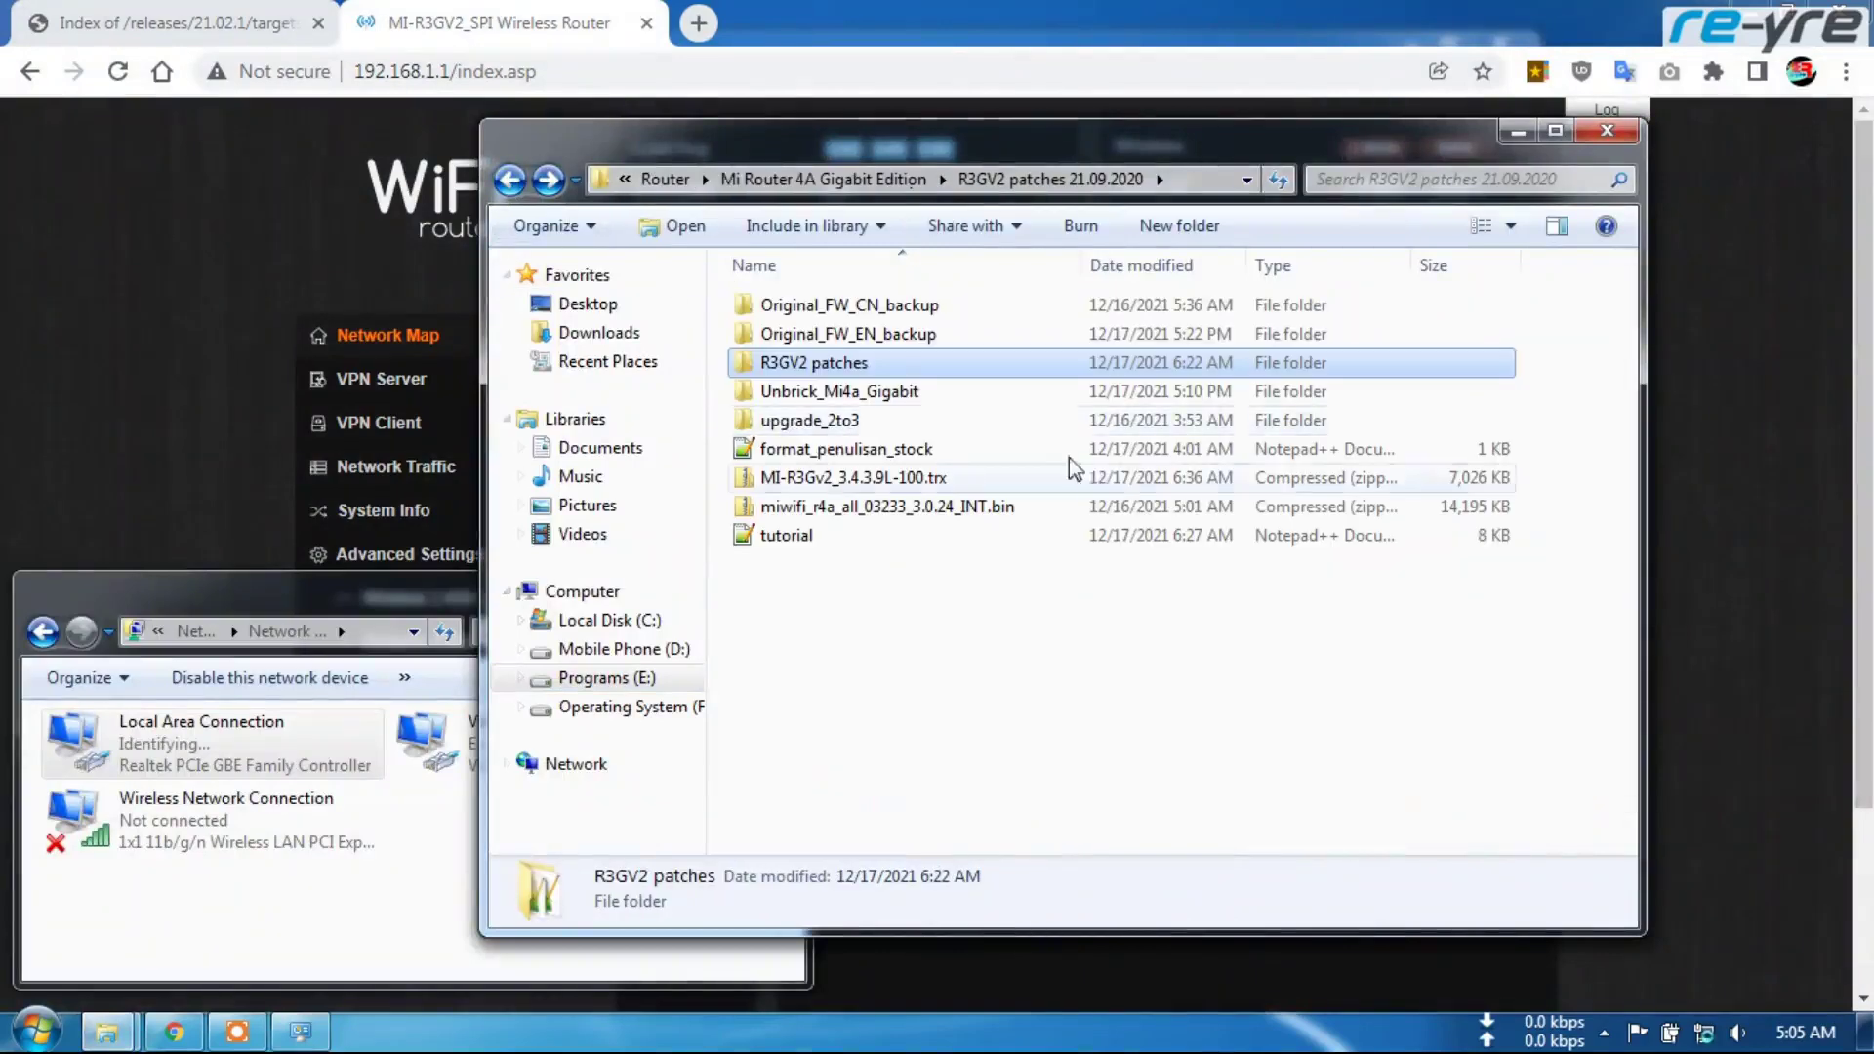
left_click(890, 393)
double_click(891, 392)
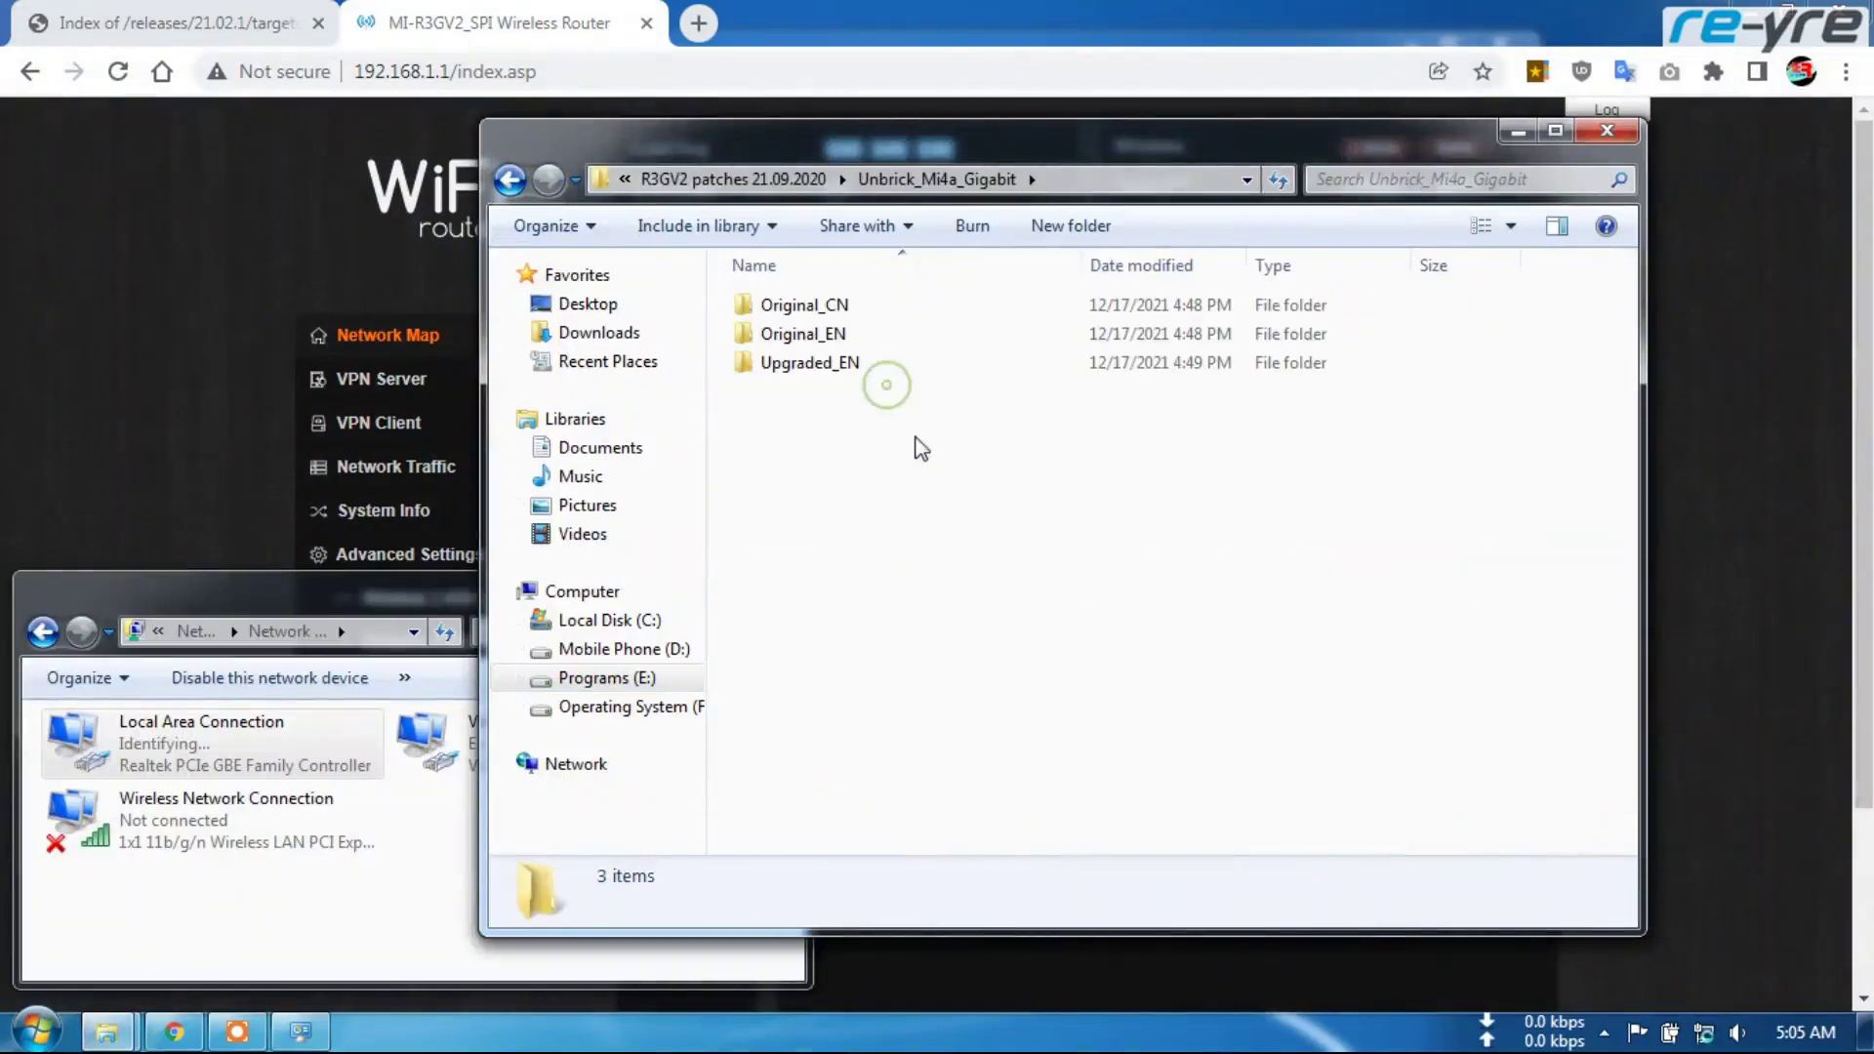
double_click(833, 367)
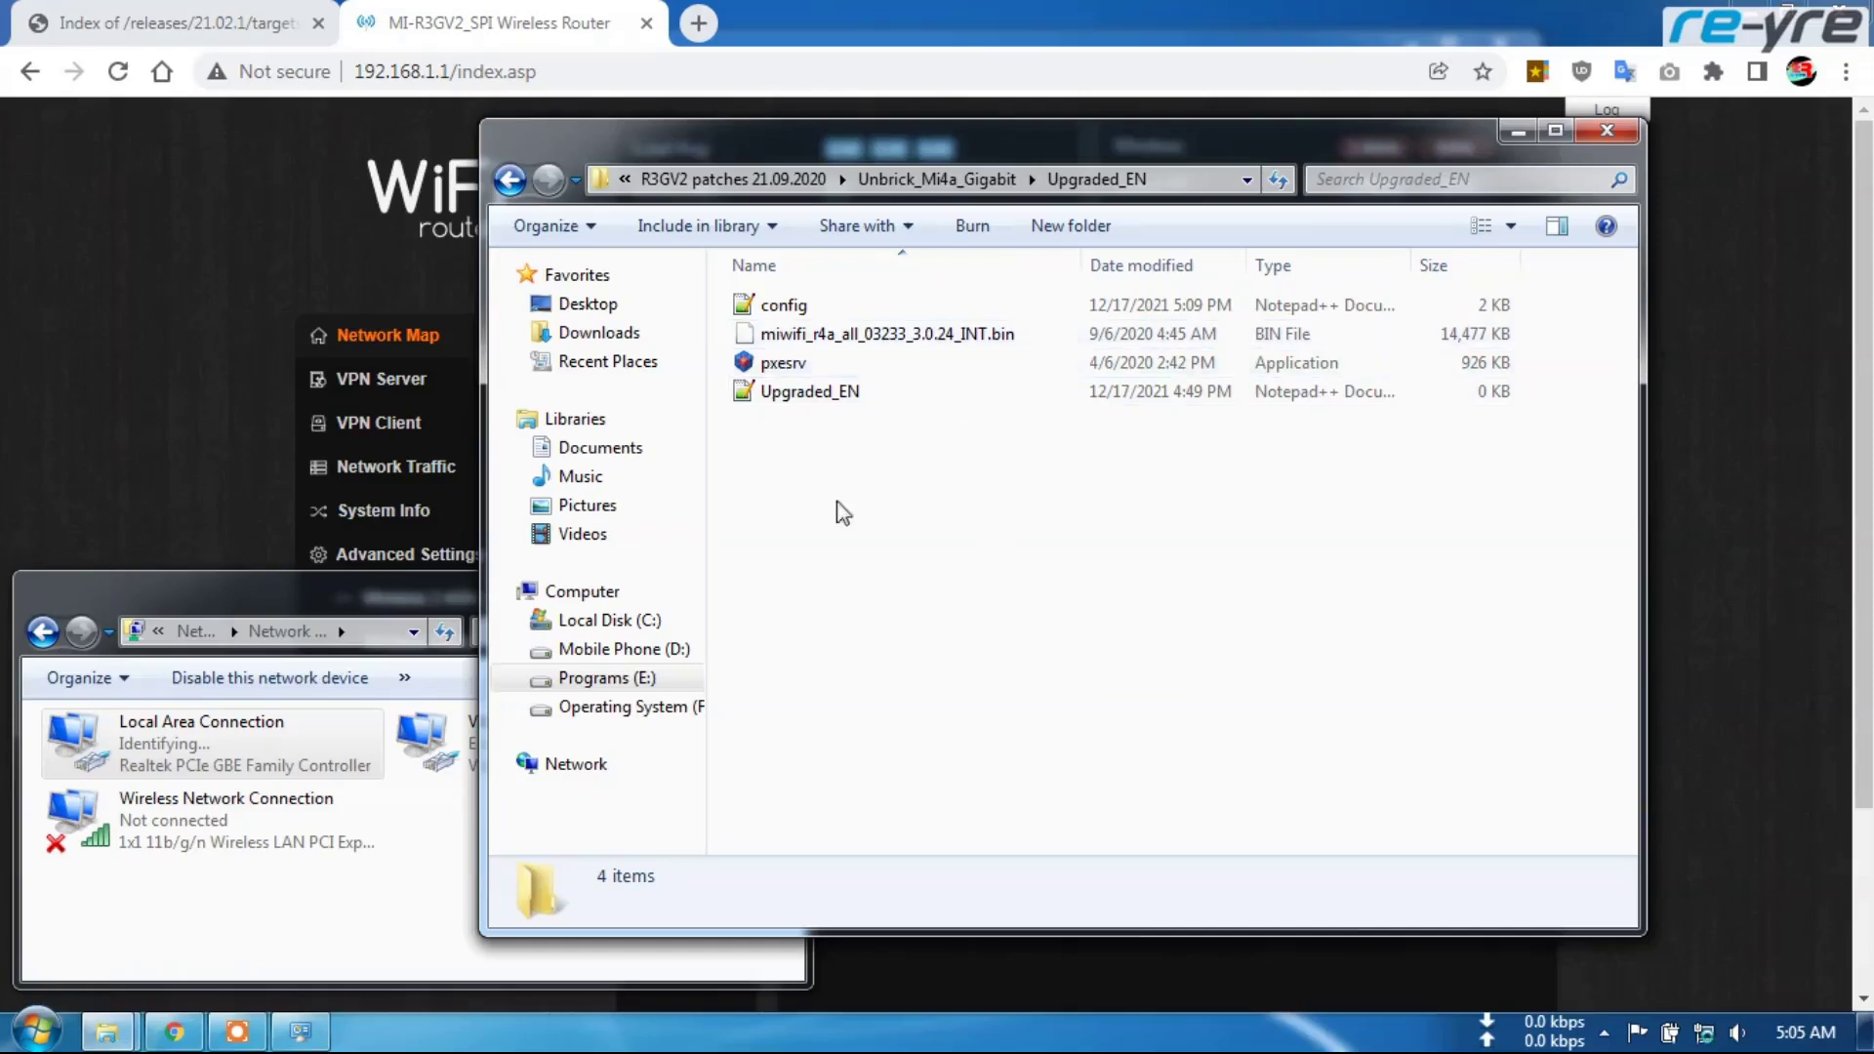
Give Local Area Connection the static IPv4 address 192.168.1.200 with subnet mask 255.255.255.0
right_click(195, 771)
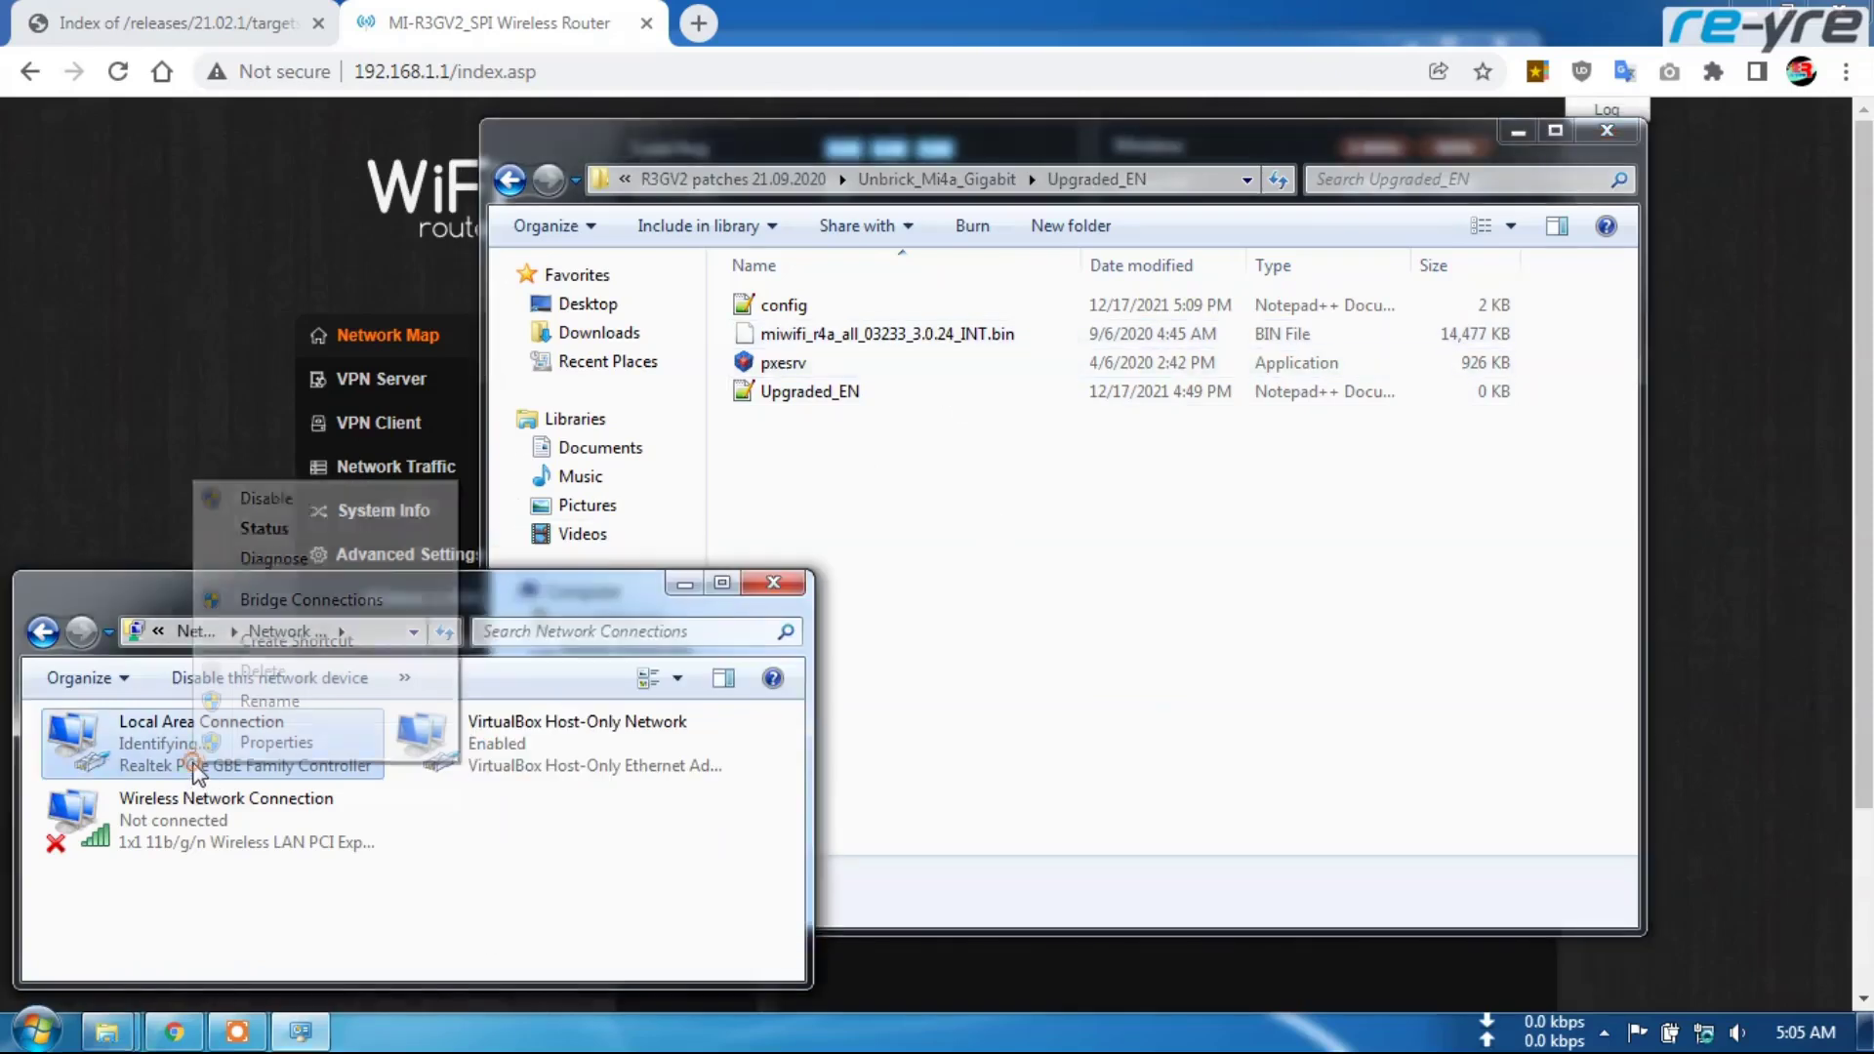
left_click(293, 744)
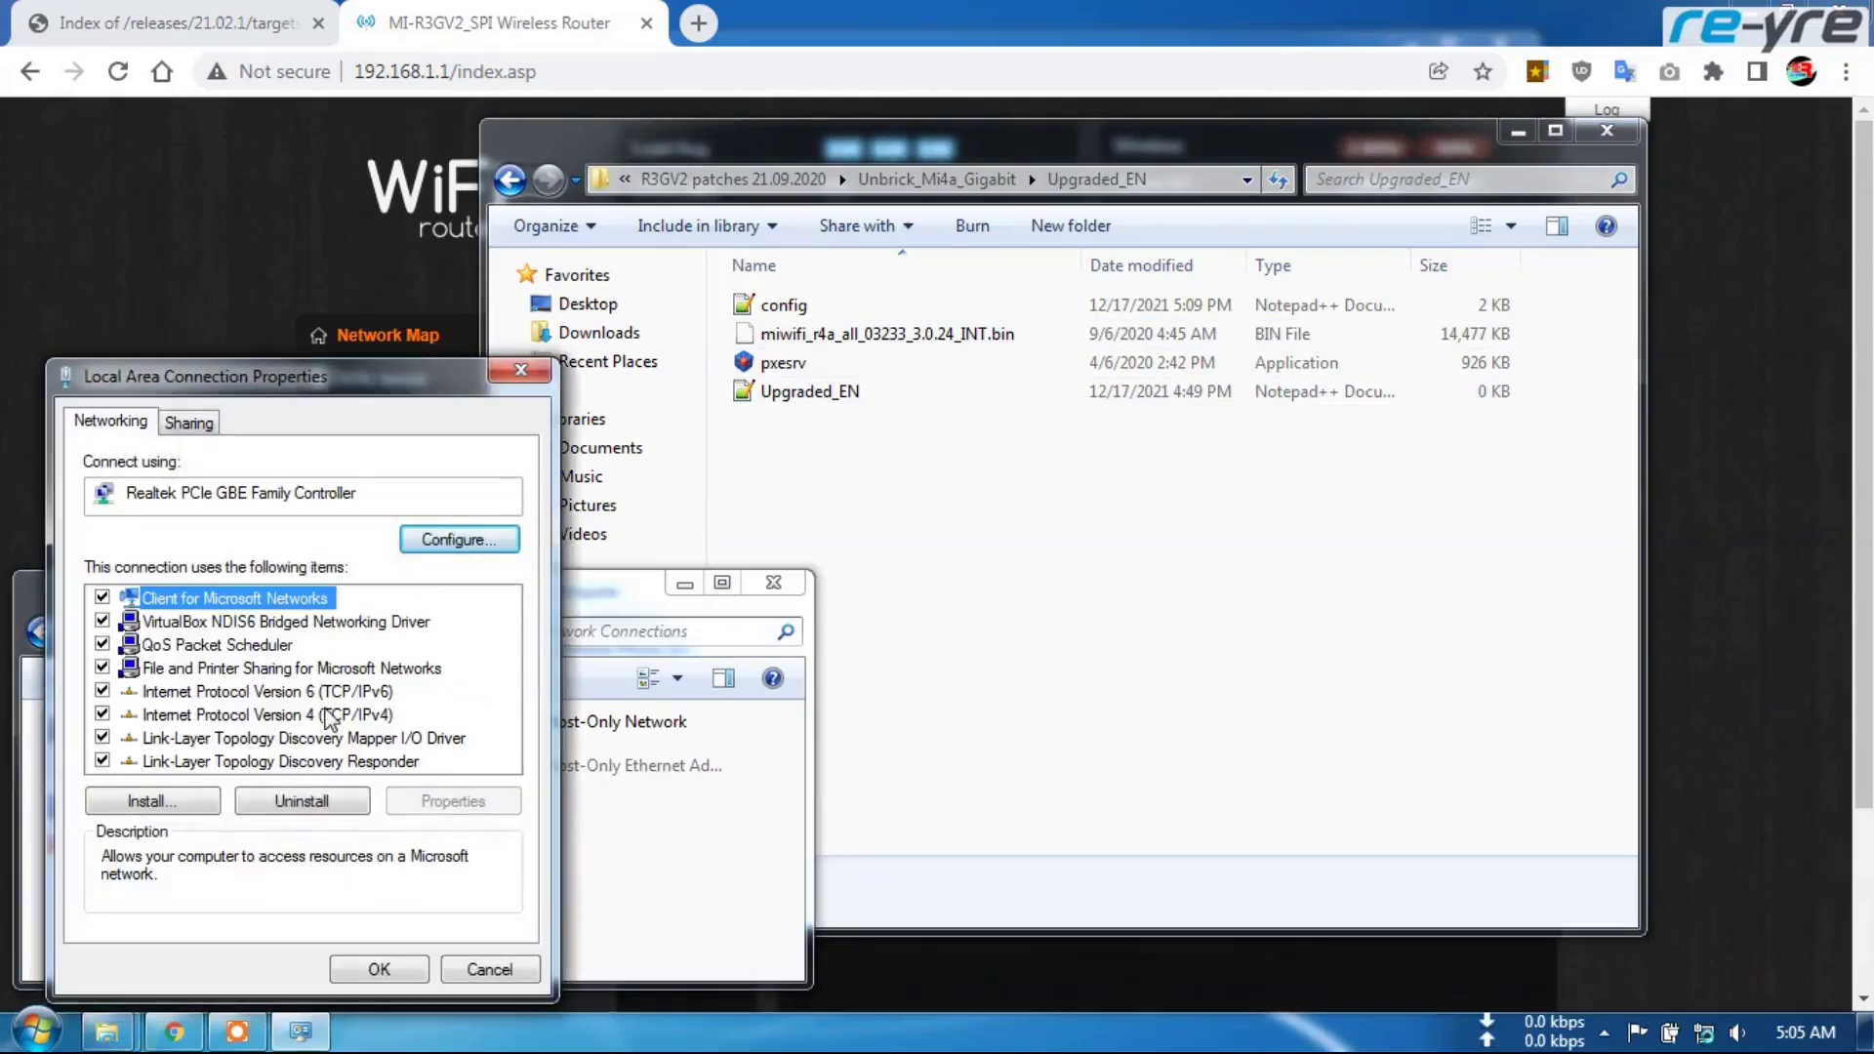
double_click(327, 714)
left_click(205, 592)
left_click(400, 625)
type("192 . 1")
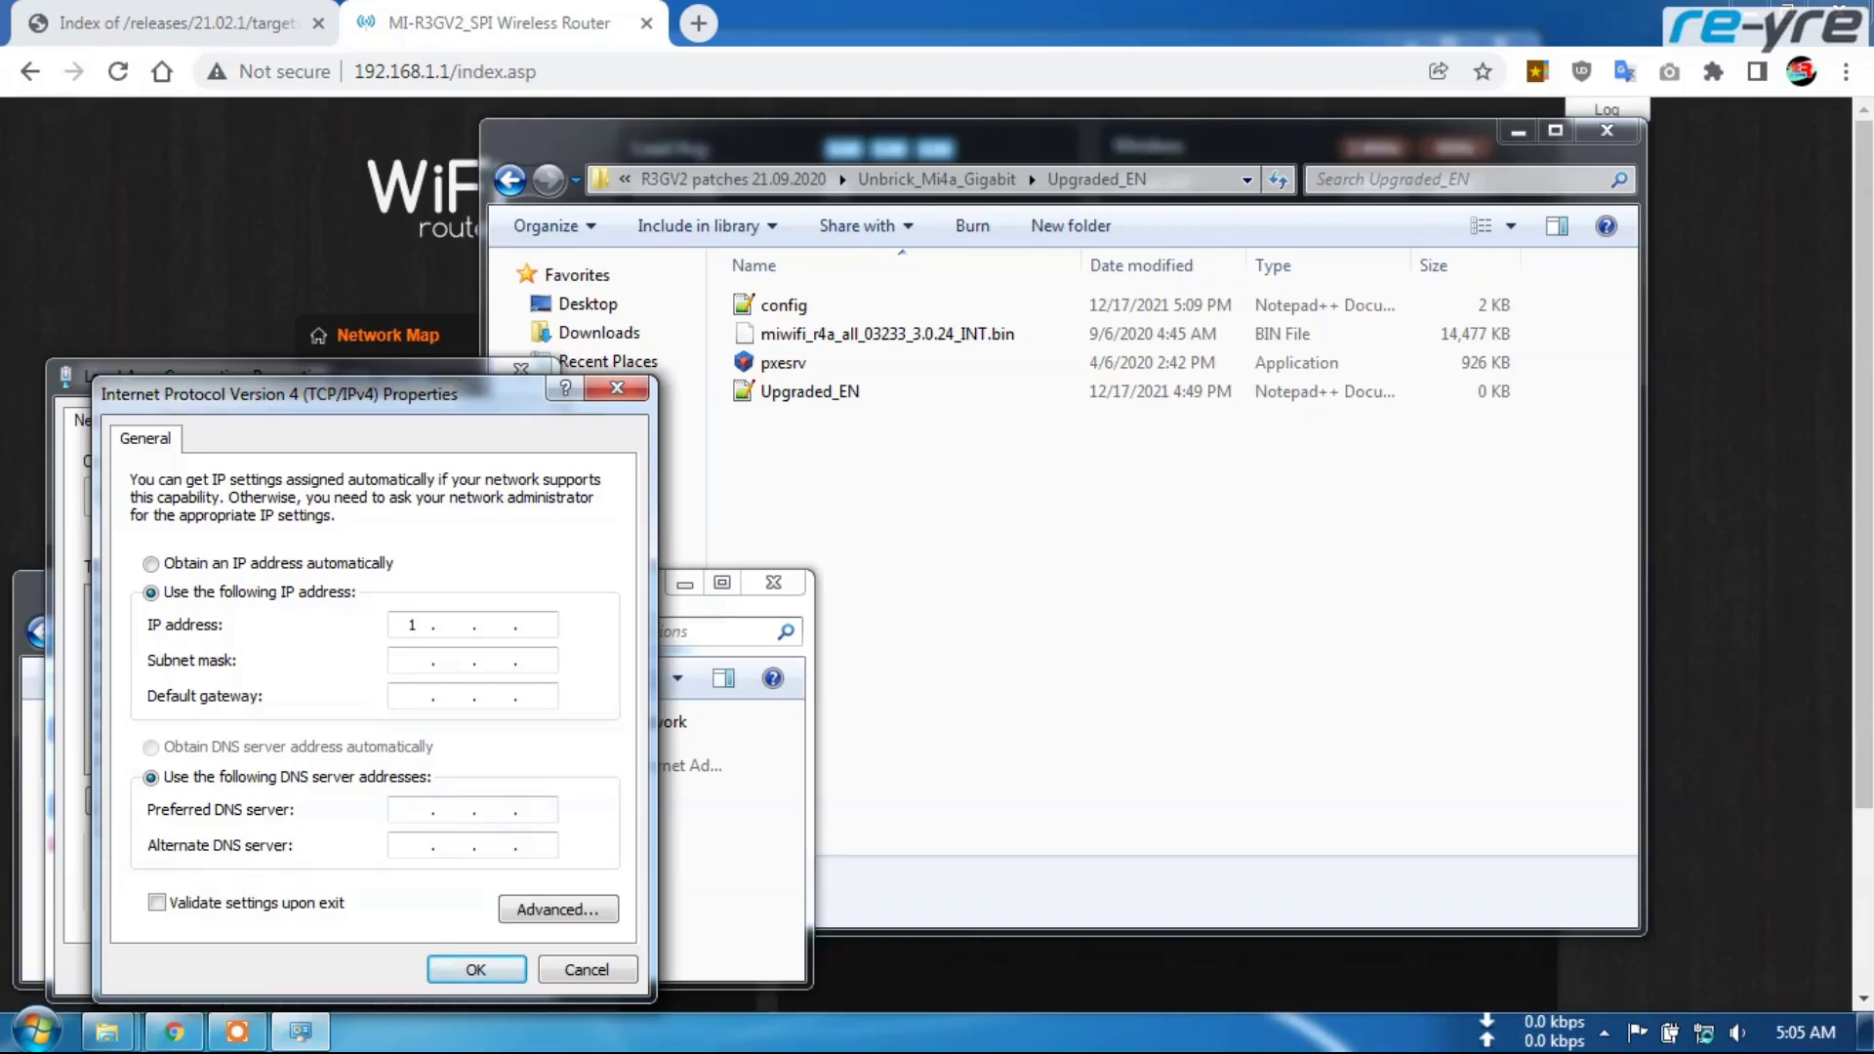
type("68 . 1 . 200")
left_click(415, 667)
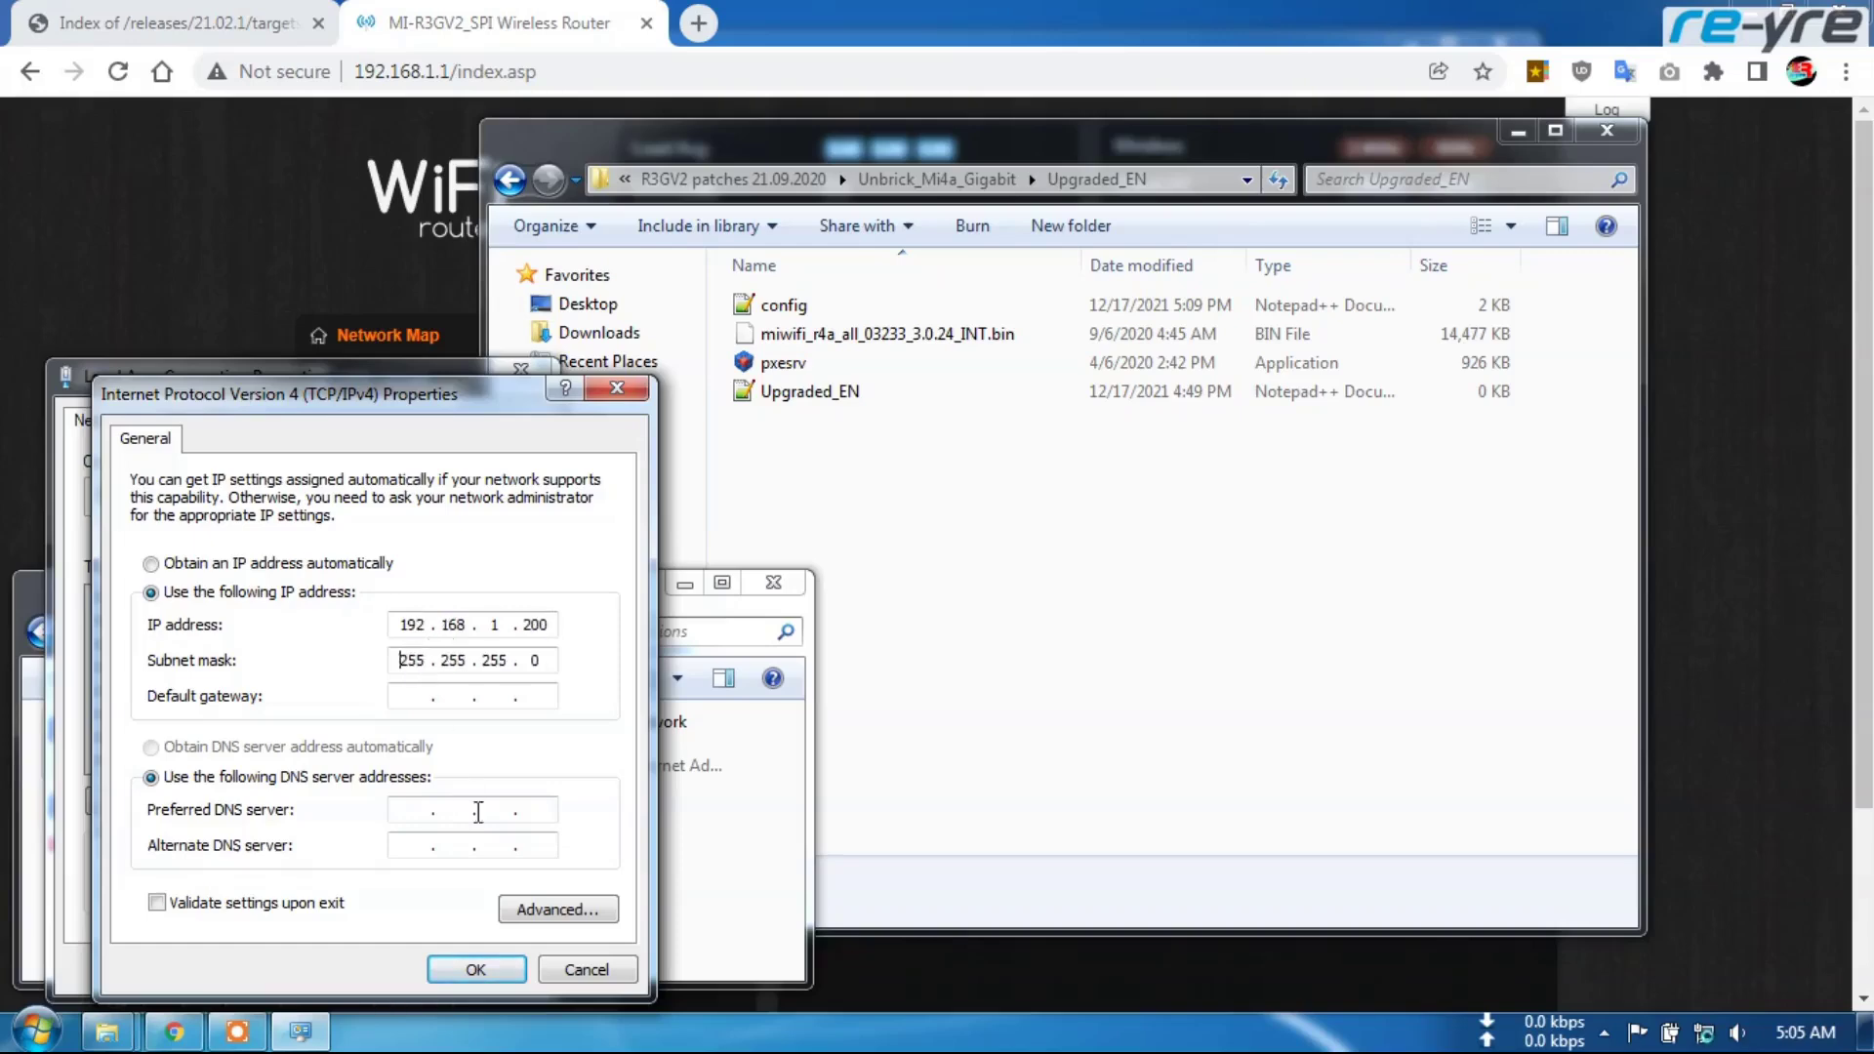
left_click(491, 971)
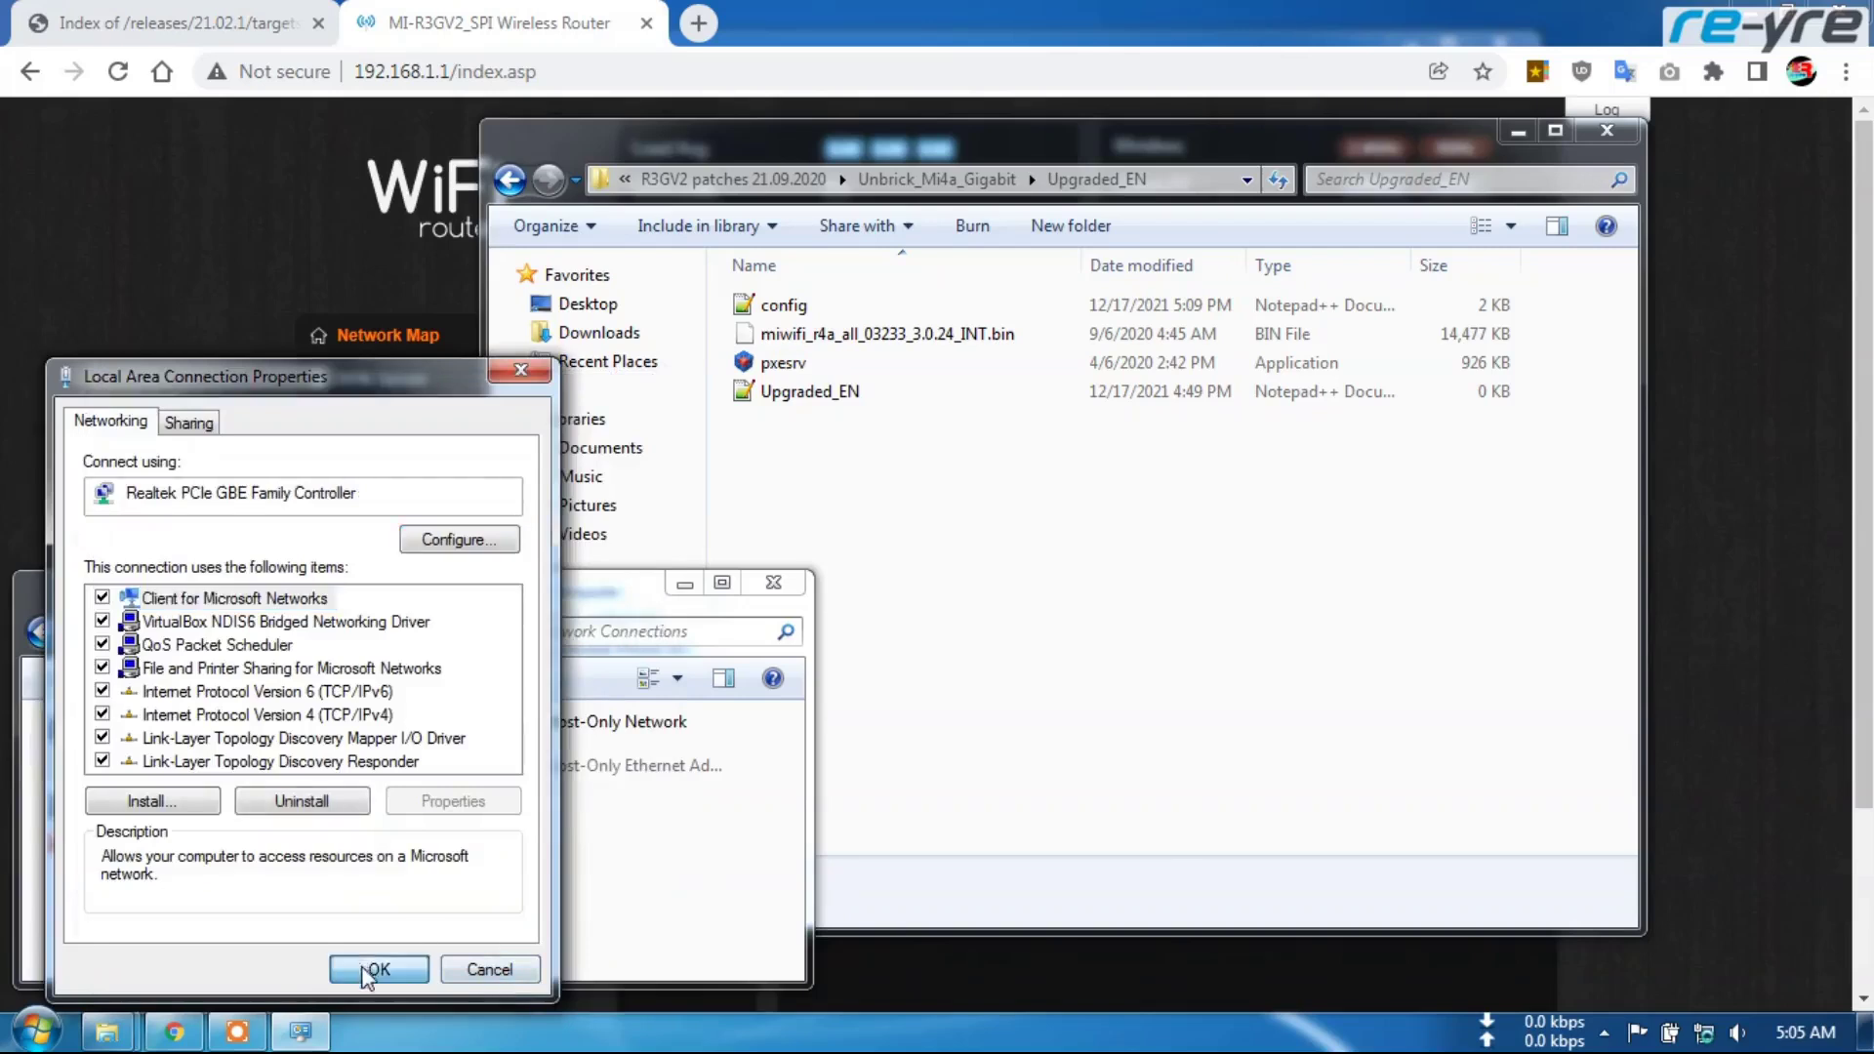
left_click(377, 970)
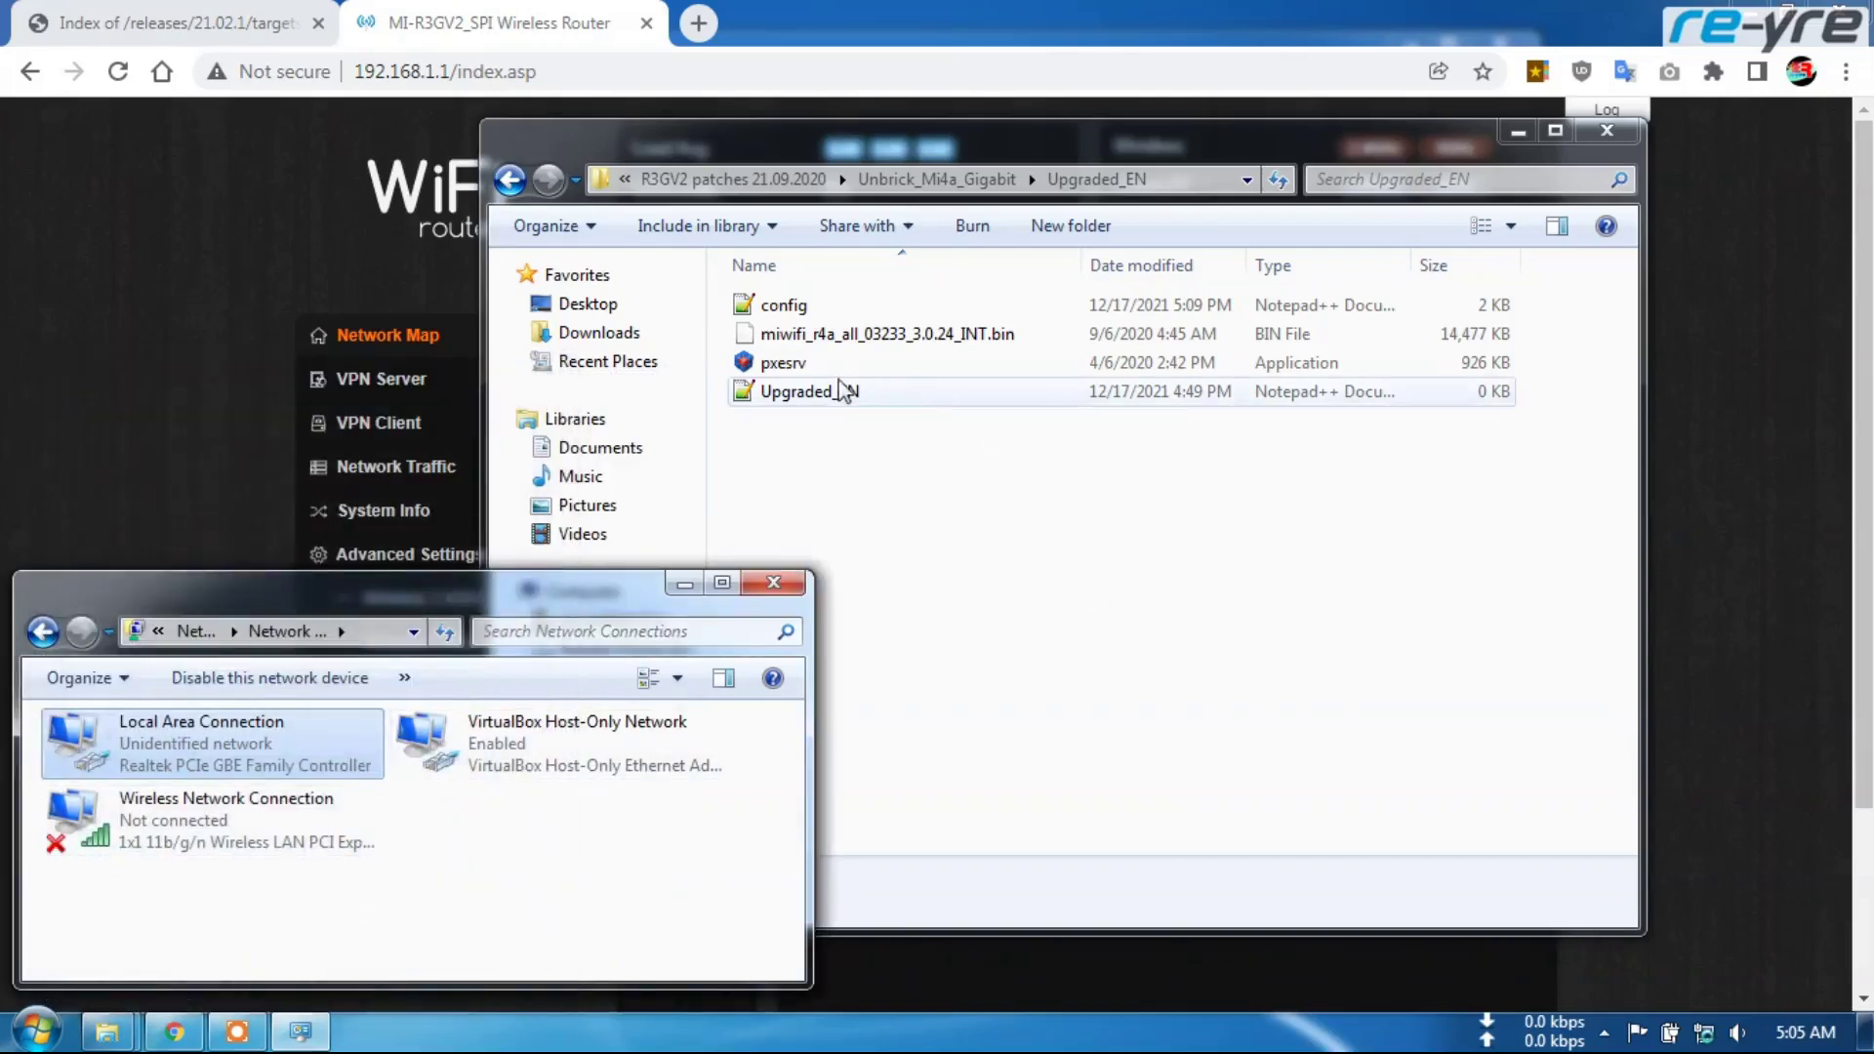
Launch pxesrv, set its DHCP server address to 192.168.1.200, and bring the servers online
left_click(789, 373)
double_click(788, 373)
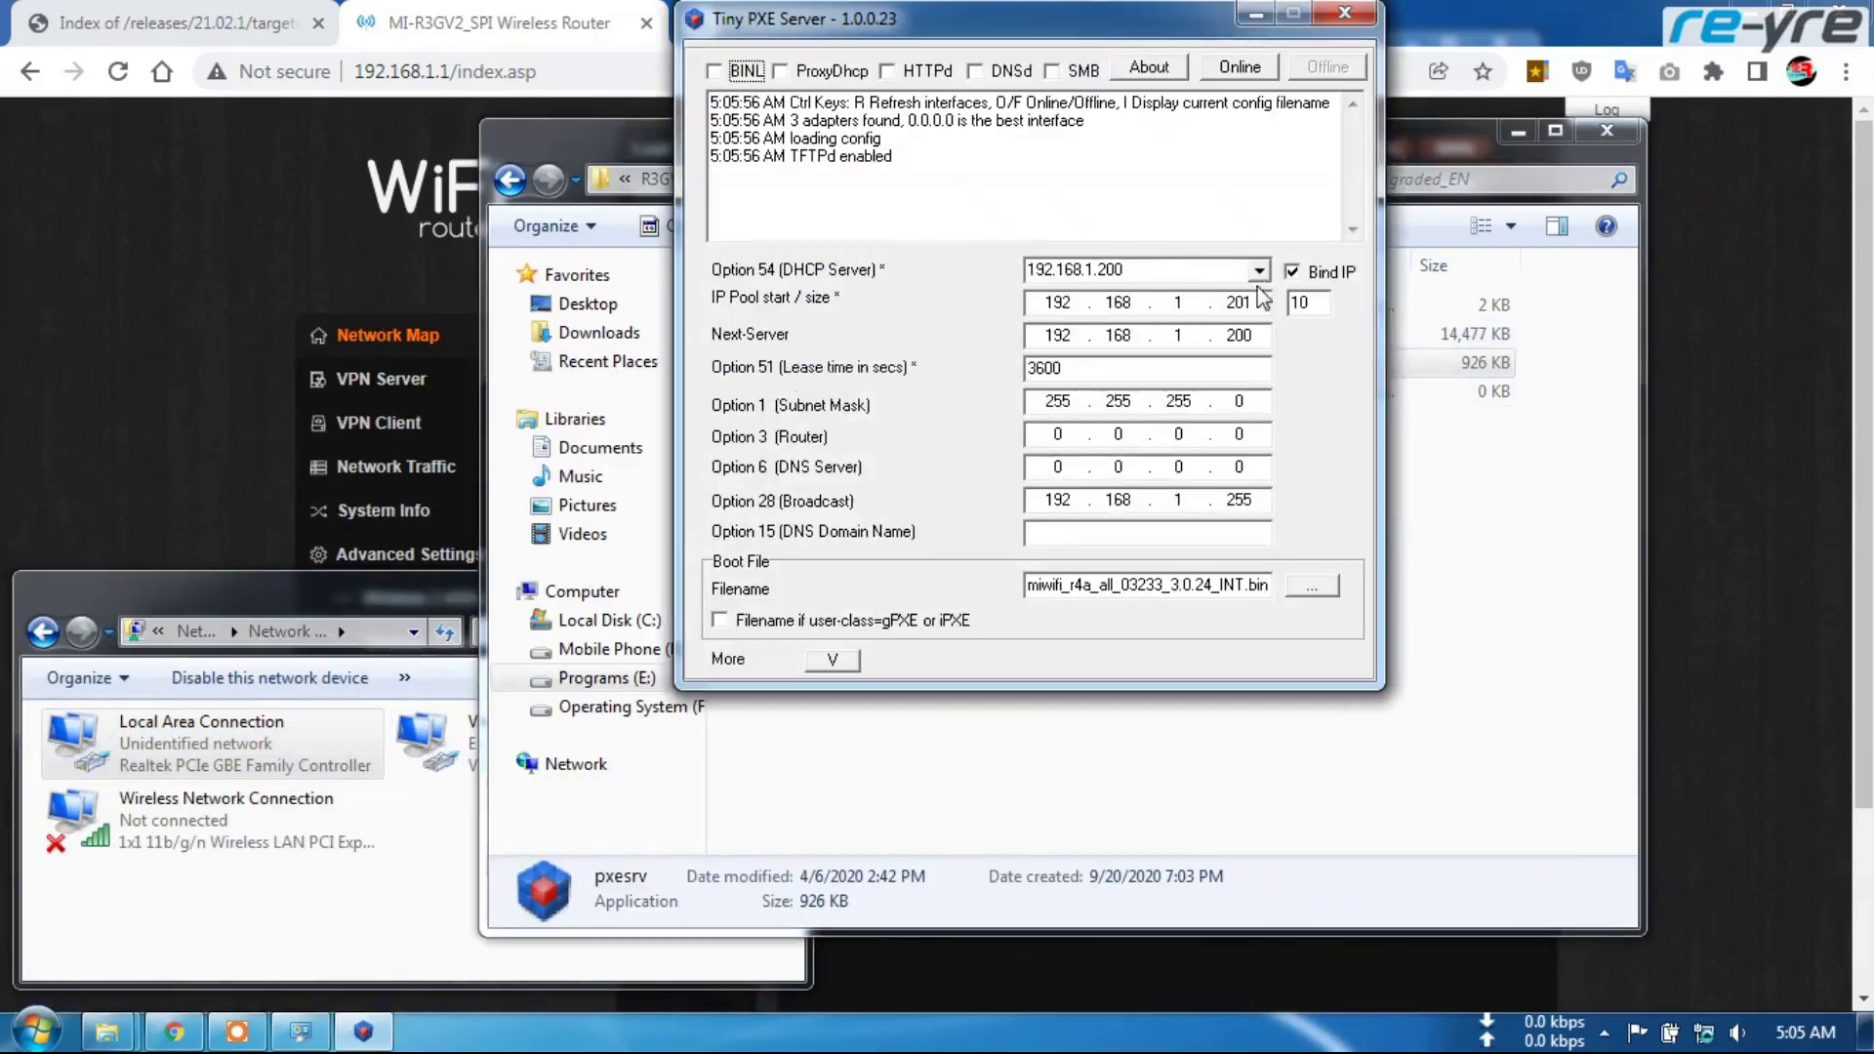
left_click(1261, 272)
left_click(1106, 295)
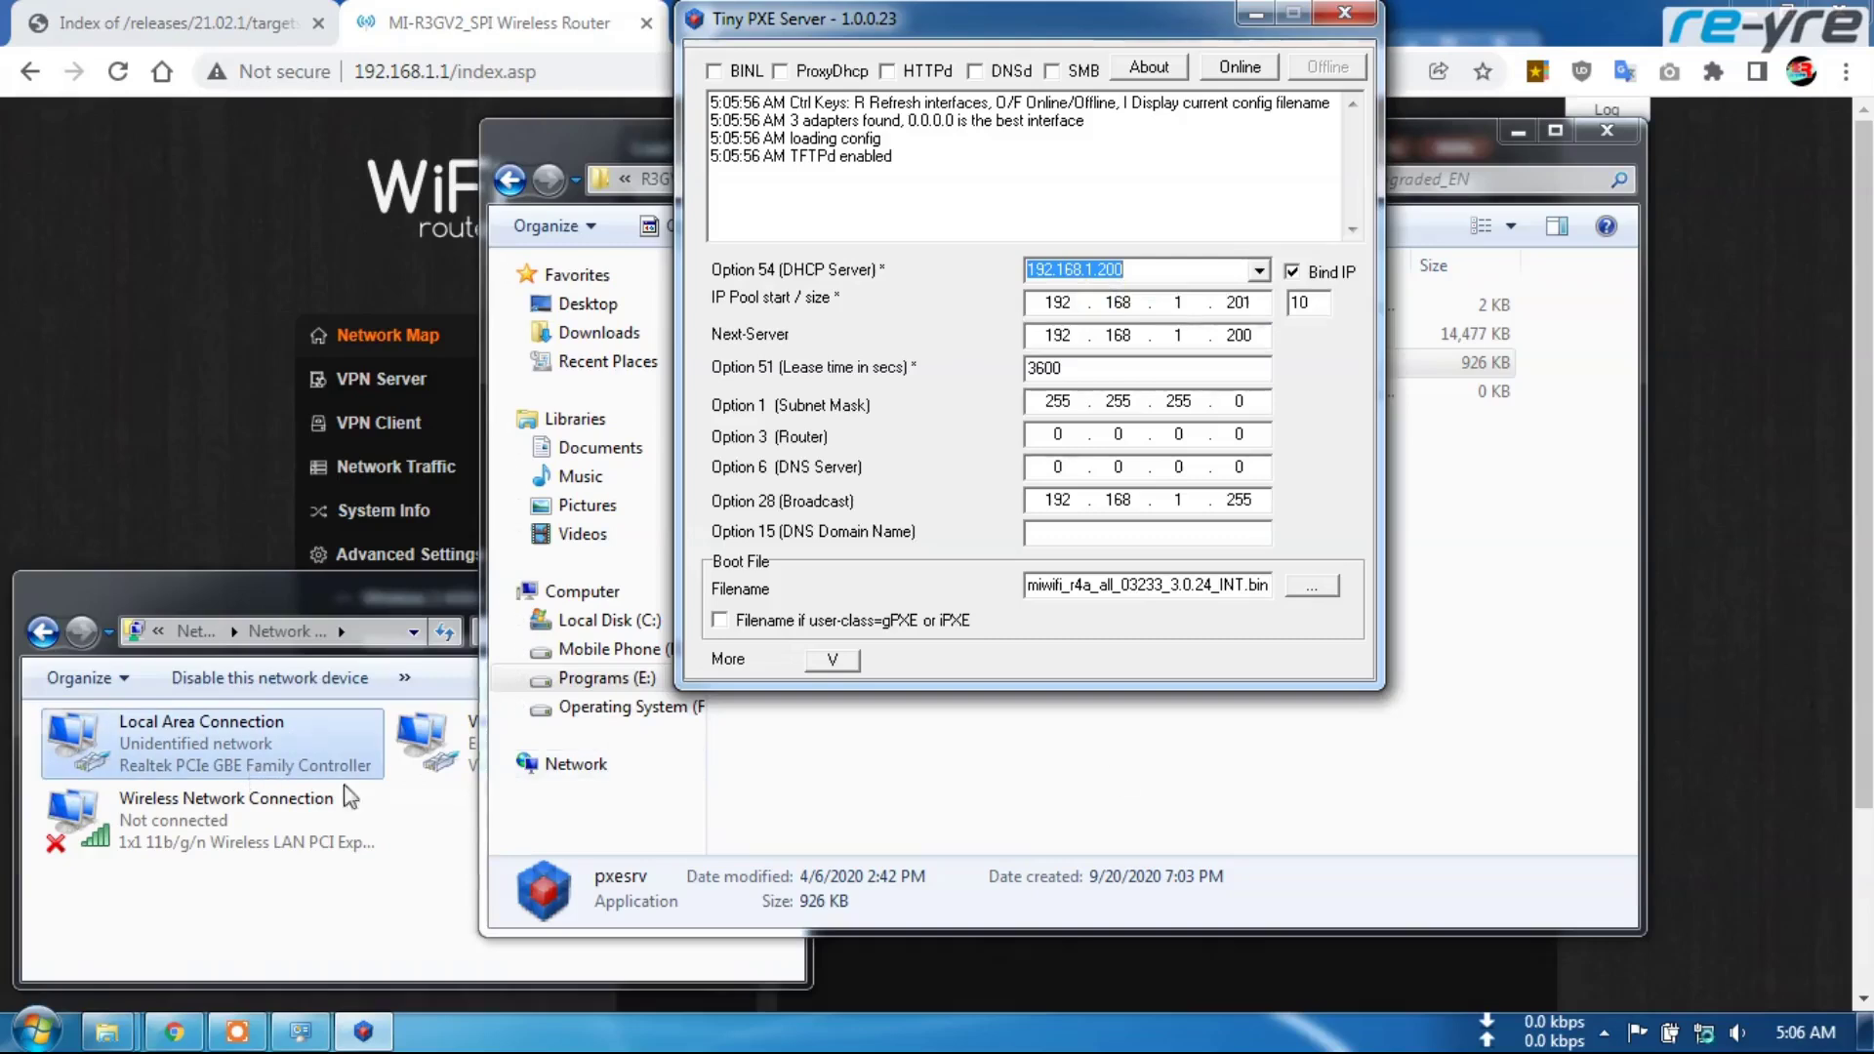
left_click(1241, 73)
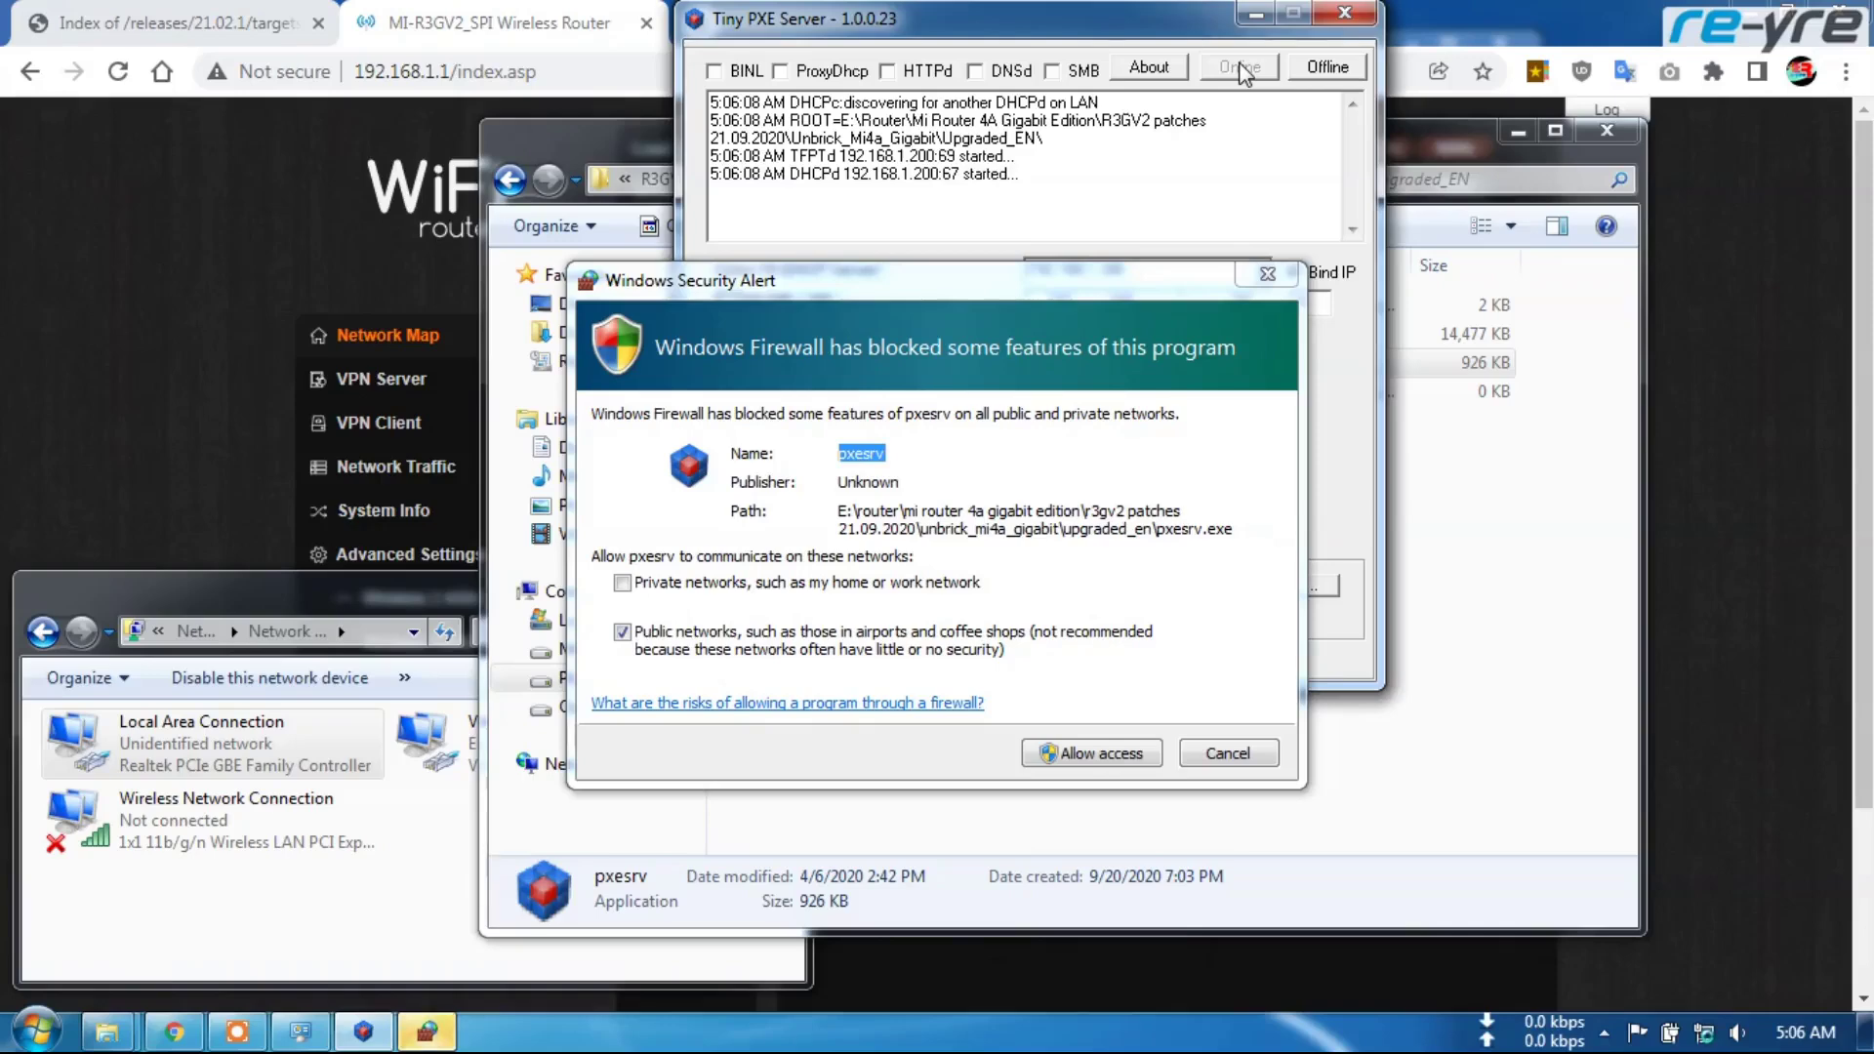
Allow pxesrv through the firewall, wait for the TFTP firmware read, then take the servers offline
left_click(1109, 694)
left_click(1064, 747)
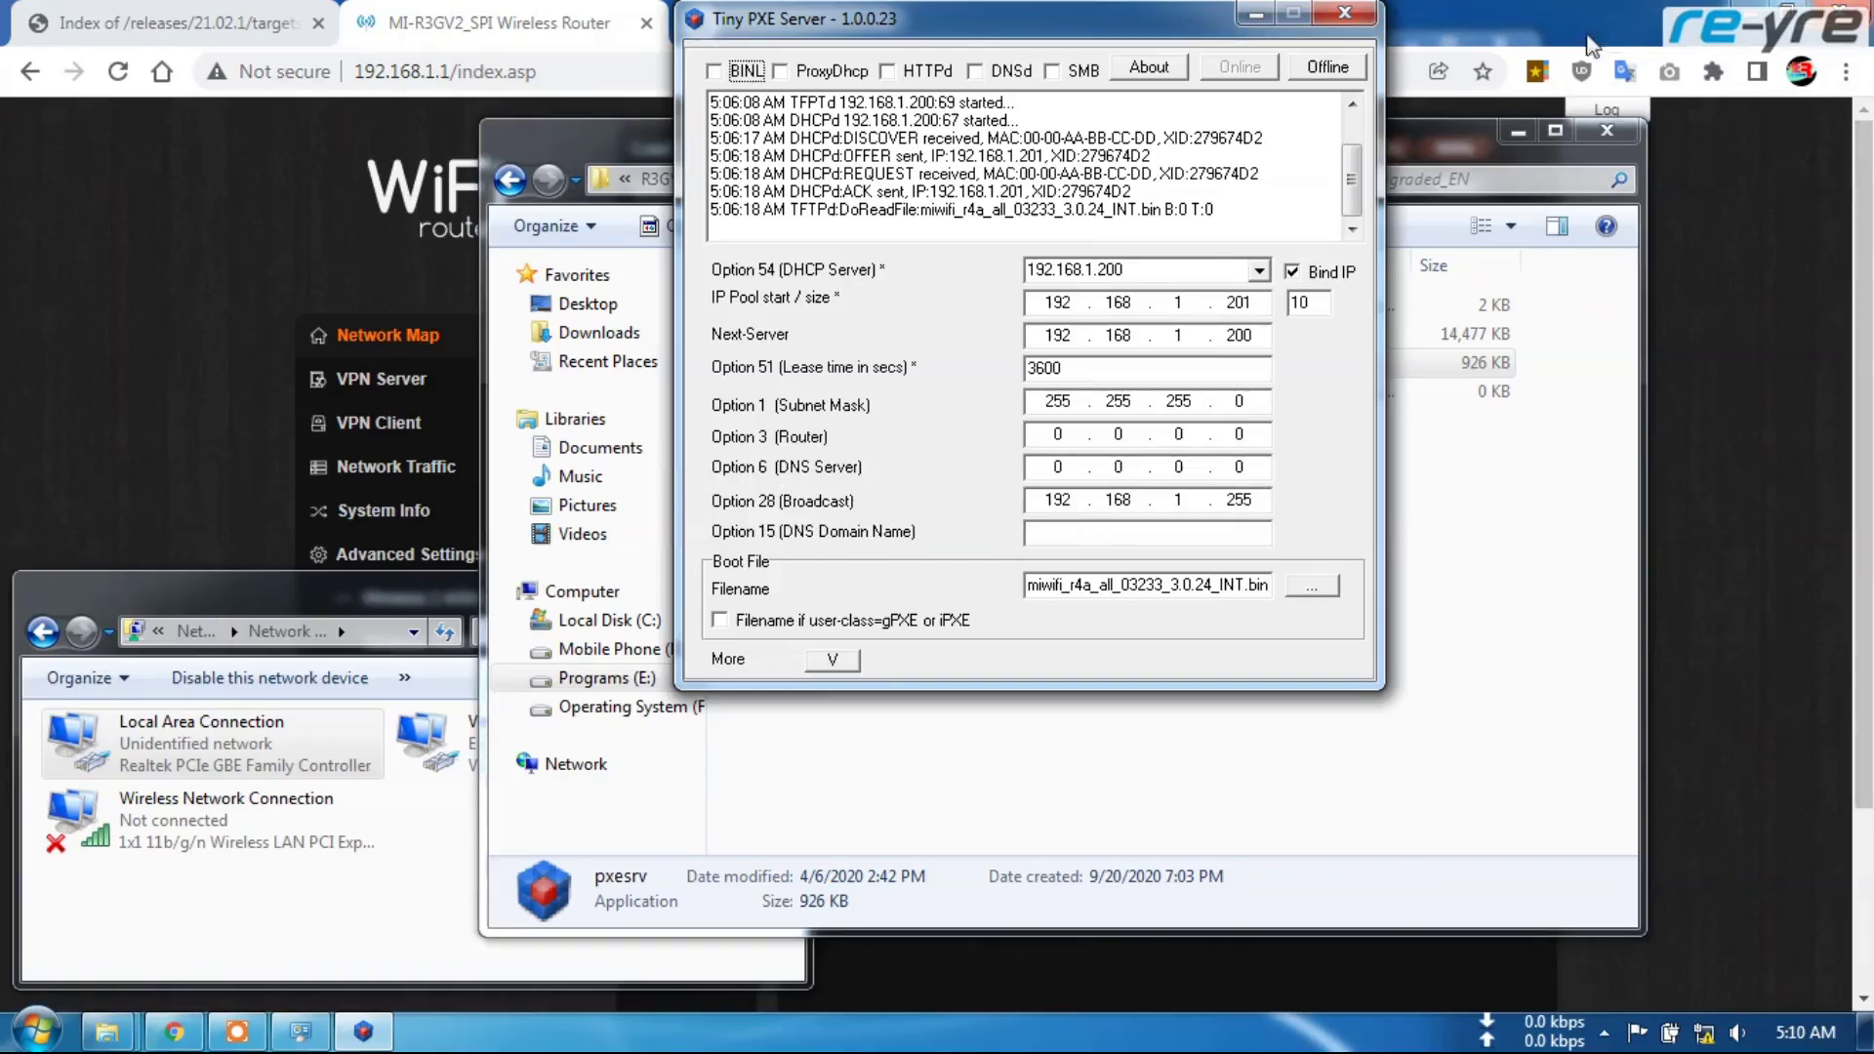
left_click(1325, 78)
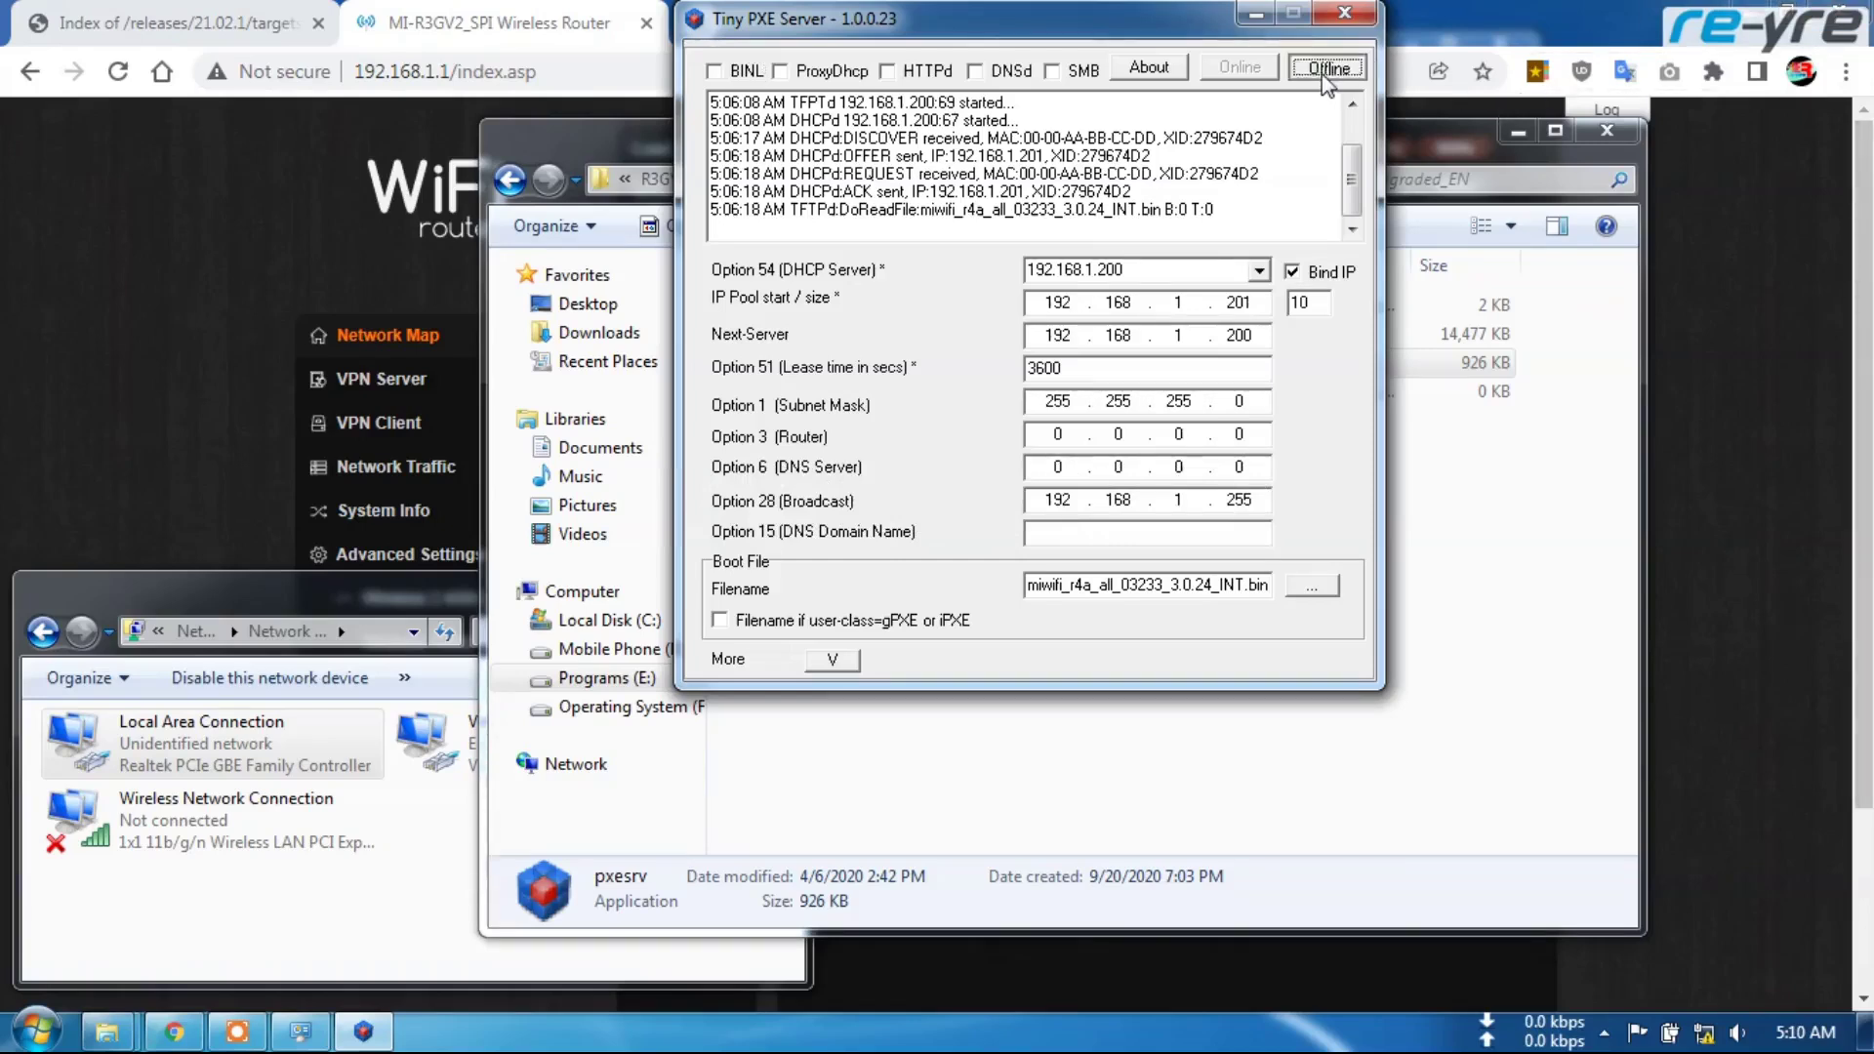
Close Tiny PXE Server and switch Local Area Connection back to automatic IP and DNS addresses
left_click(1344, 19)
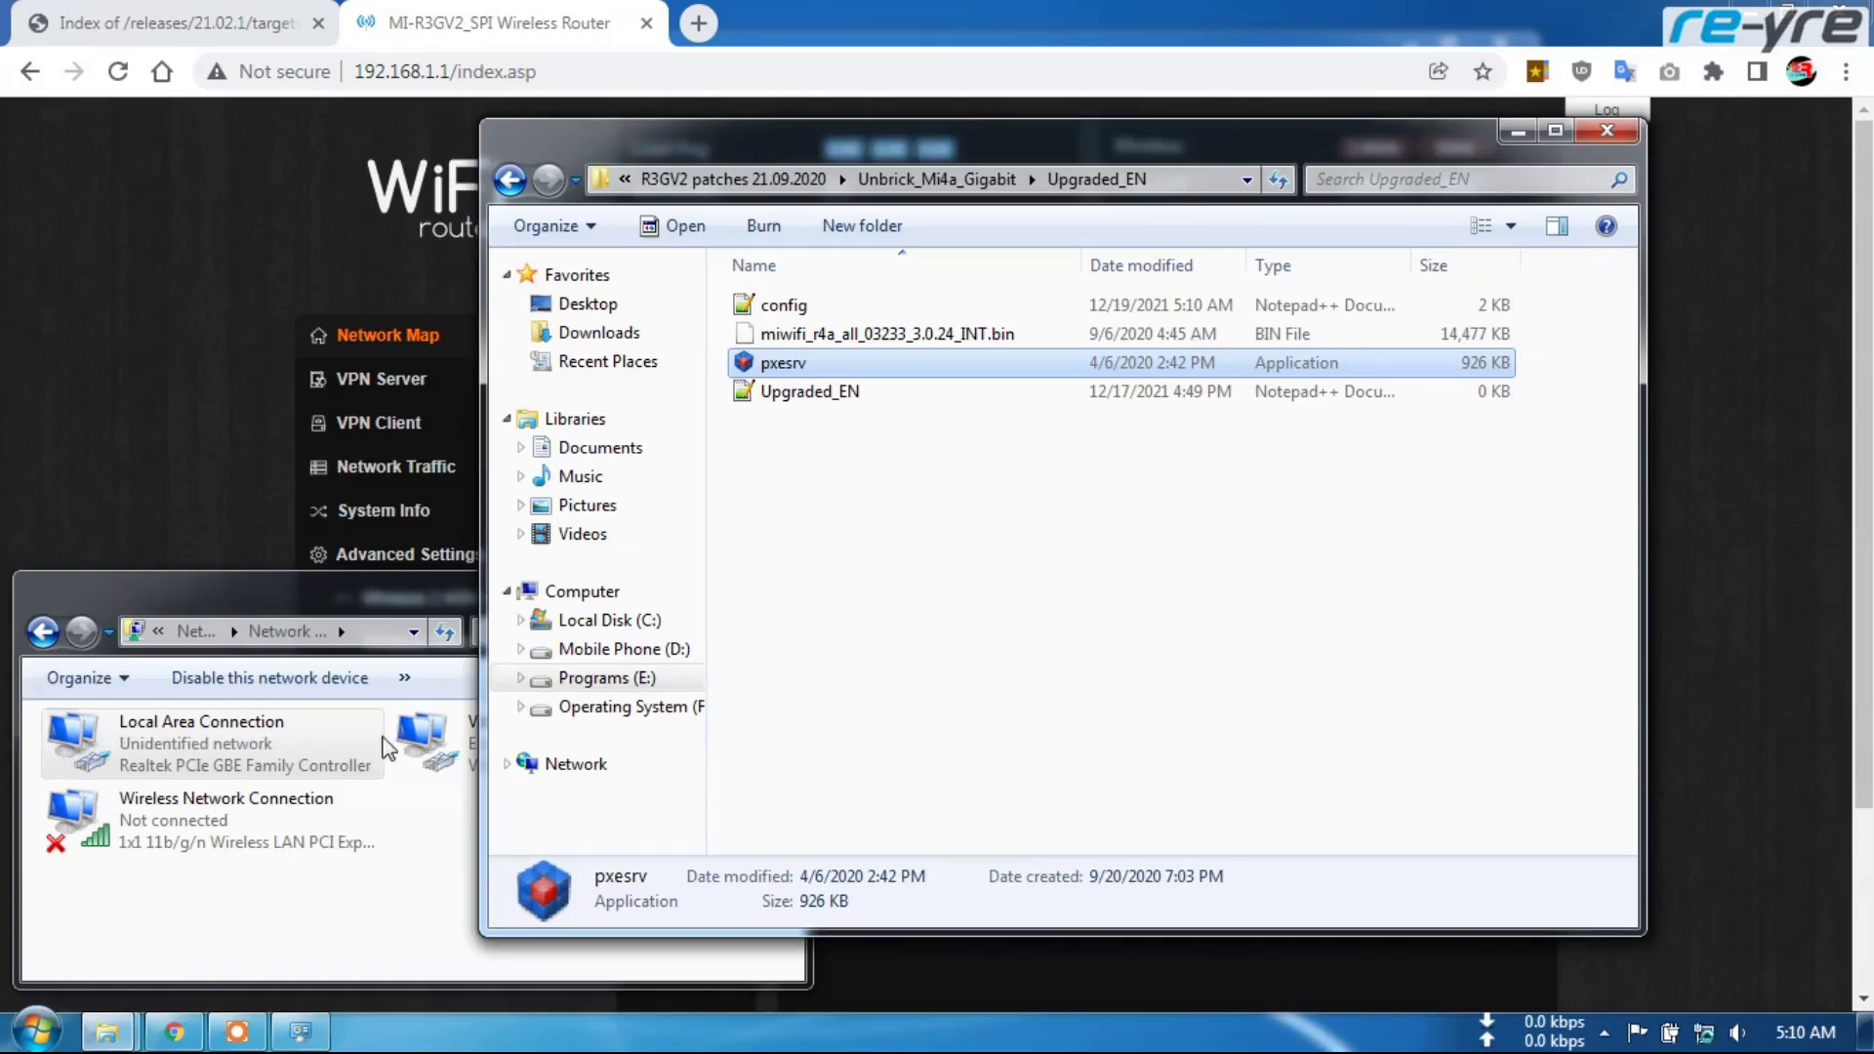
right_click(230, 766)
left_click(298, 748)
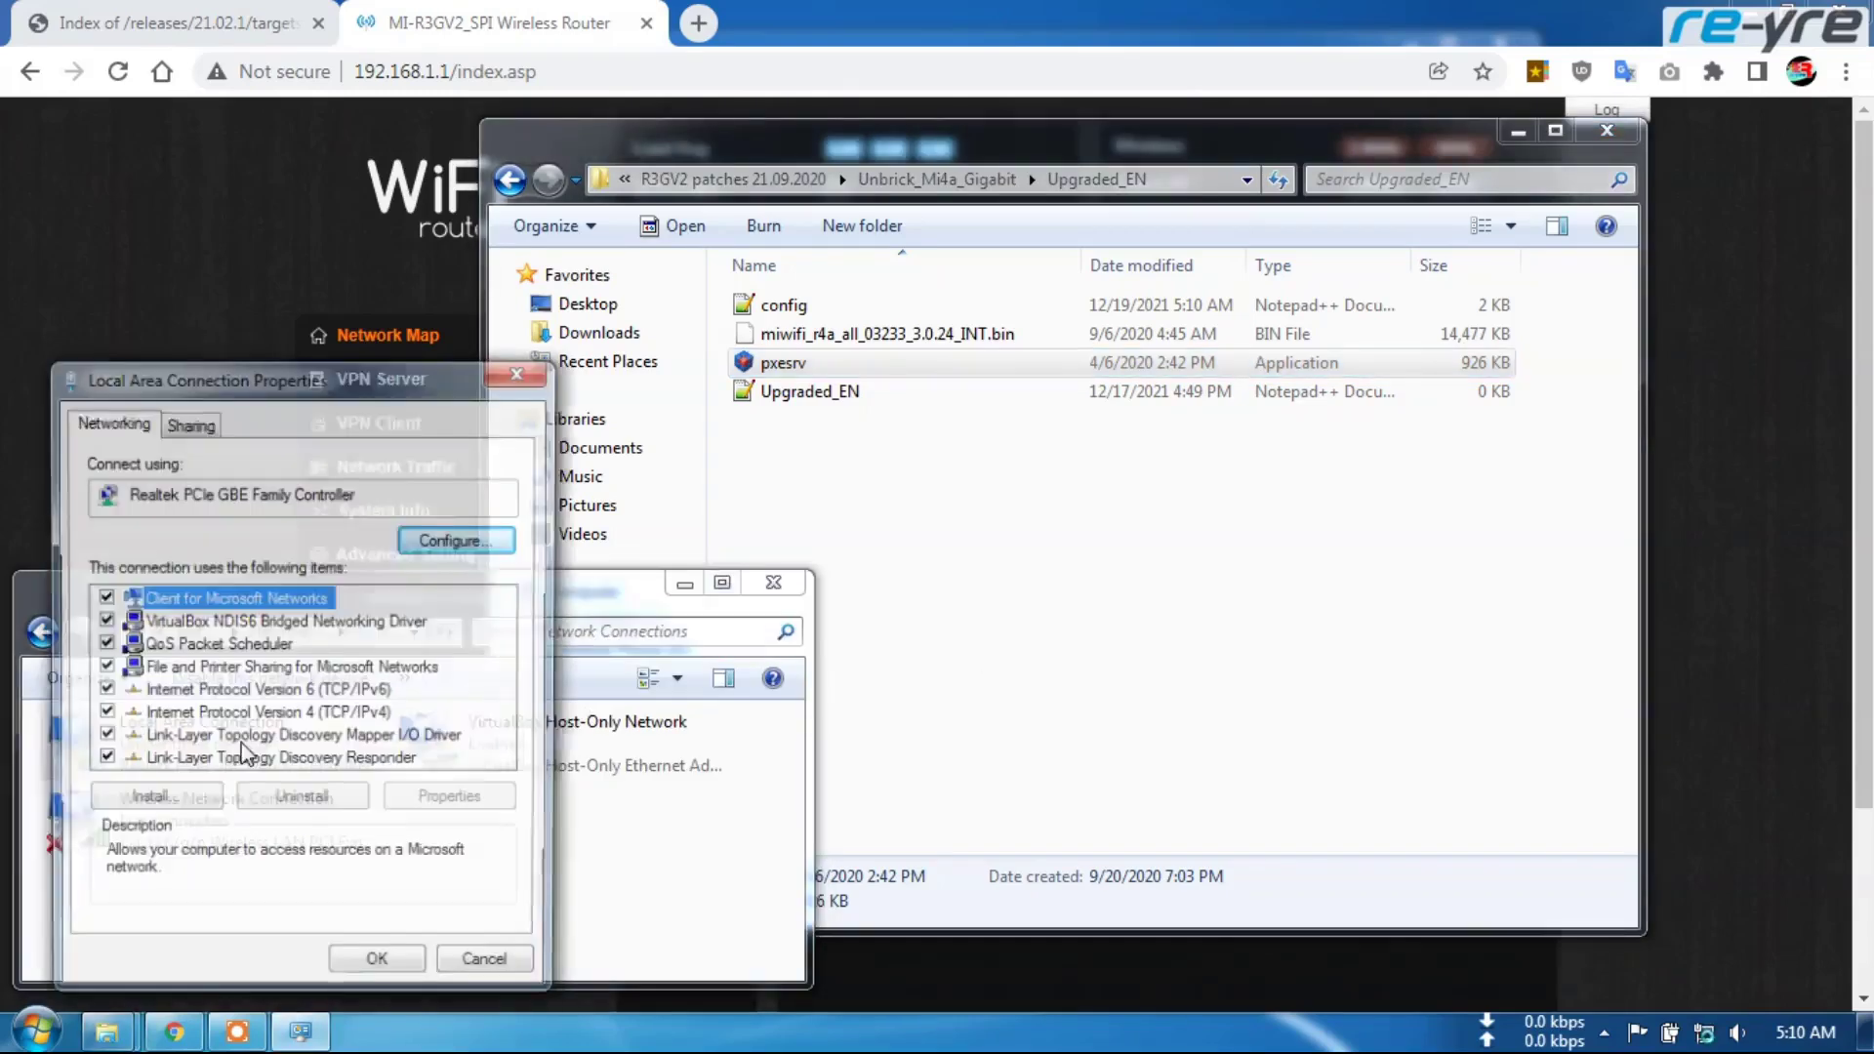
double_click(324, 727)
left_click(153, 564)
left_click(156, 747)
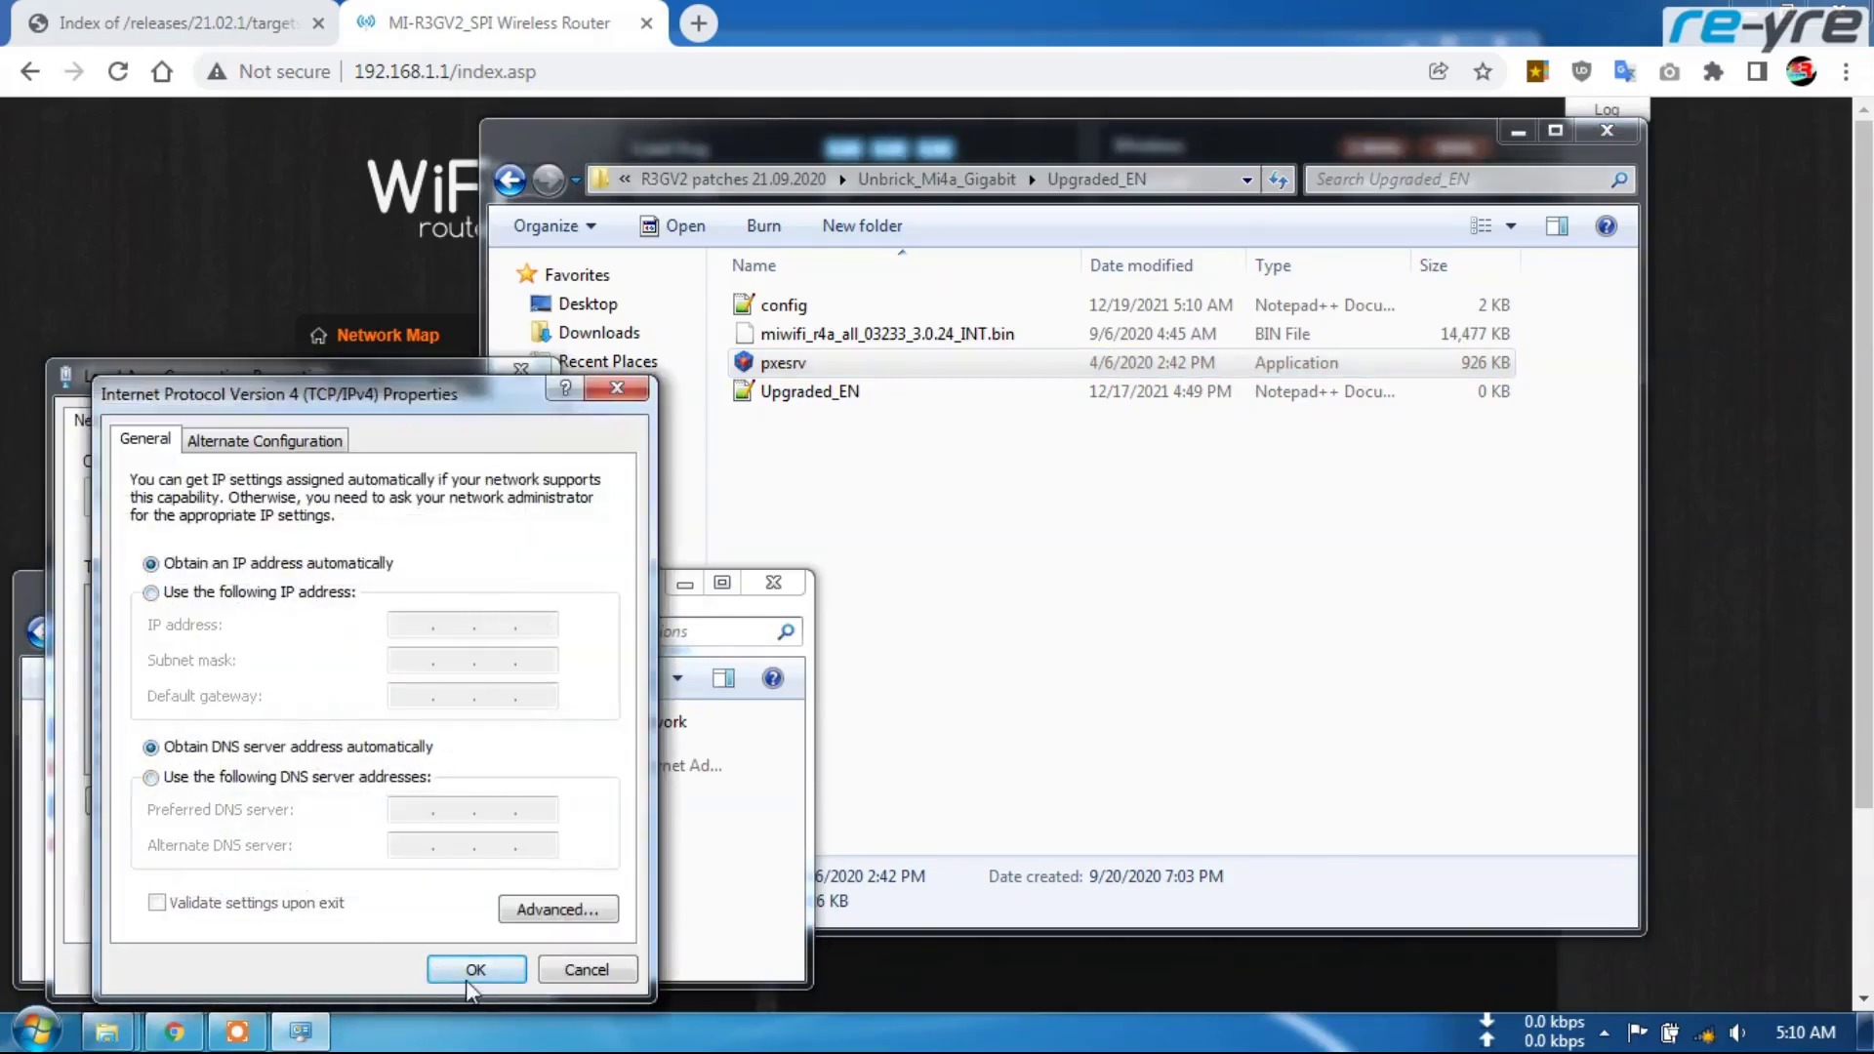
left_click(475, 970)
left_click(400, 978)
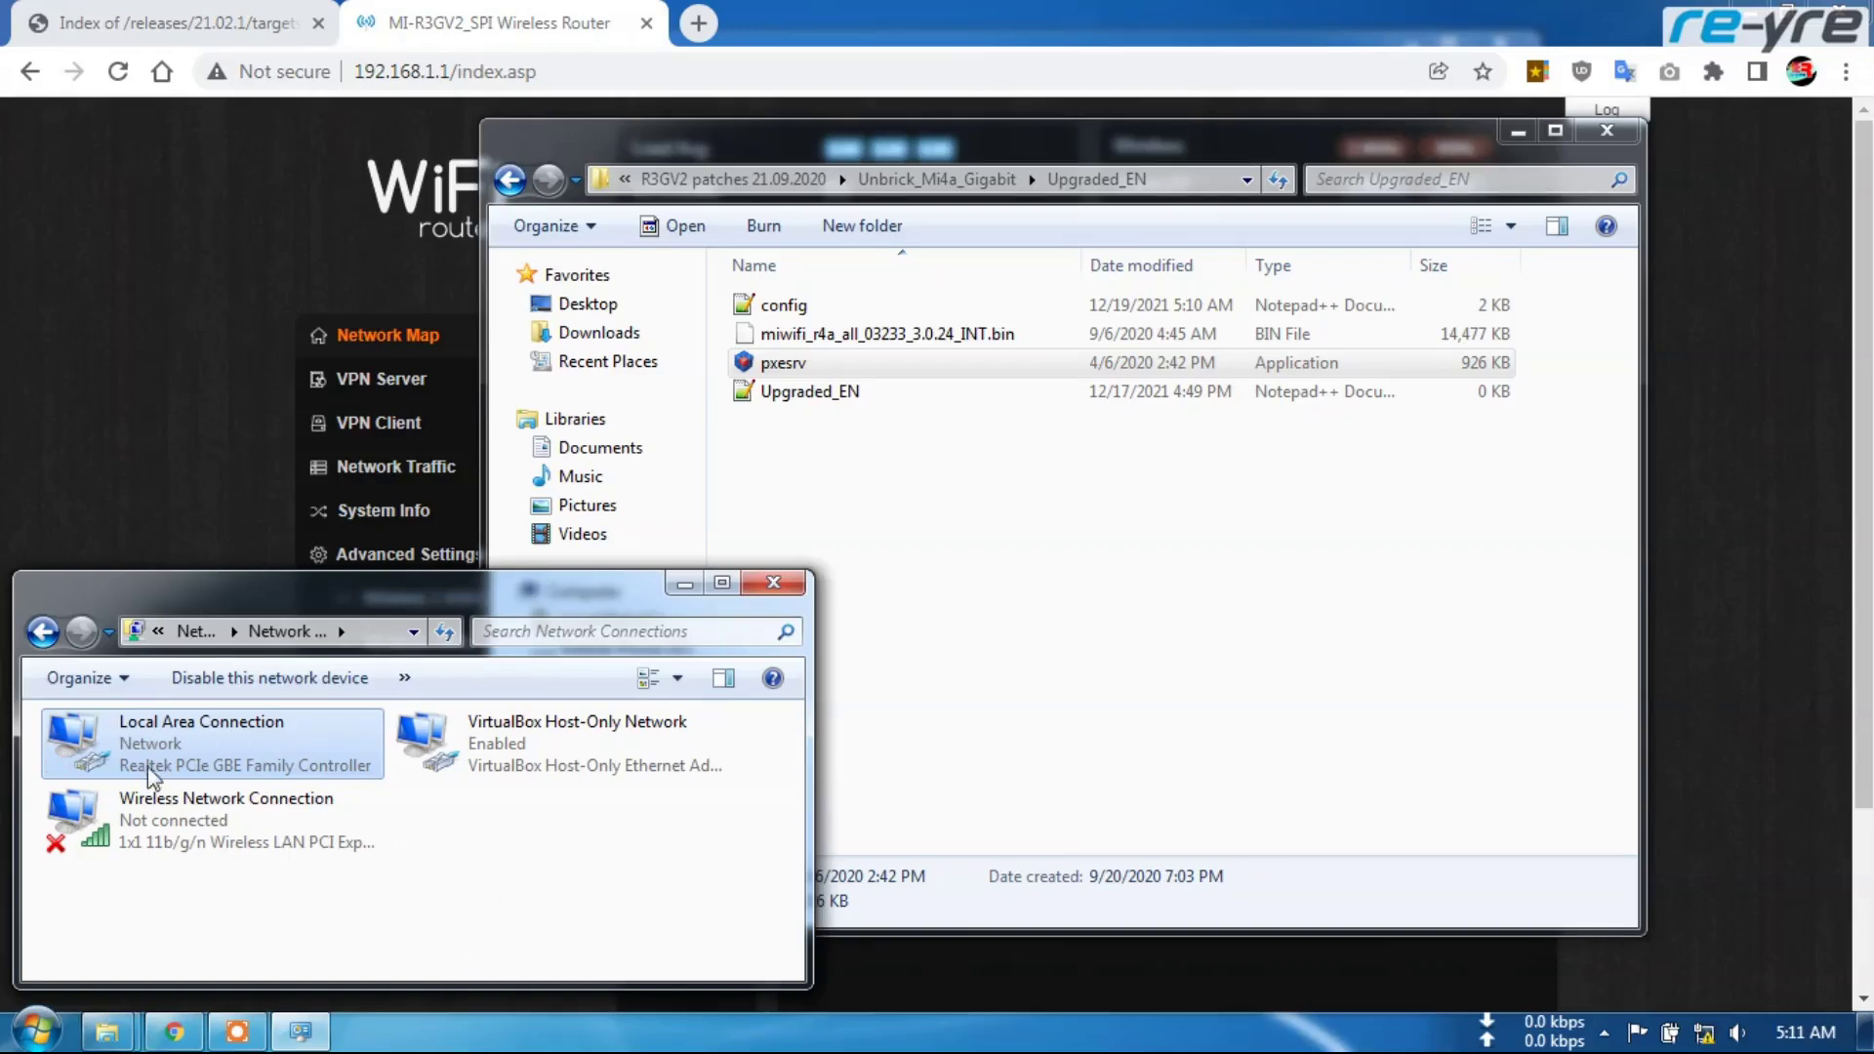
right_click(187, 771)
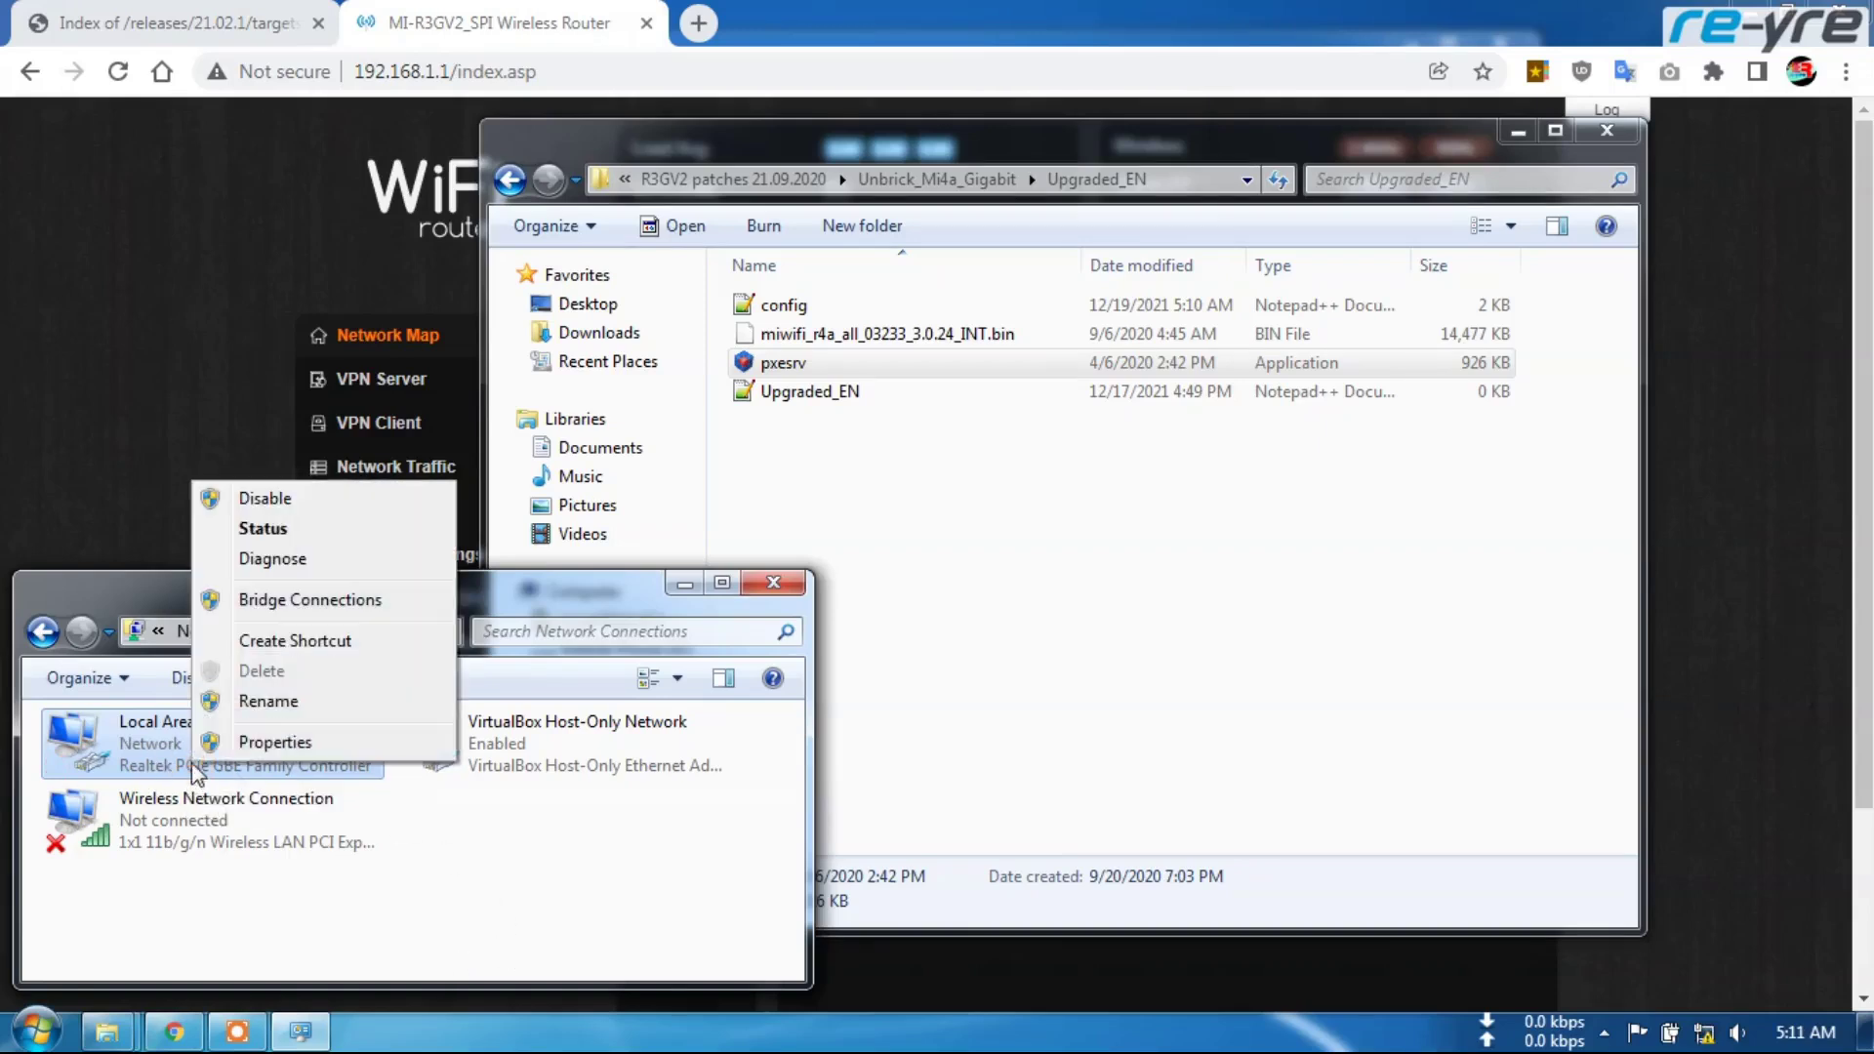
left_click(246, 531)
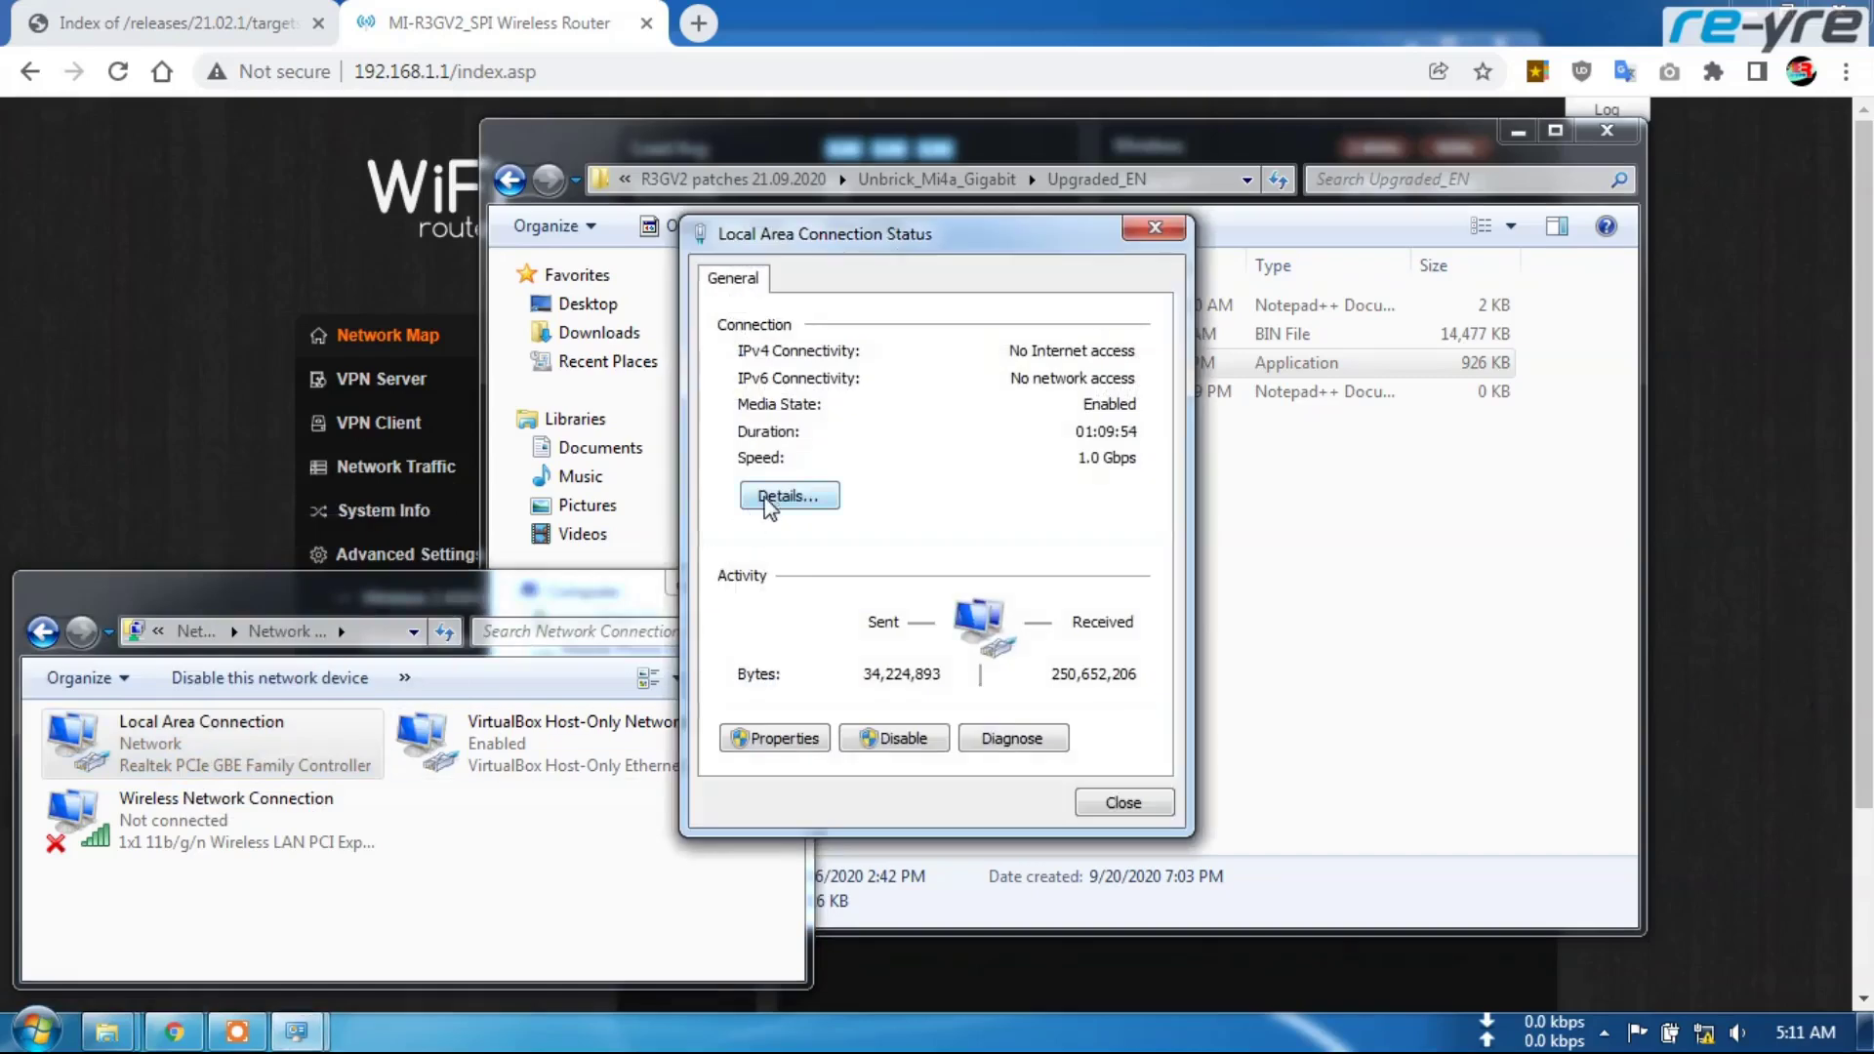
left_click(770, 498)
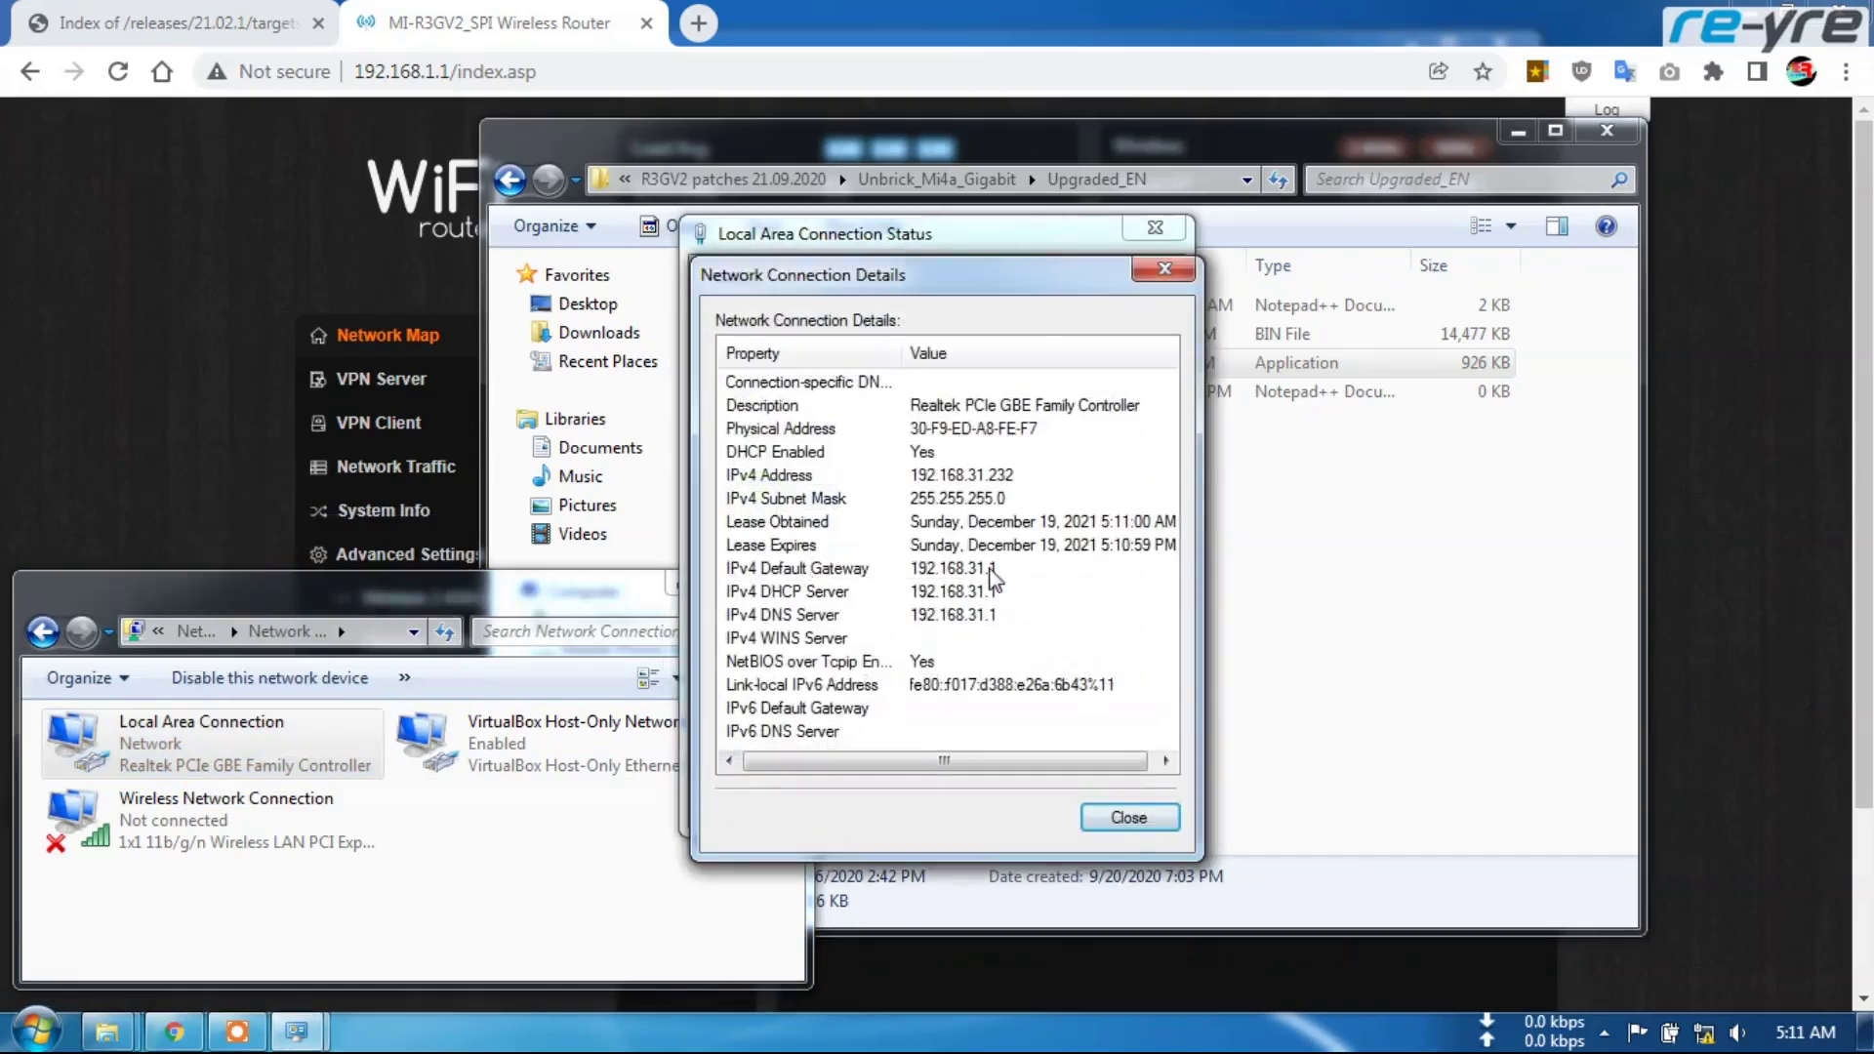
left_click(1129, 817)
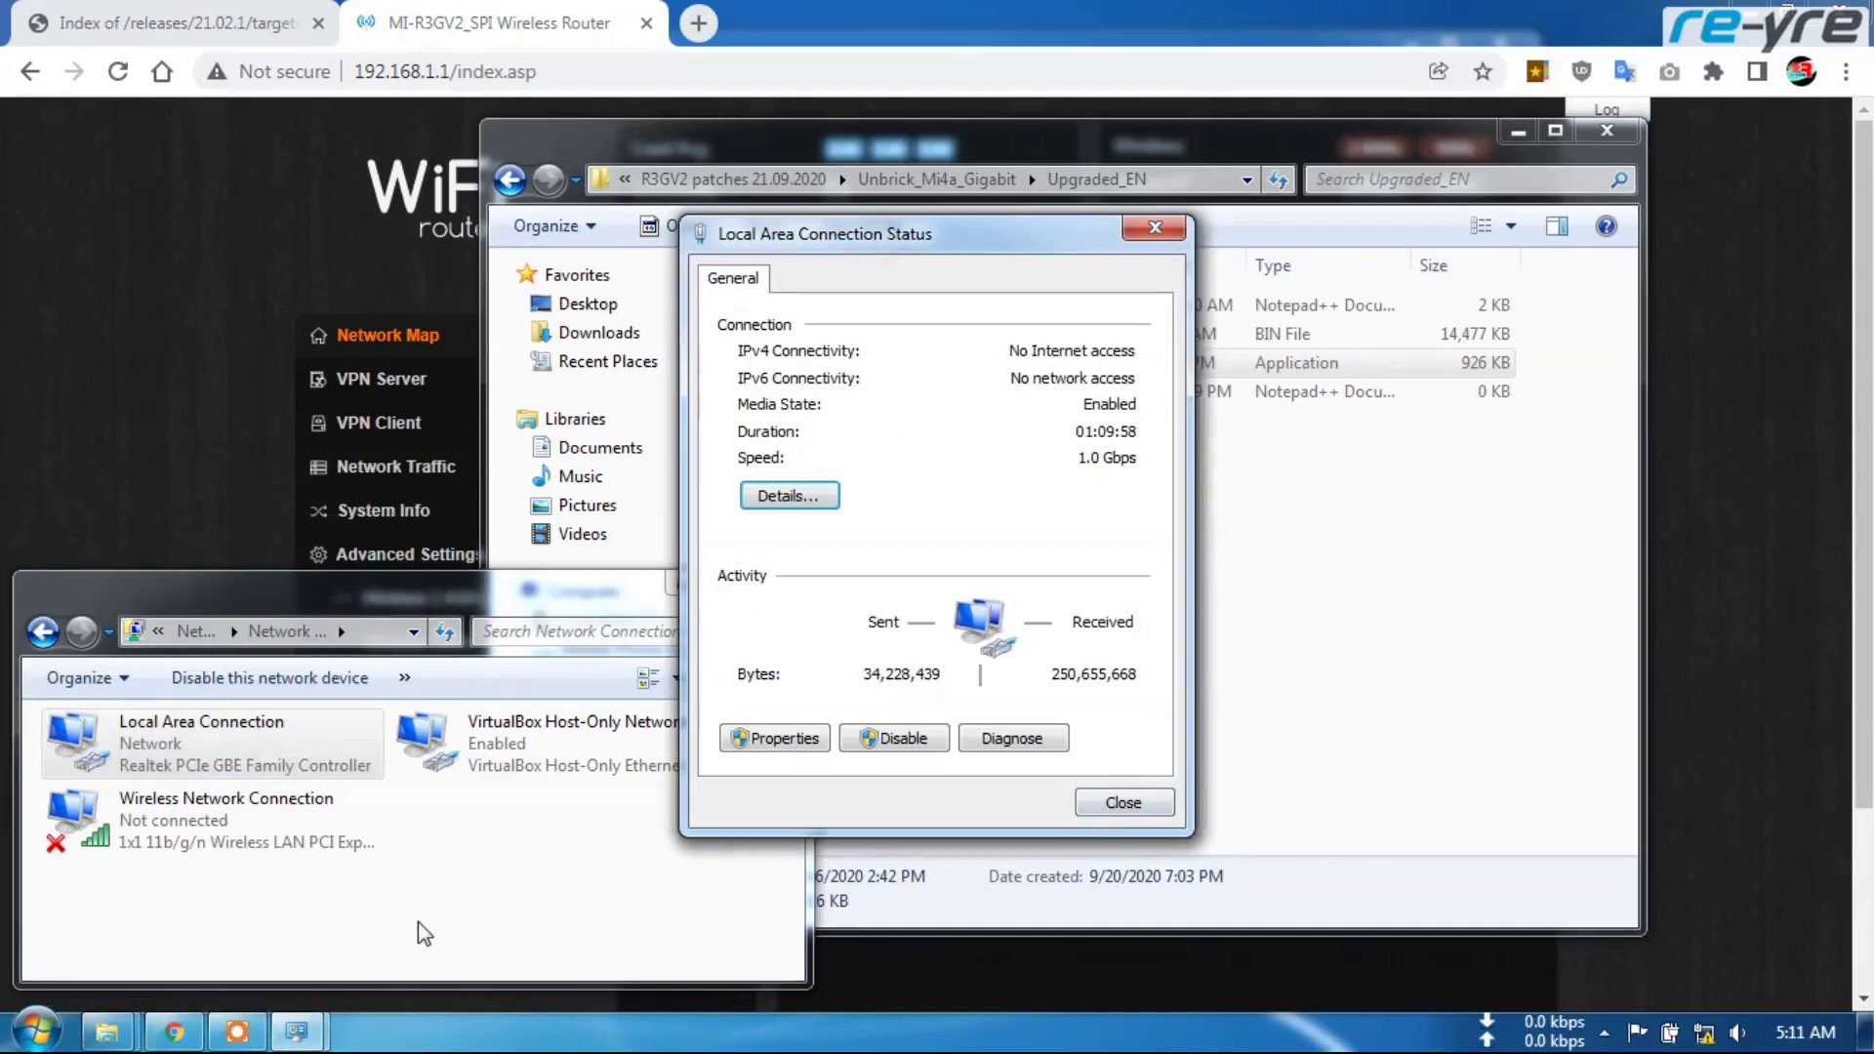
left_click(1124, 803)
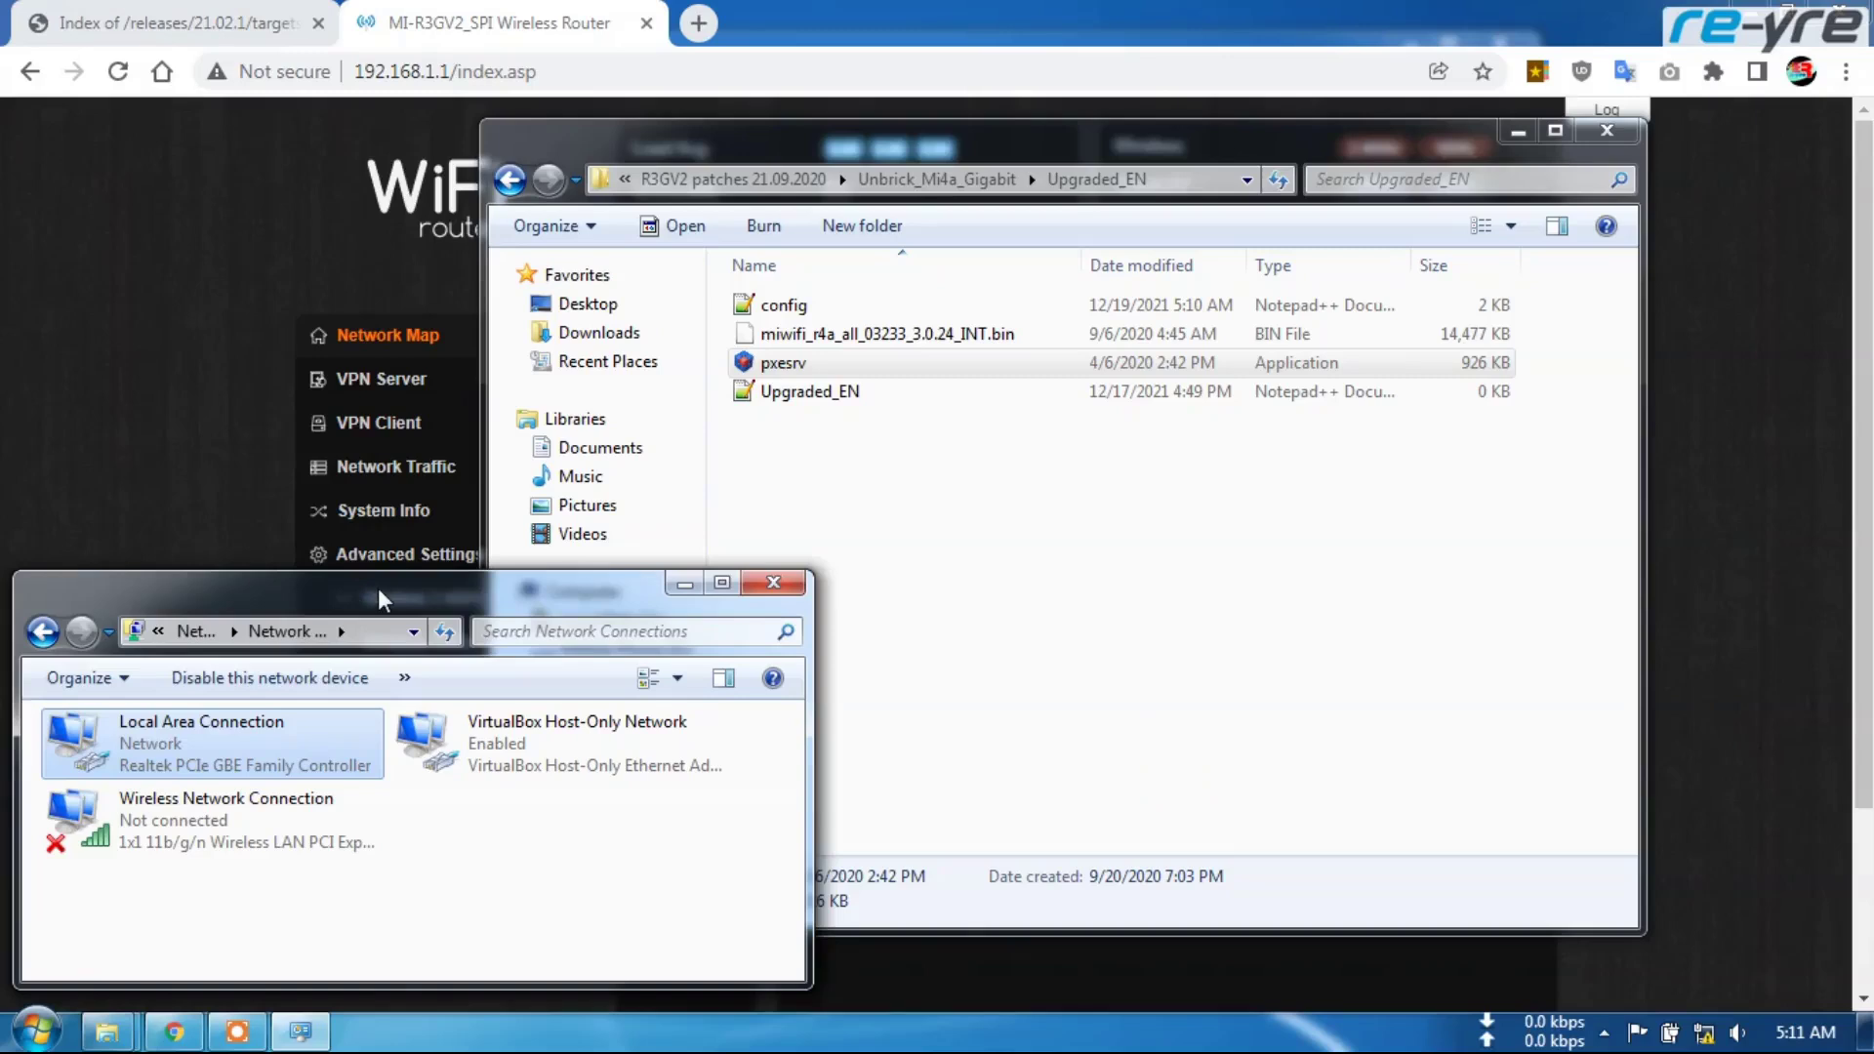
Load the router page at 192.168.31.1
left_click(466, 27)
left_click_drag(433, 72, 640, 105)
type("31.1")
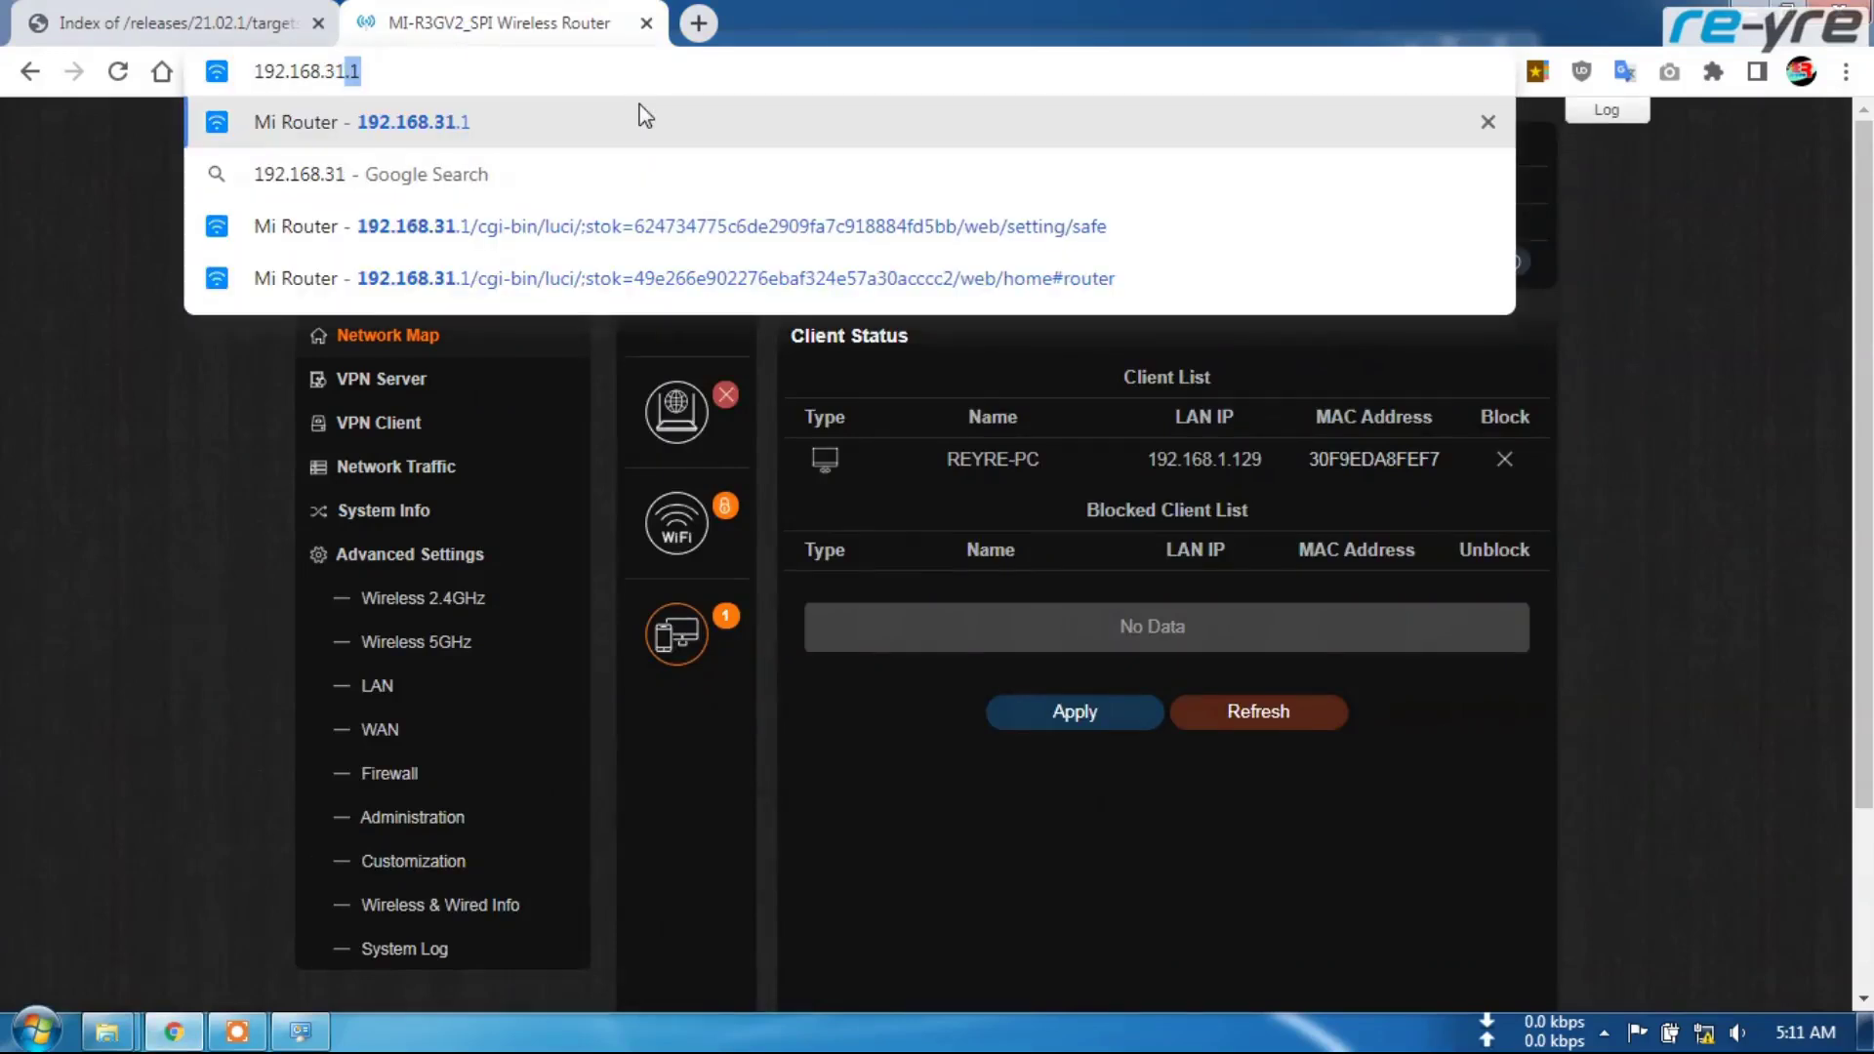
key("Return")
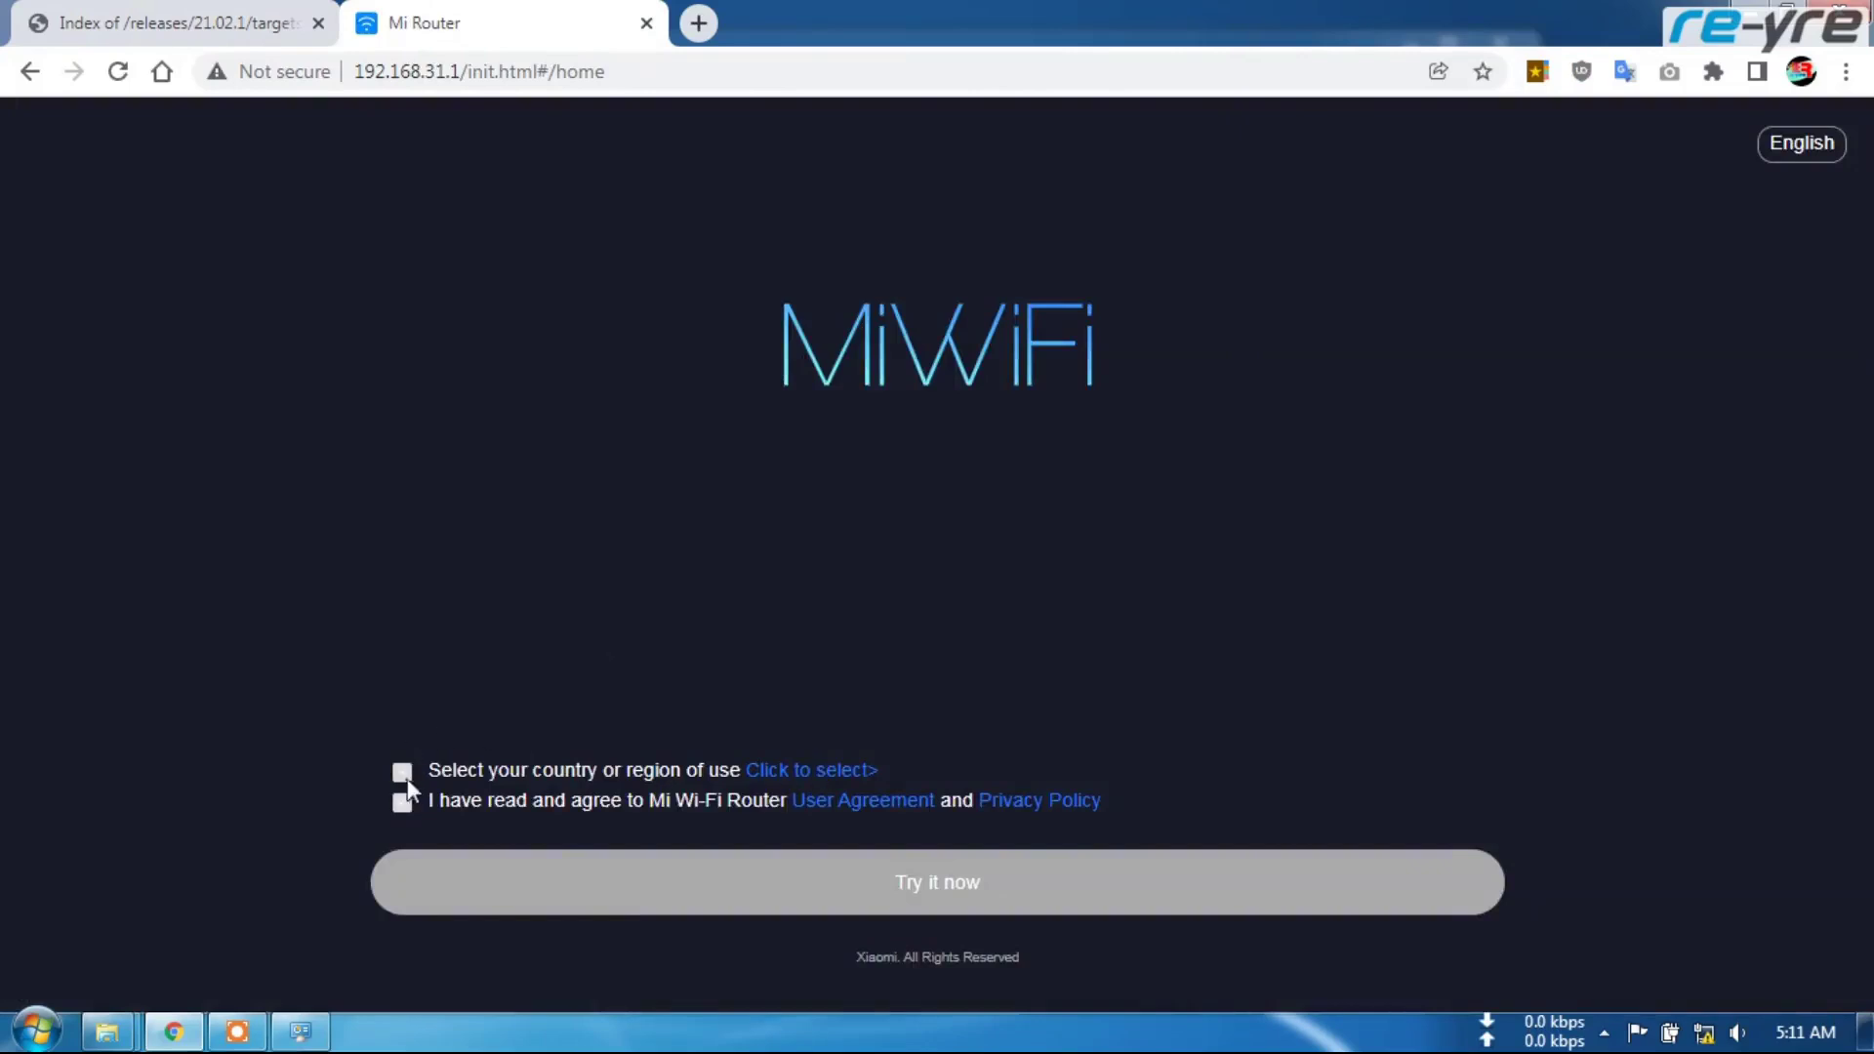
Accept the user agreement, choose Indonesia as the region, and start setup
left_click(401, 803)
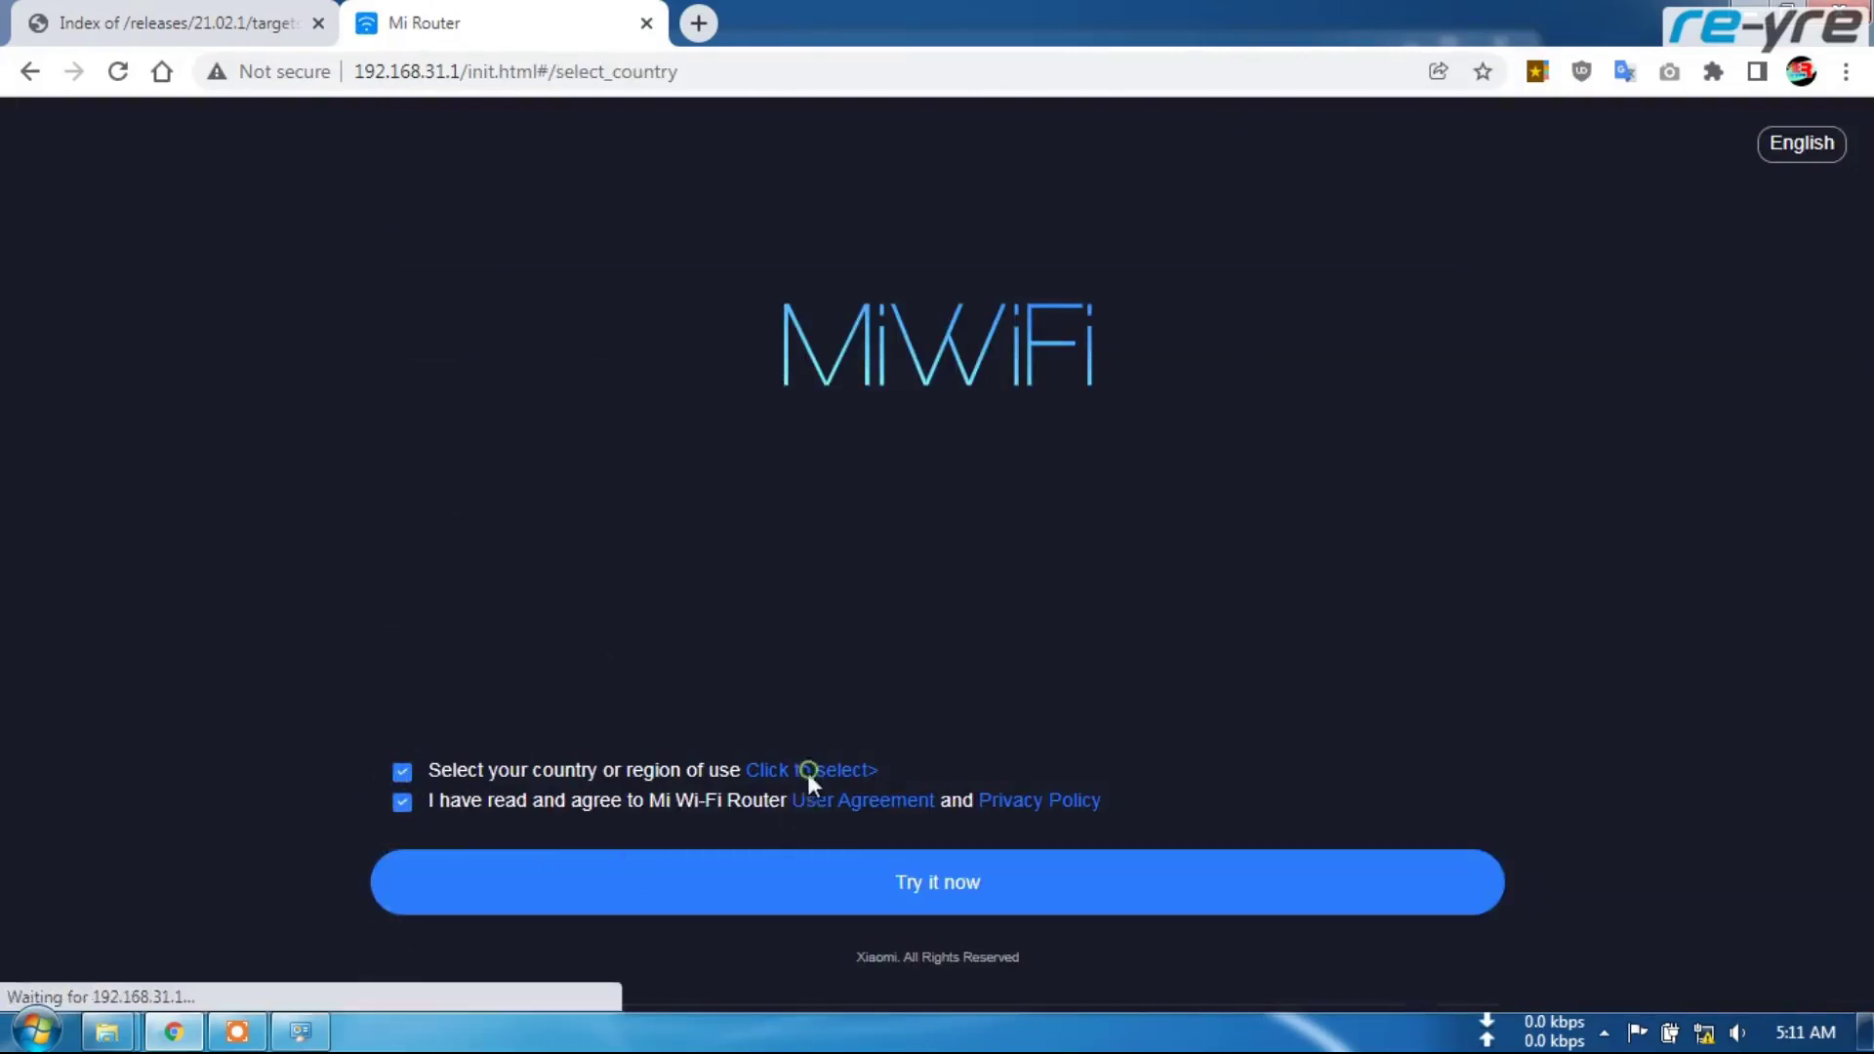
left_click(808, 772)
scroll(644, 663, "down", 10)
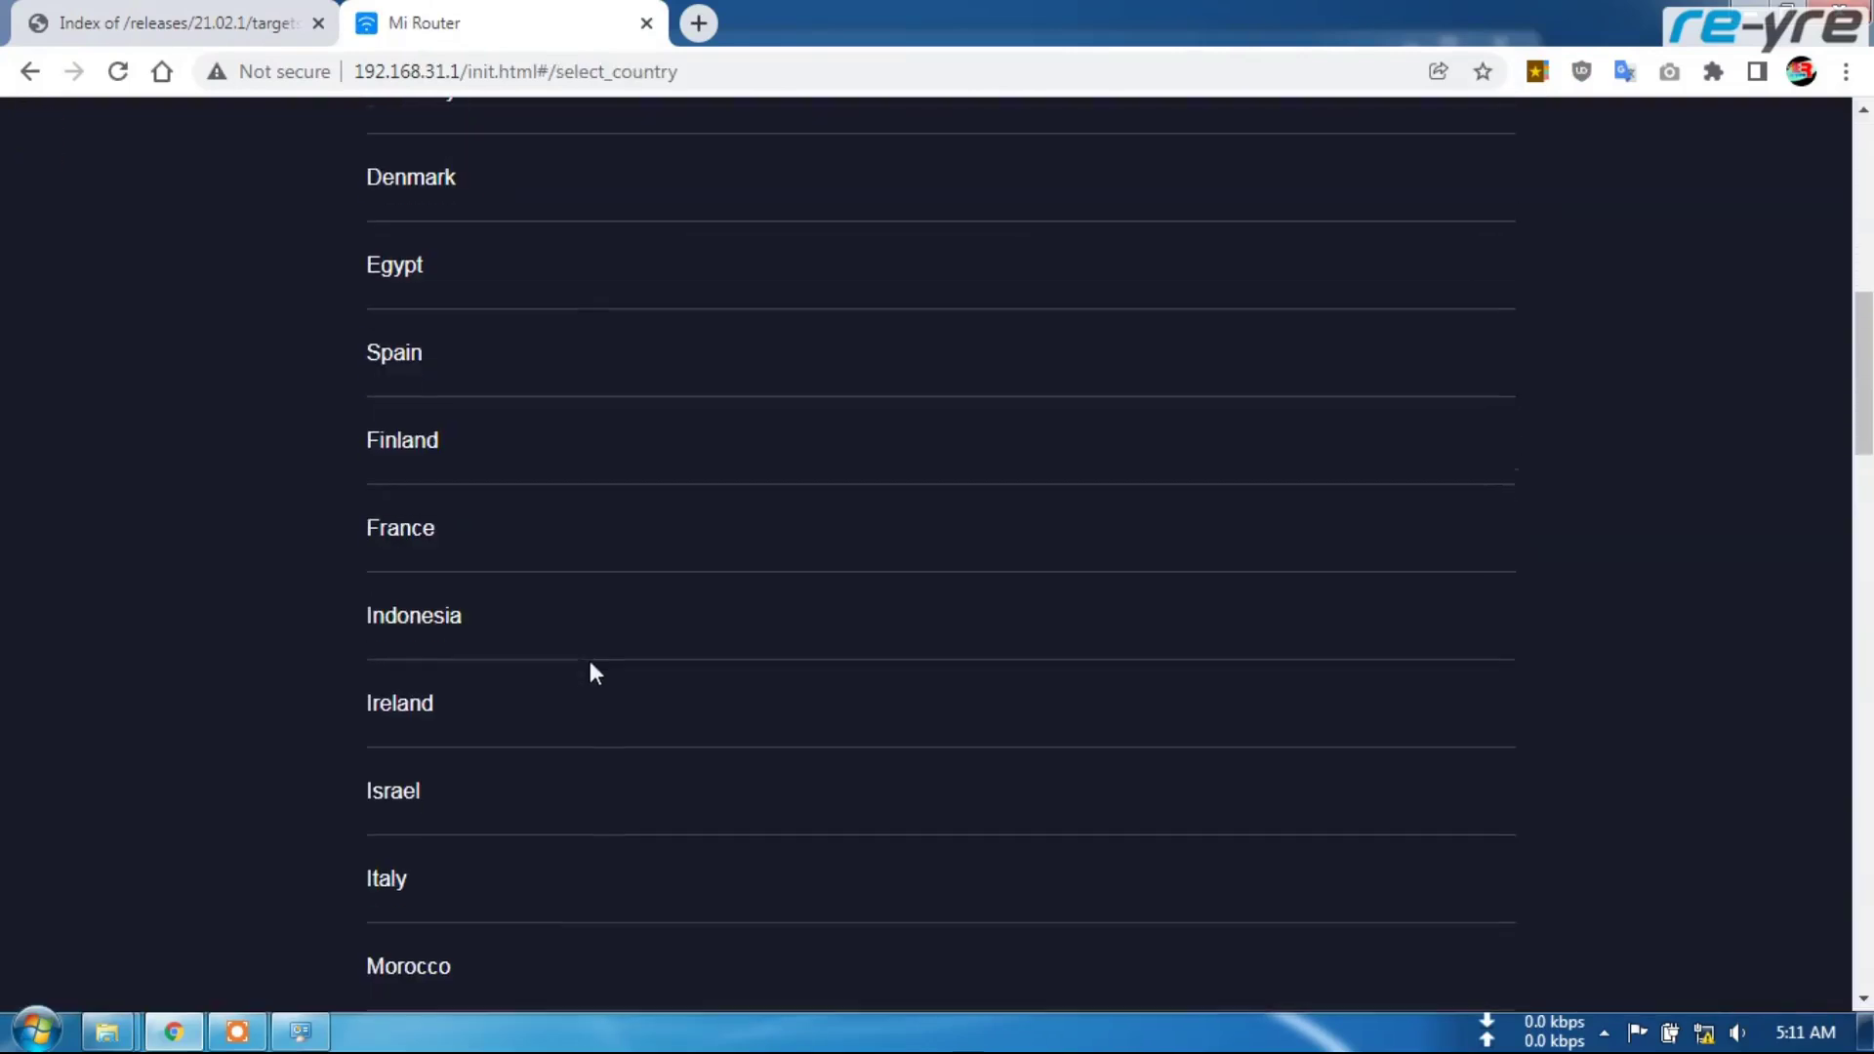
left_click(502, 612)
left_click(918, 949)
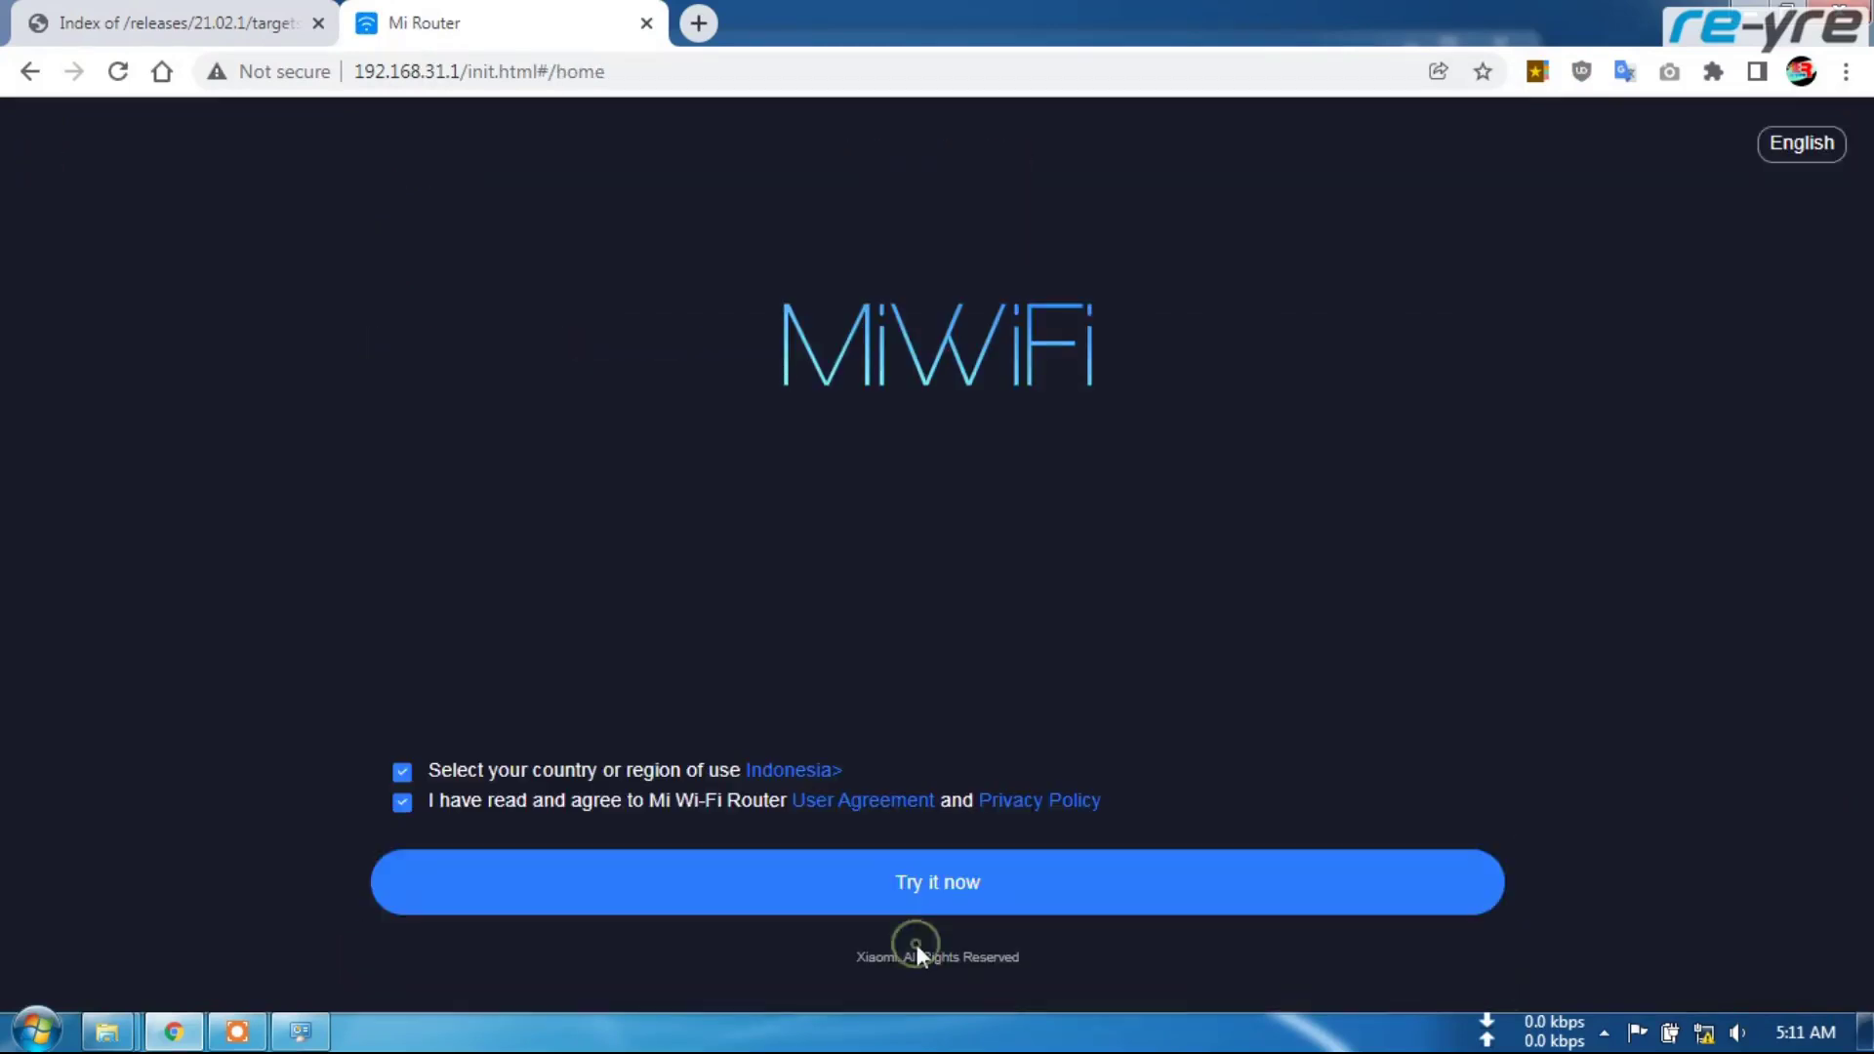
left_click(947, 891)
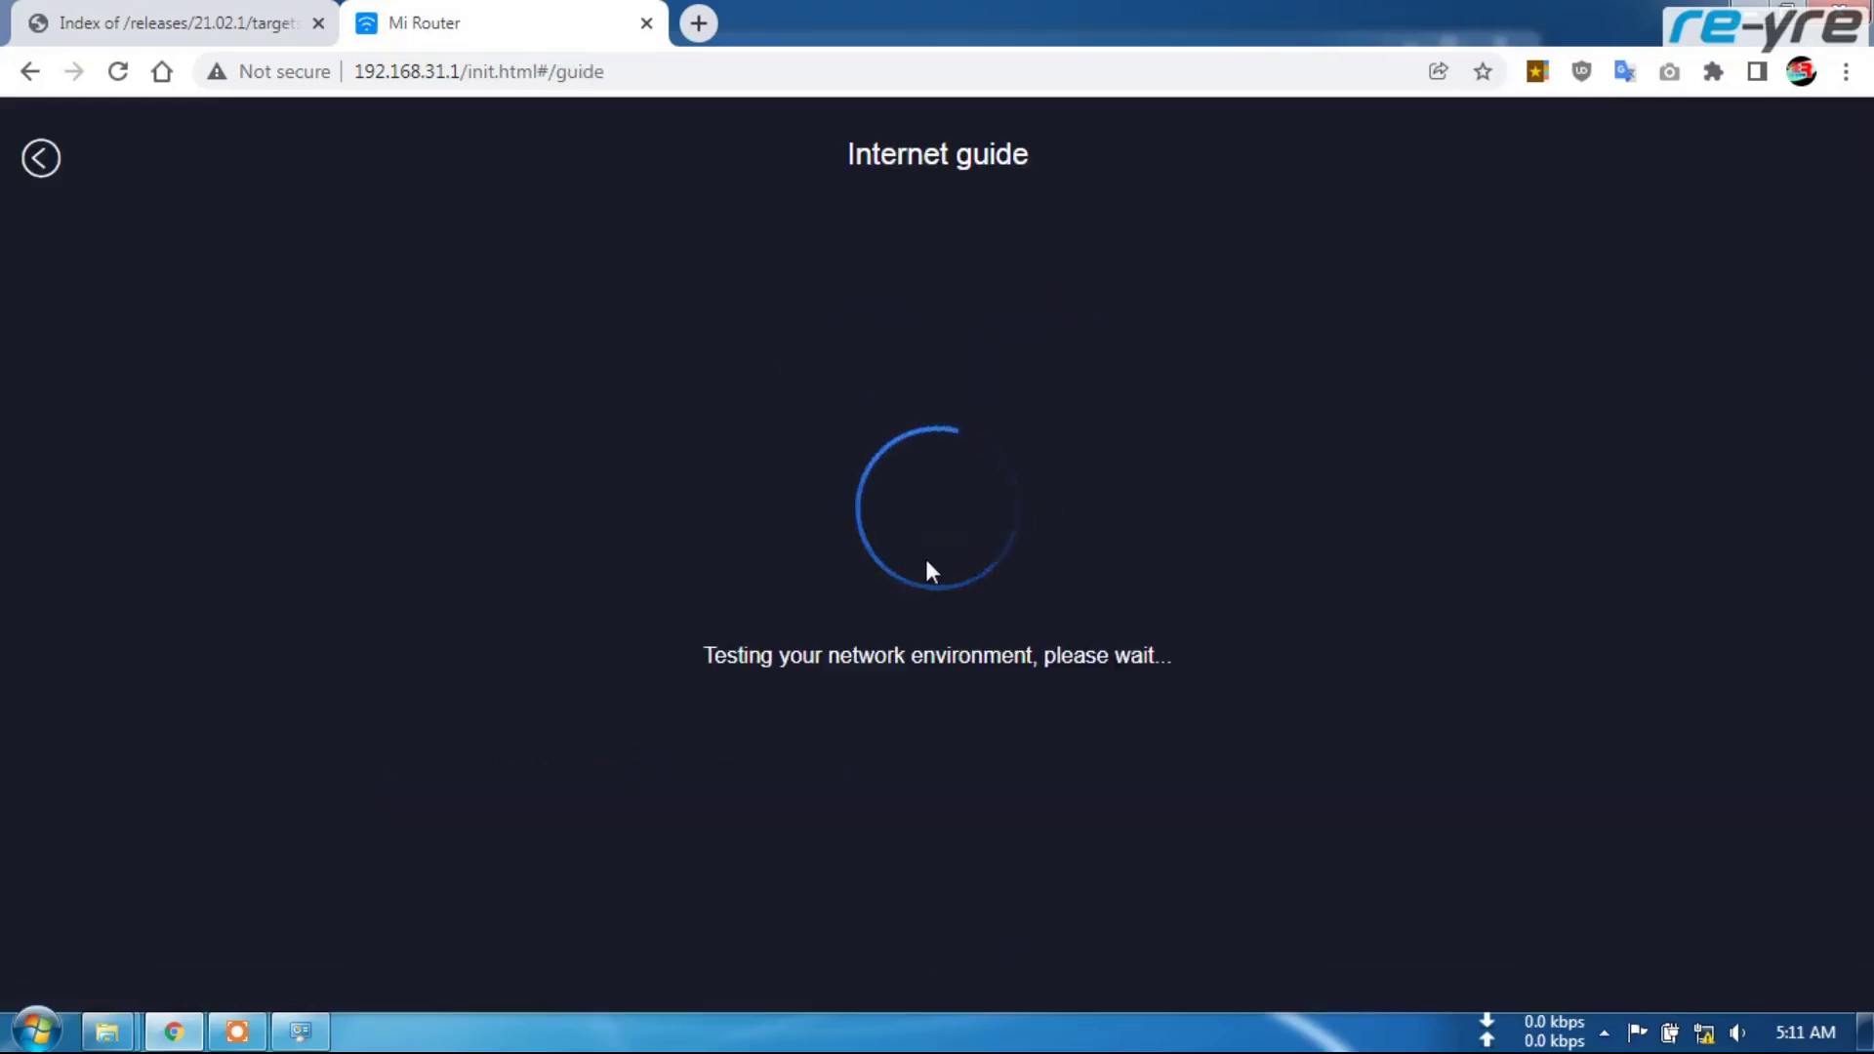
Continue without a cable, choose DHCP, and set a Wi-Fi password to finish setup
scroll(951, 742, "down", 1)
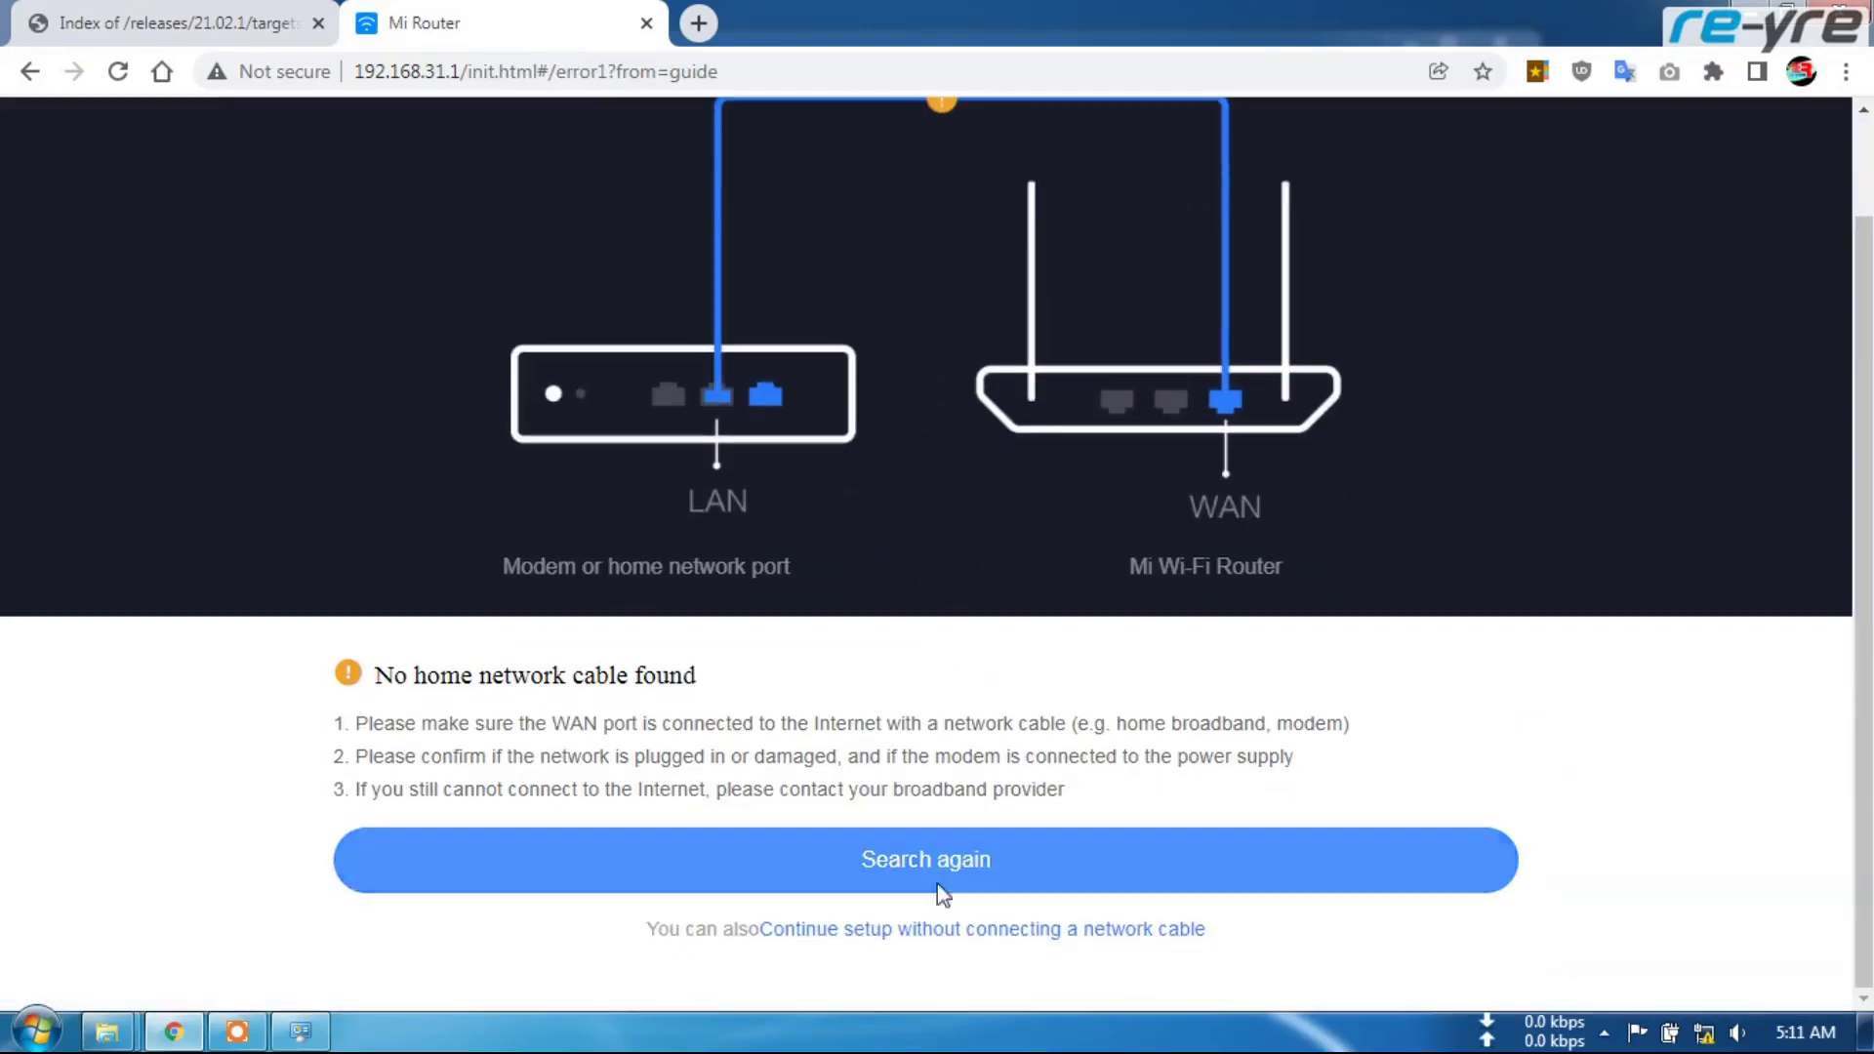
left_click(826, 932)
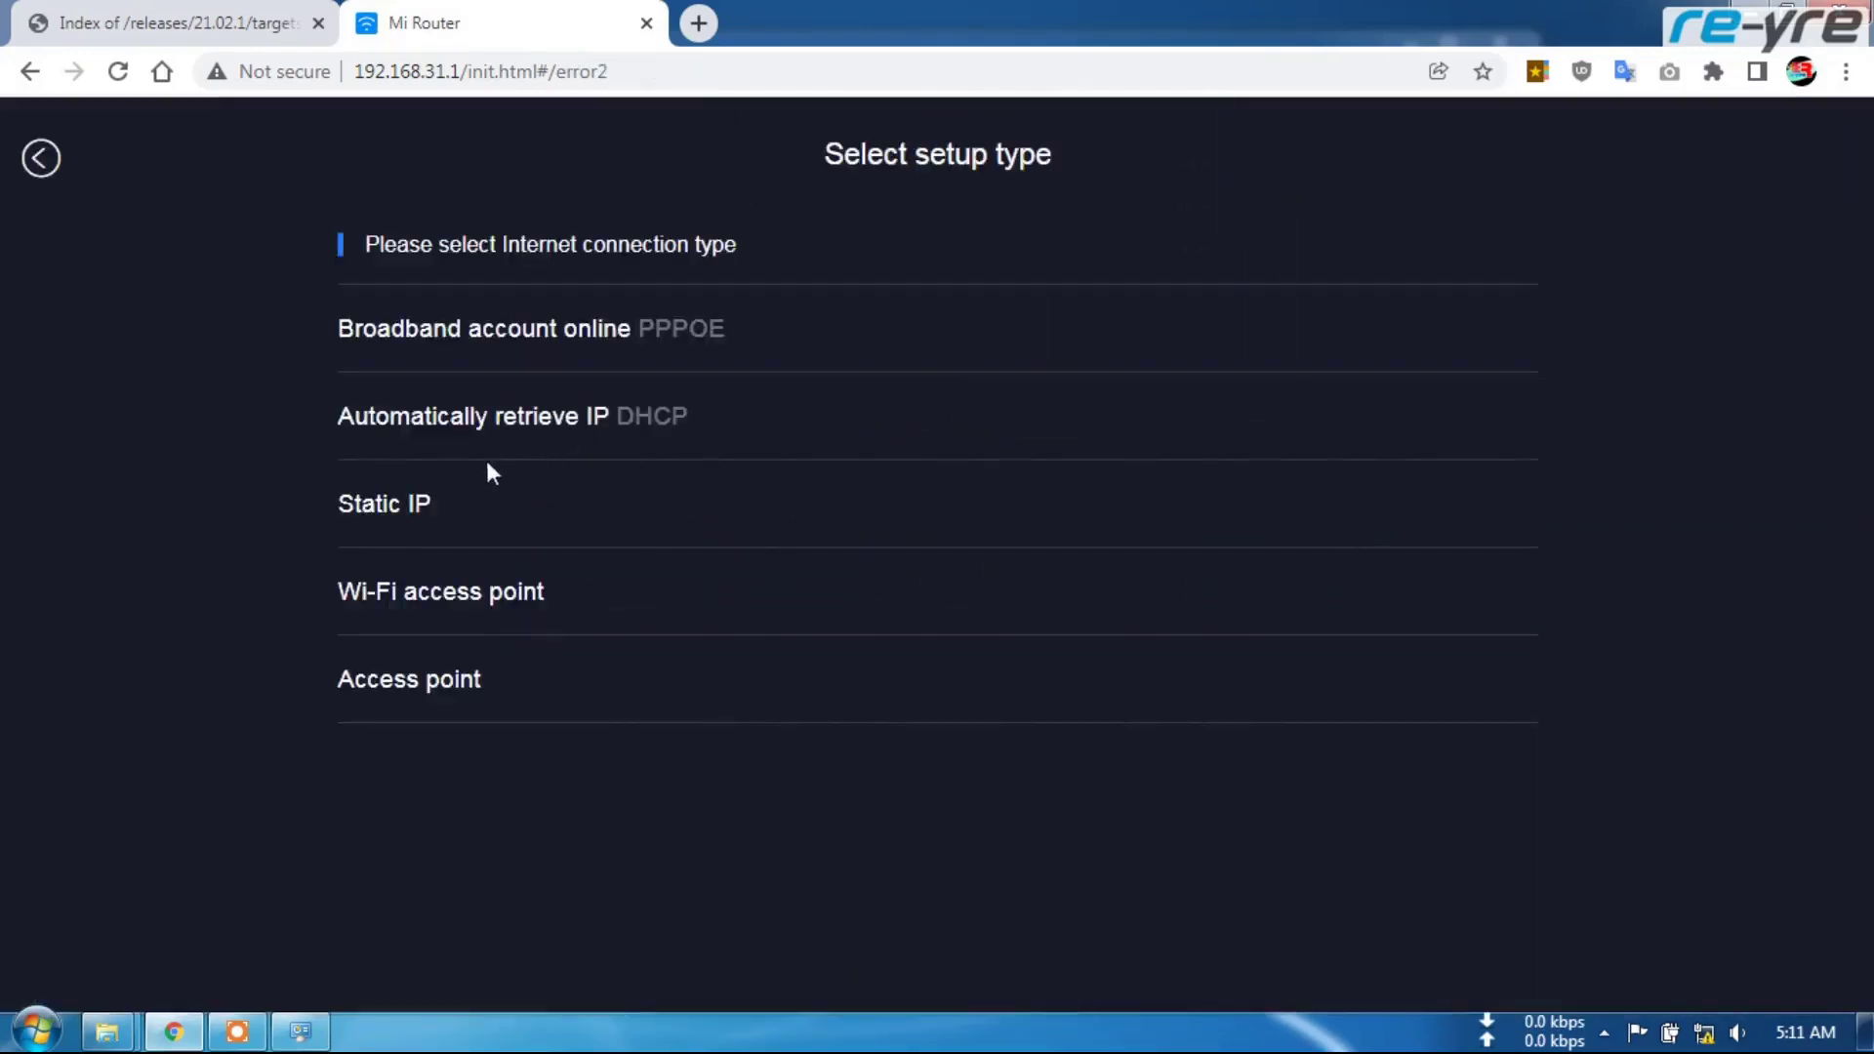
left_click(766, 422)
left_click(953, 923)
left_click(867, 404)
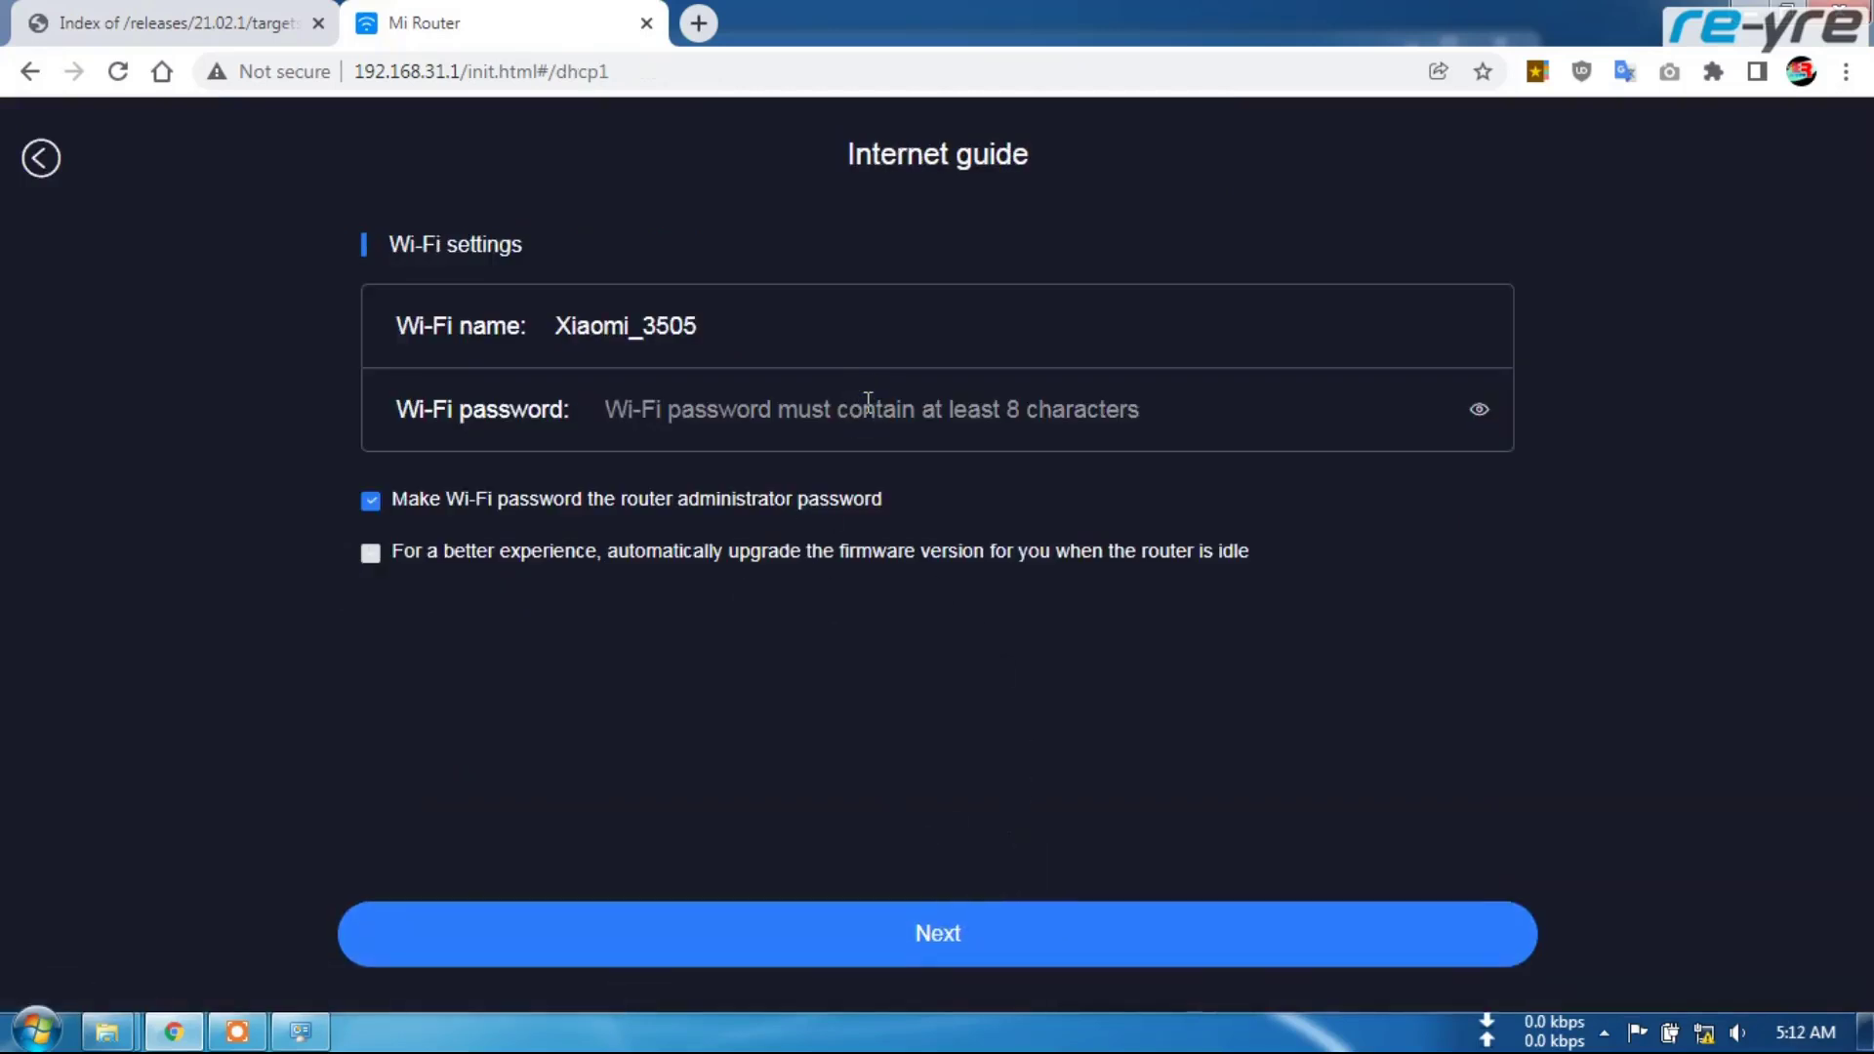
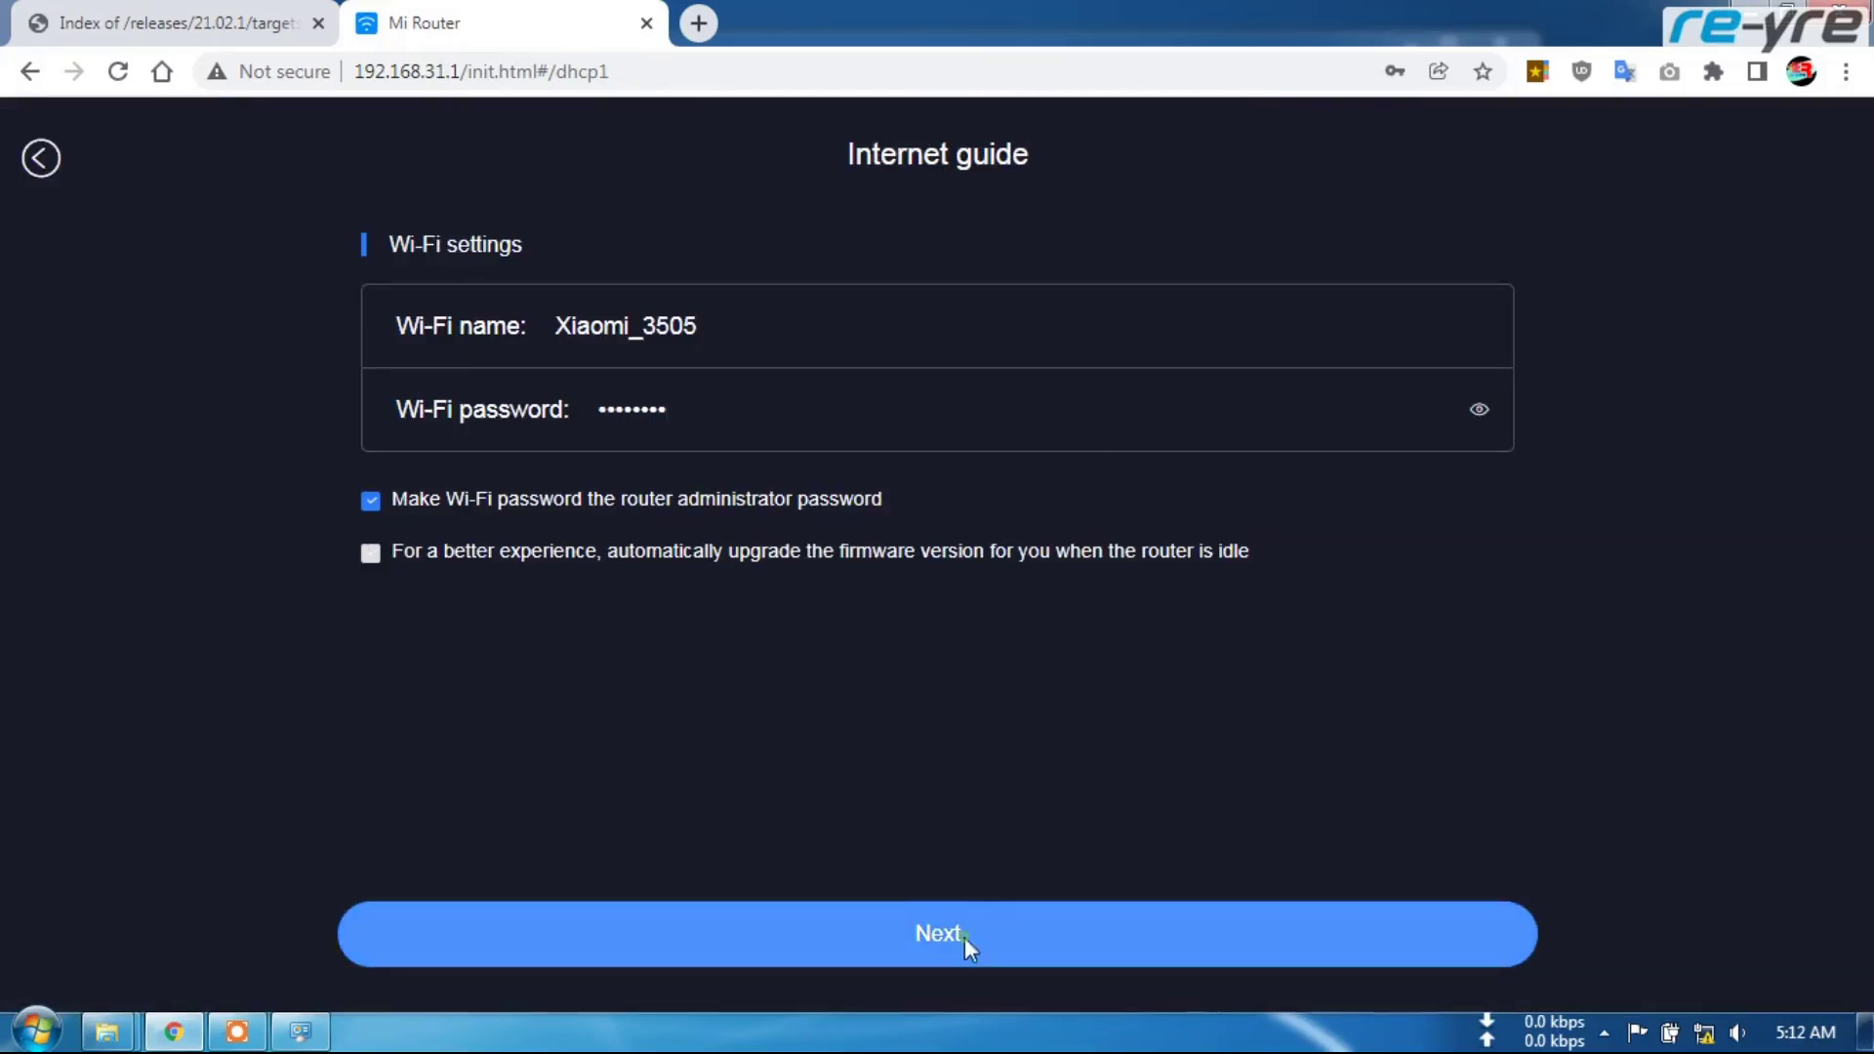
left_click(965, 939)
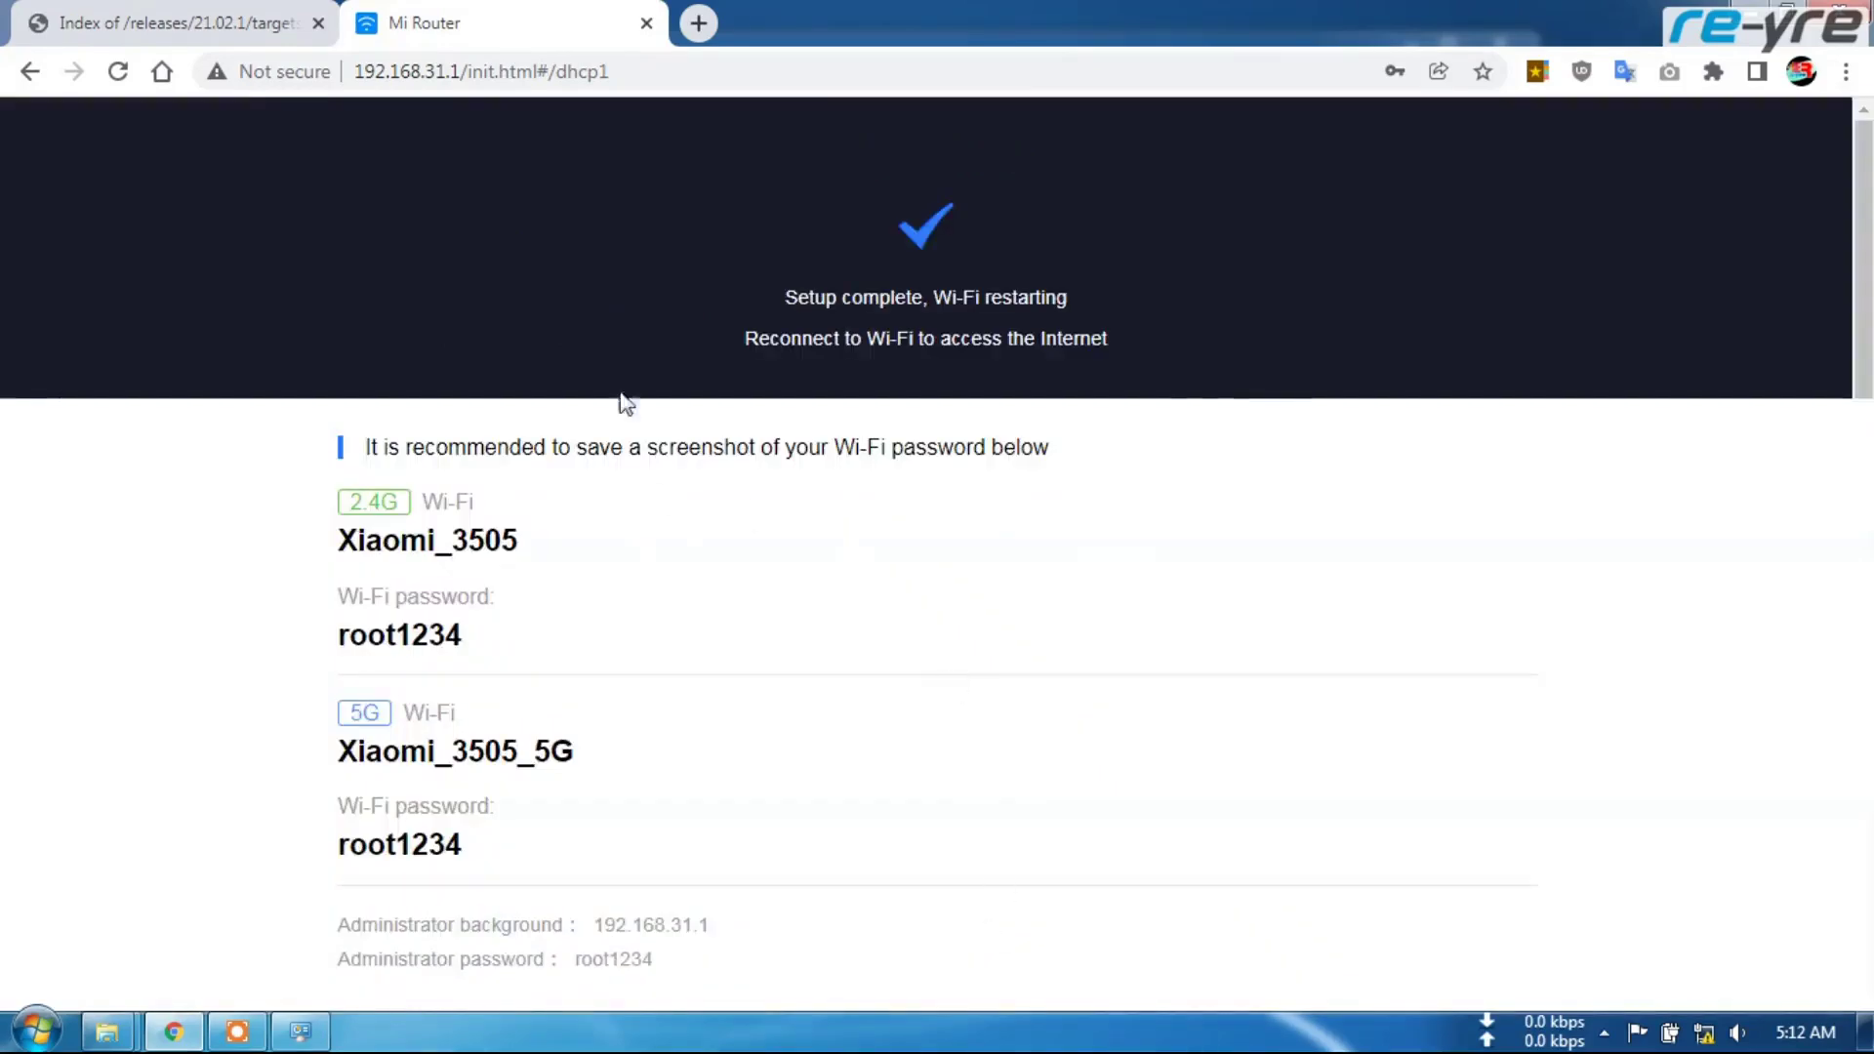
Open the router admin login page and log in with the admin password
left_click_drag(451, 71, 630, 74)
key("BackSpace")
key("Return")
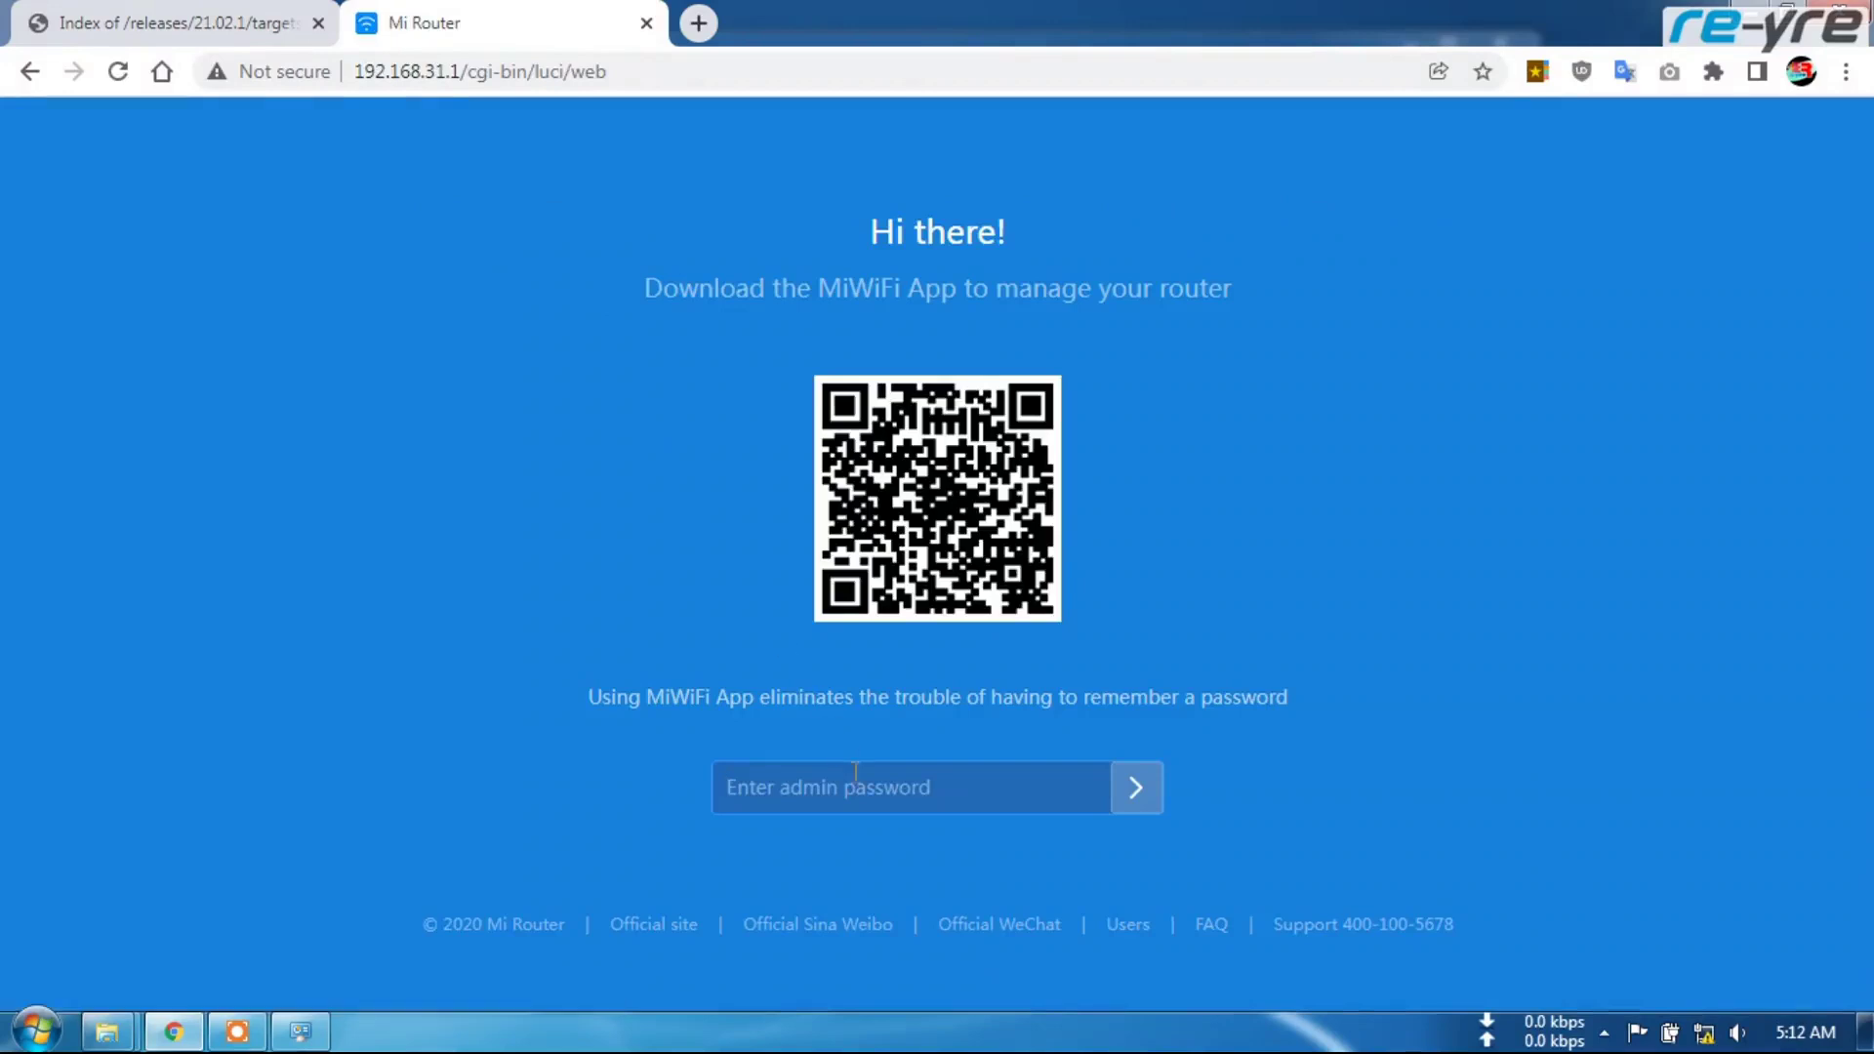
type("*********")
key("Return")
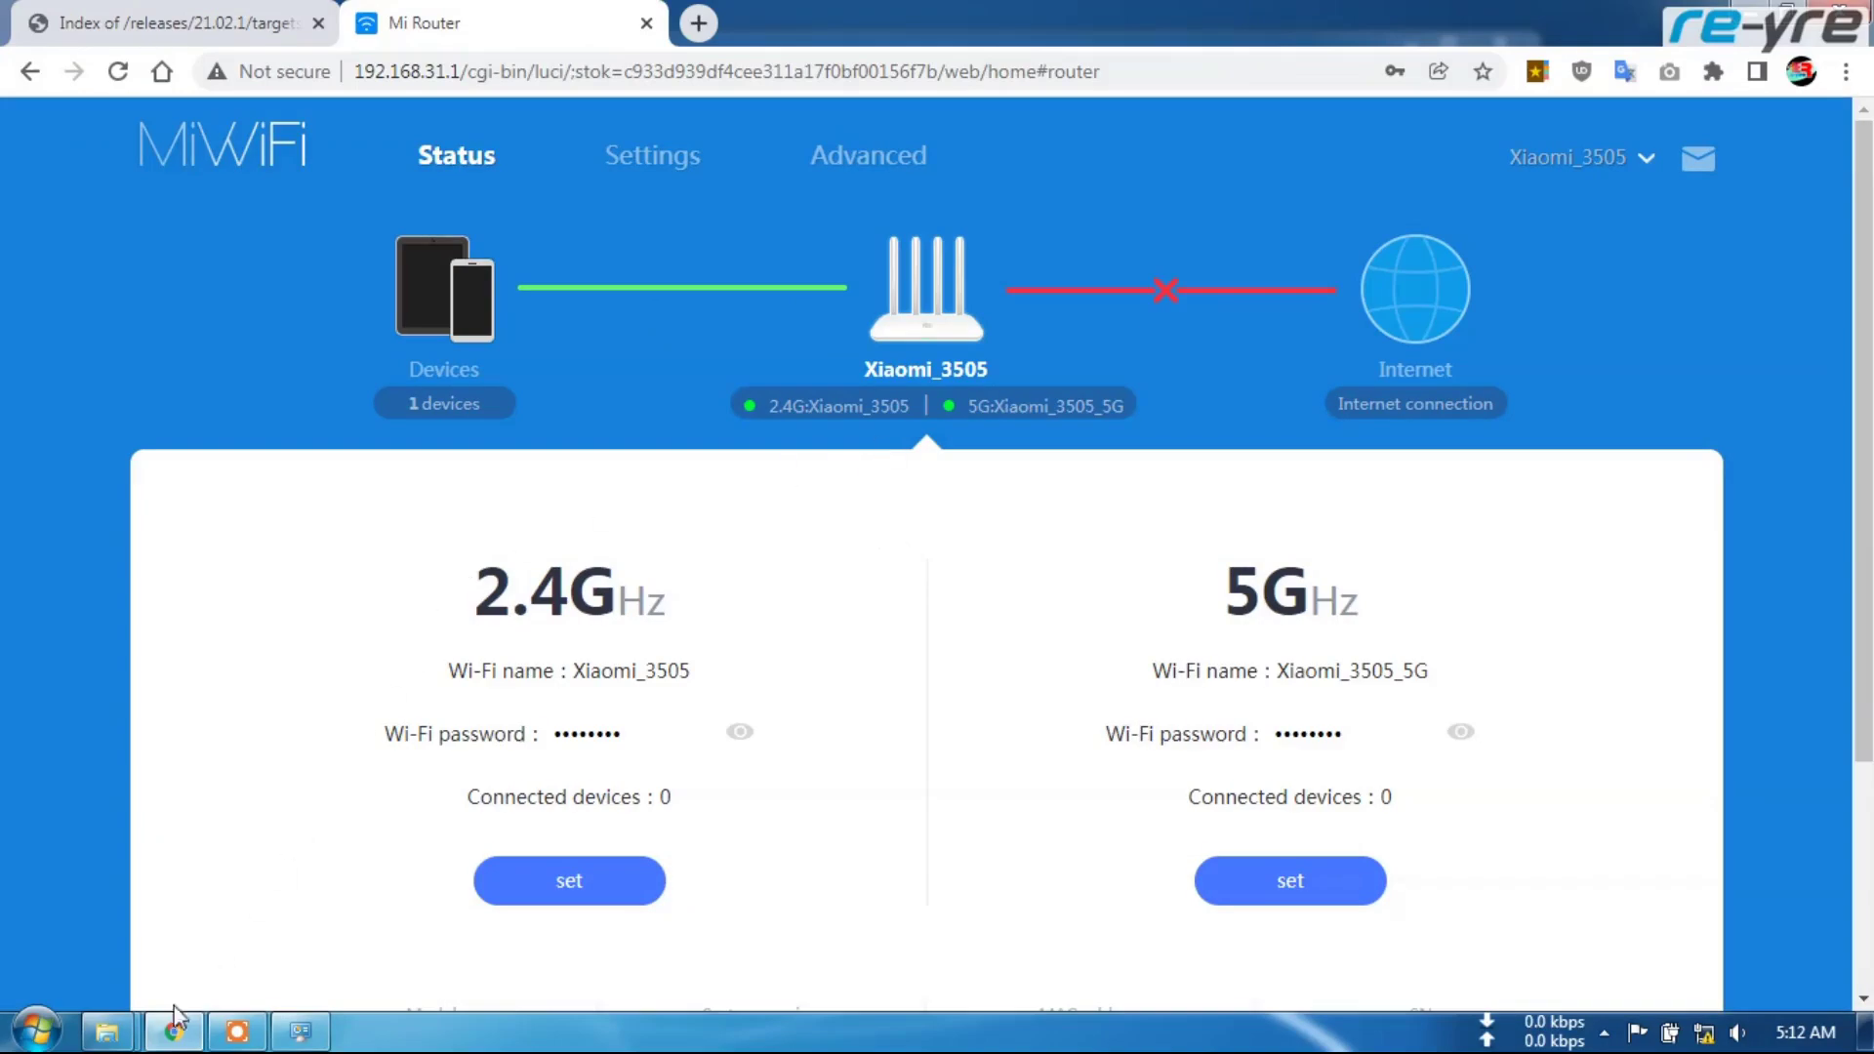
Navigate from Upgraded_EN back up and into the R3GV2 patches folder
mouse_move(107, 1032)
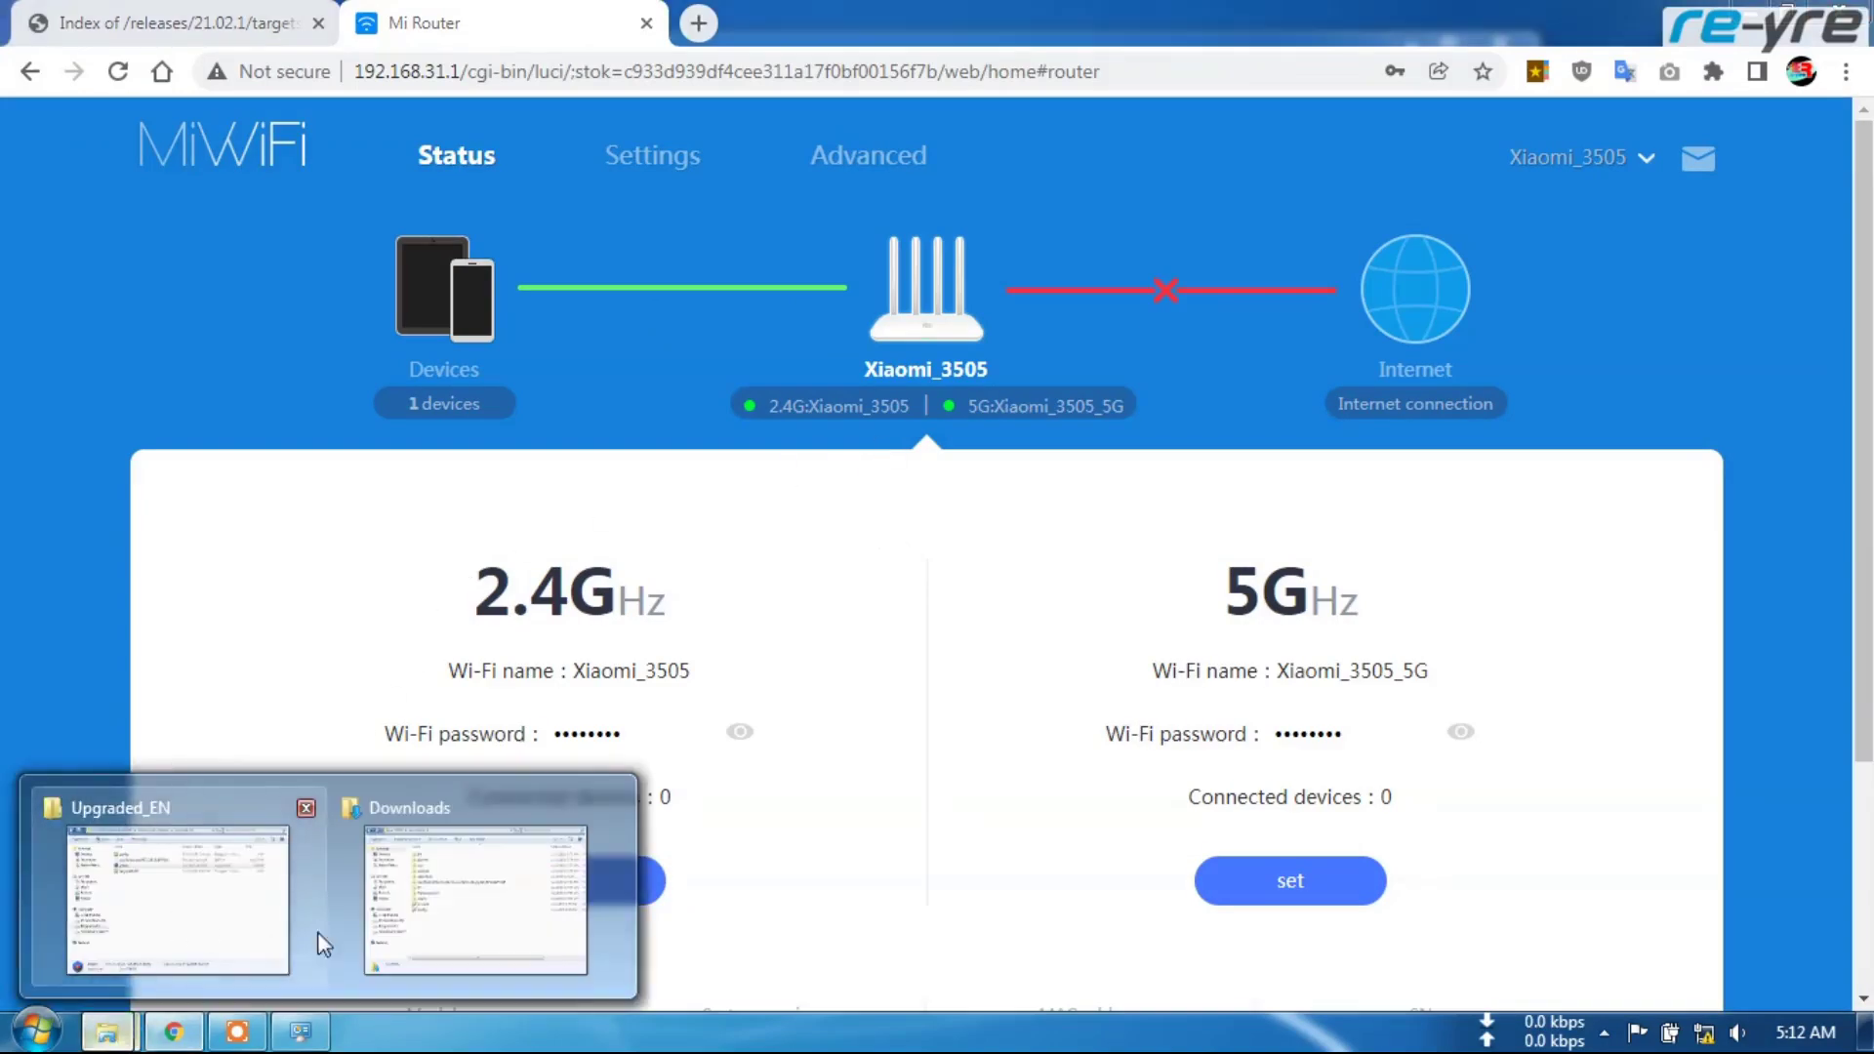
left_click(193, 908)
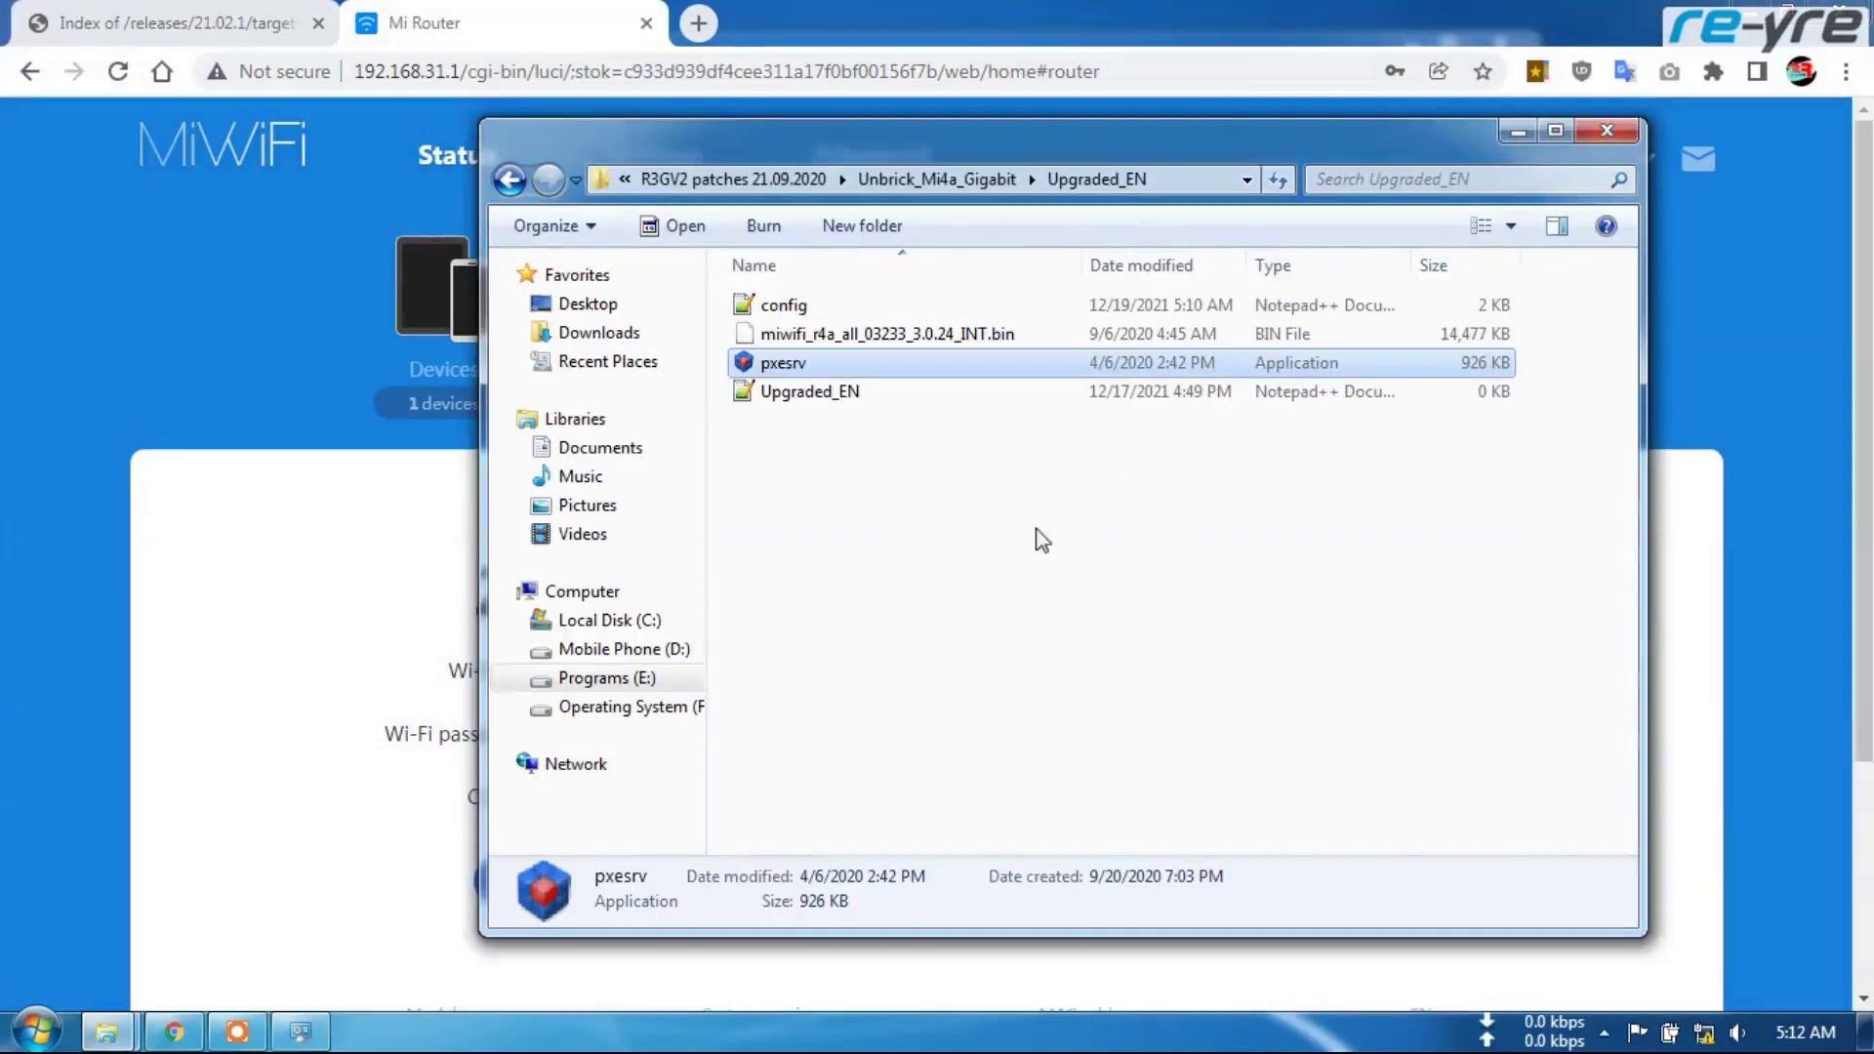
left_click(509, 178)
left_click(508, 179)
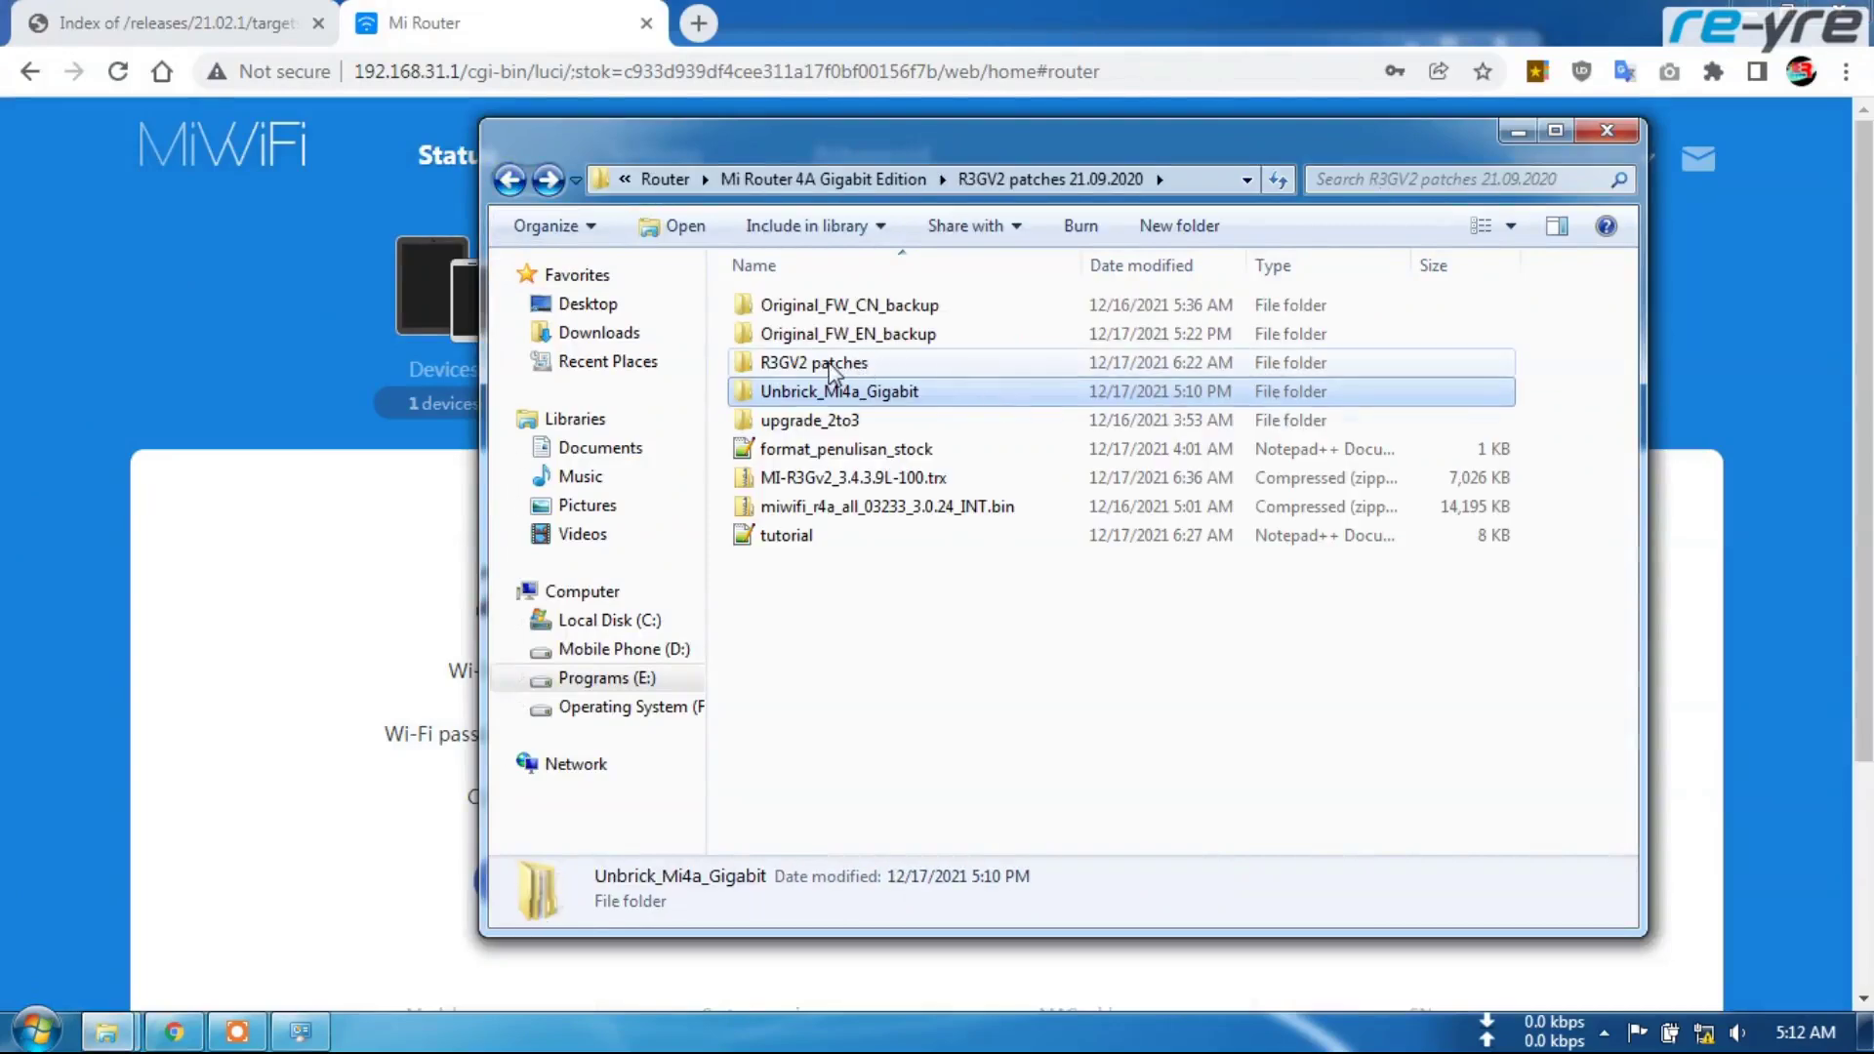
double_click(859, 363)
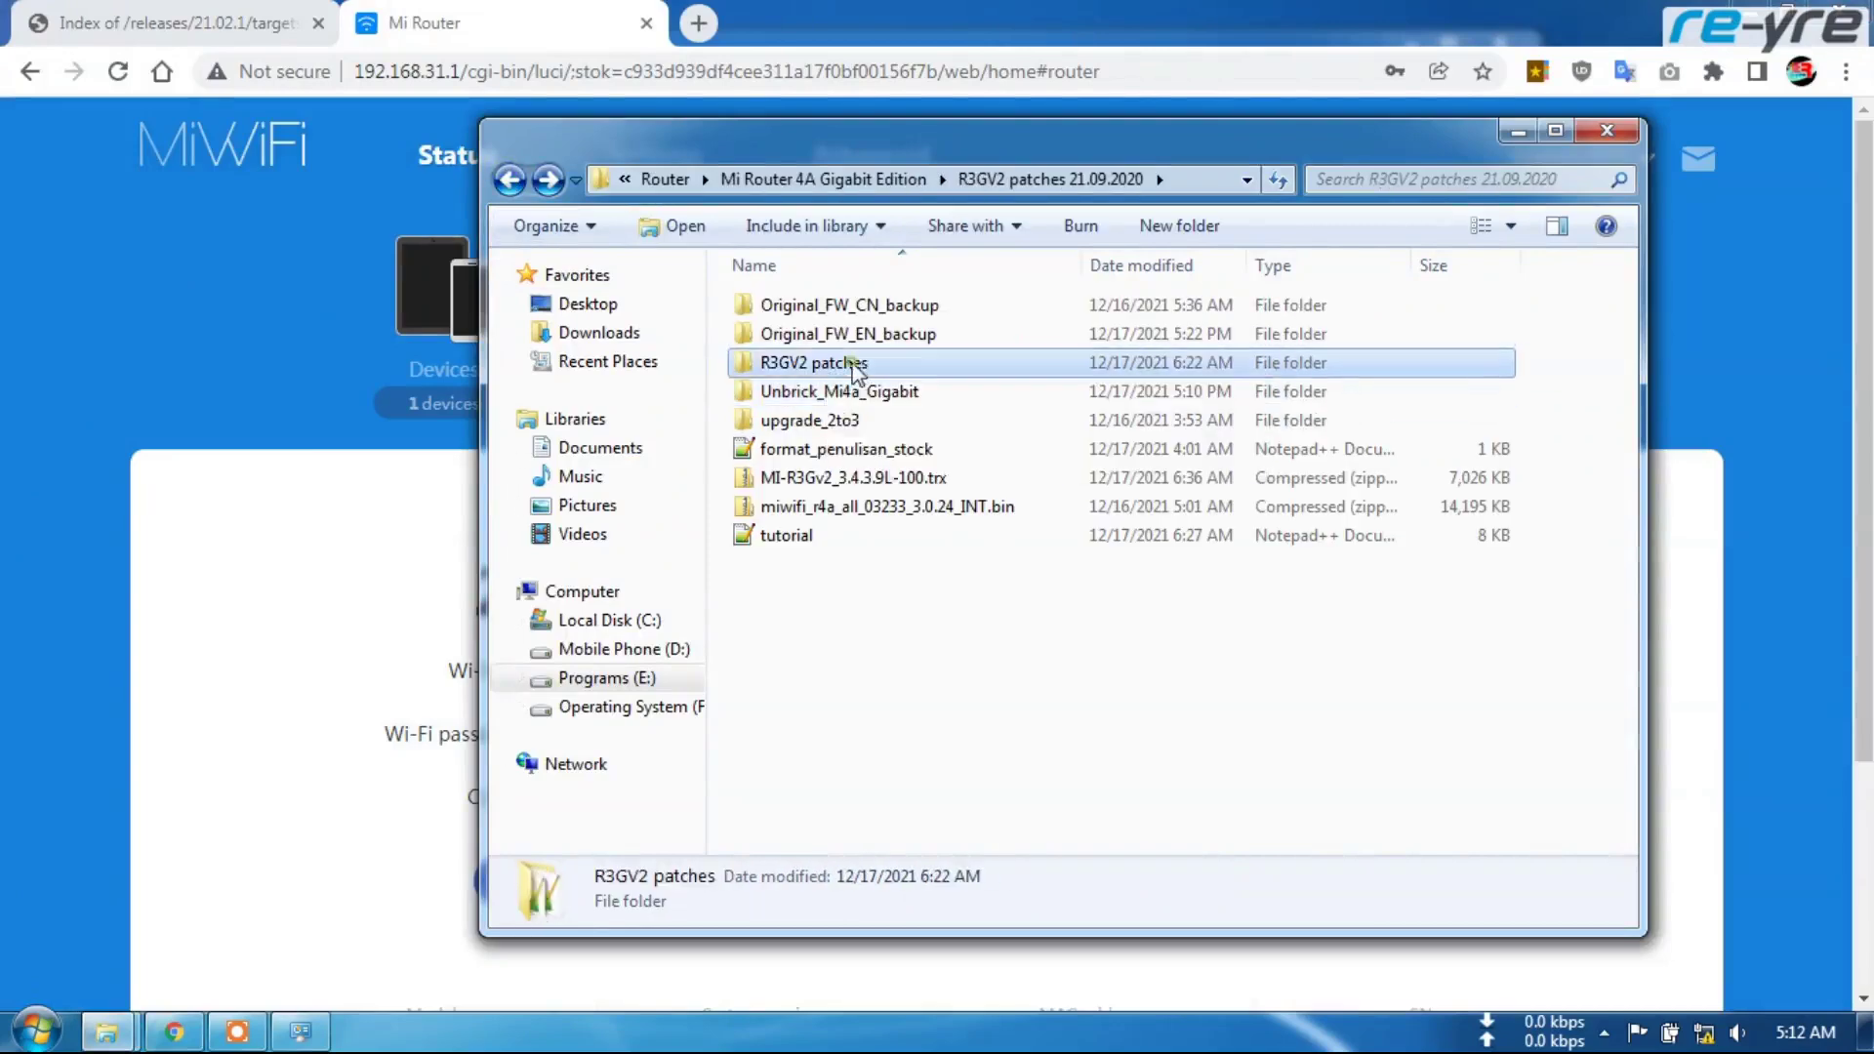
Run 0.start_main with the router's admin password, then close the script window
scroll(894, 518, "down", 3)
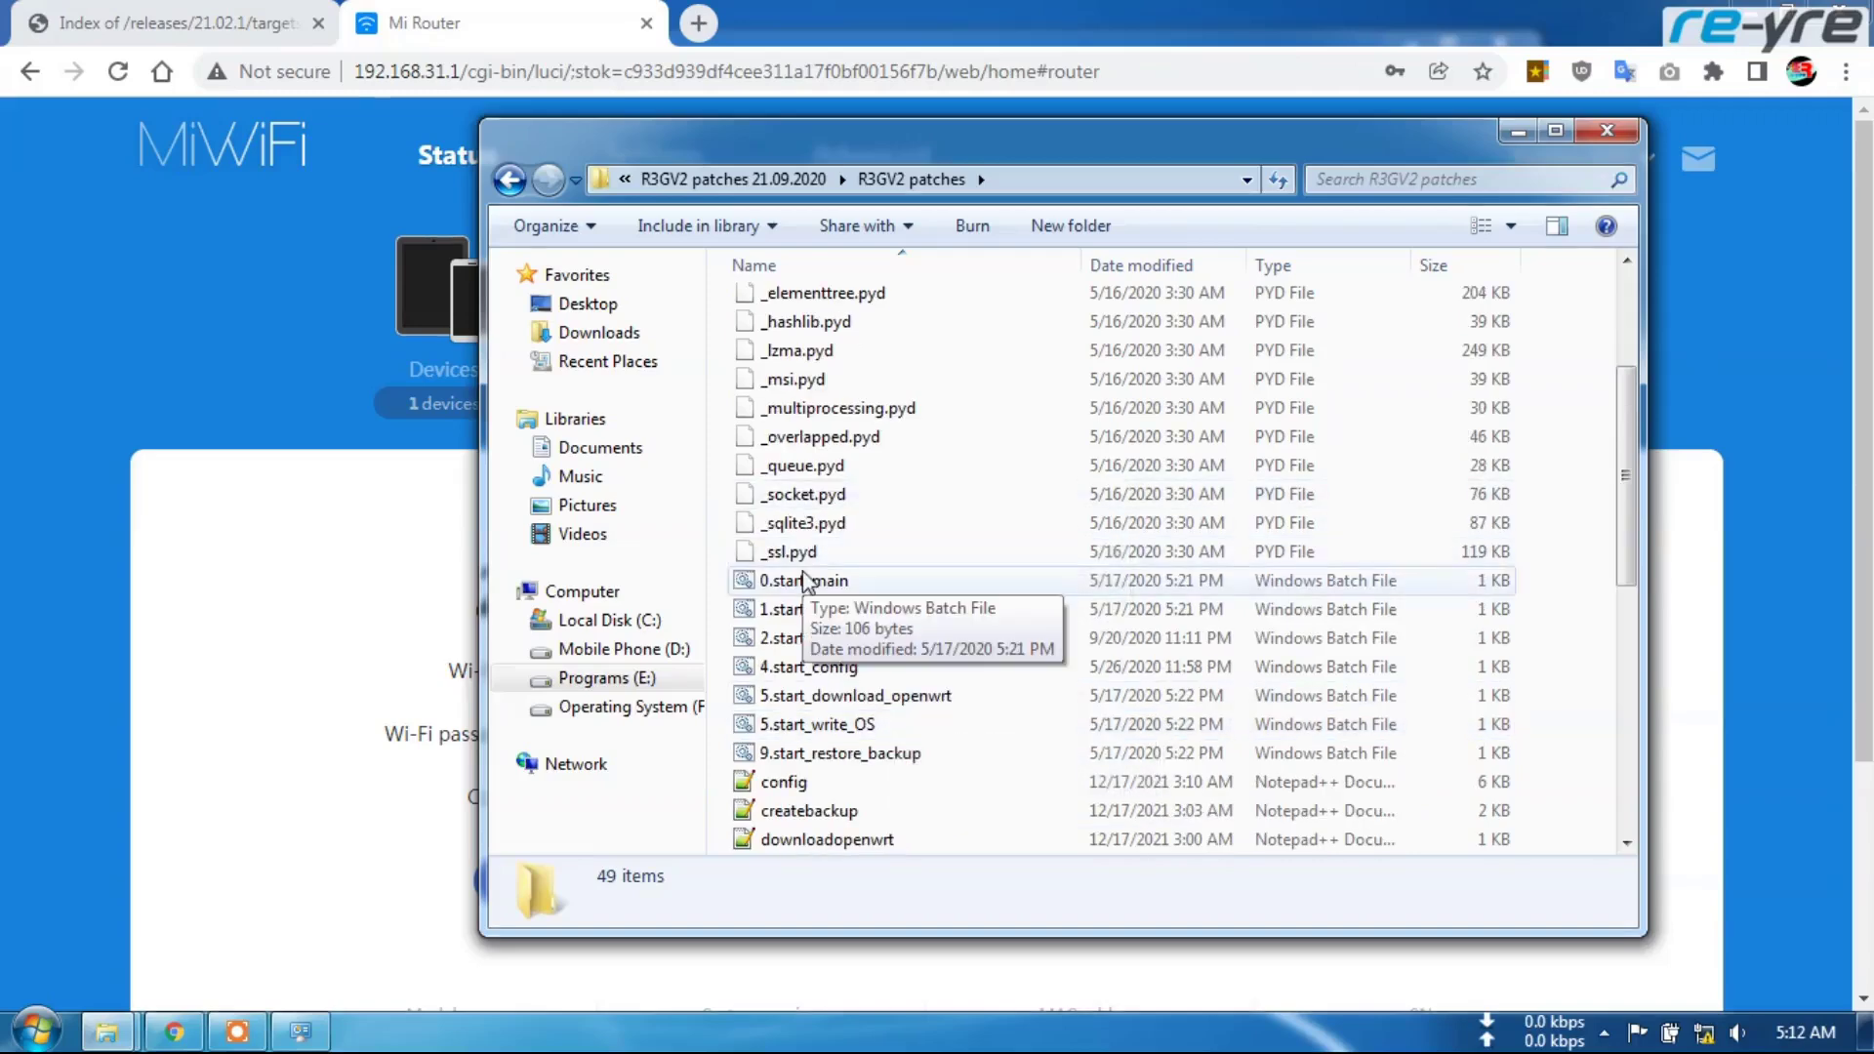
double_click(806, 580)
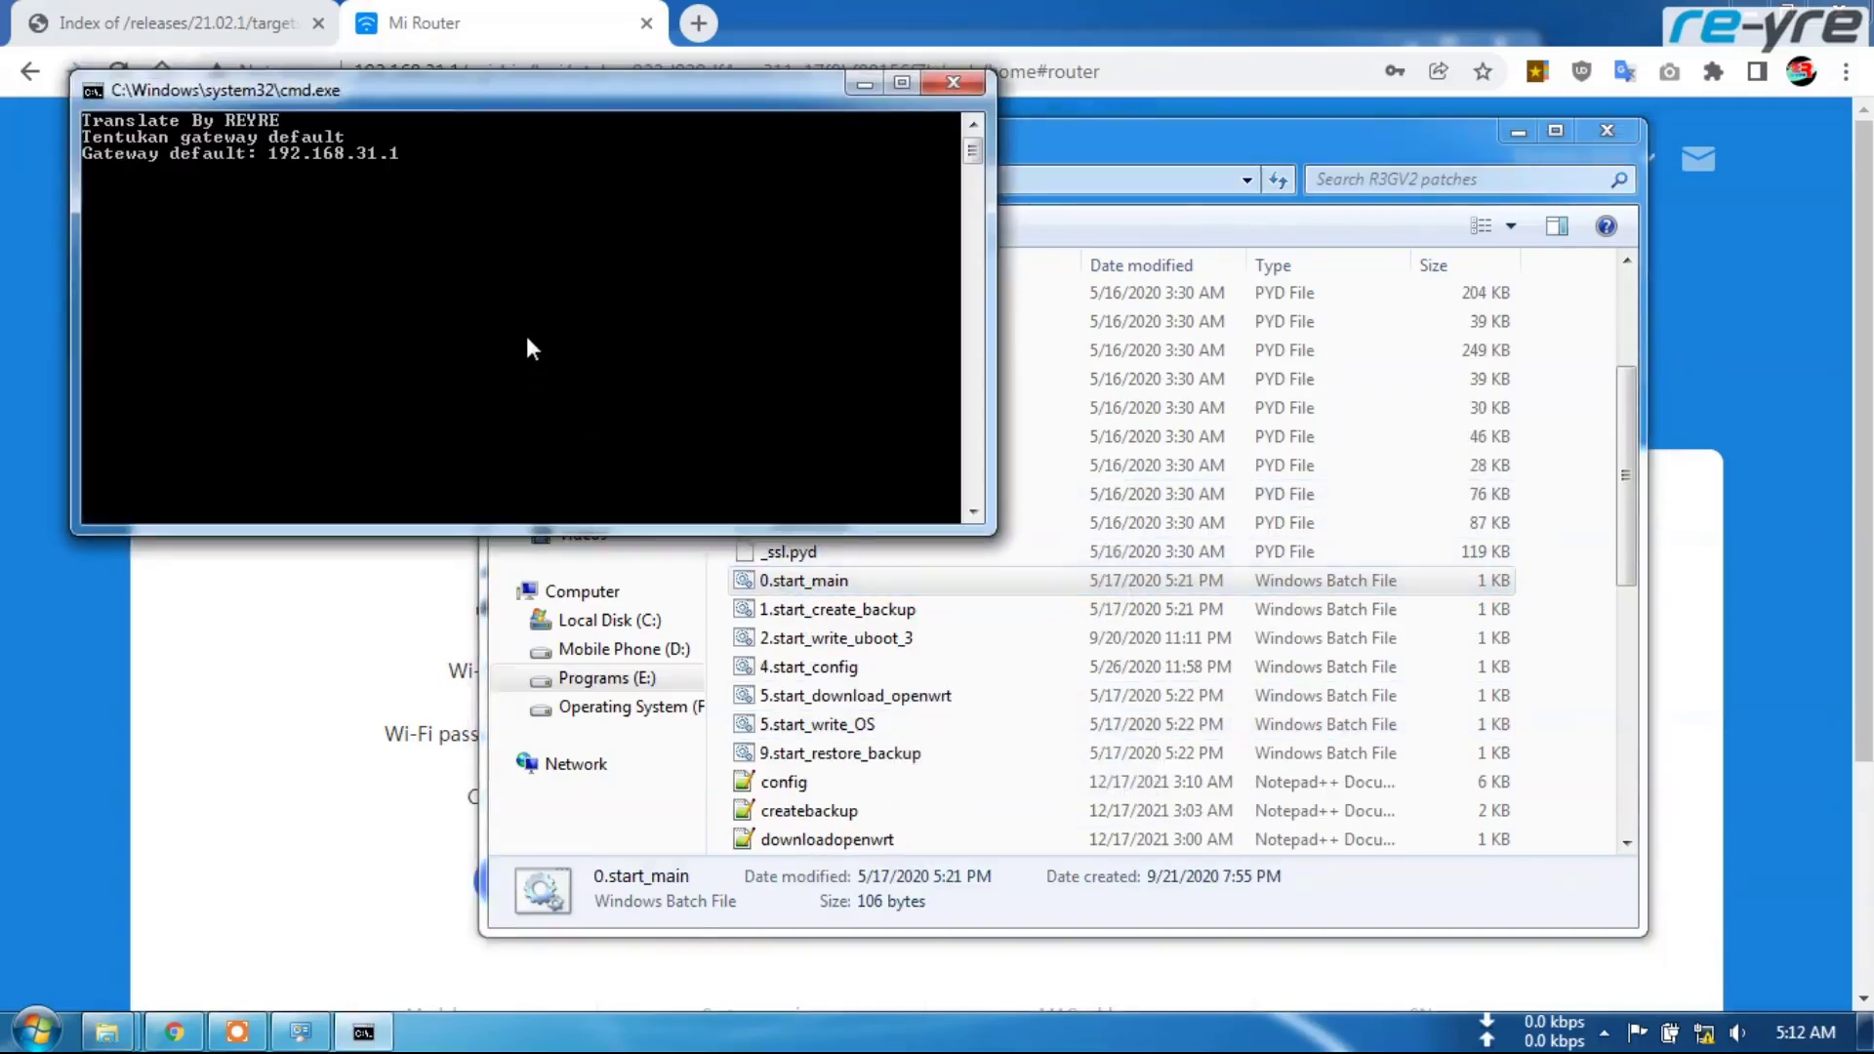
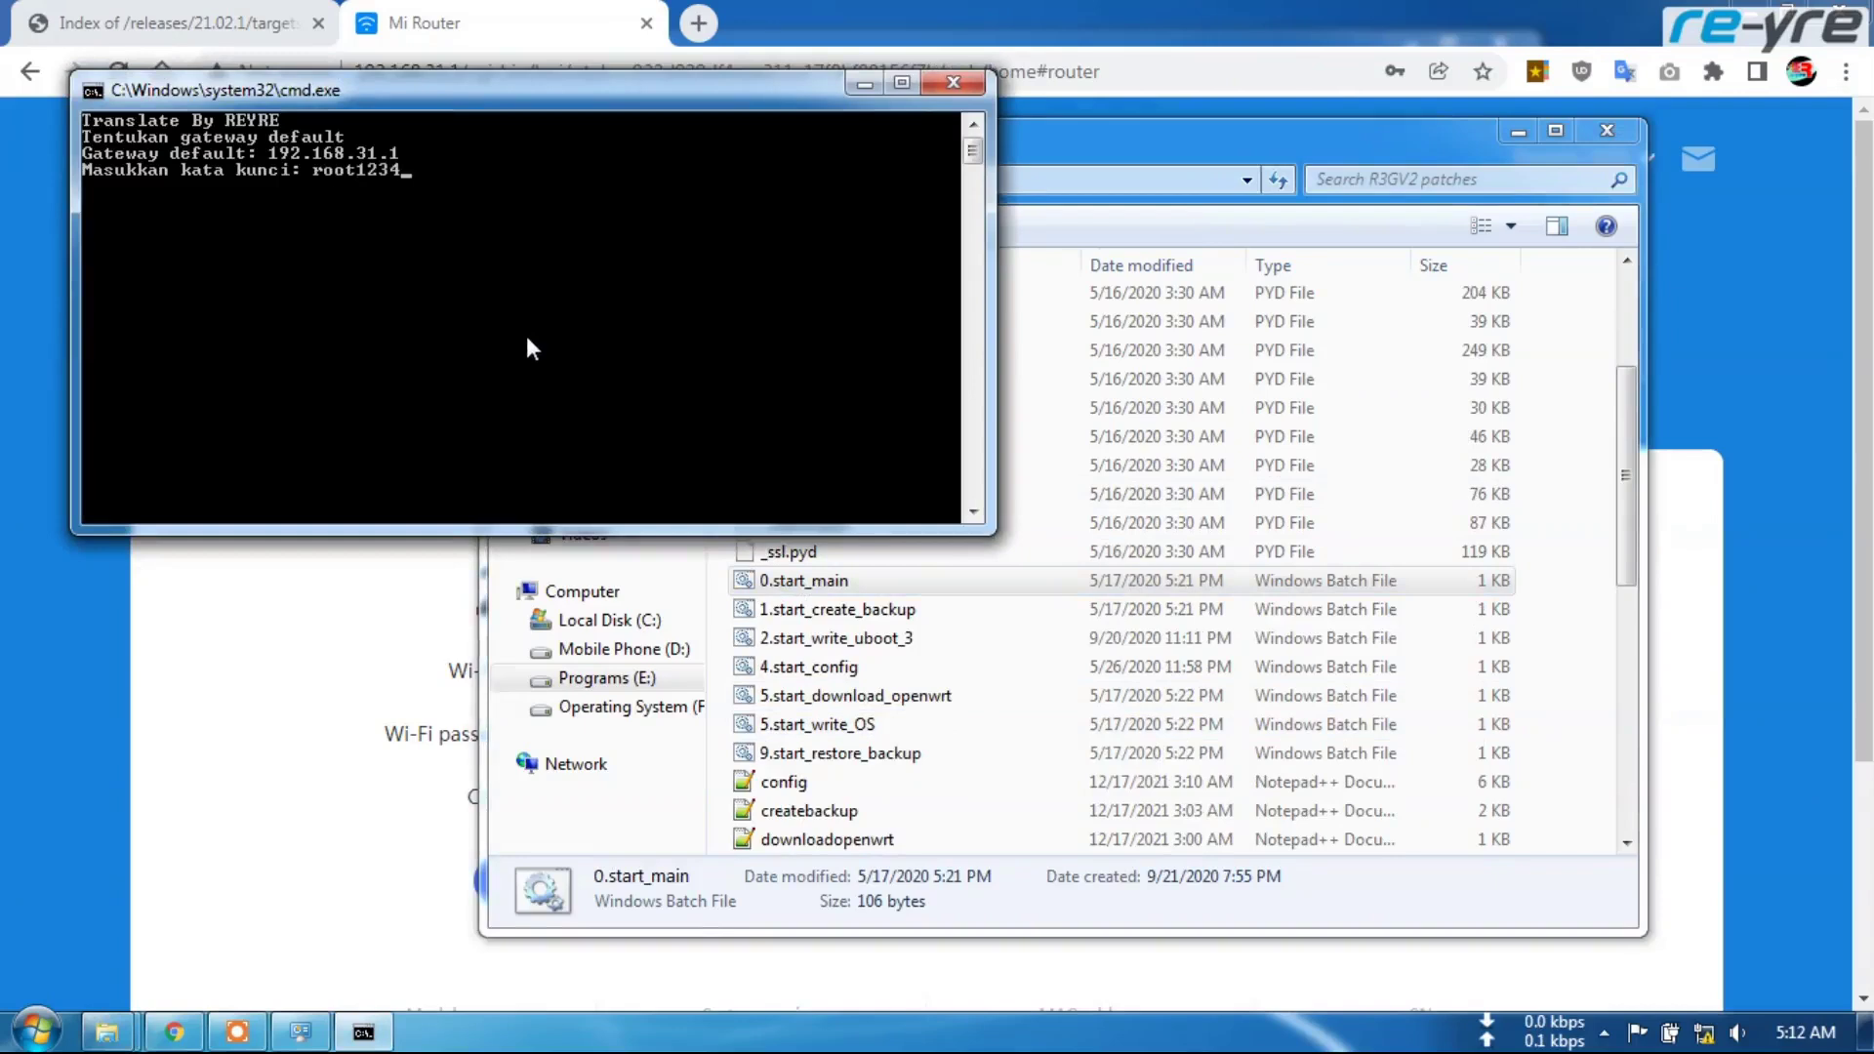
key("Return")
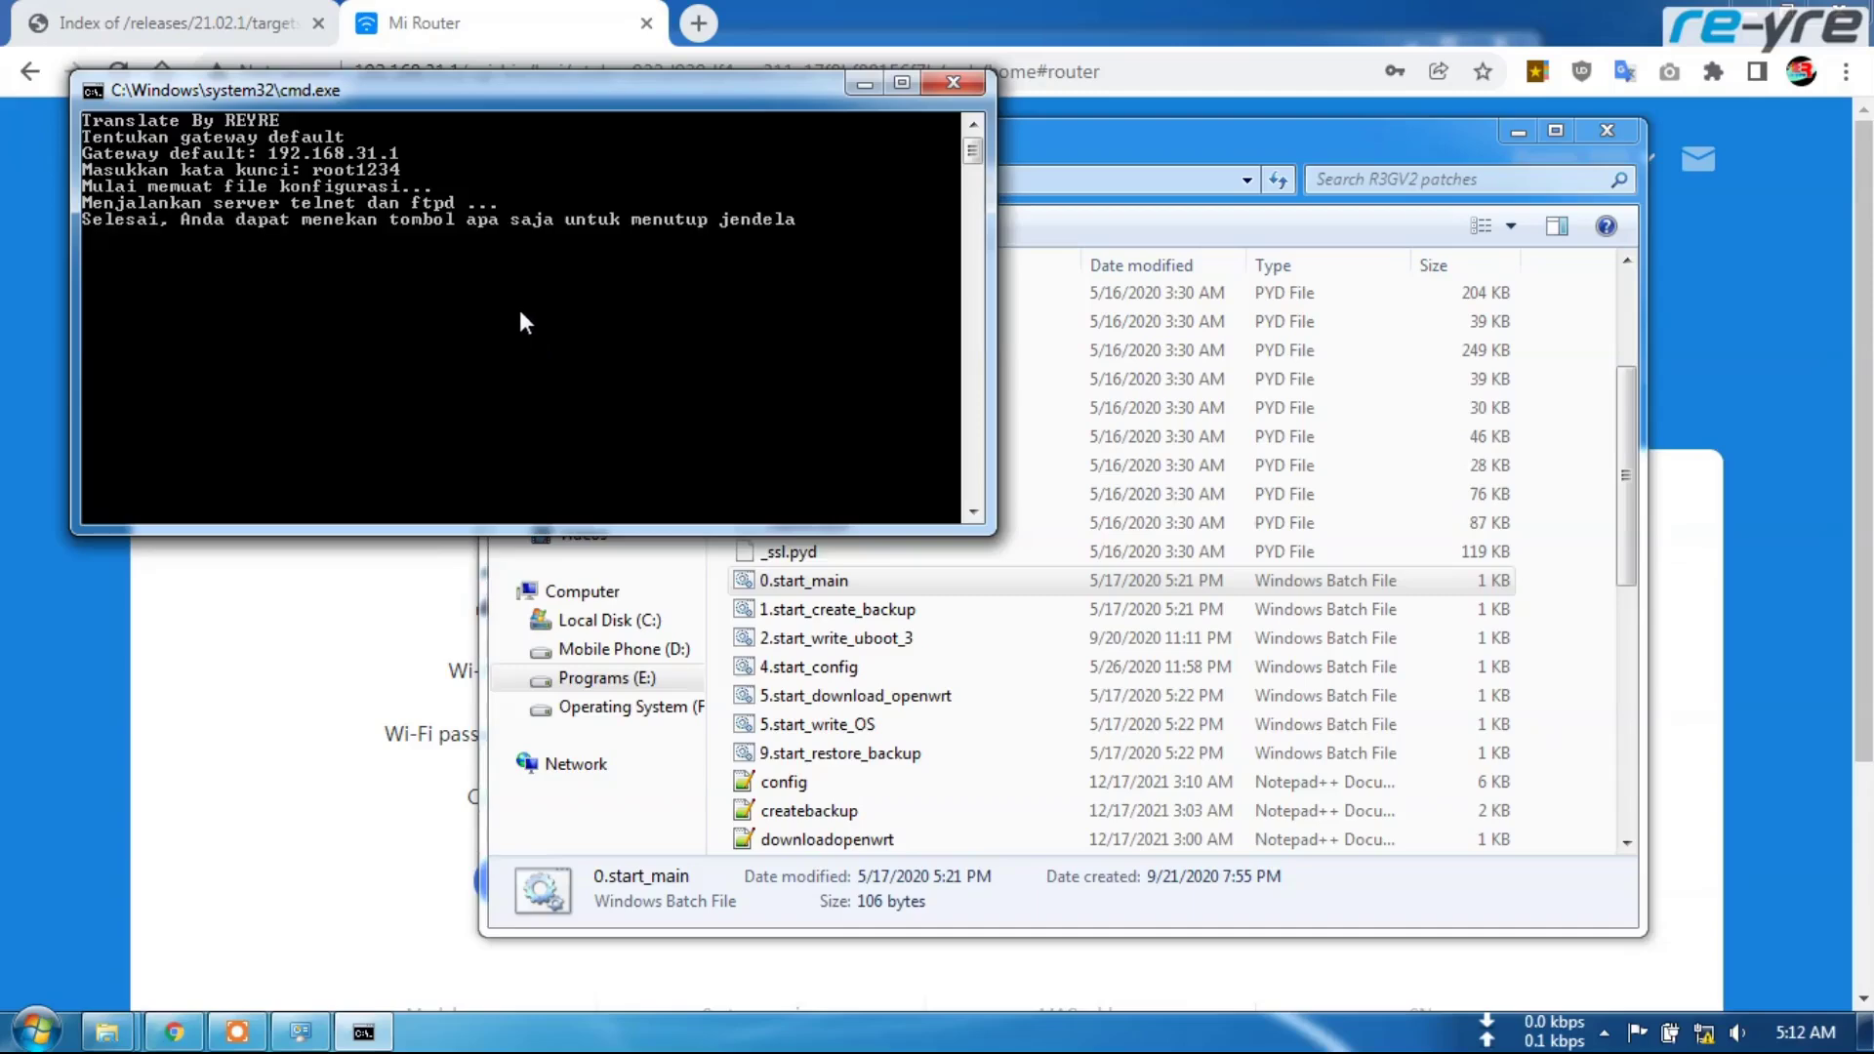
key("Return")
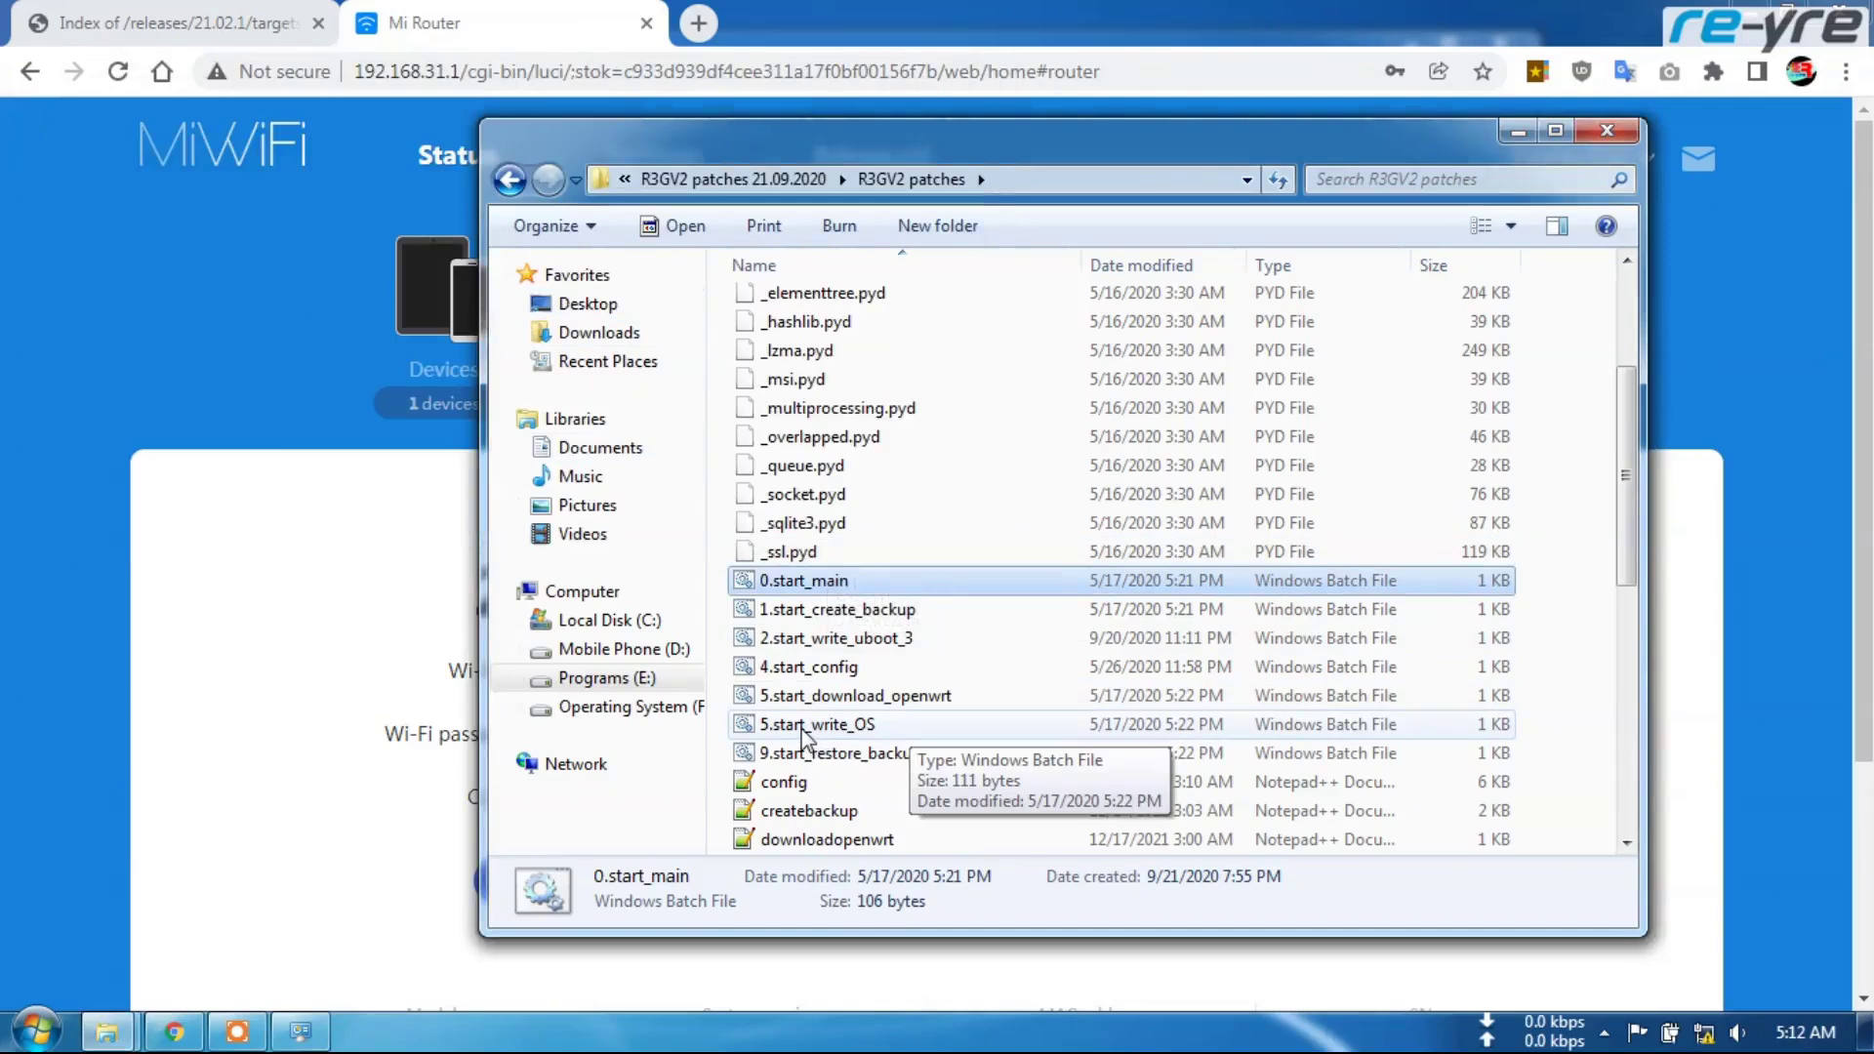
Run 5.start_write_OS, choose option 3 to flash the OpenWrt 21.02.1 sysupgrade image, then close it
double_click(833, 727)
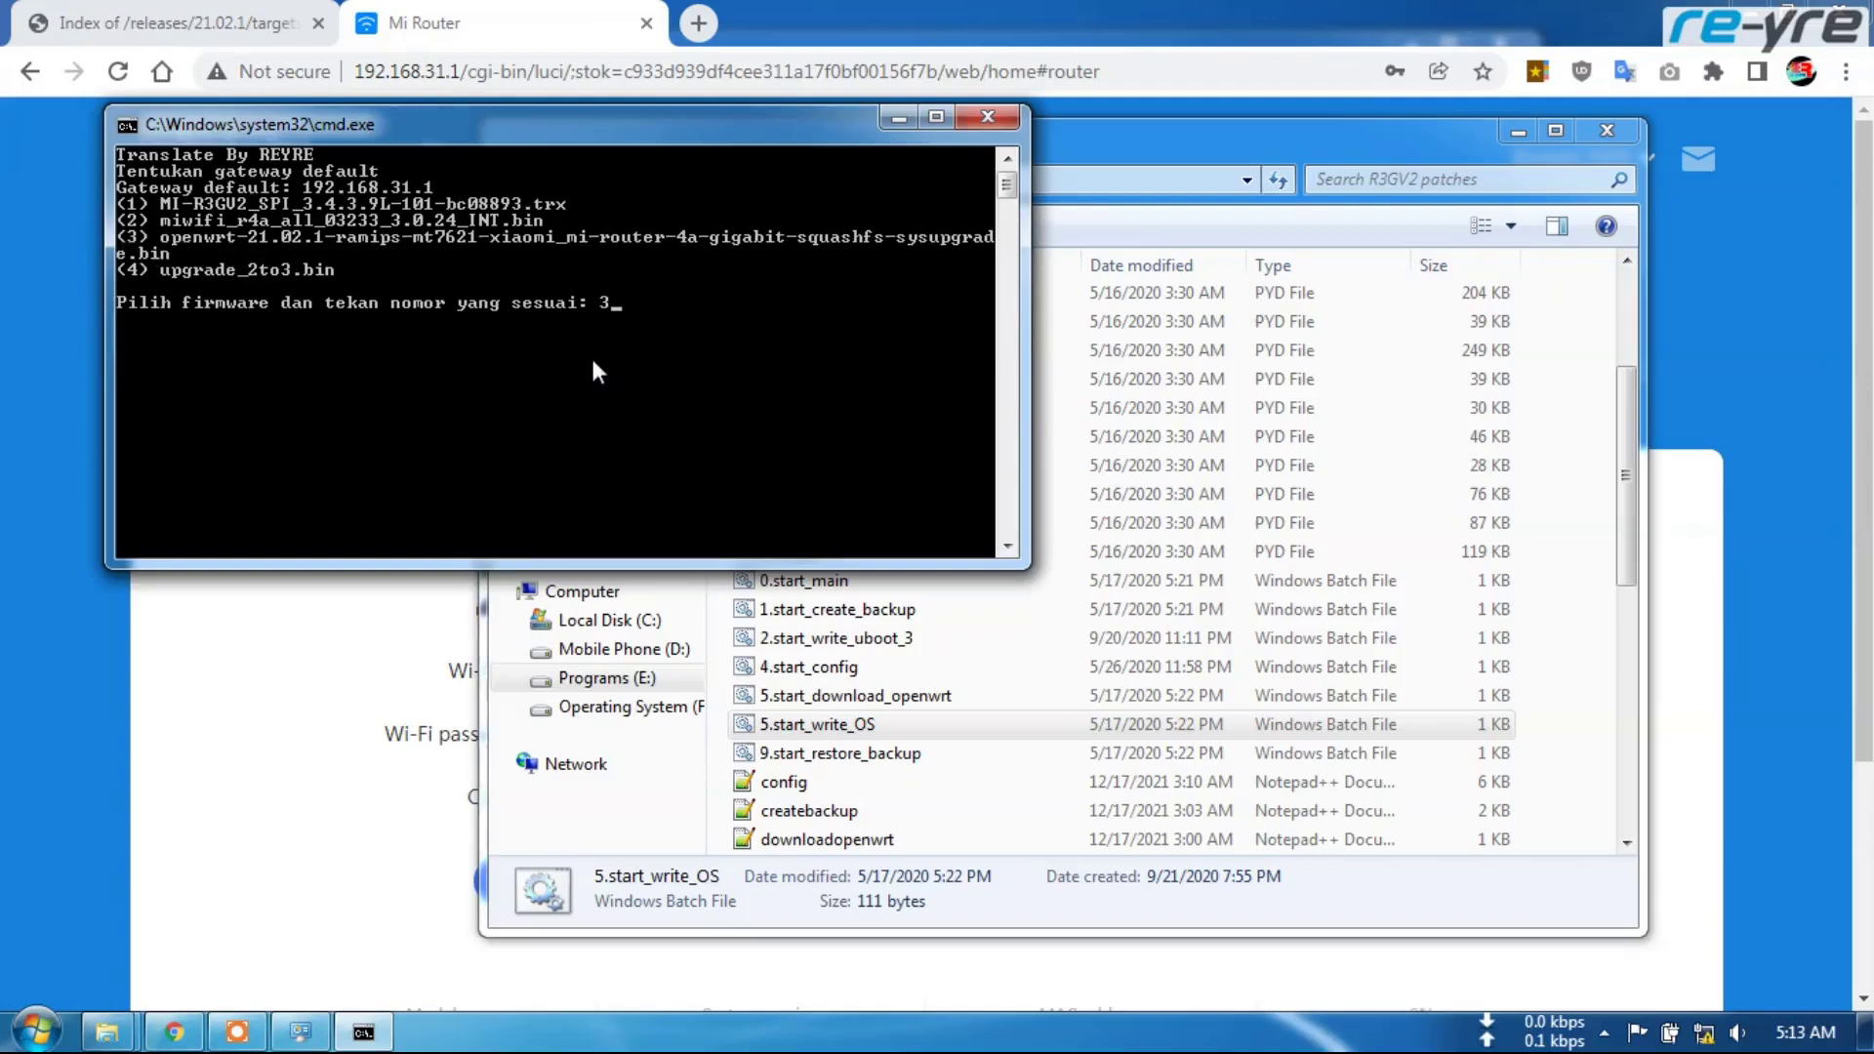
type("3")
key("Return")
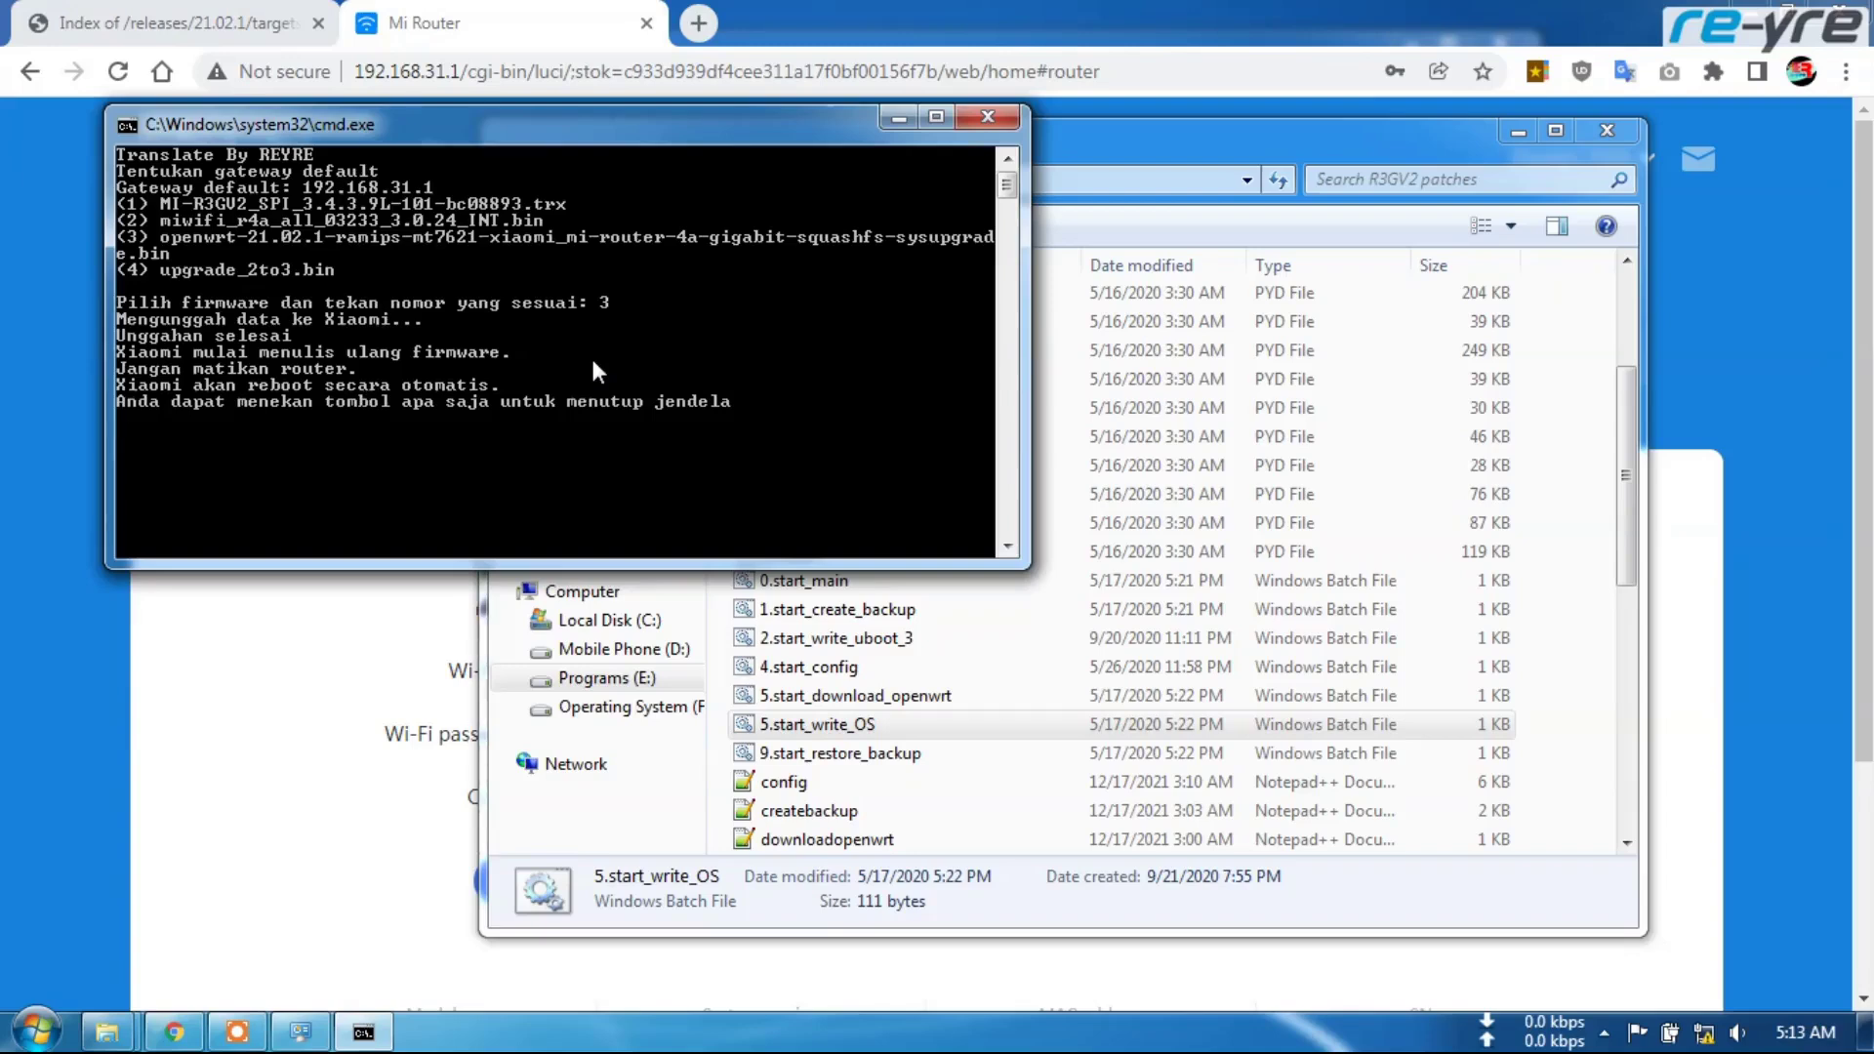
key("Return")
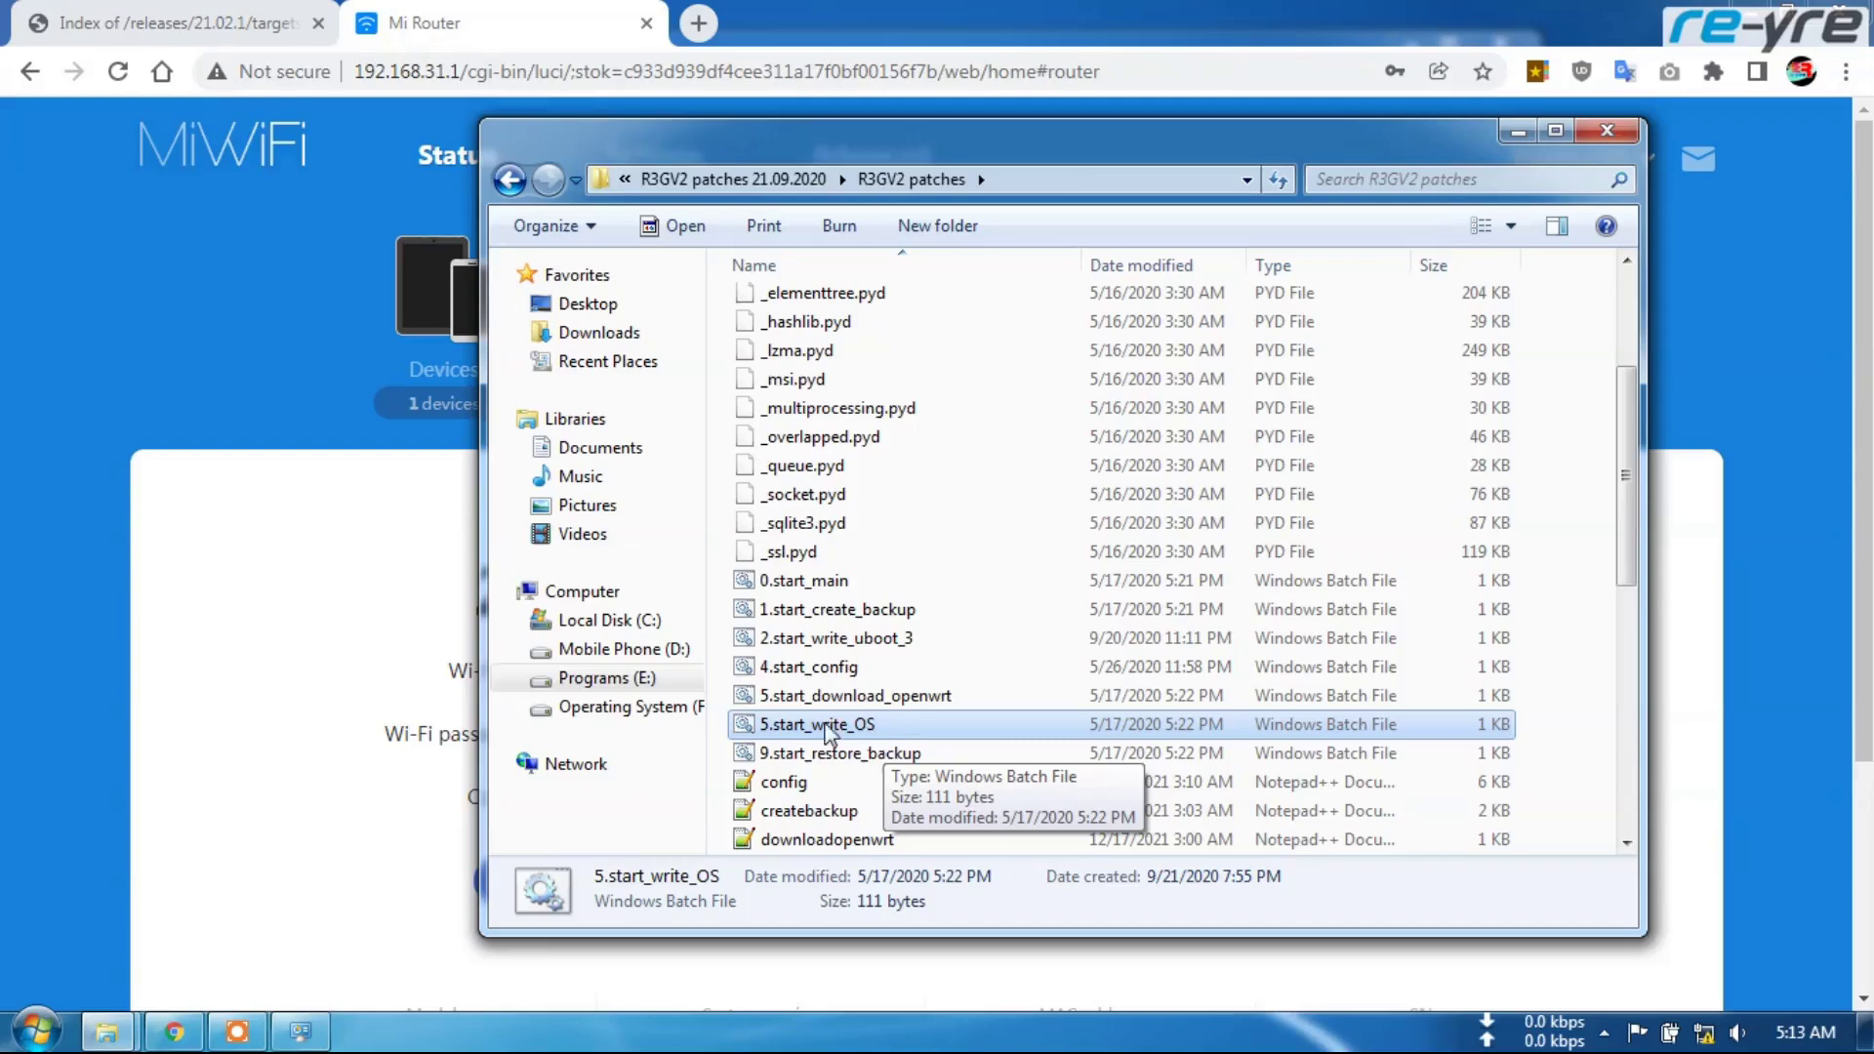
Check the Local Area Connection details, confirming address 192.168.1.197 and gateway 192.168.1.1
left_click(299, 1031)
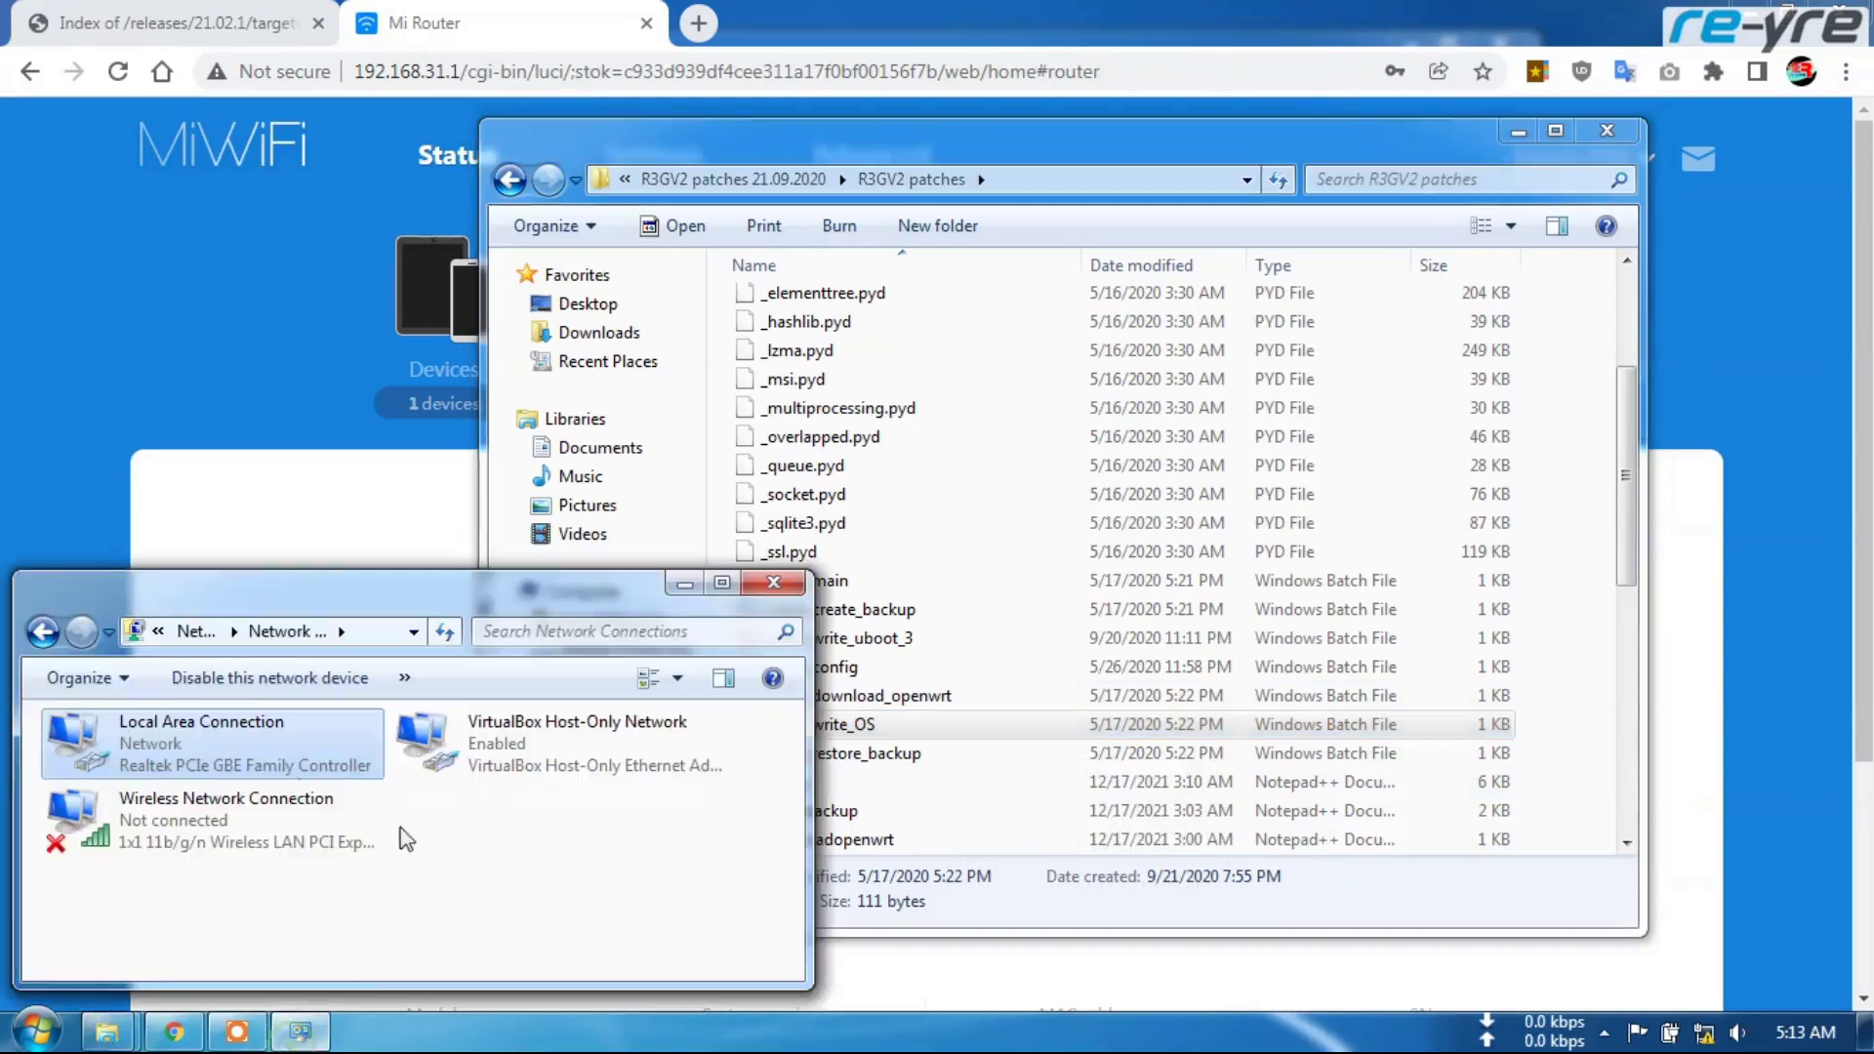
right_click(225, 765)
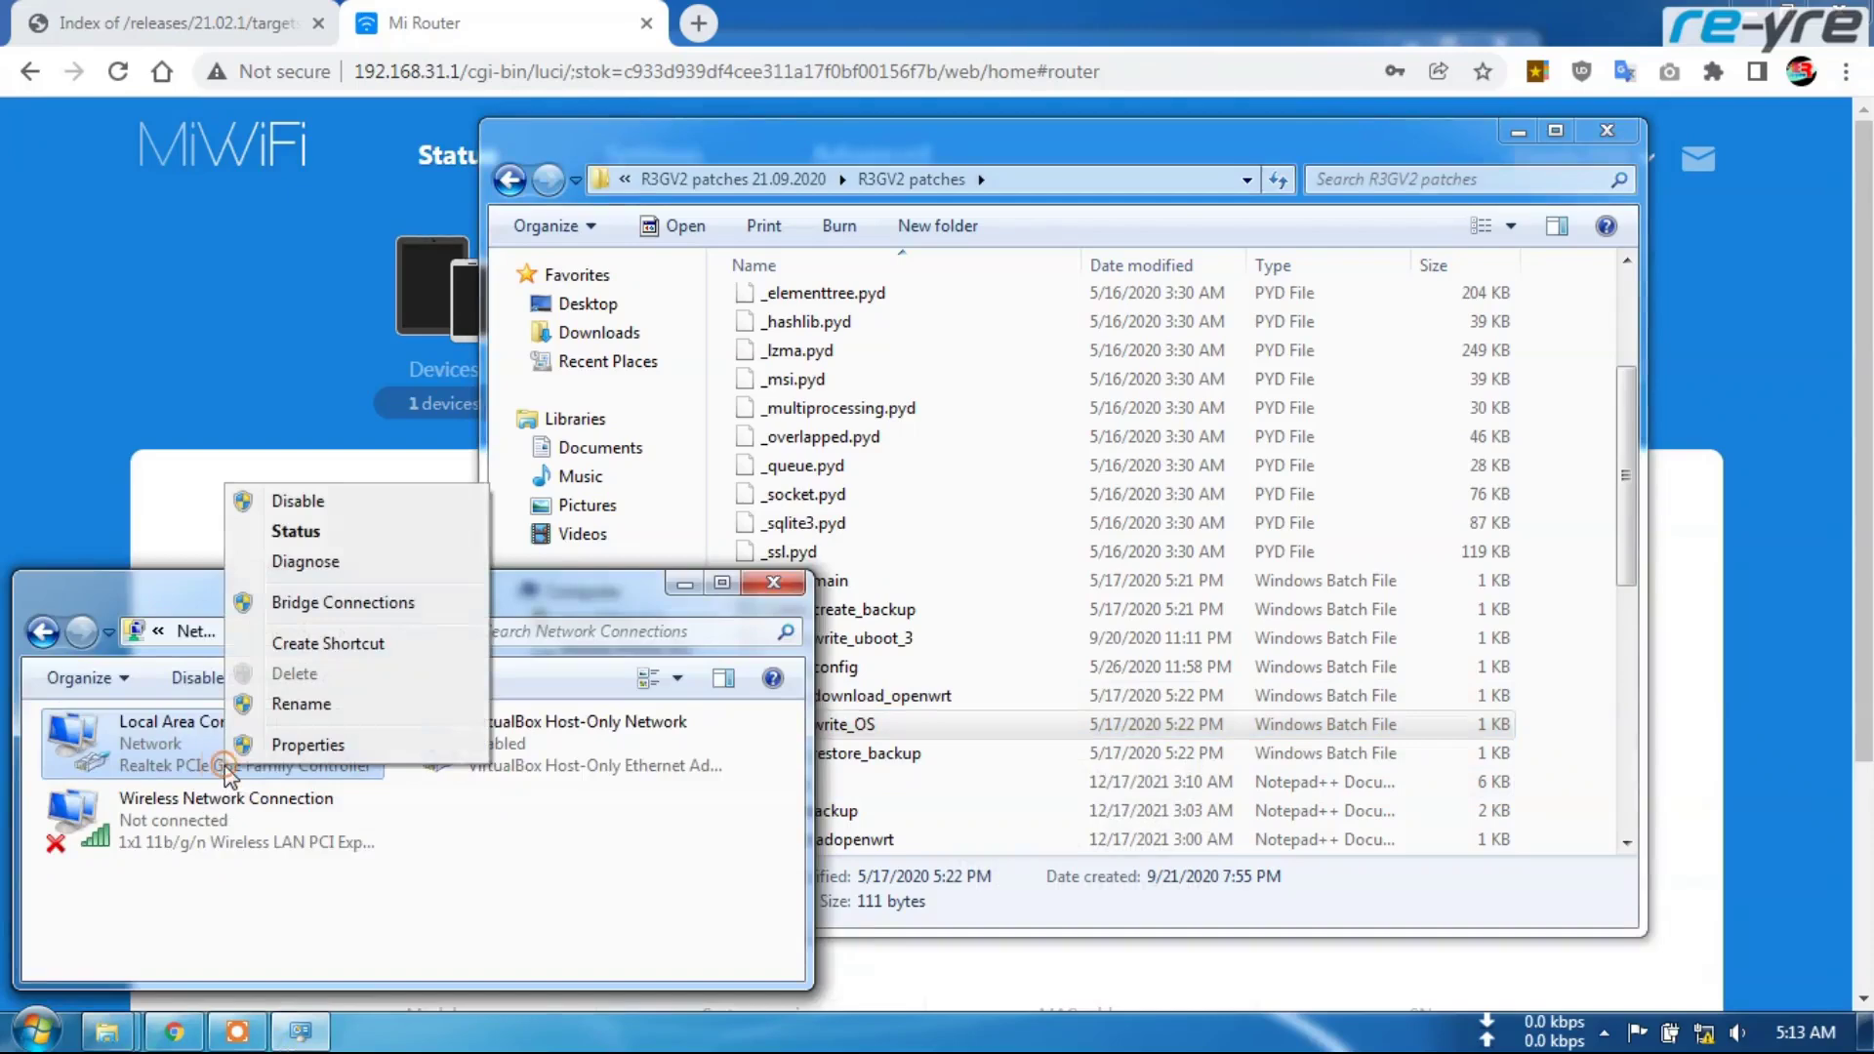
left_click(337, 533)
left_click(779, 494)
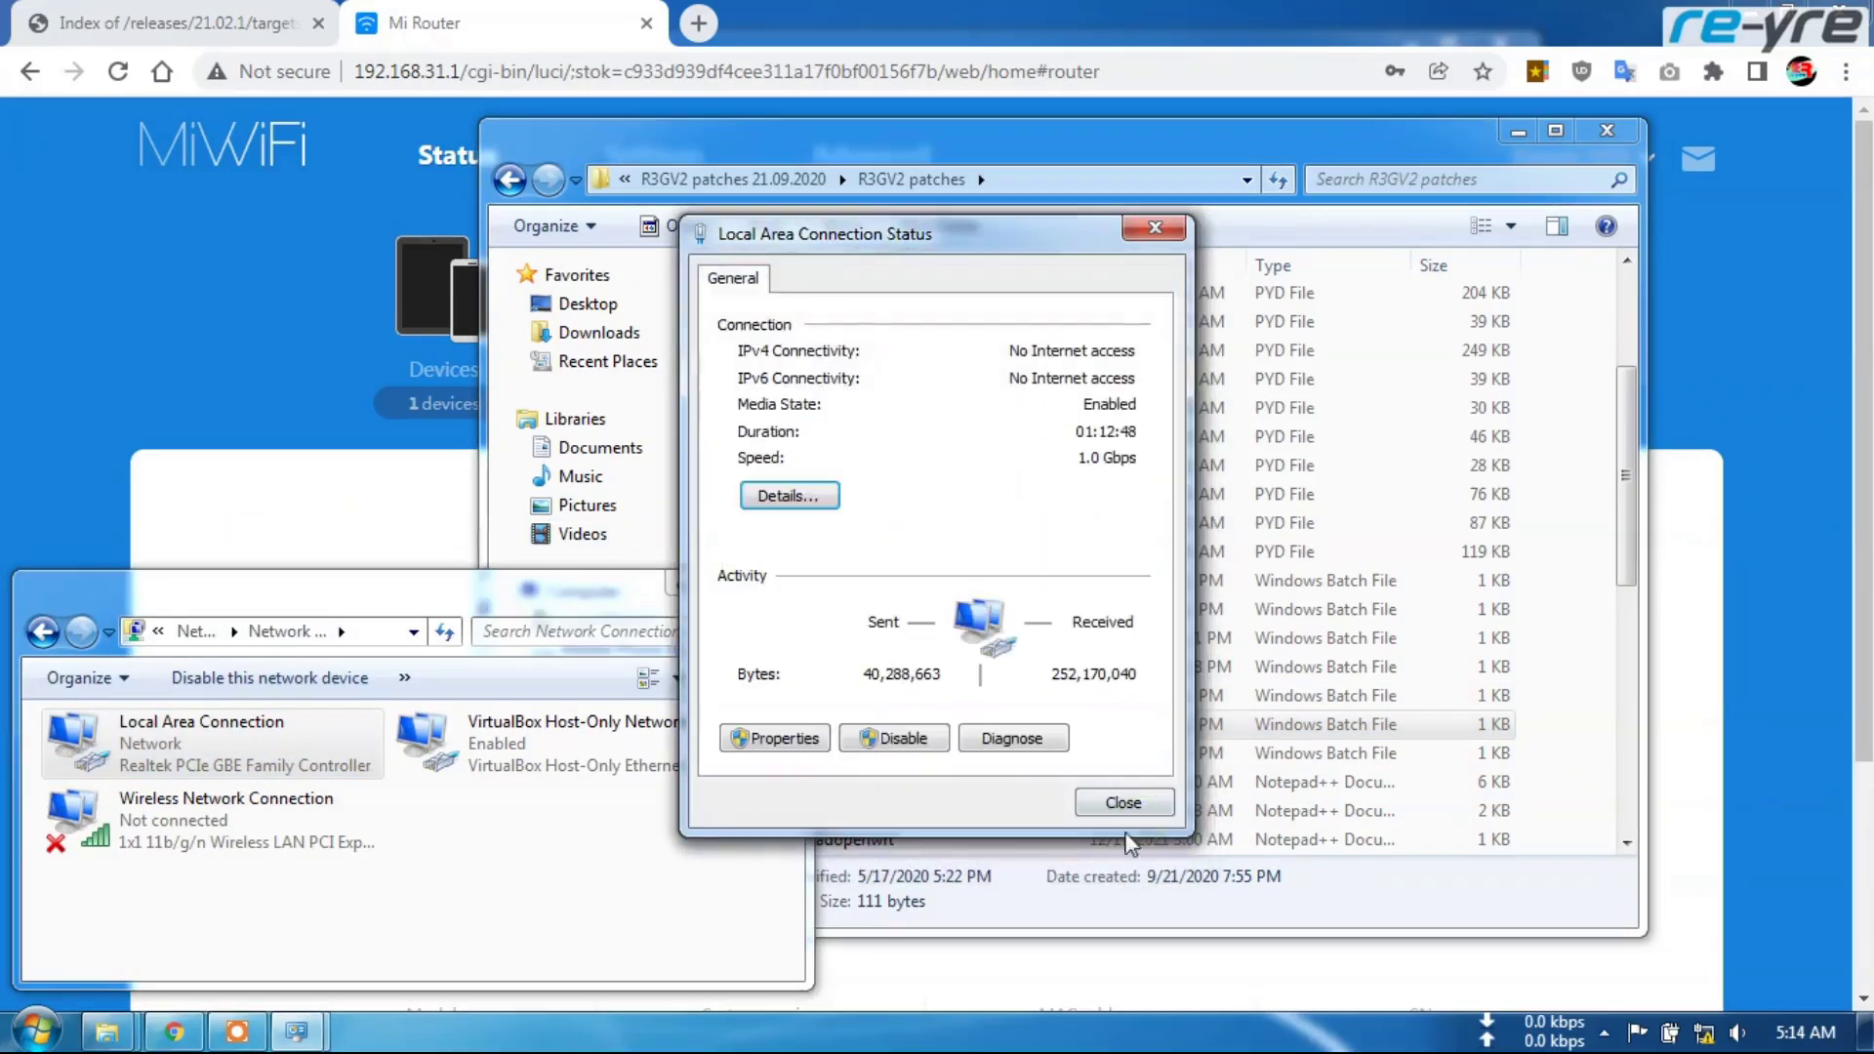
left_click(1123, 803)
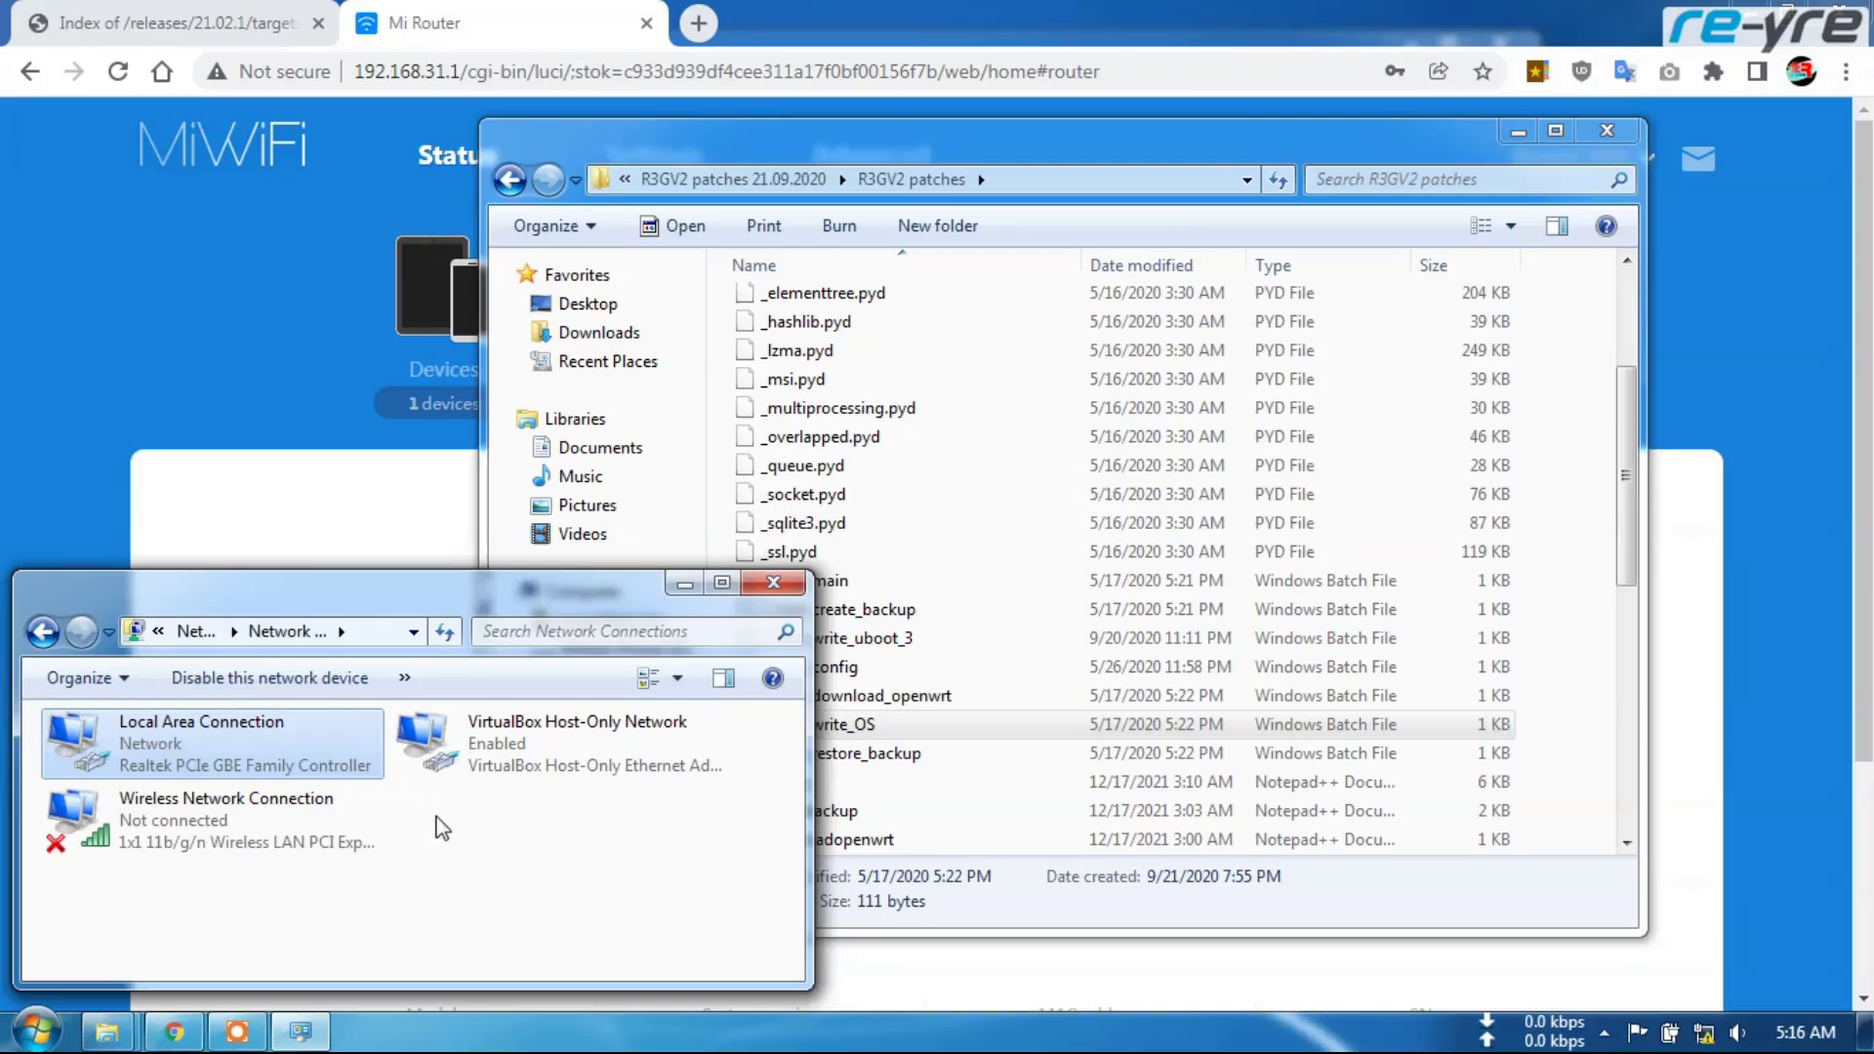
right_click(282, 764)
left_click(410, 521)
left_click(789, 496)
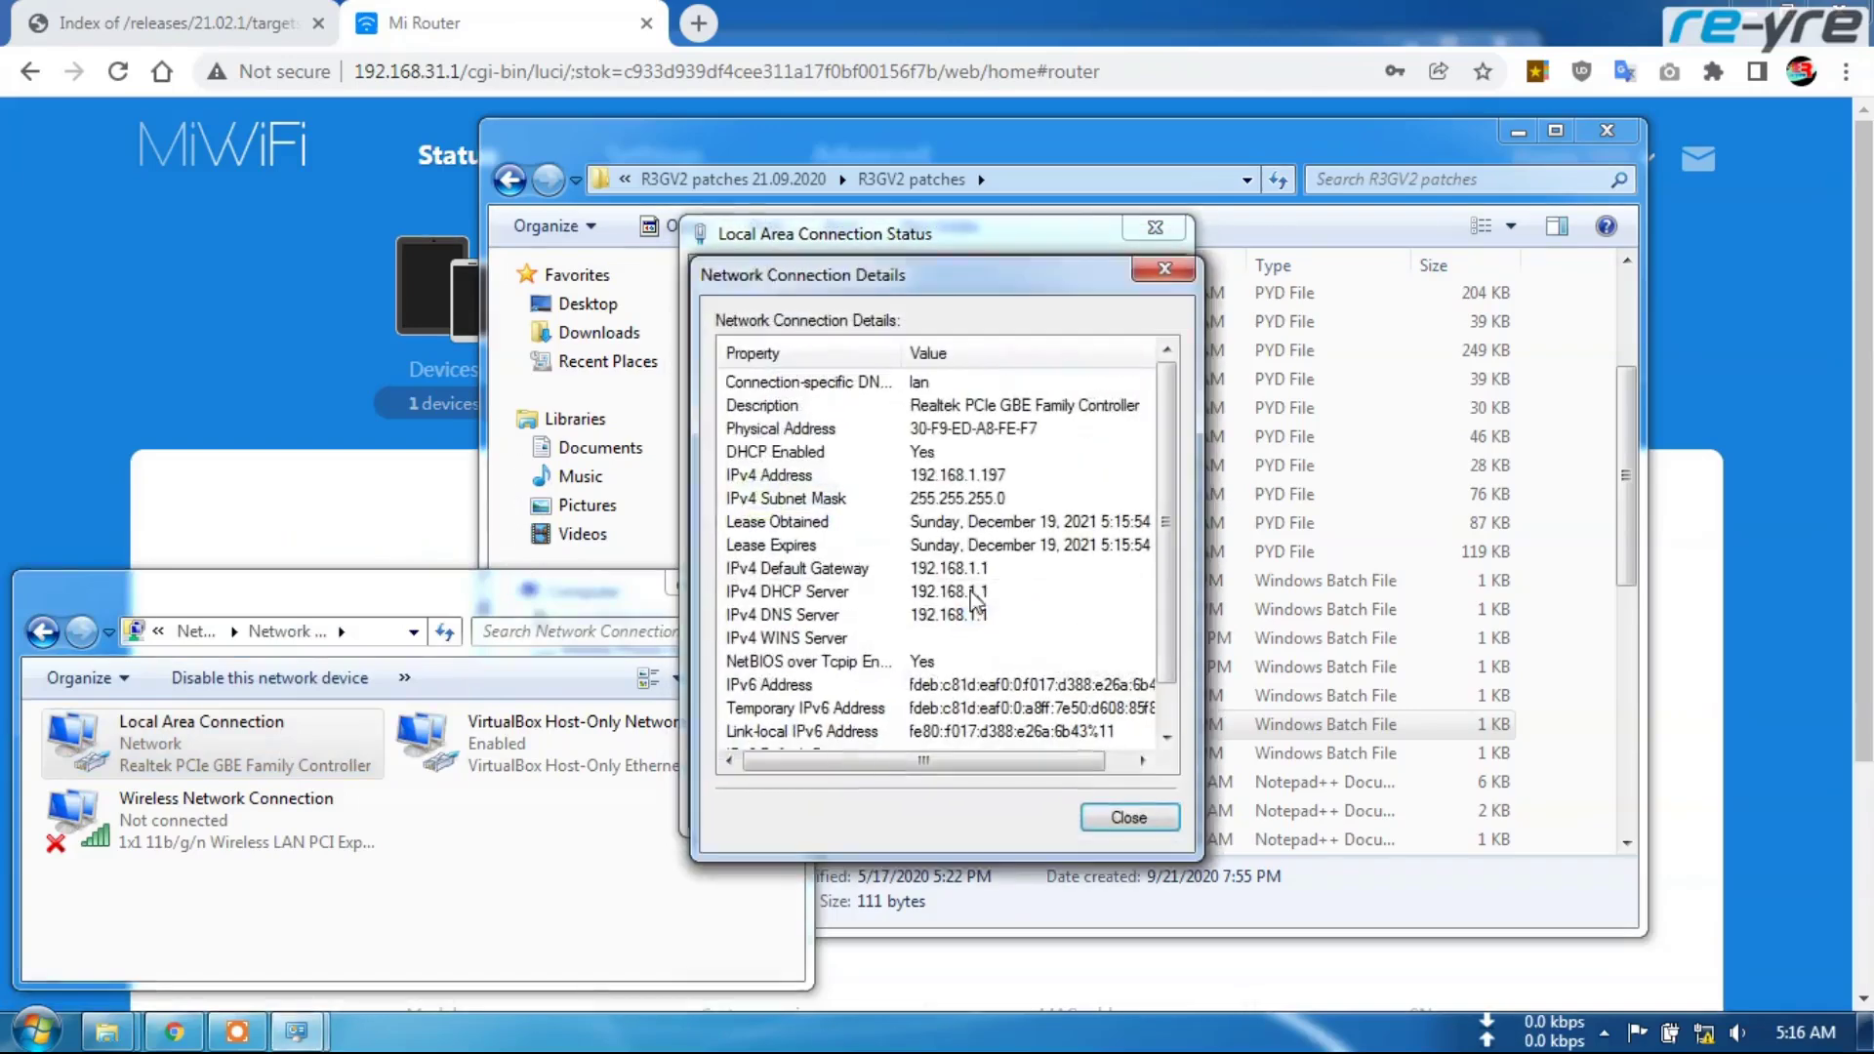
left_click(1130, 817)
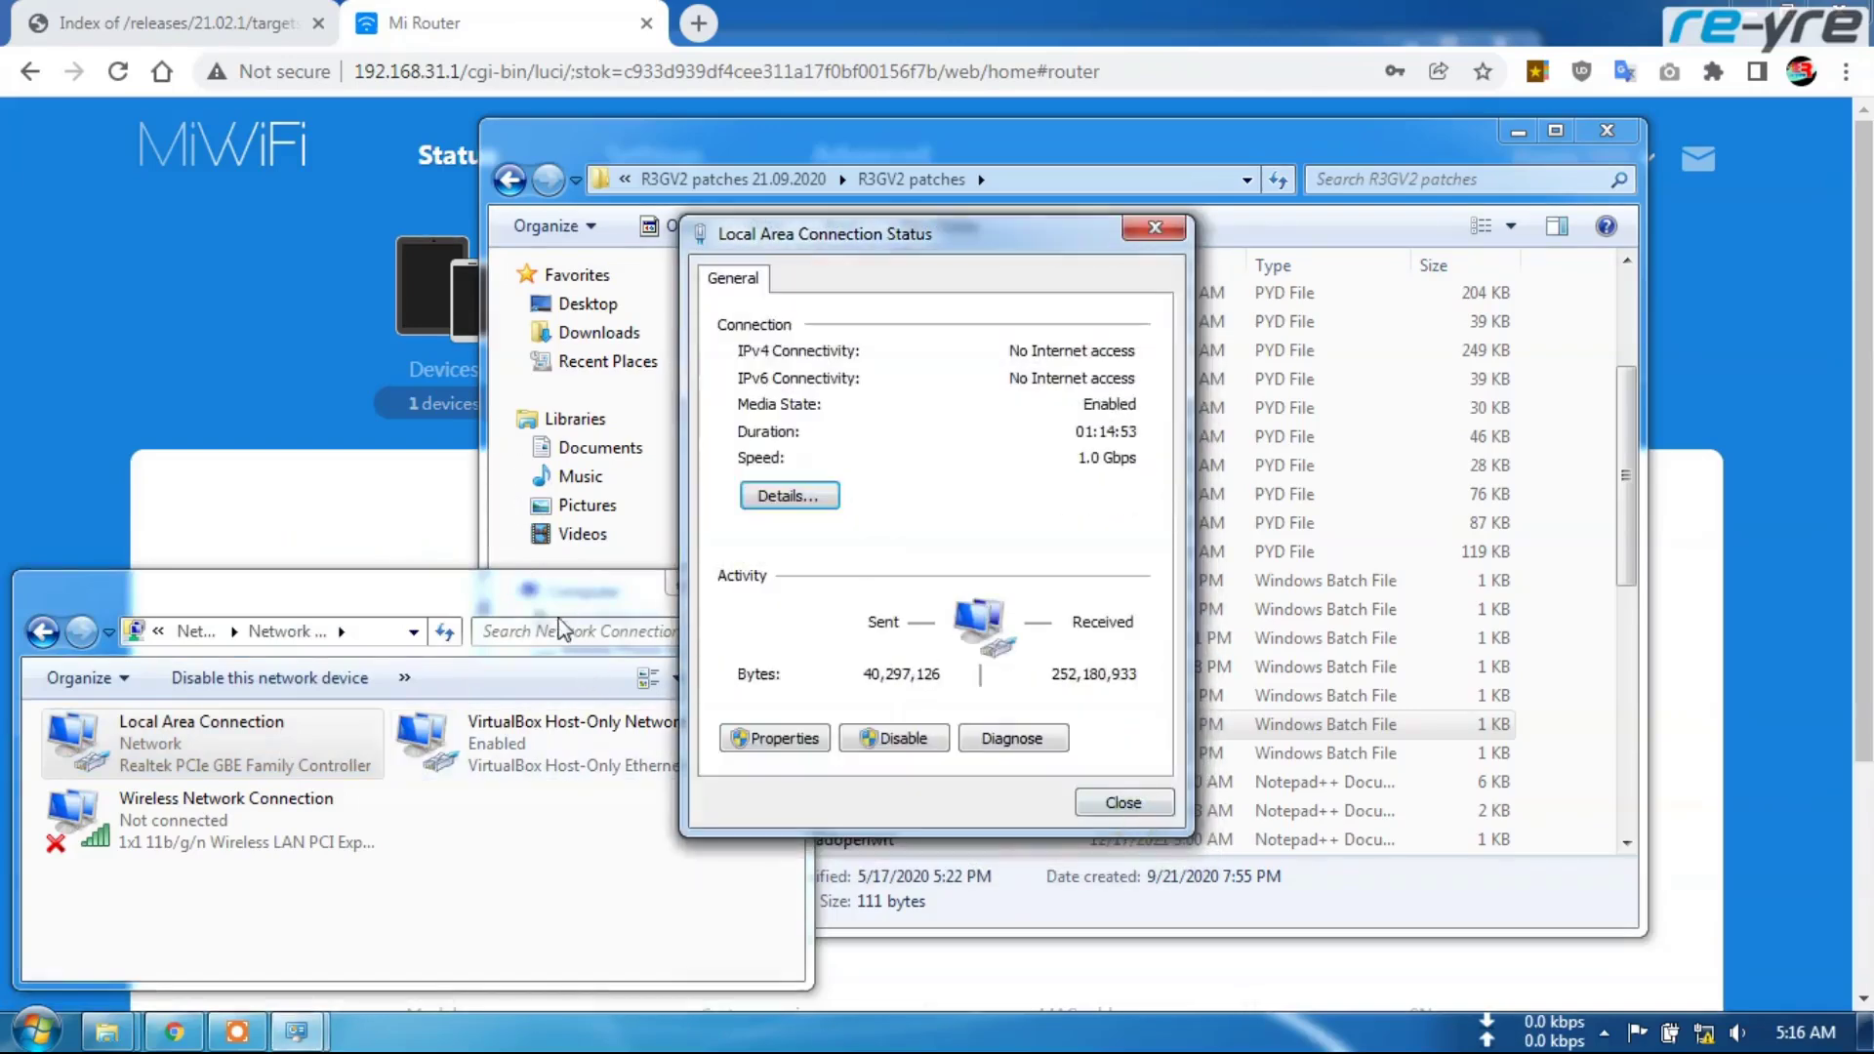
left_click(1123, 802)
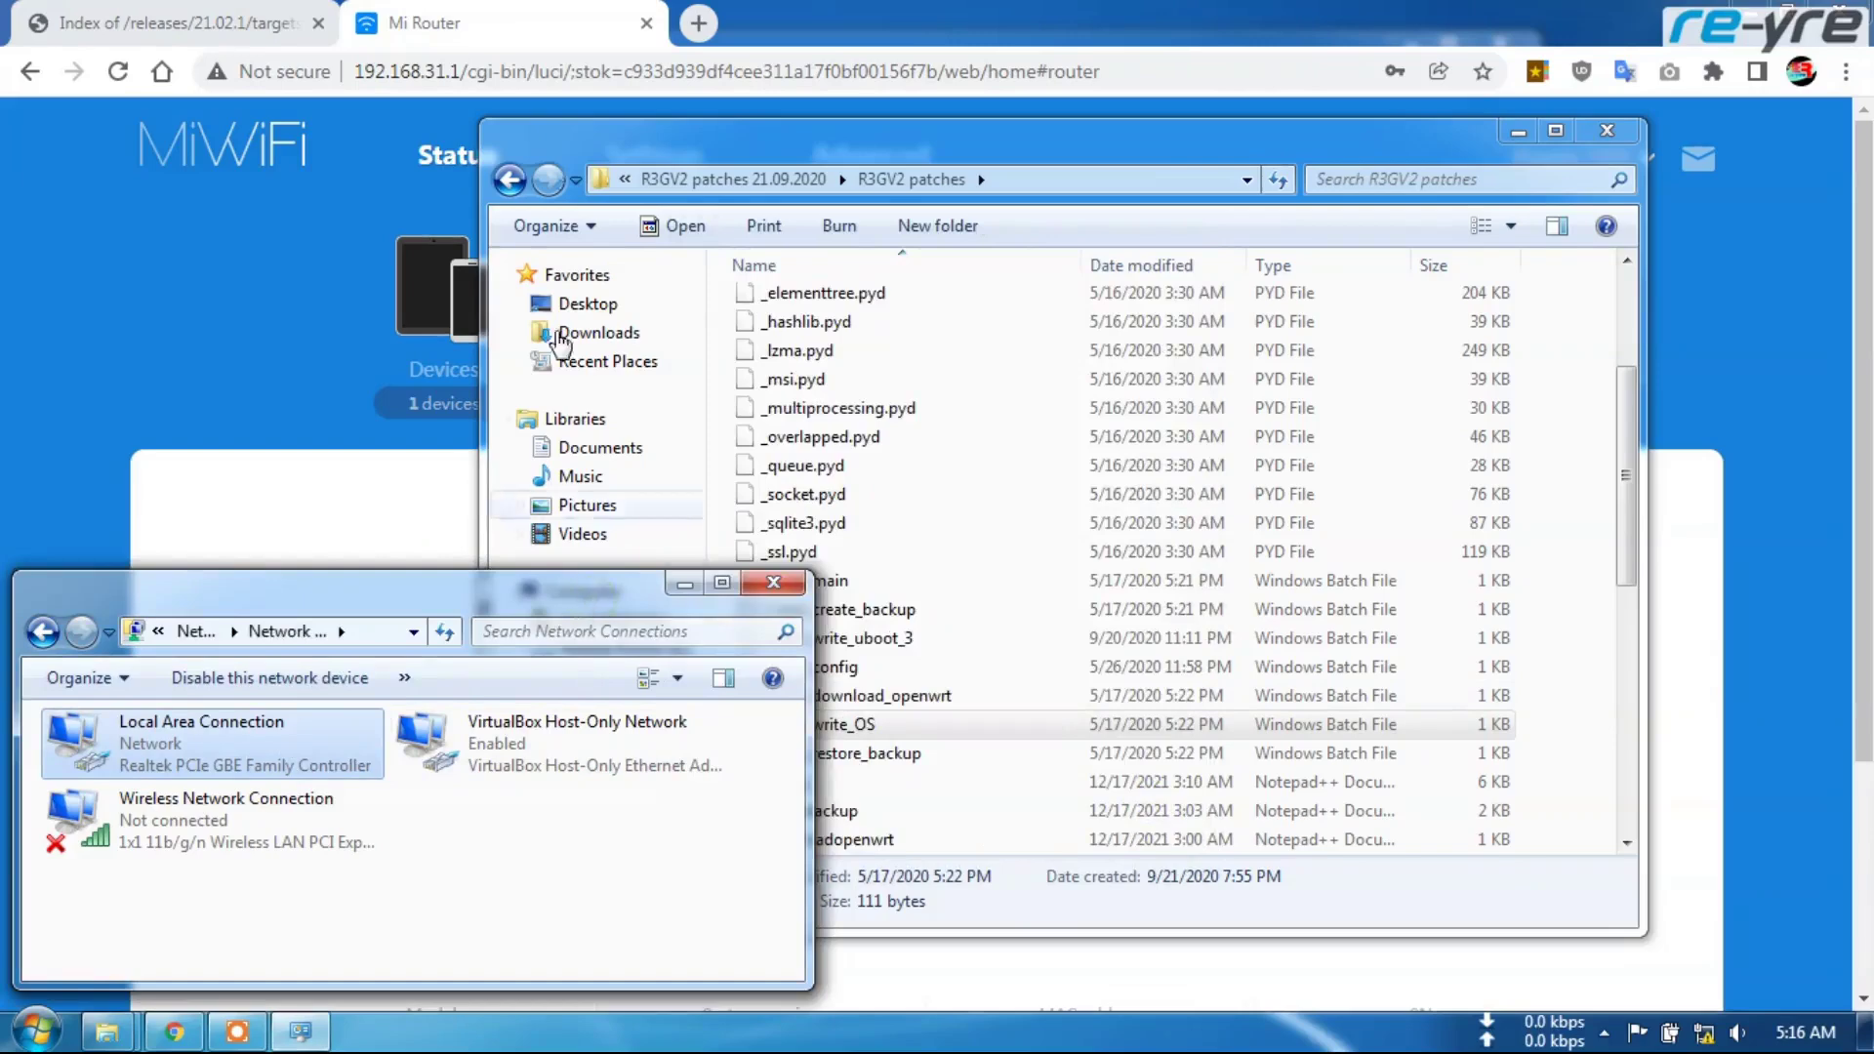
In Chrome, change the router address to 192.168.1.1 and load it
left_click(529, 25)
left_click_drag(424, 71, 1256, 109)
type("1.1")
key("Return")
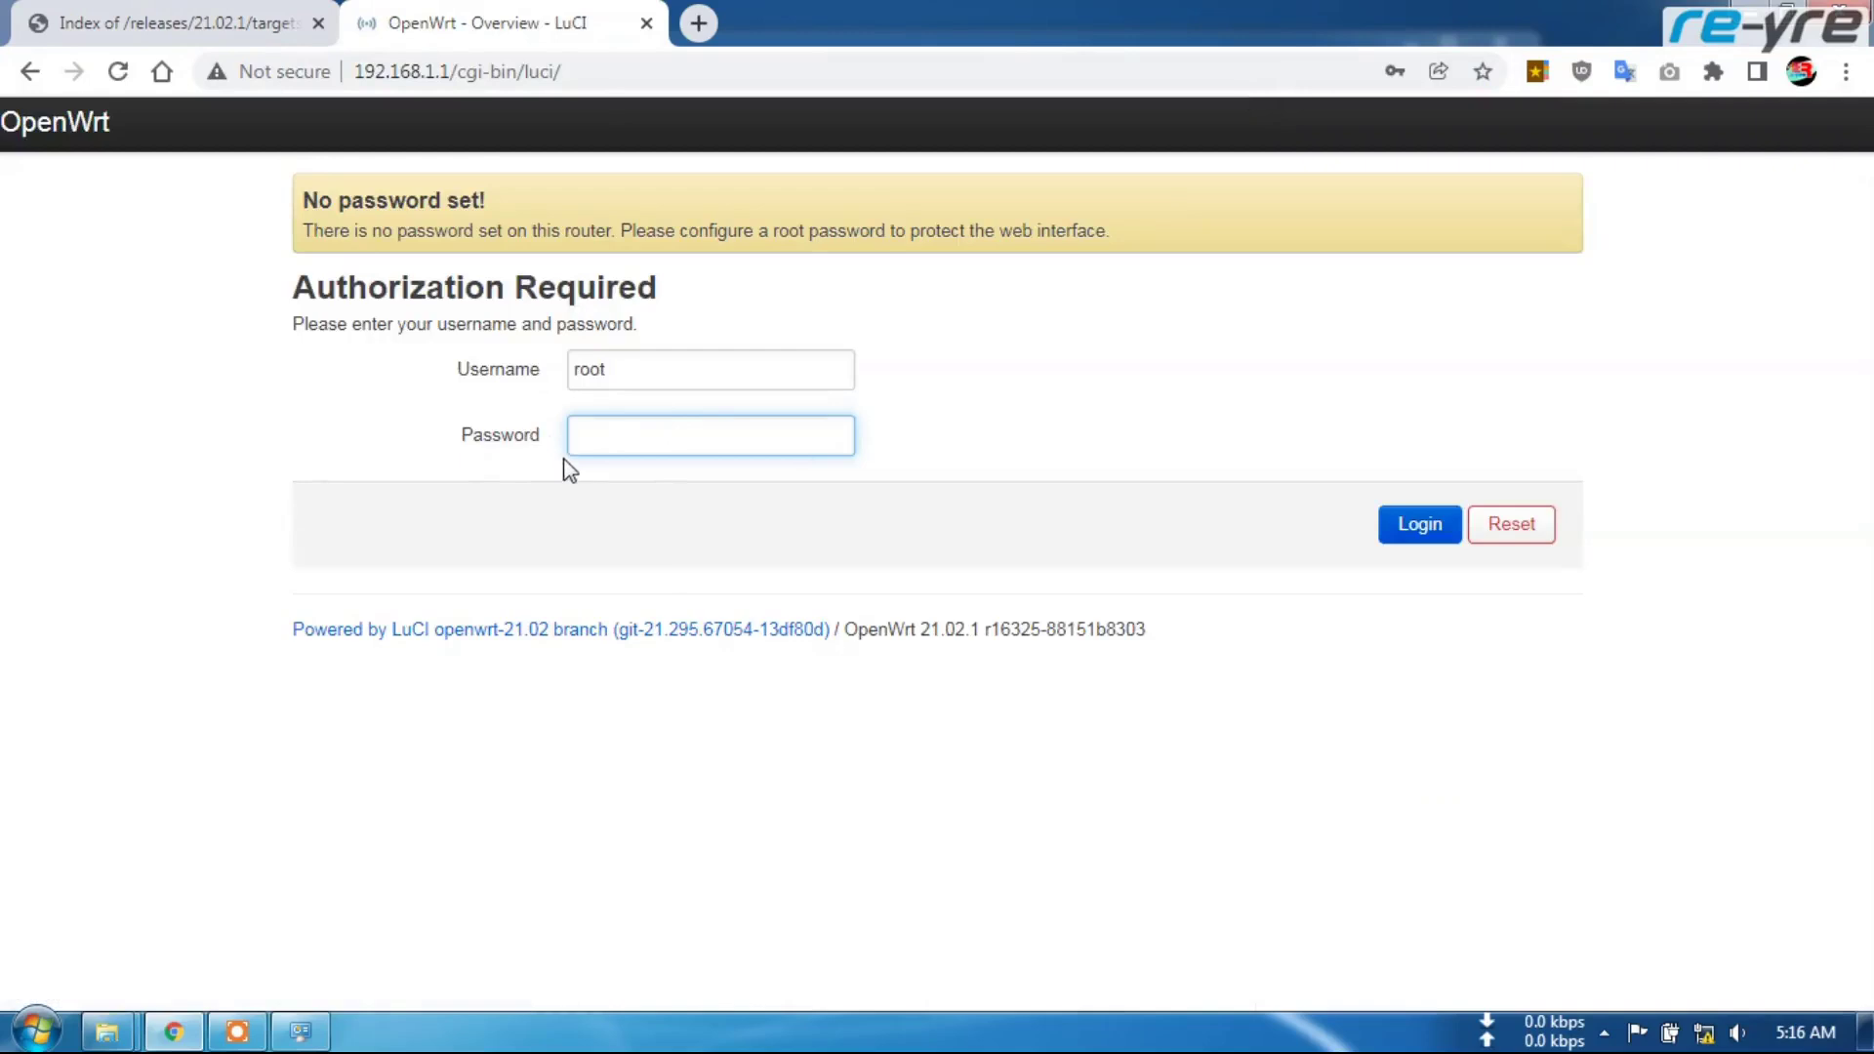
Log in to LuCI with a blank password and scroll through the OpenWrt 21.02.1 Status overview
left_click(1416, 527)
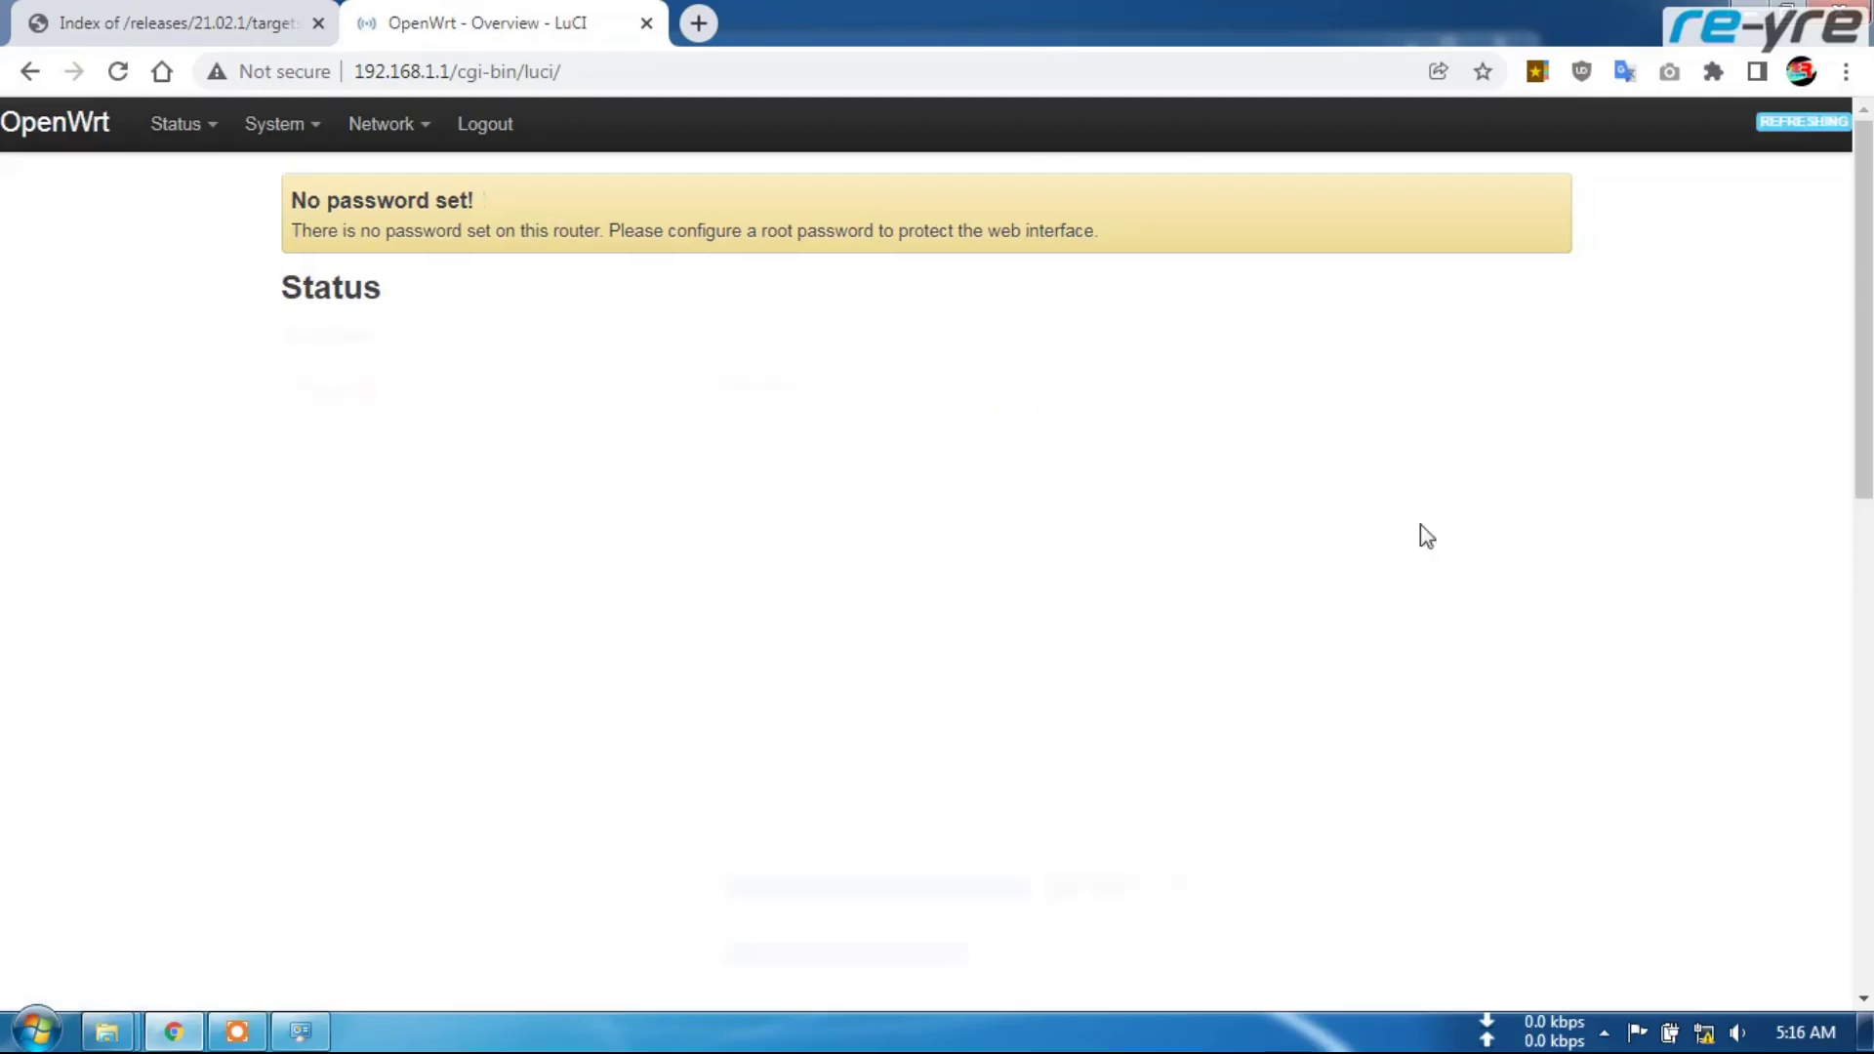
scroll(1079, 511, "down", 15)
scroll(878, 619, "up", 14)
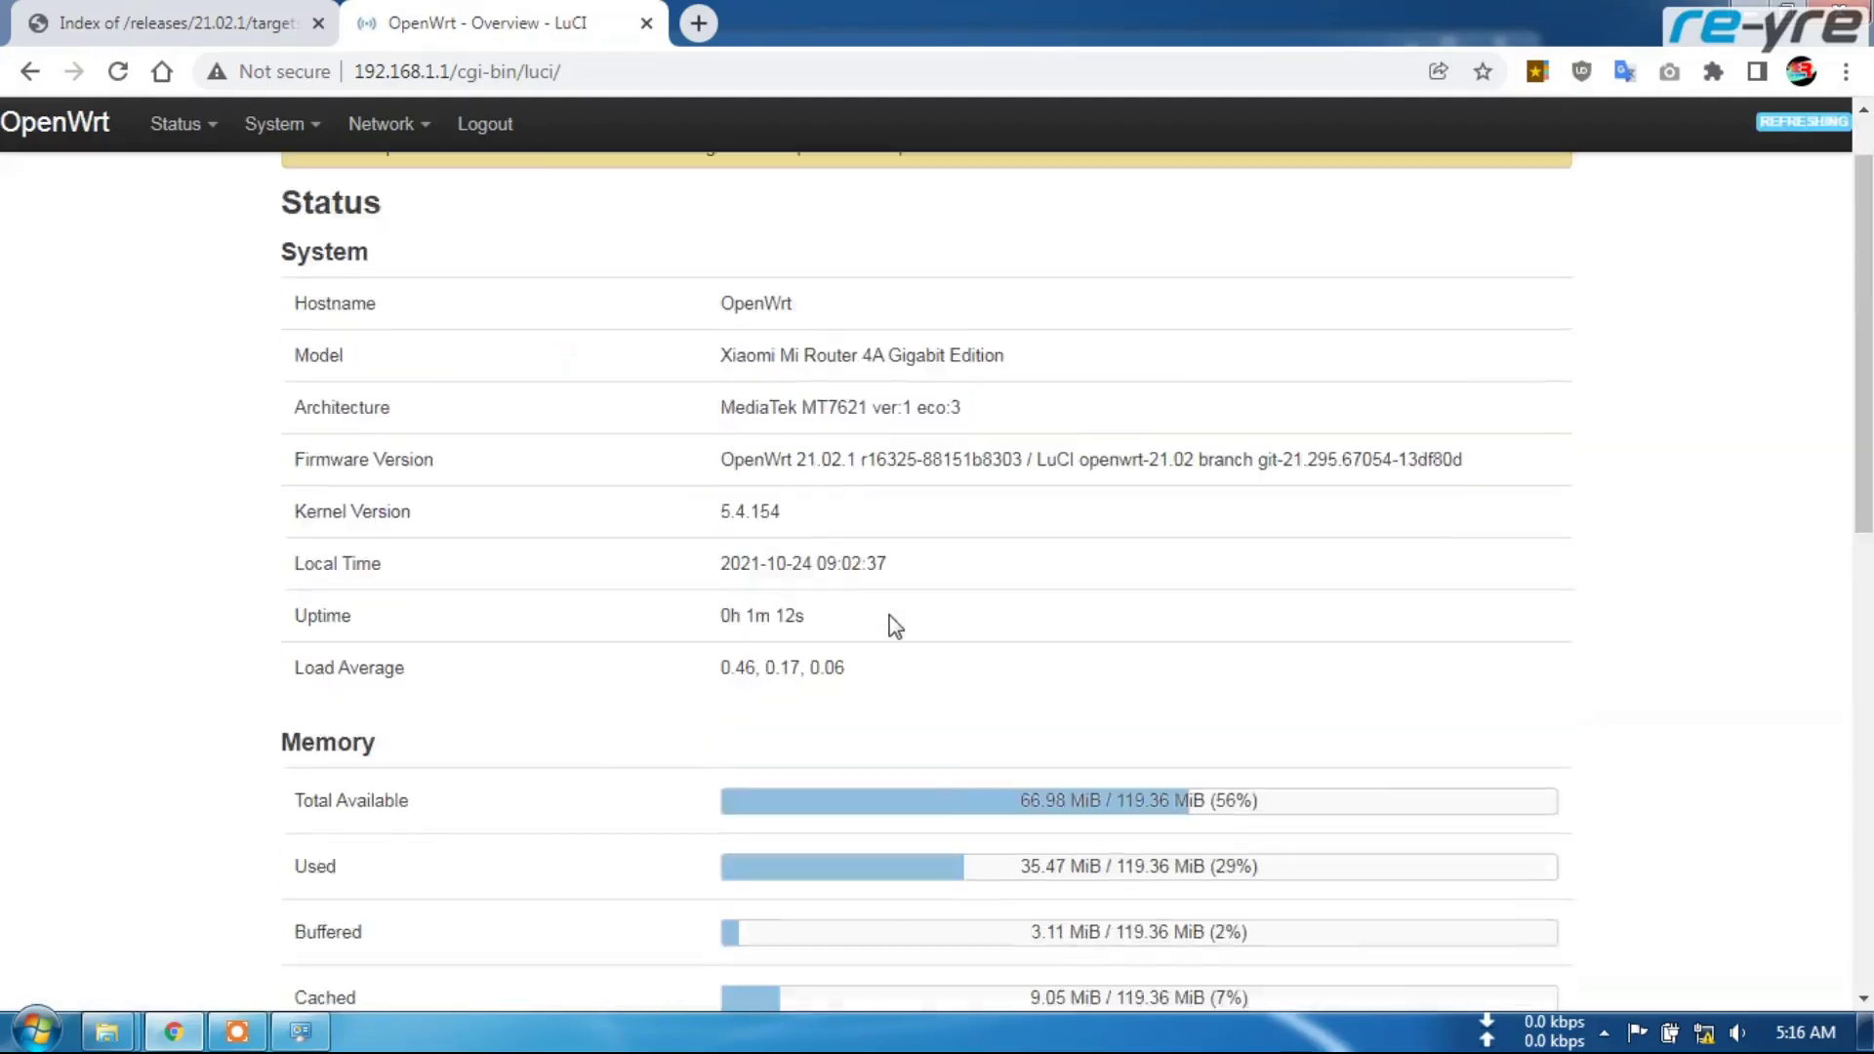
scroll(888, 625, "up", 2)
scroll(981, 586, "down", 15)
scroll(976, 593, "up", 14)
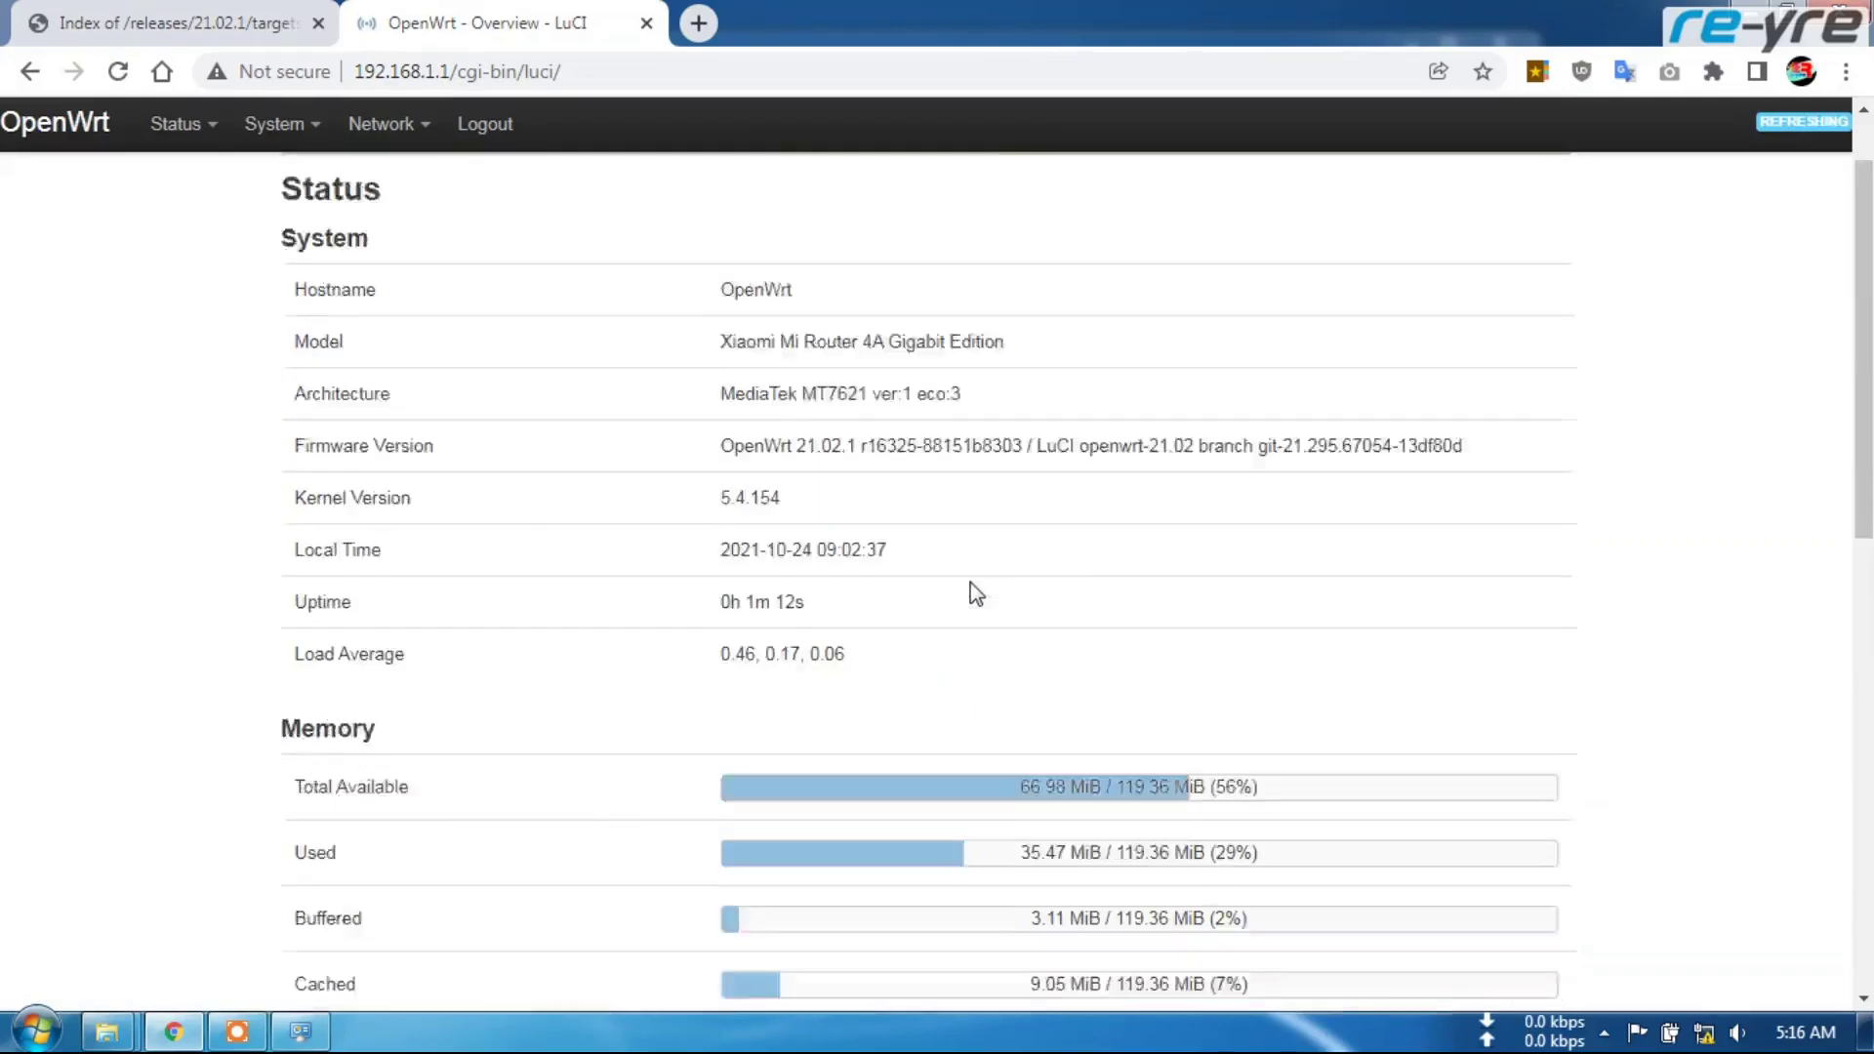
scroll(976, 593, "up", 1)
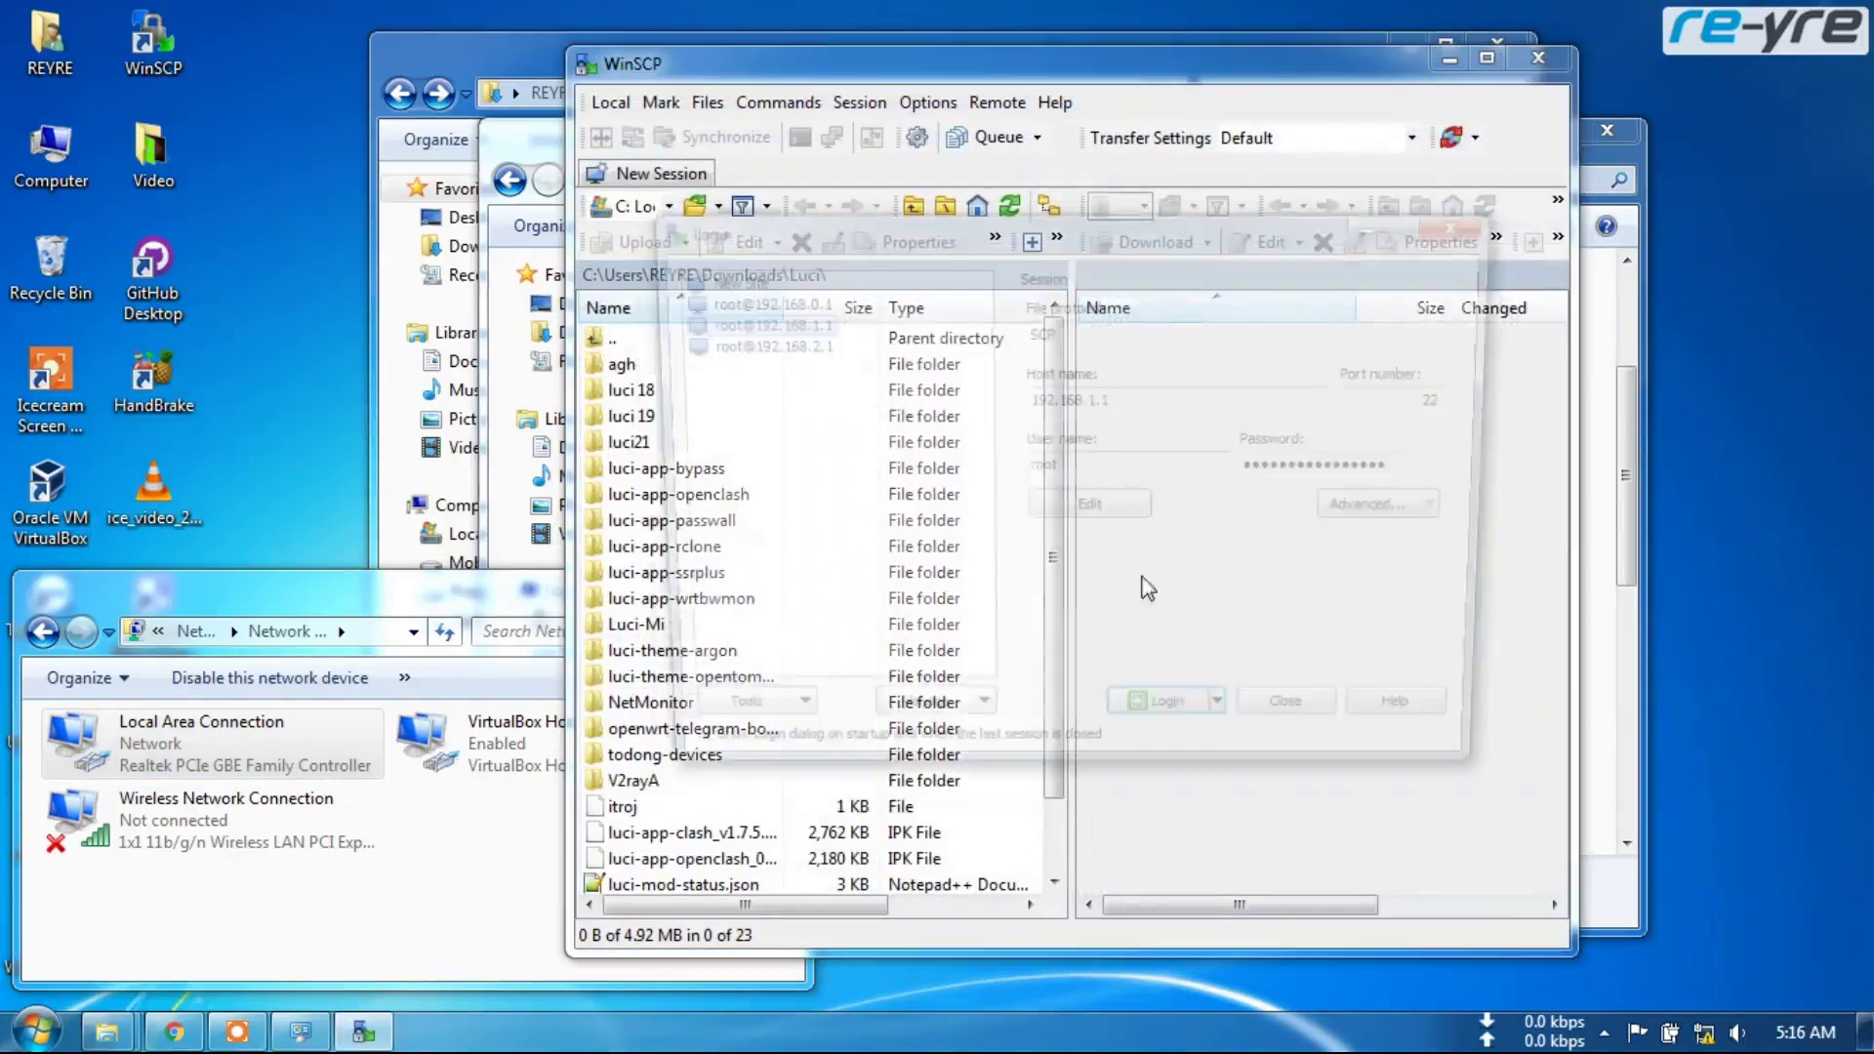
Connect WinSCP to 192.168.1.1, accept the updated host key, and open the /root folder
left_click(1159, 731)
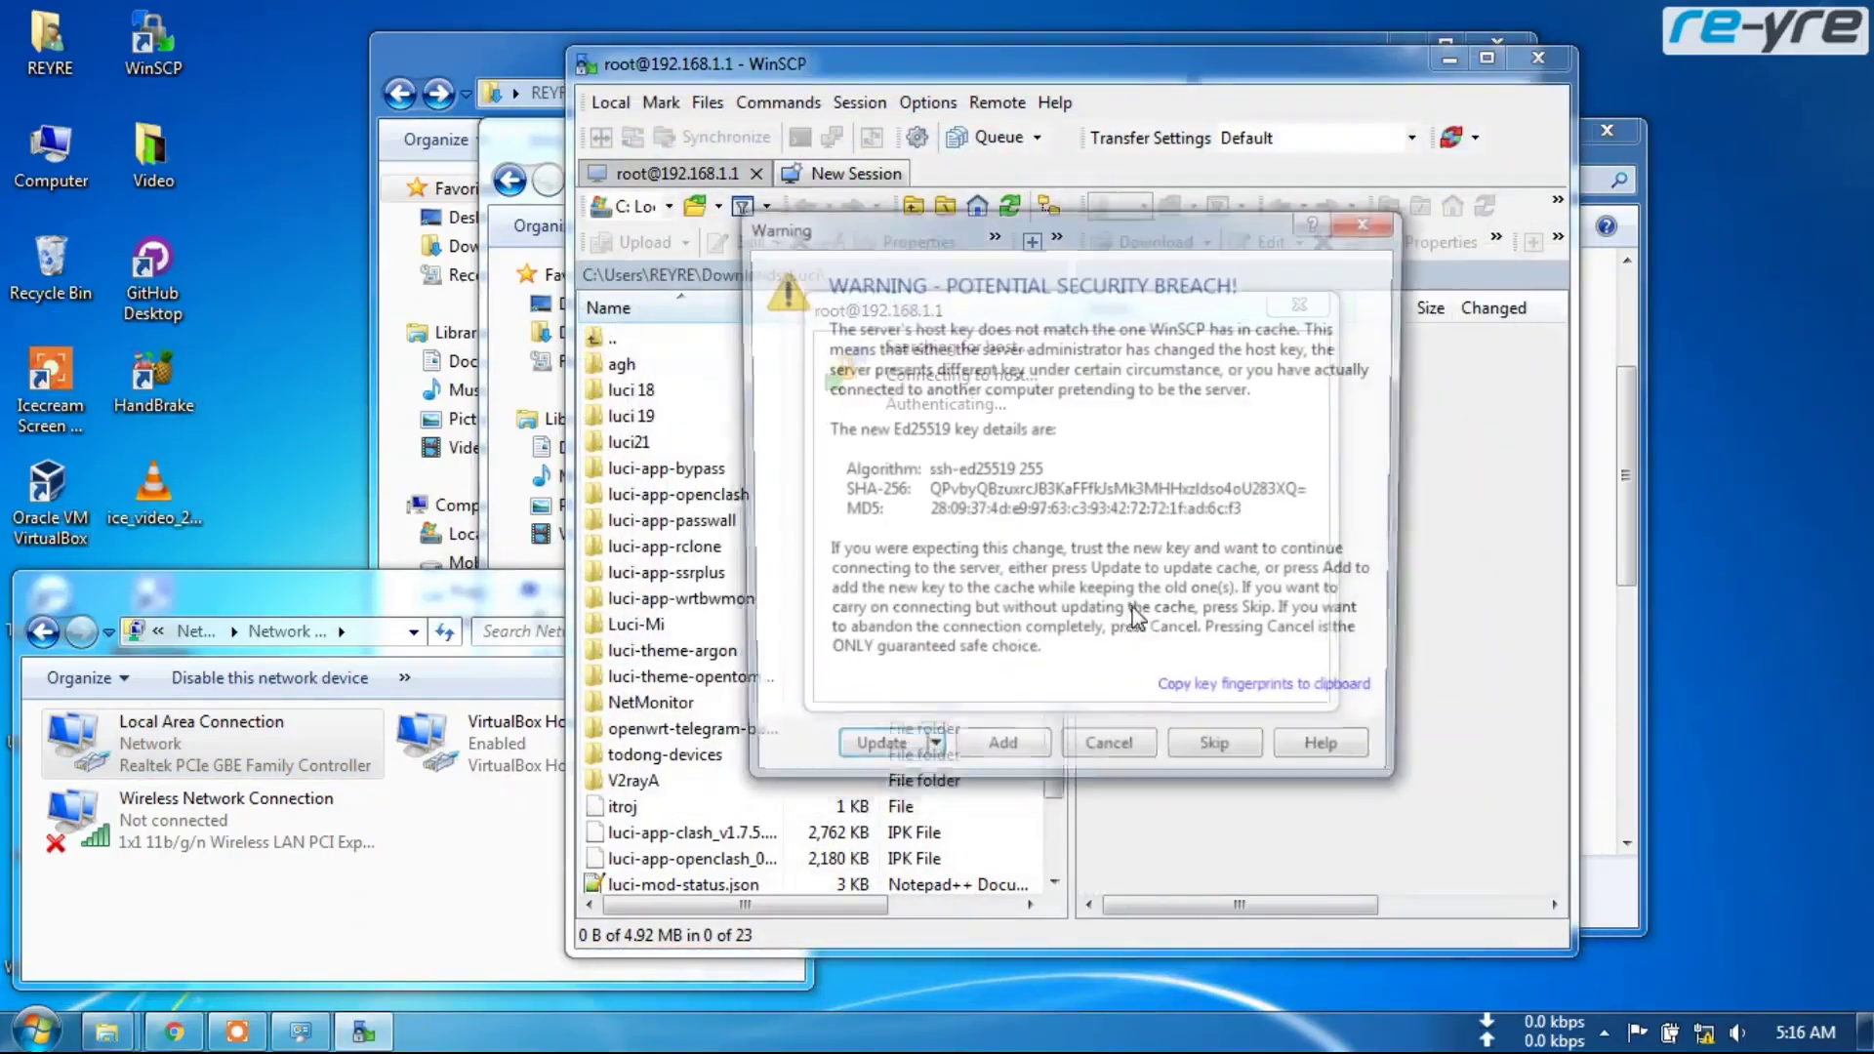
left_click(870, 758)
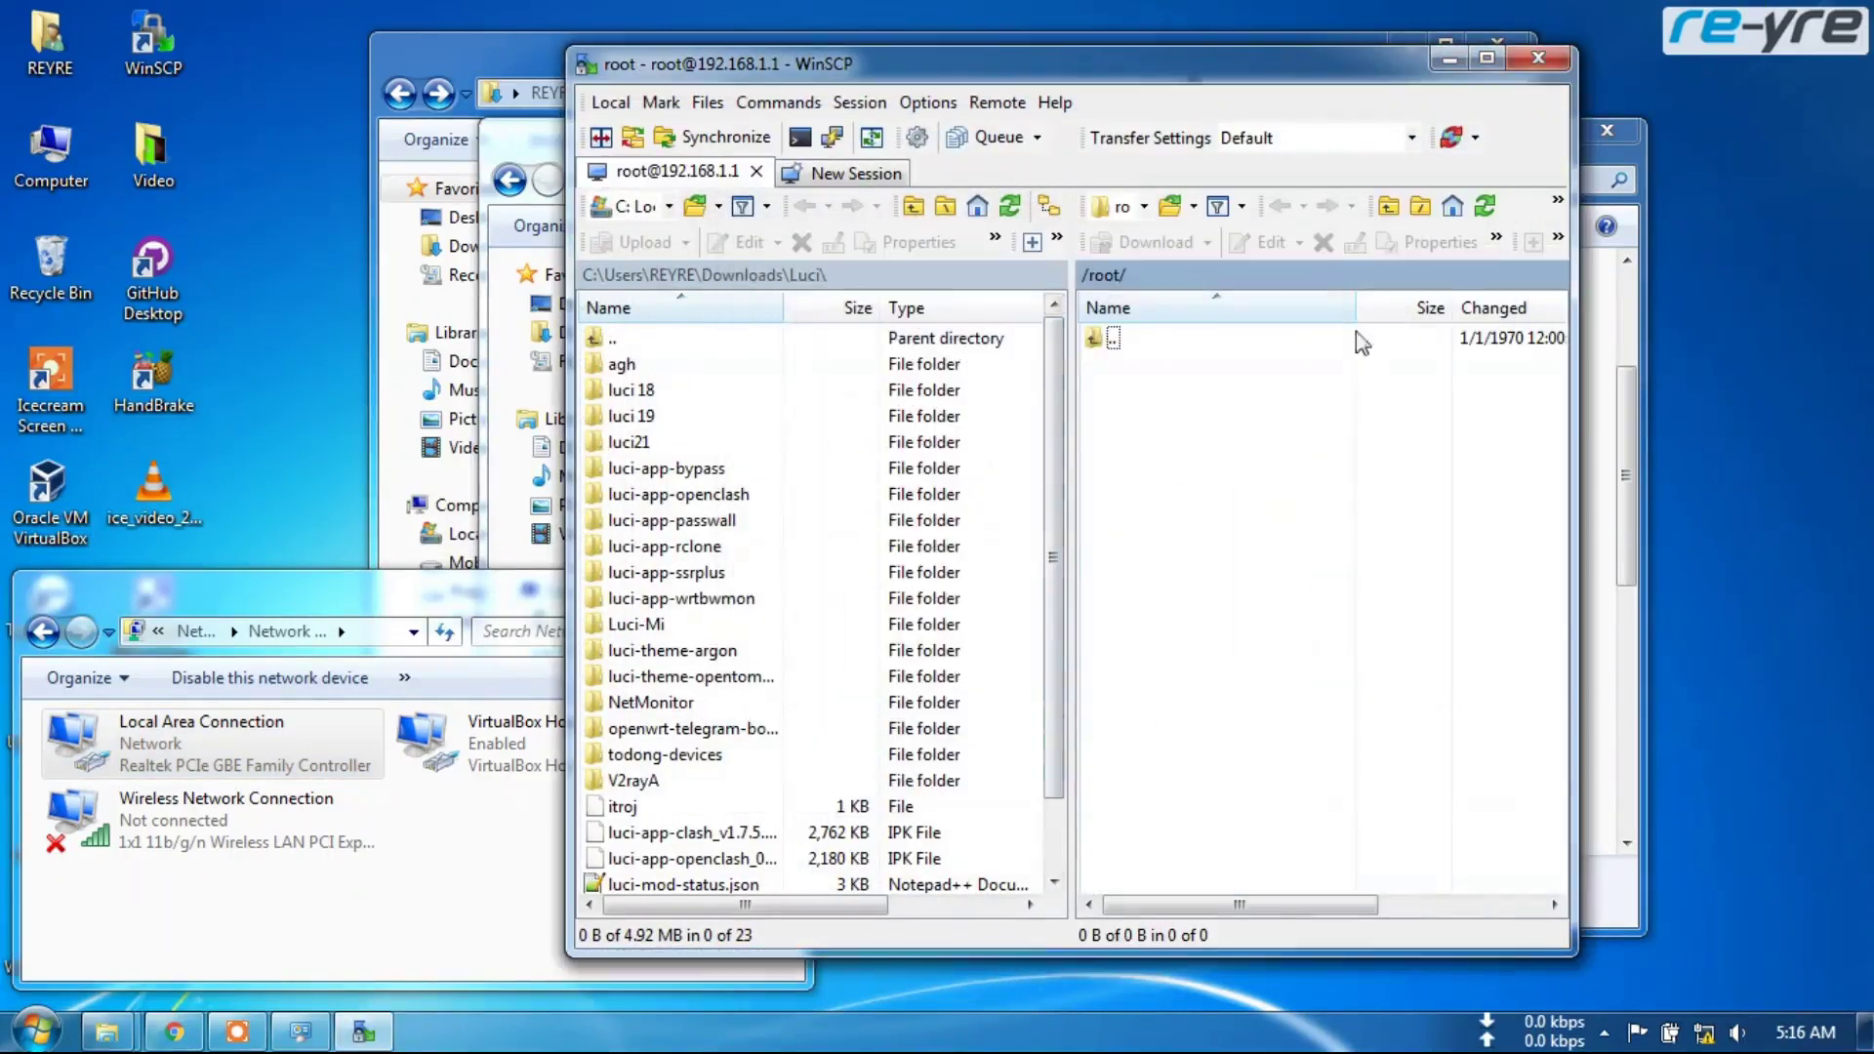
left_click(1417, 208)
double_click(1122, 574)
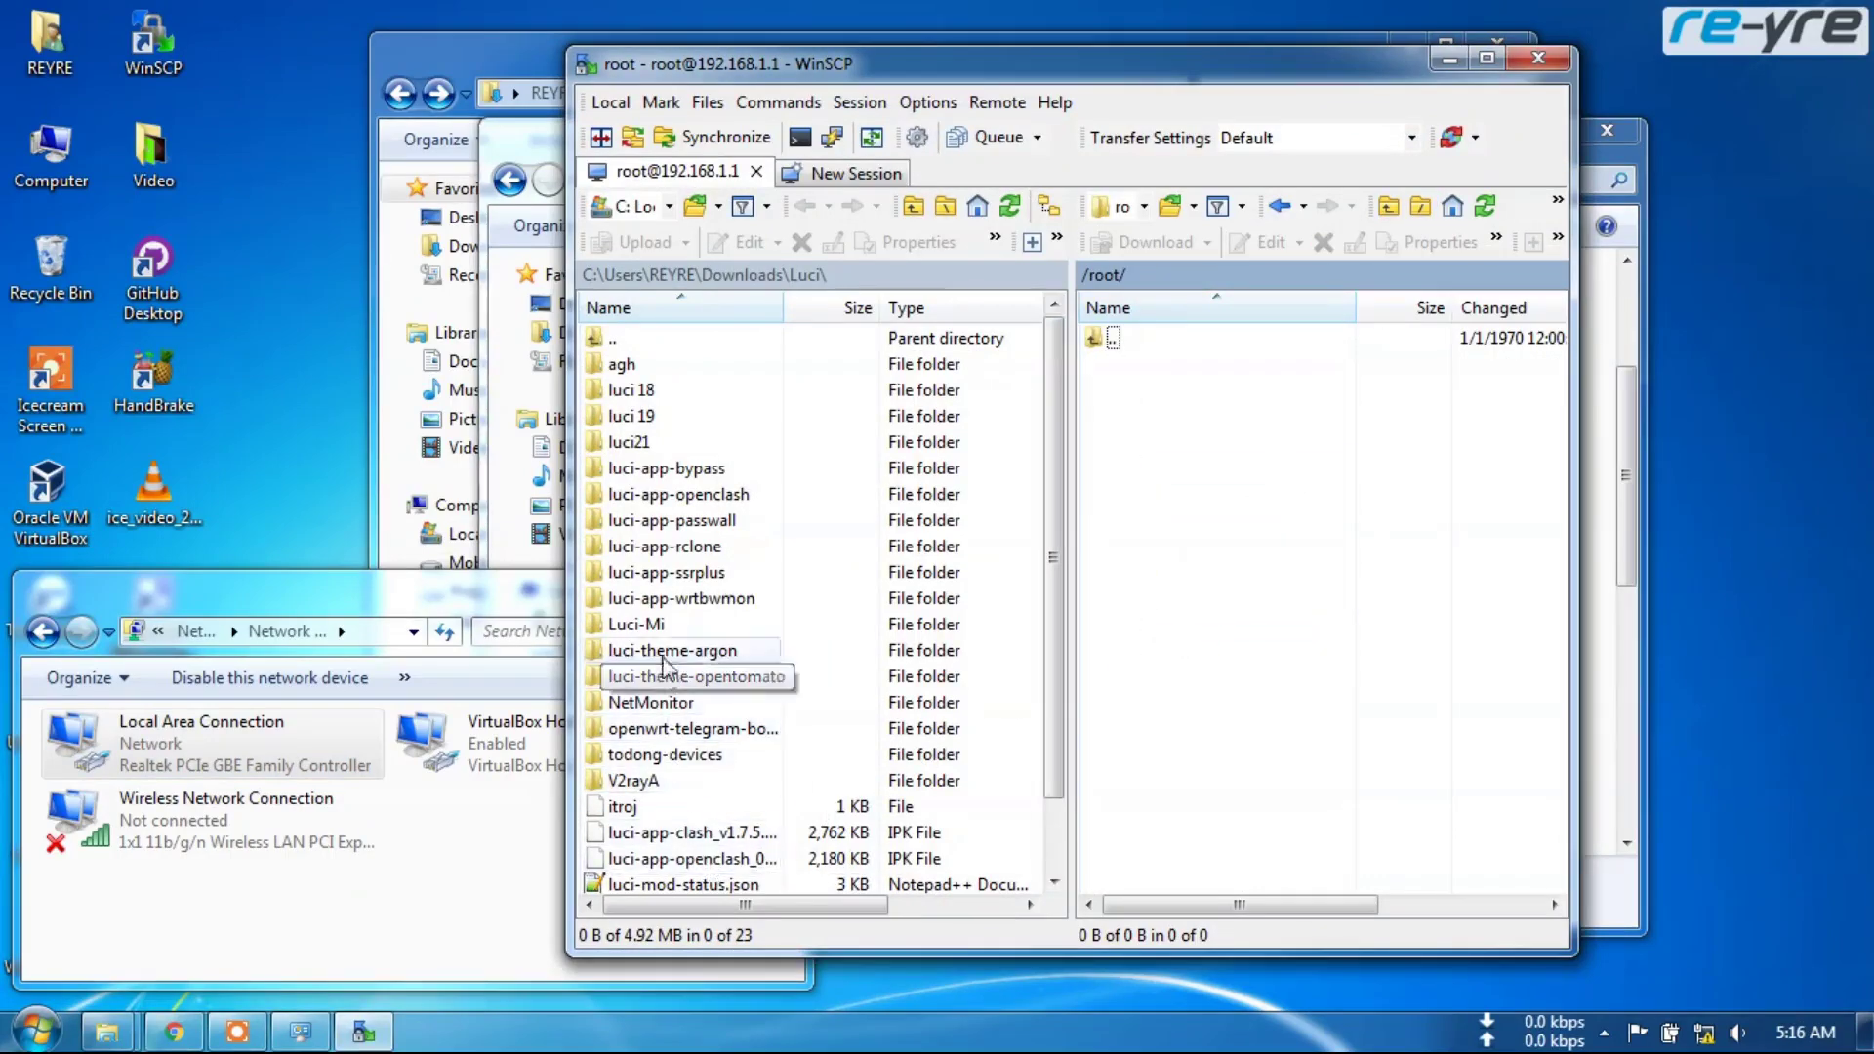
Upload luci-theme-xiaomi_v1.0.0.ipk from the local Luci folder into /root on the router
left_click(710, 833)
scroll(703, 811, "down", 1)
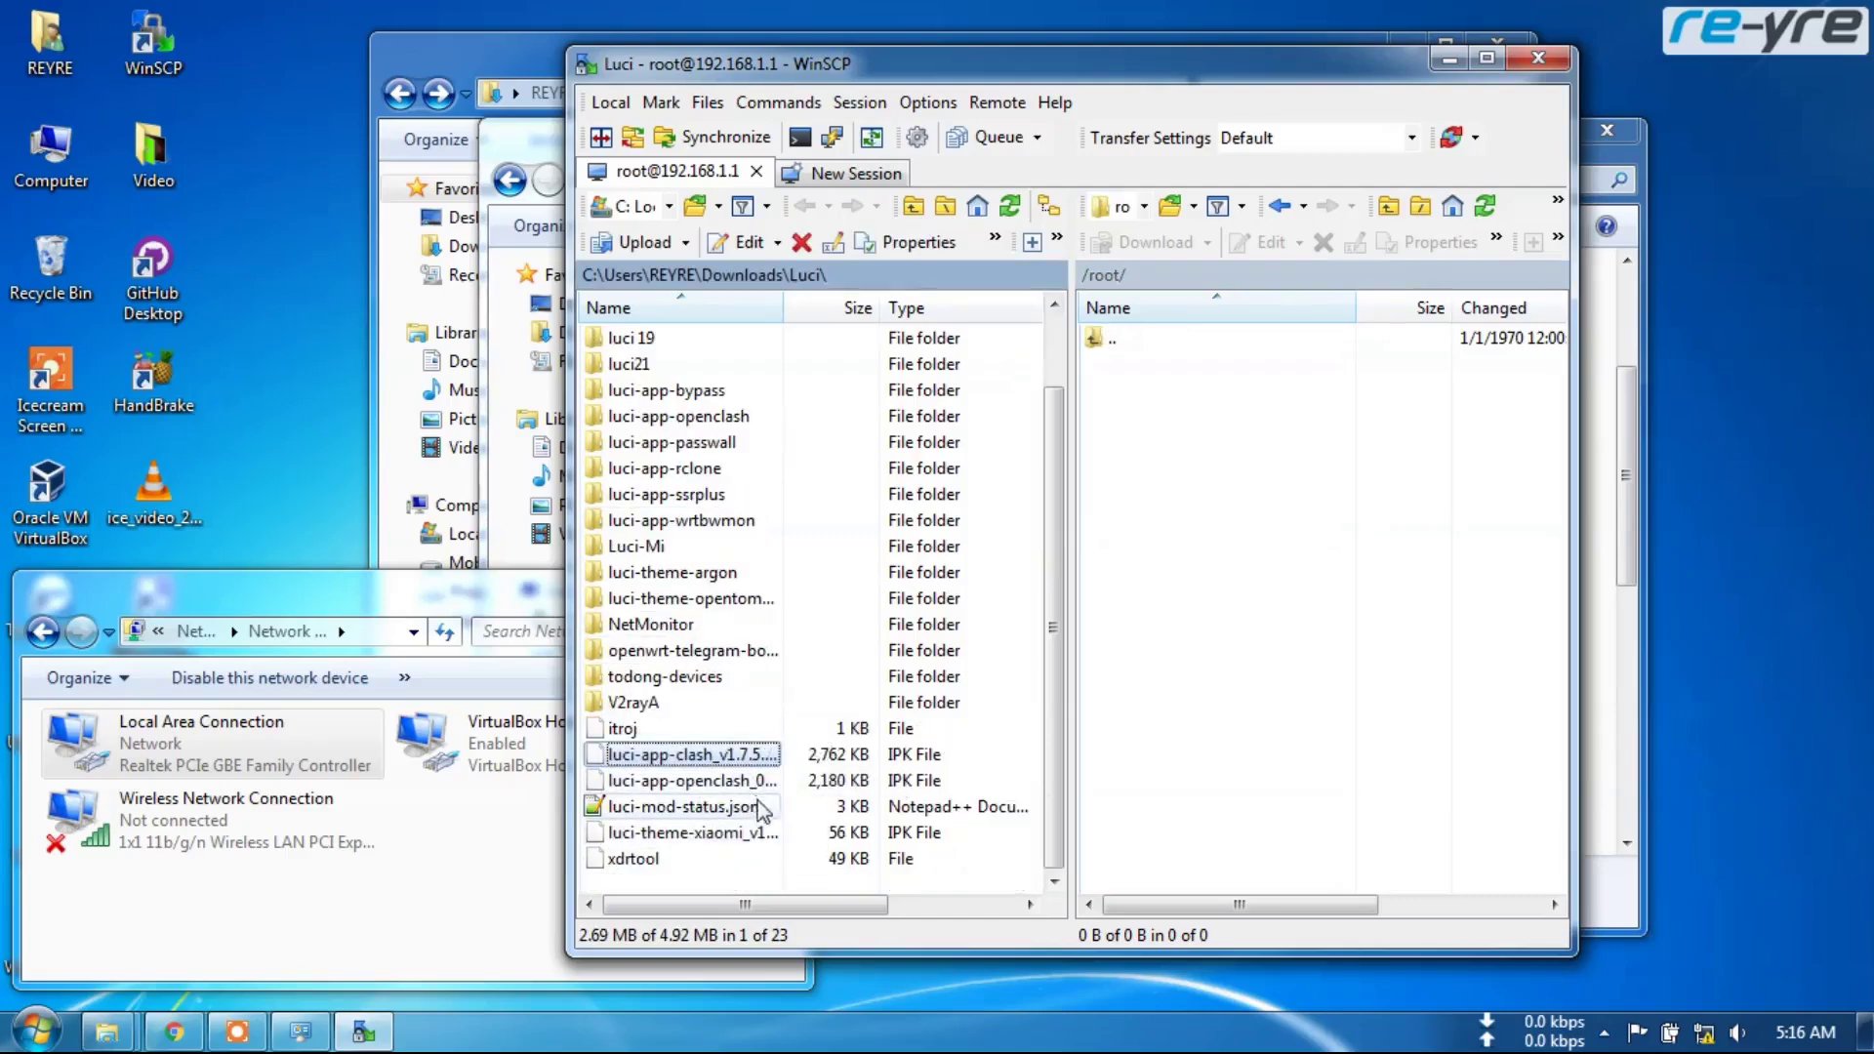
left_click_drag(759, 842, 1192, 638)
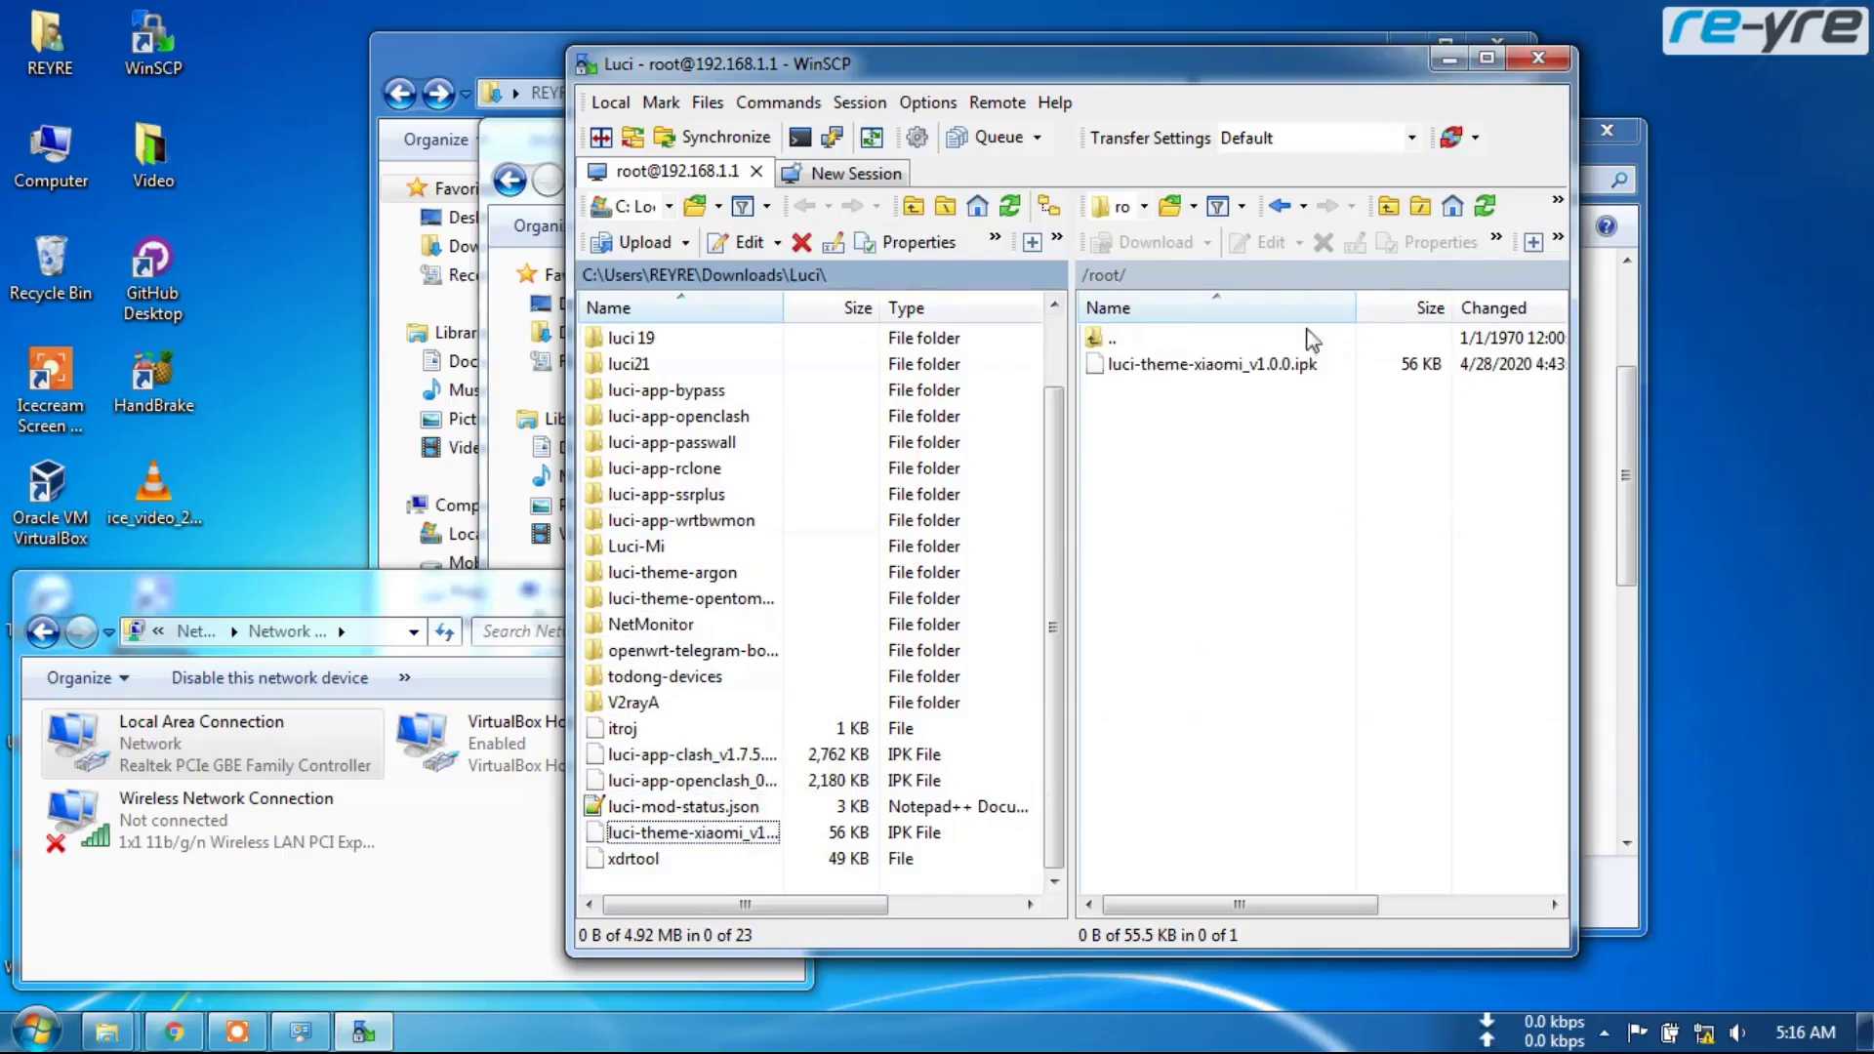
left_click(778, 102)
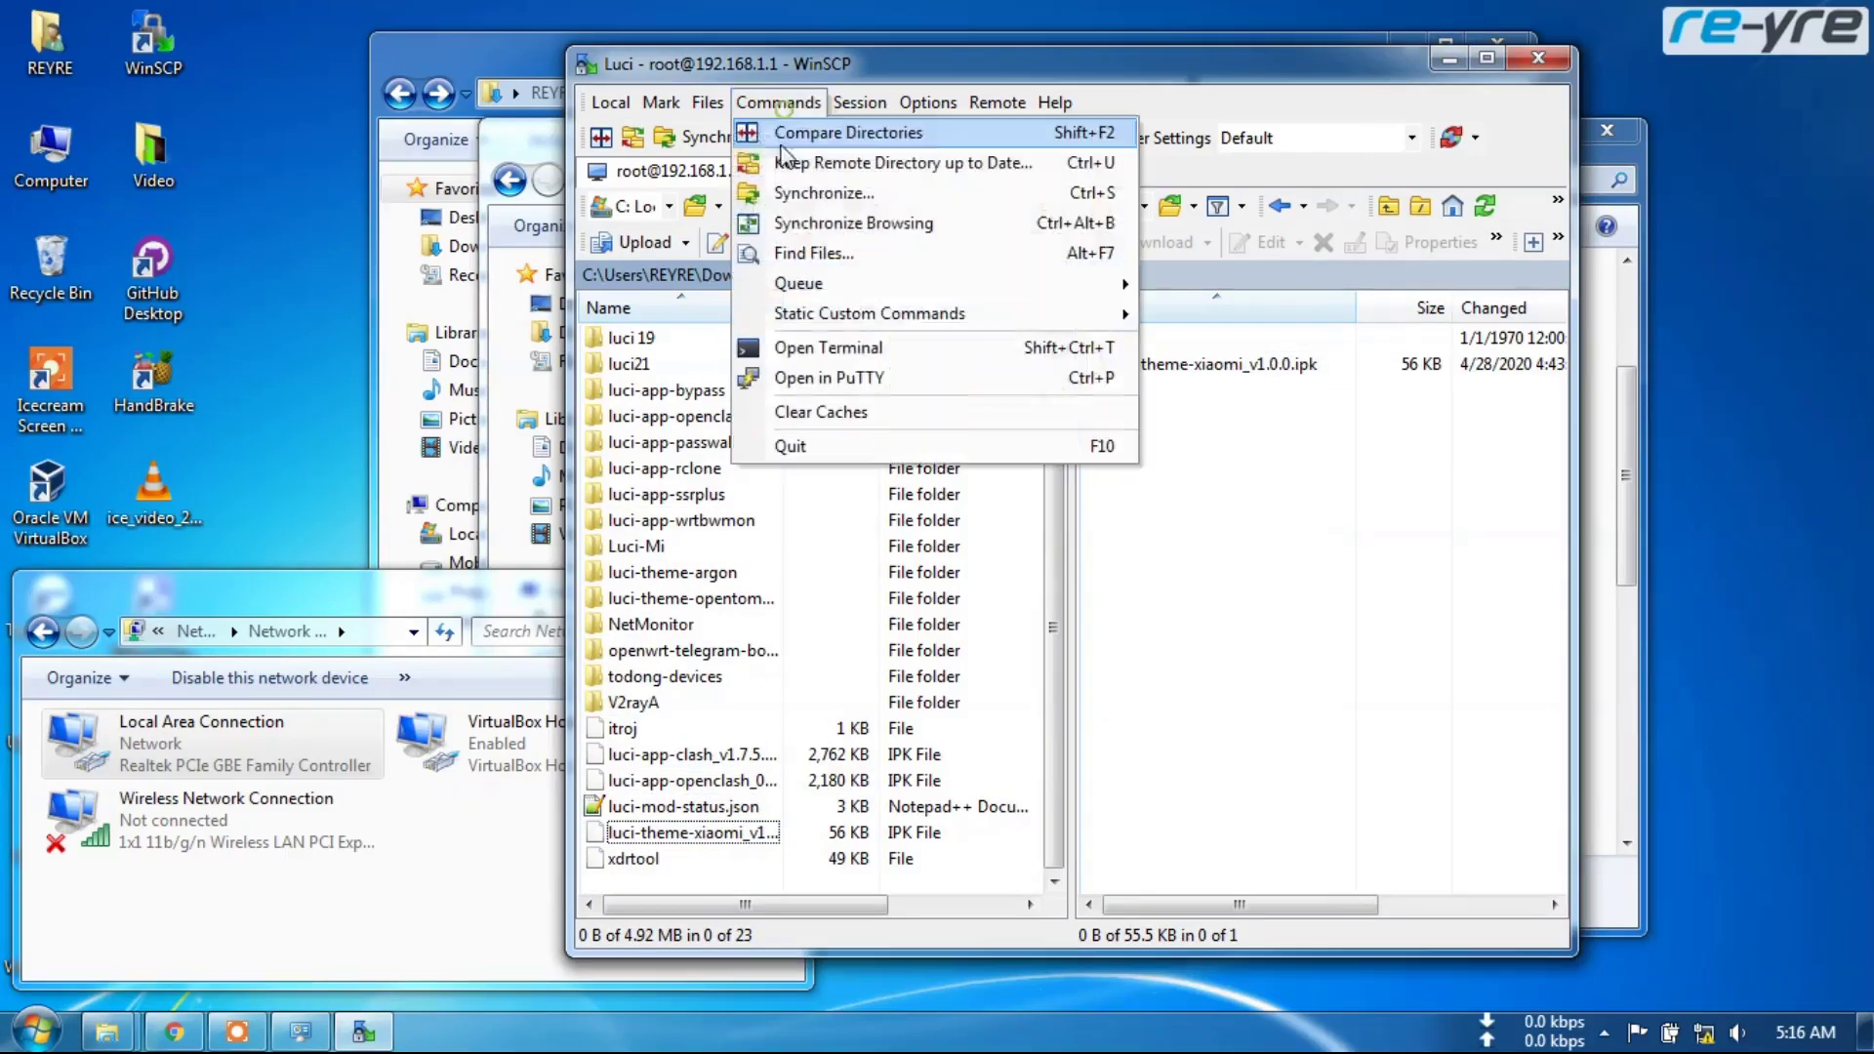
Run opkg install *.ipk in a PuTTY session to install luci-theme-xiaomi 1.0.0
left_click(828, 387)
type("opkg install *.ip")
key("Return")
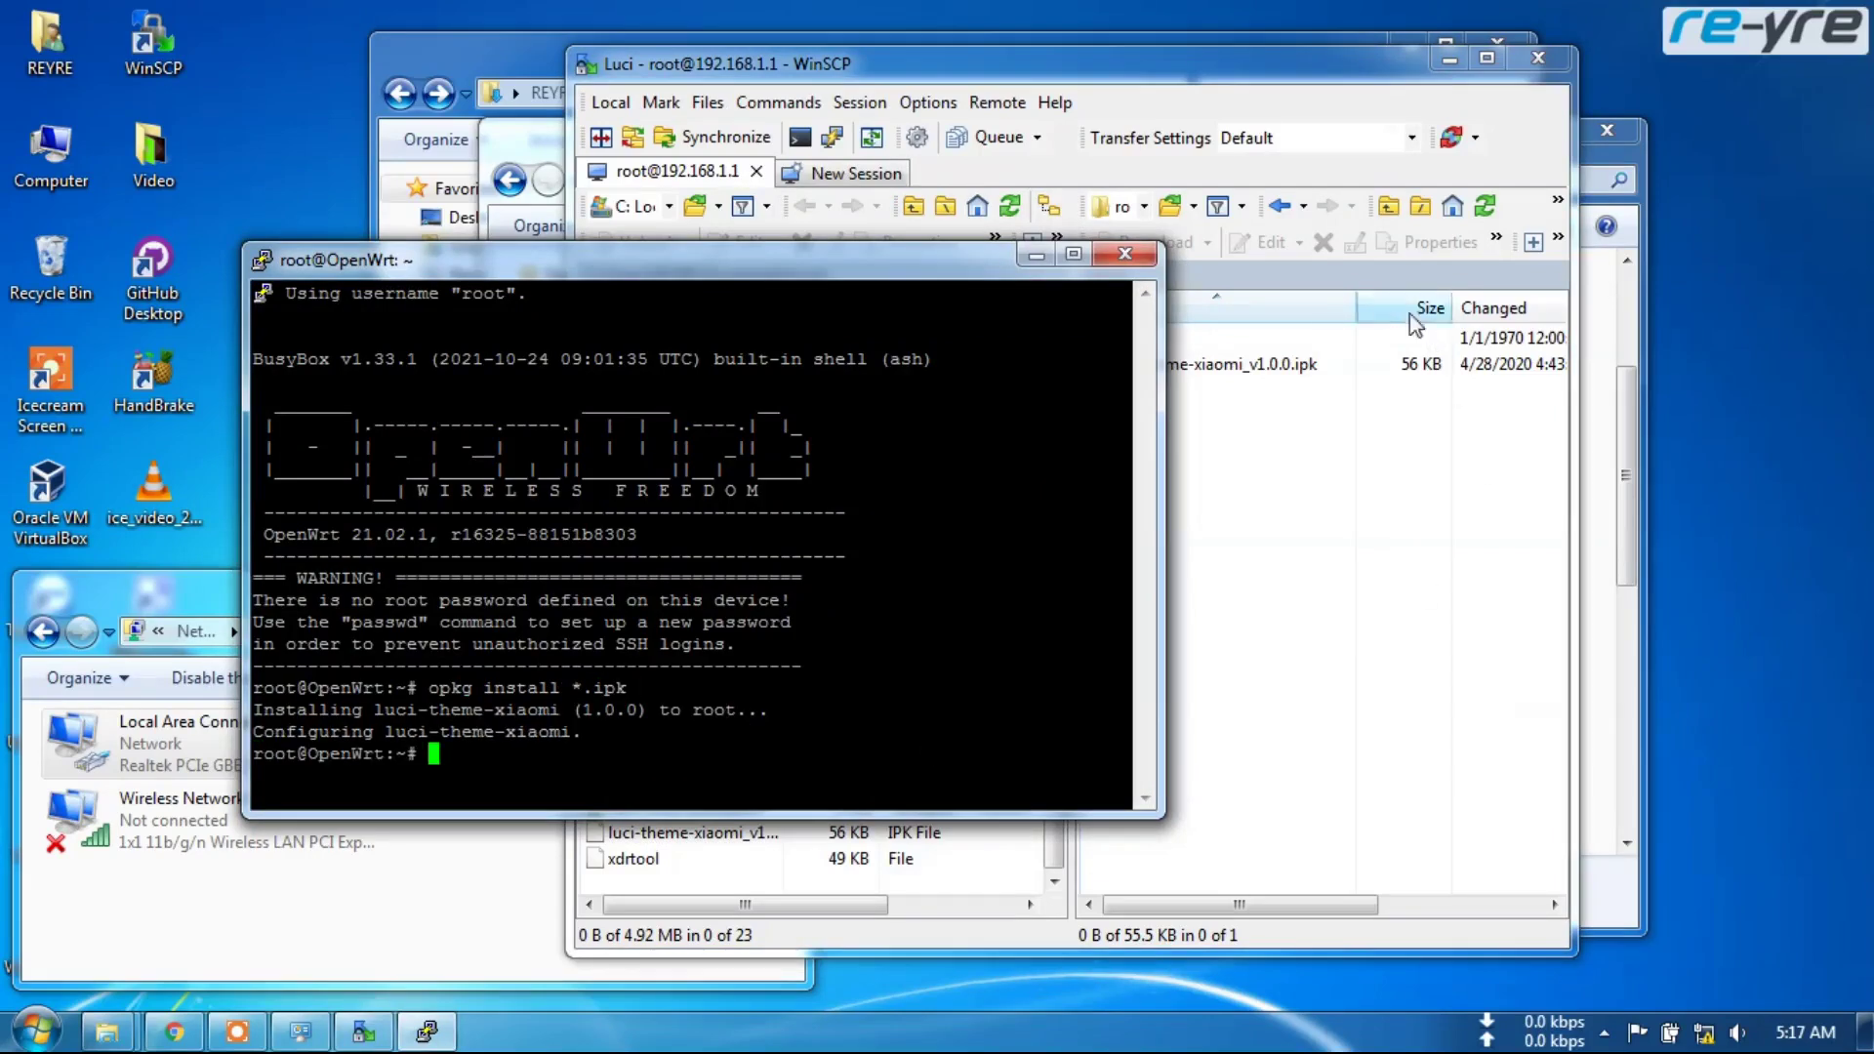
Close the PuTTY session, confirming with OK, and close WinSCP
left_click(1130, 254)
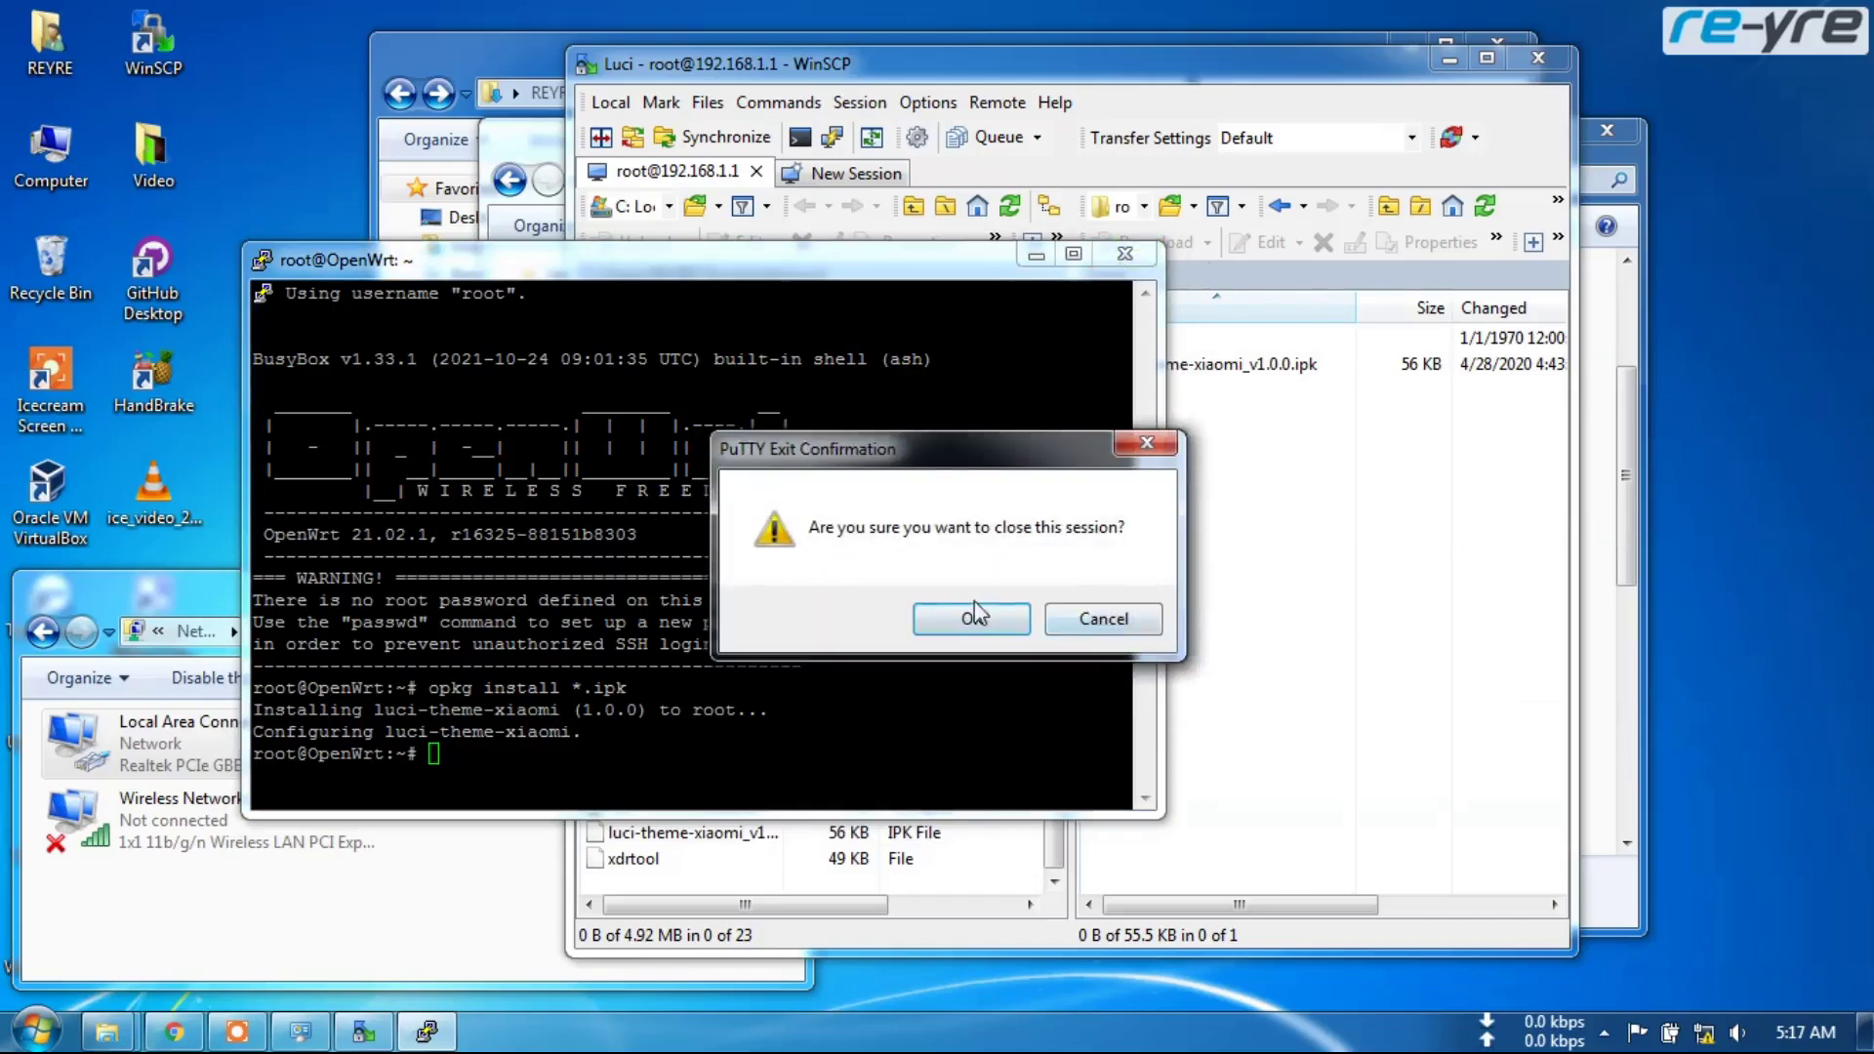
left_click(971, 618)
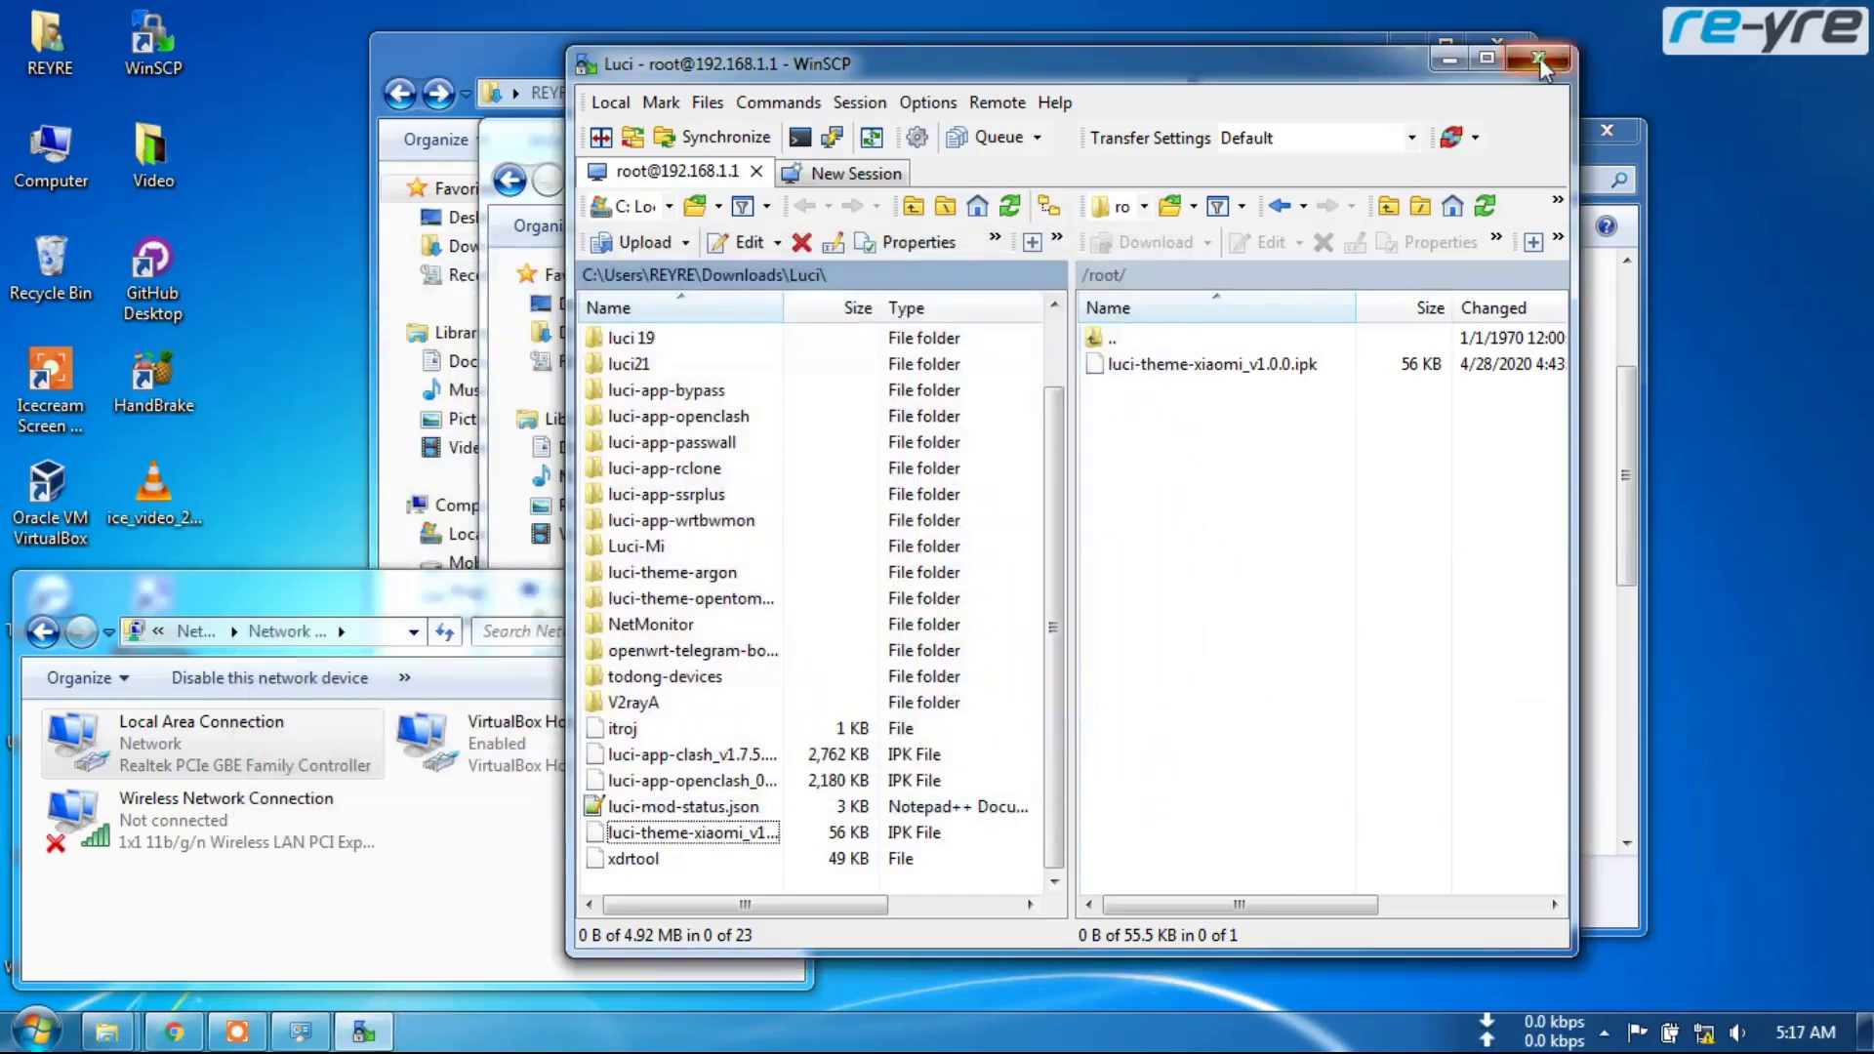
left_click(1539, 57)
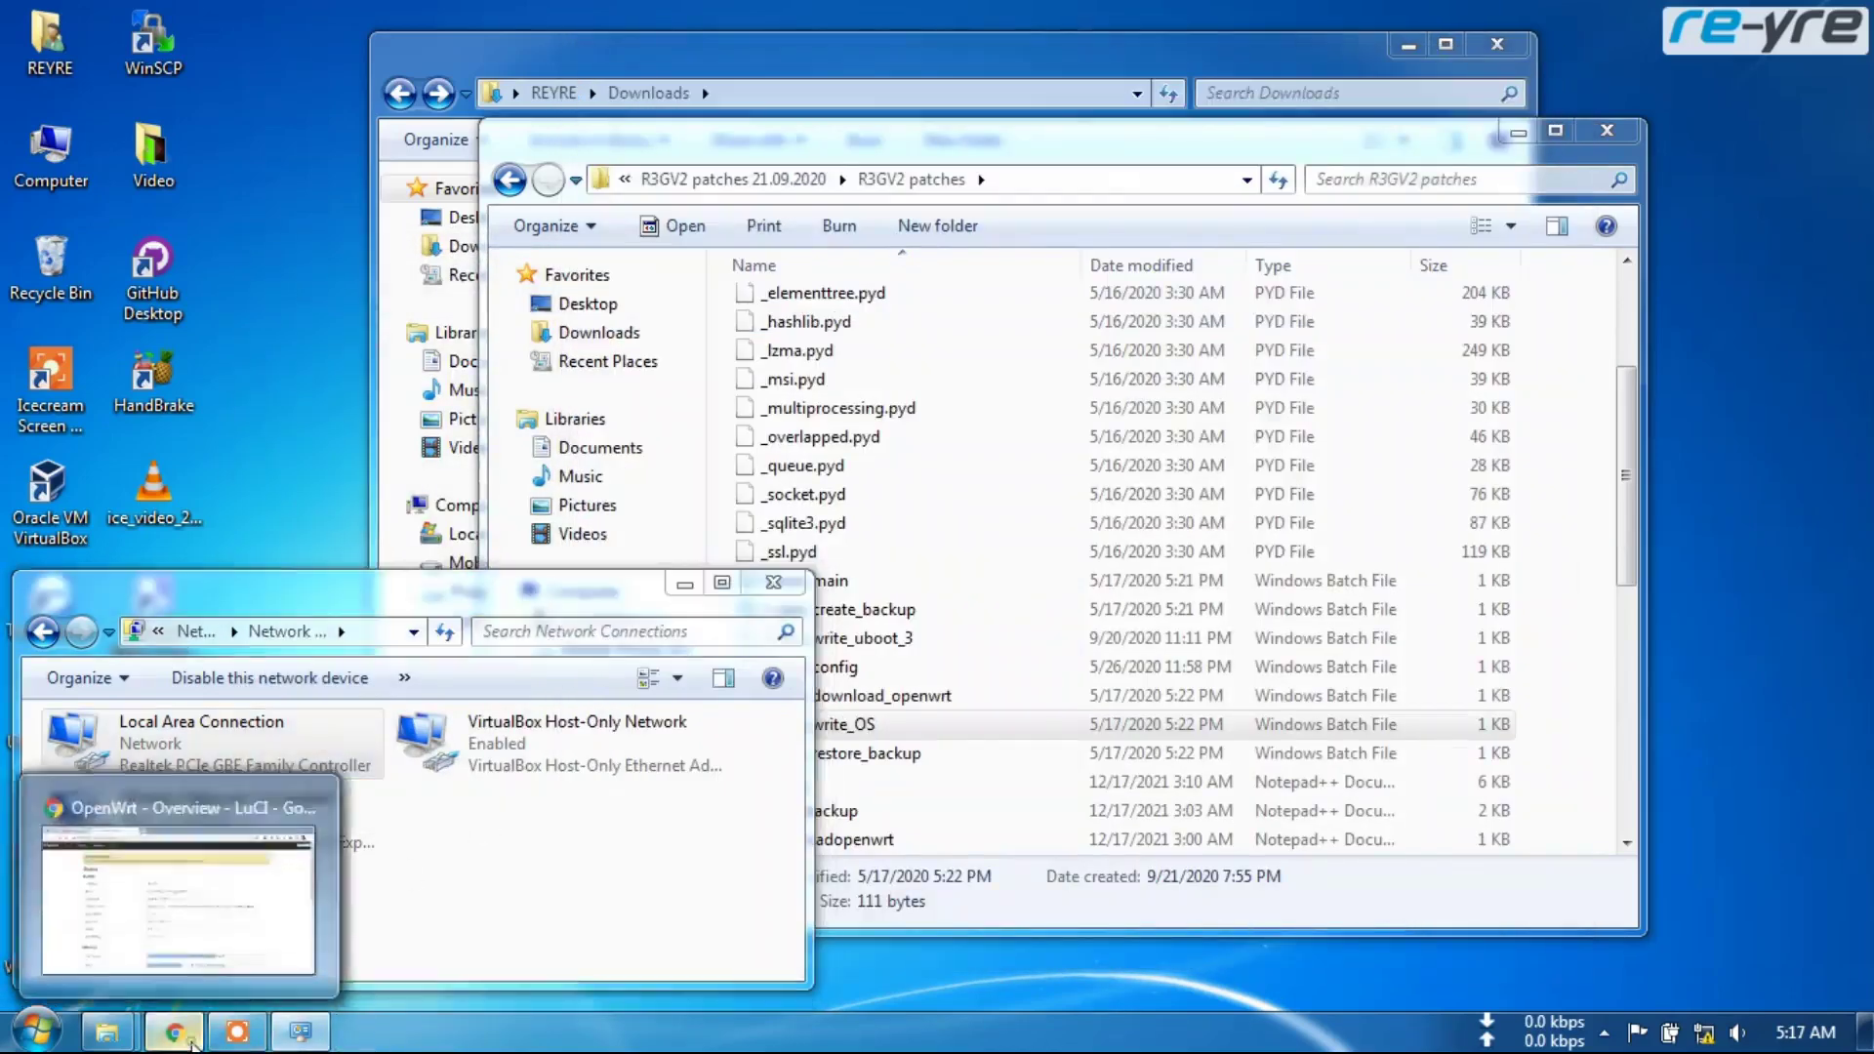
Return to the OpenWrt status page and close the duplicate LuCI tab
left_click(173, 1032)
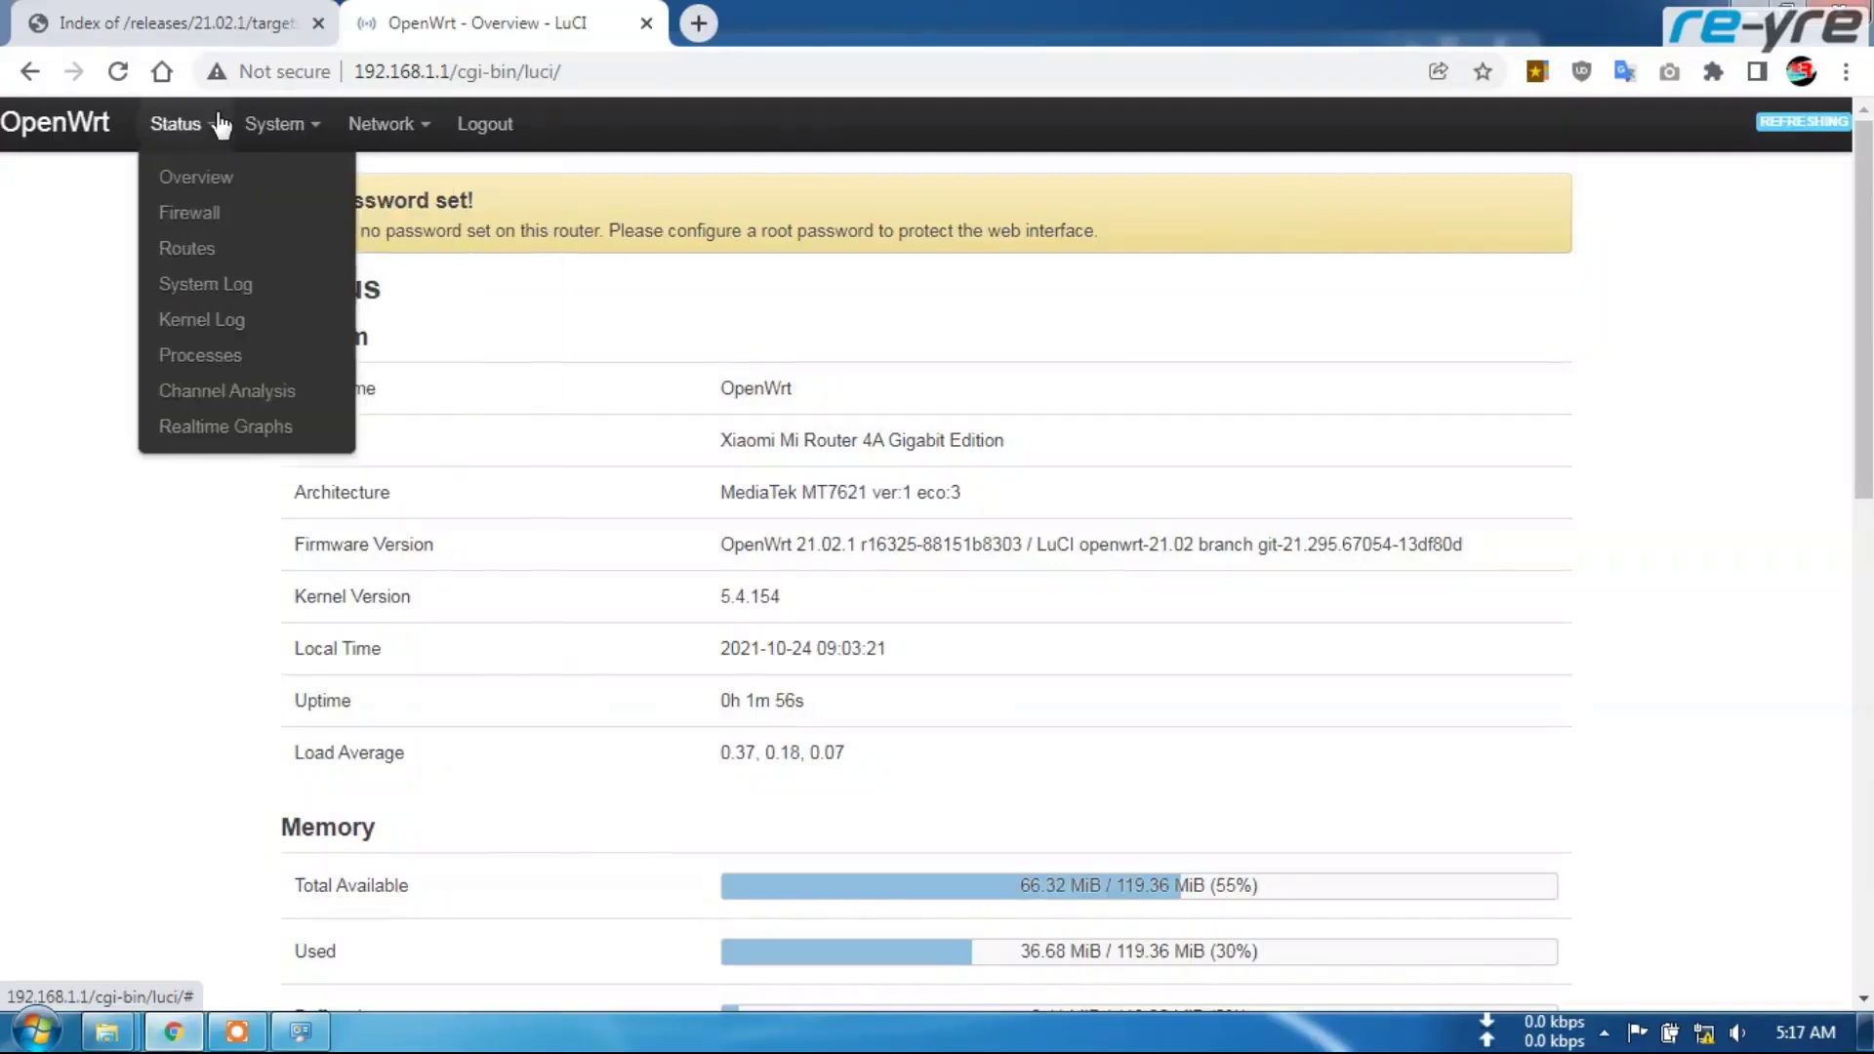
right_click(79, 136)
left_click(108, 147)
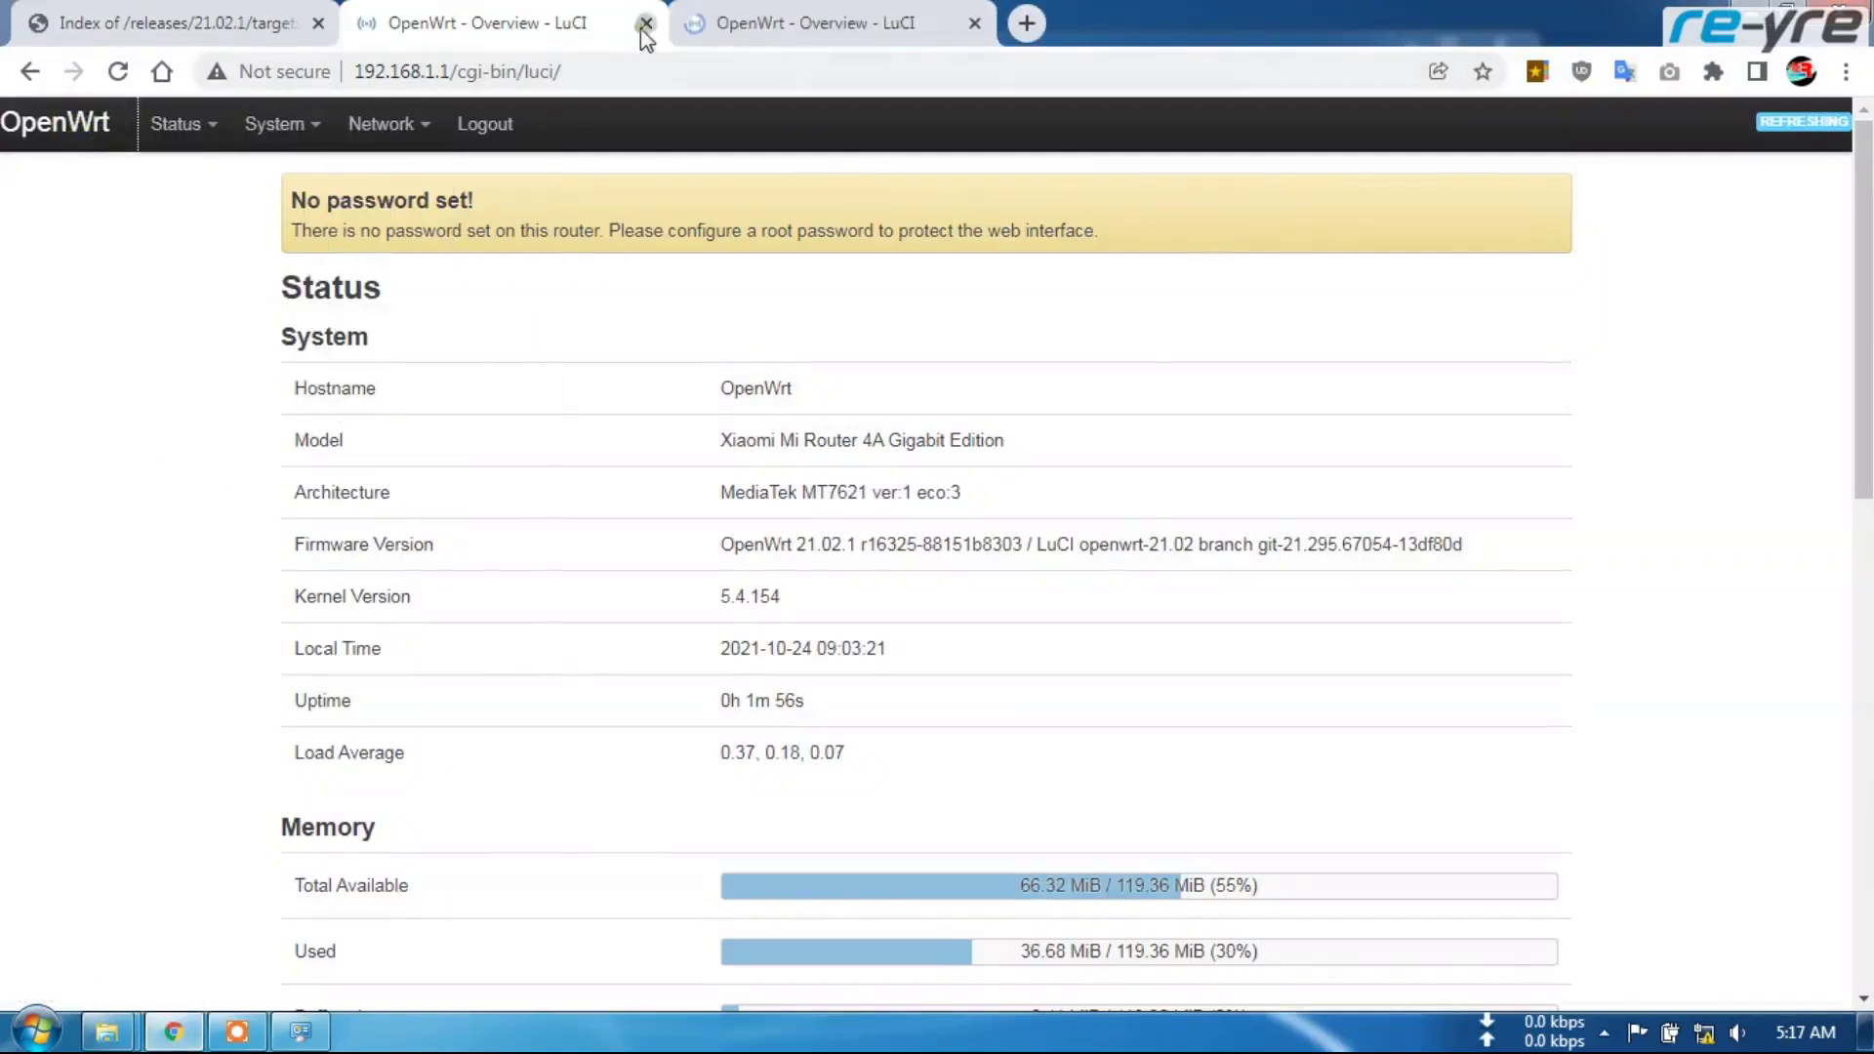
left_click(647, 23)
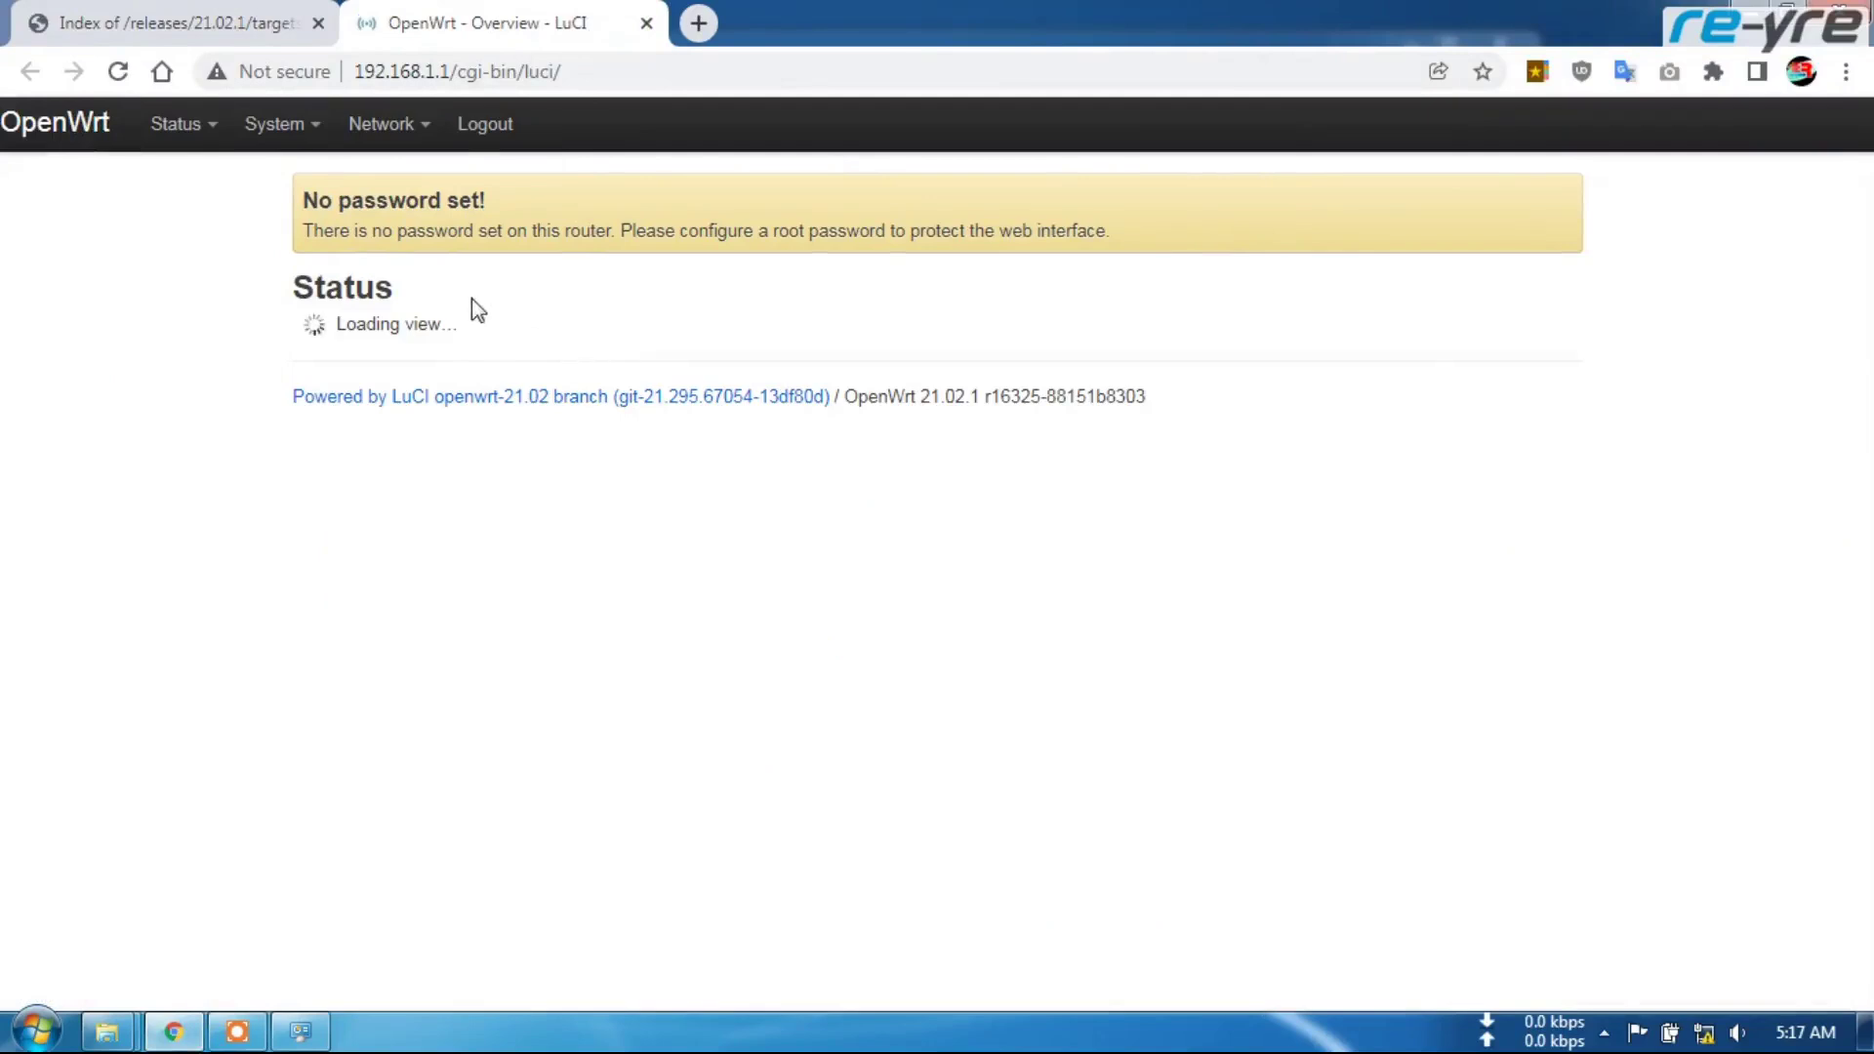
Check the Design options under System > Language and Style, keeping Bootstrap
mouse_move(315, 129)
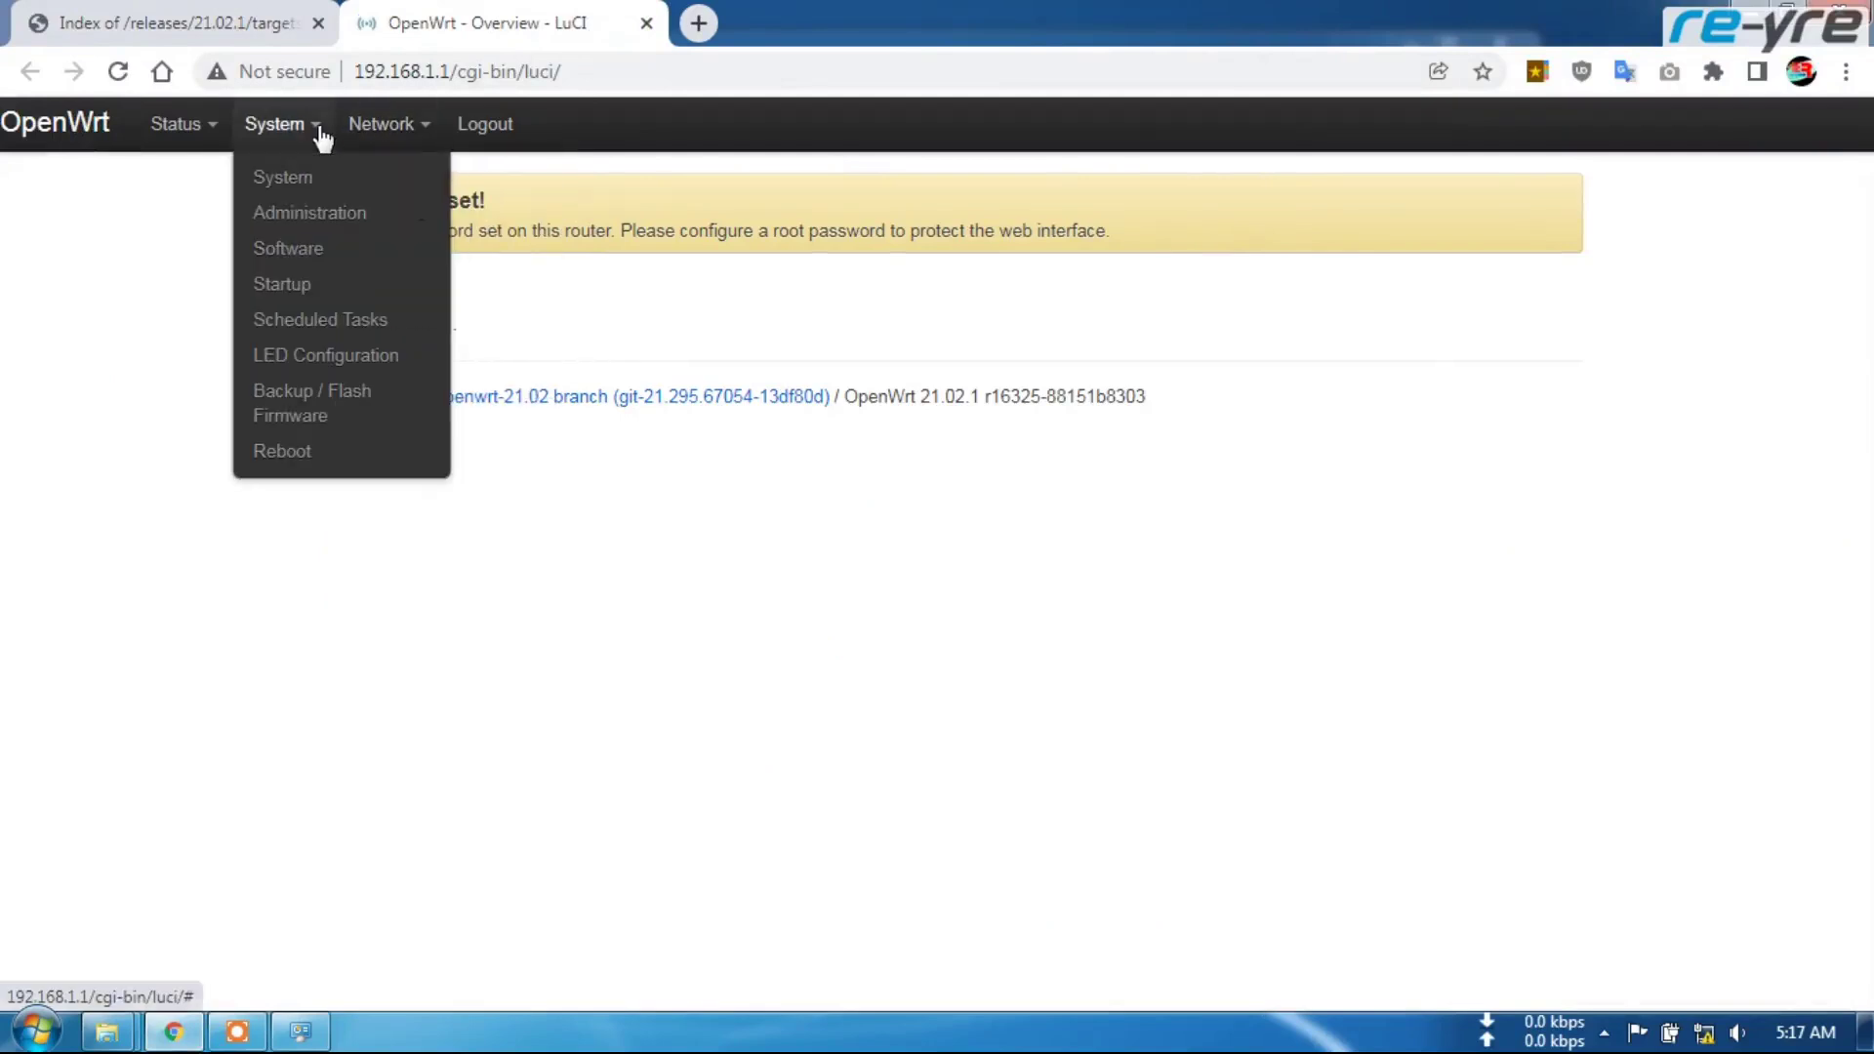
left_click(305, 182)
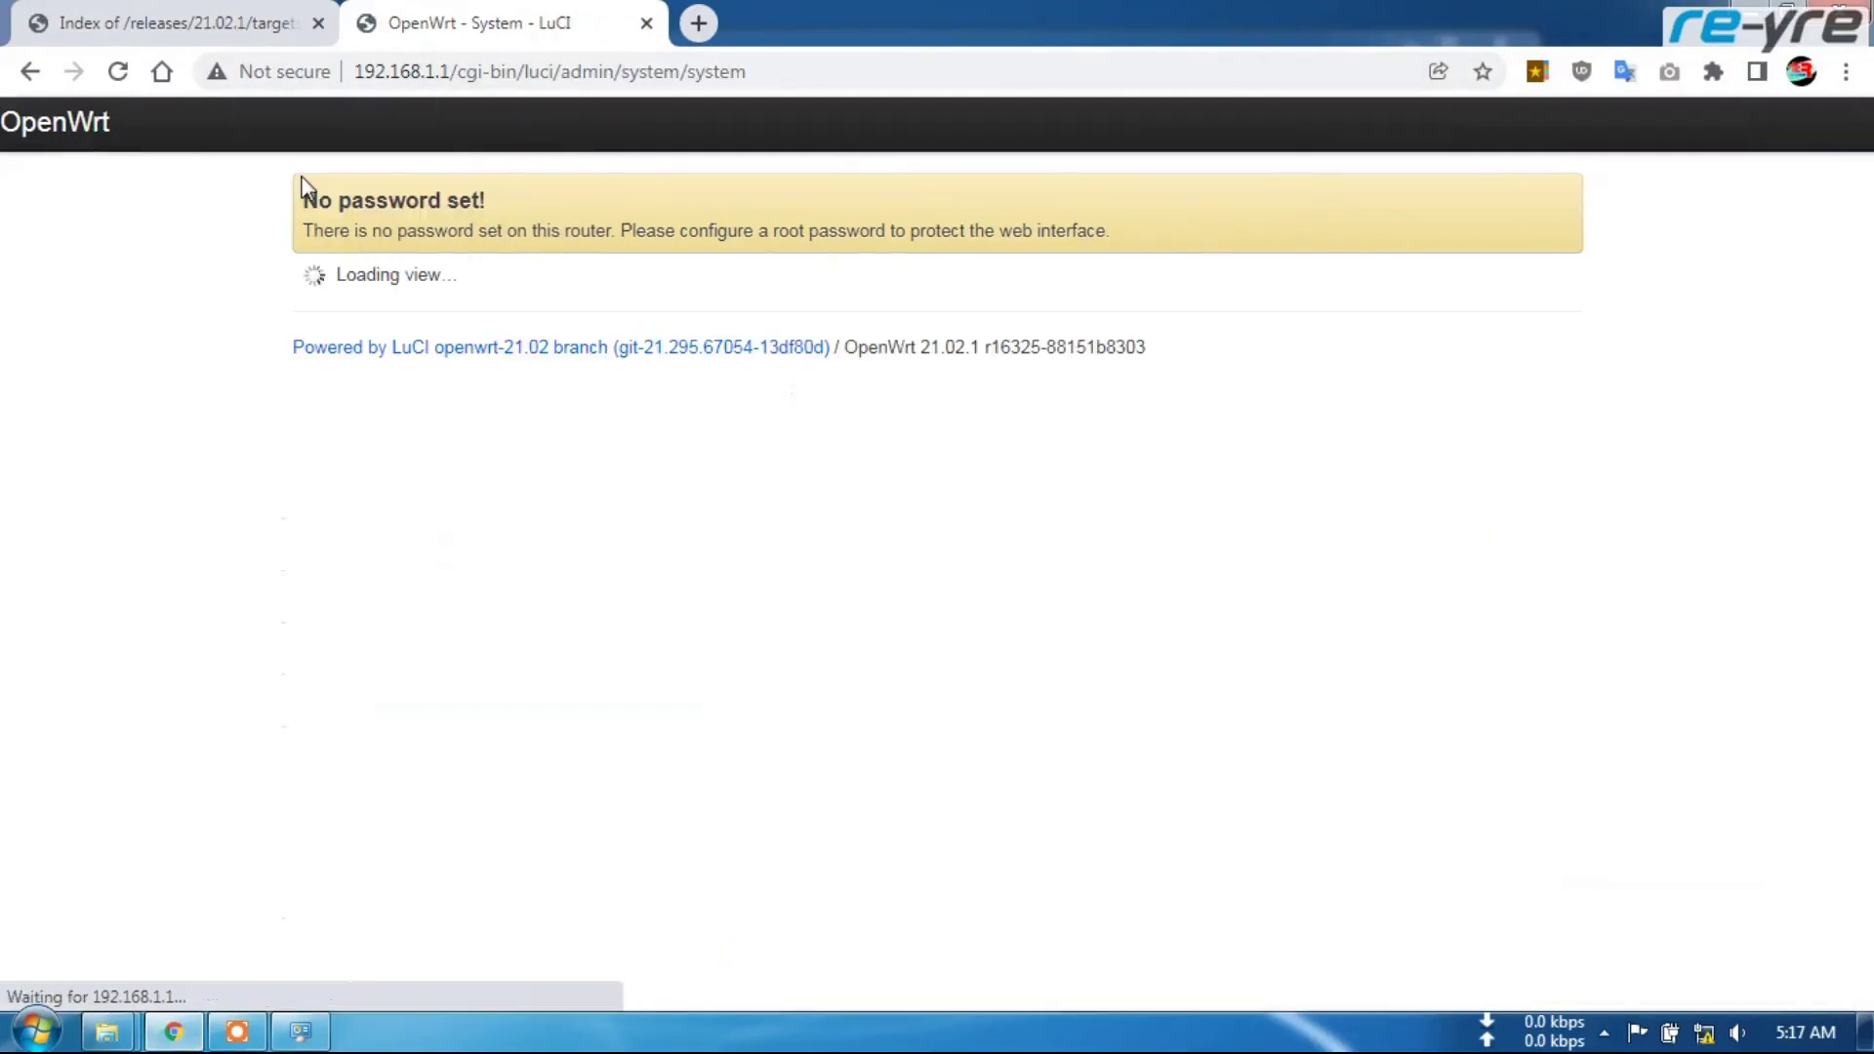
left_click(816, 422)
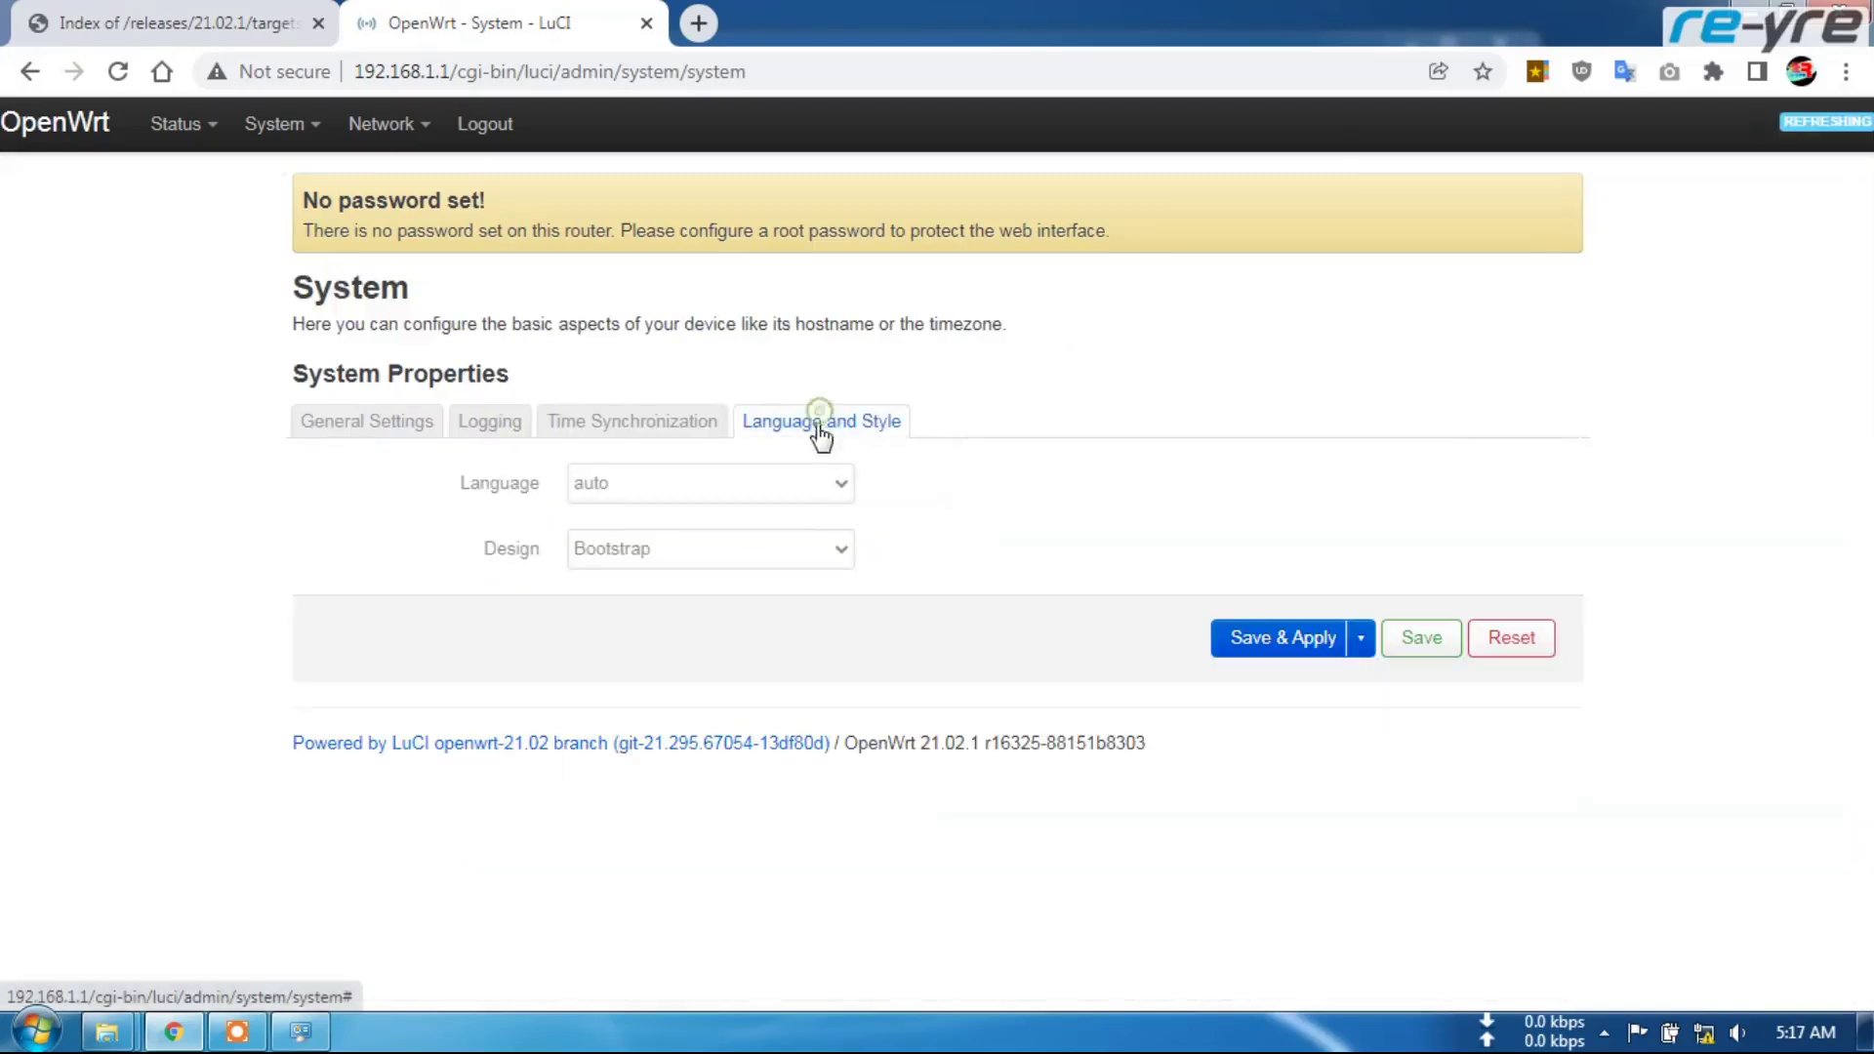
left_click(731, 547)
left_click(694, 585)
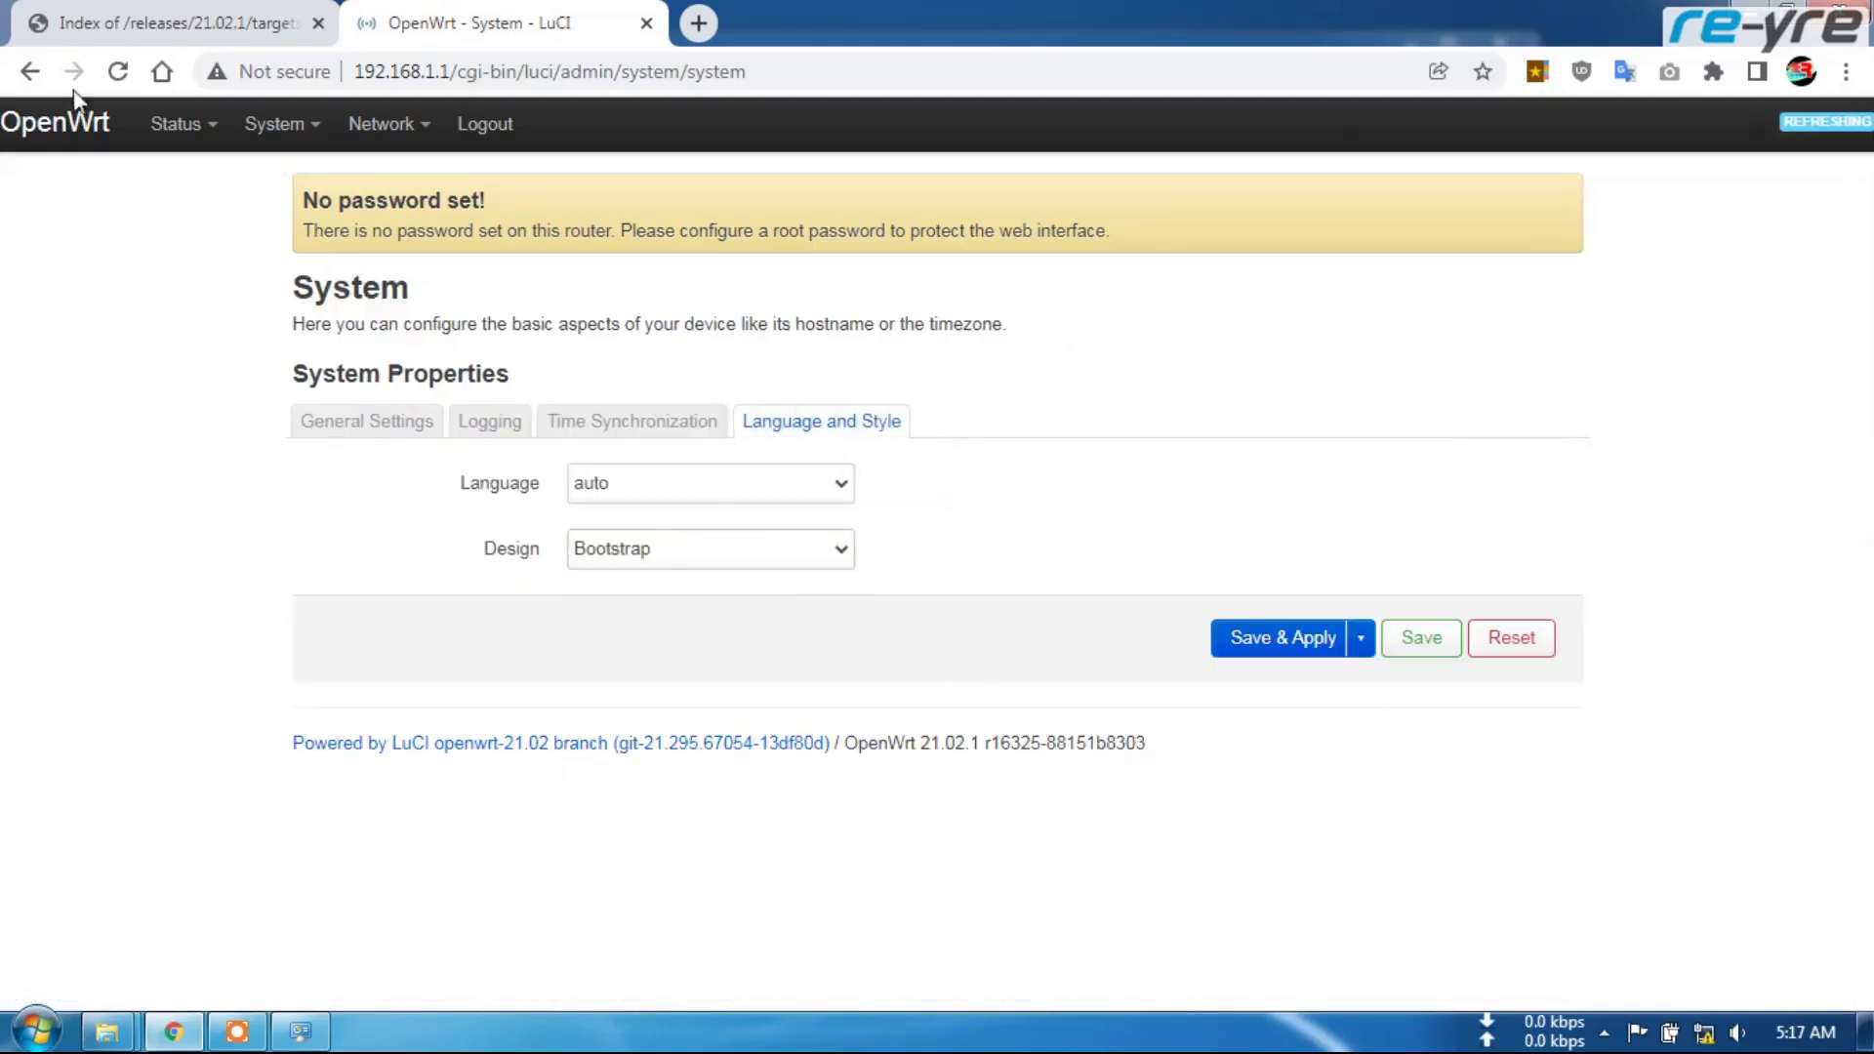
Restart the rpcd and uhttpd services from the System > Startup list
mouse_move(281, 199)
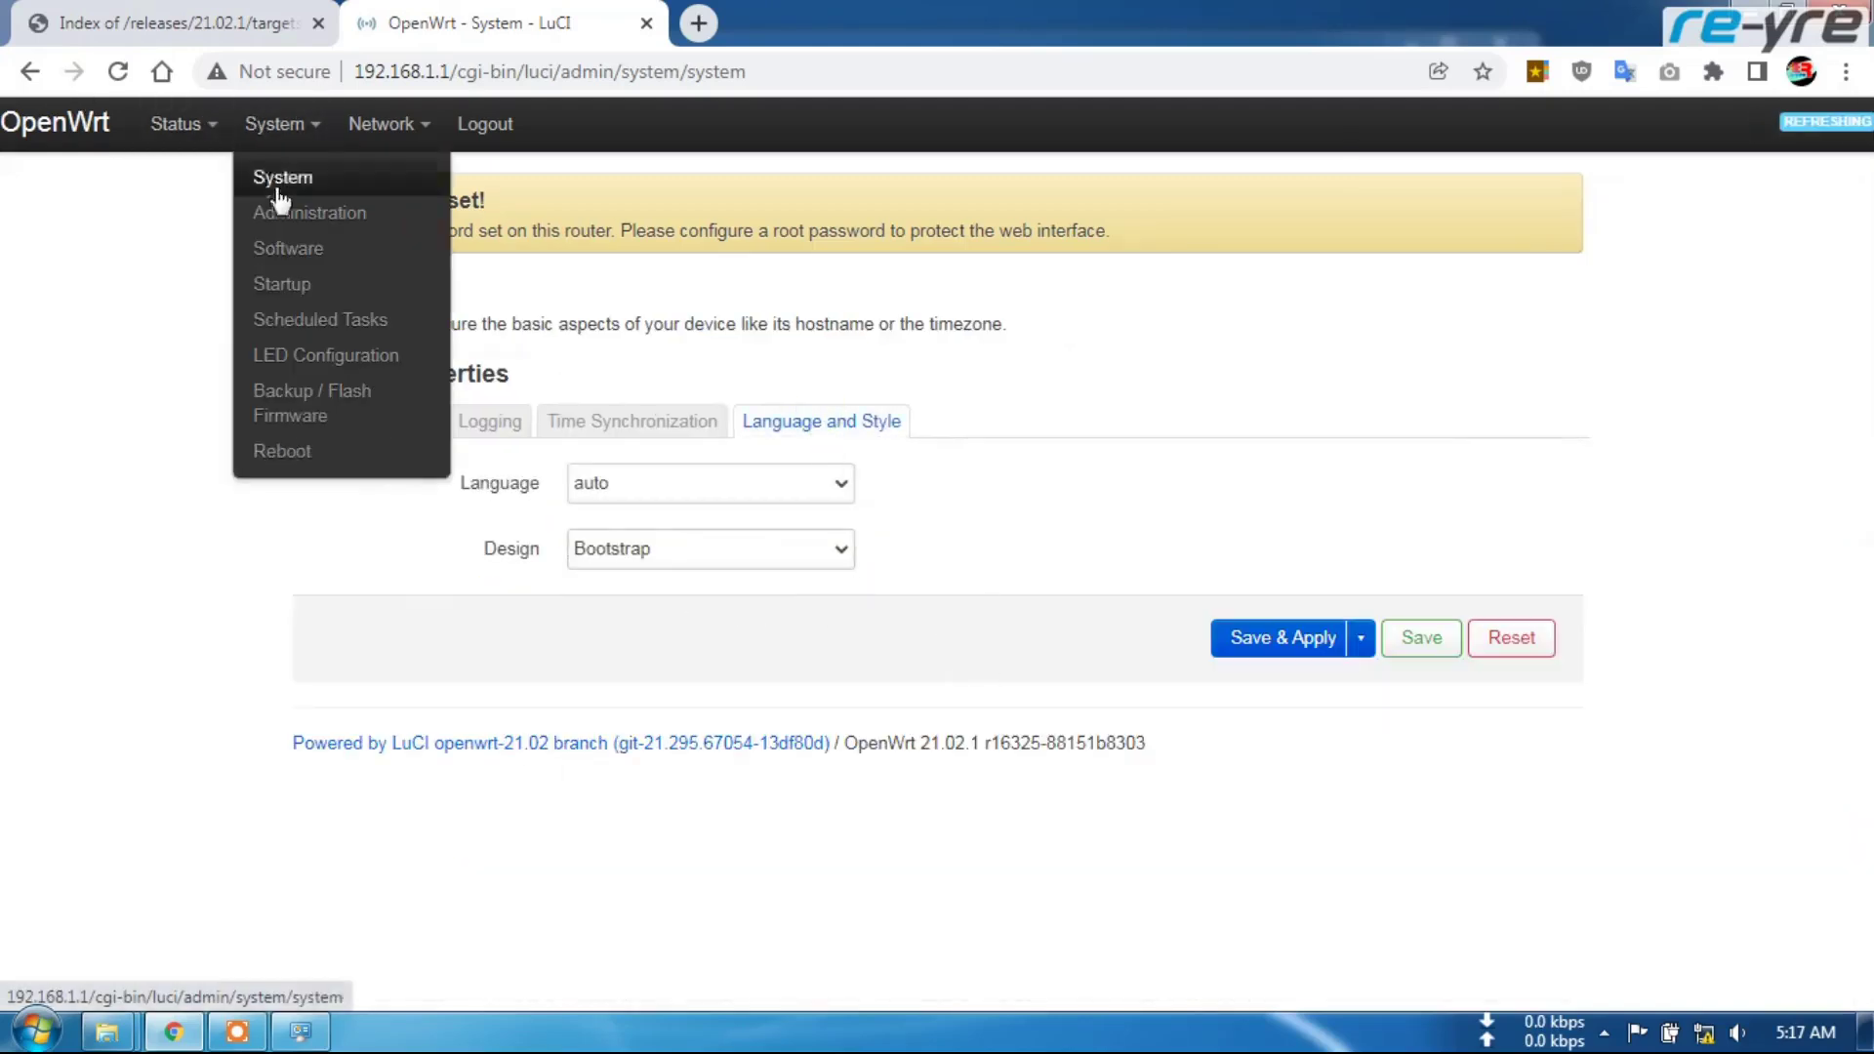
left_click(283, 284)
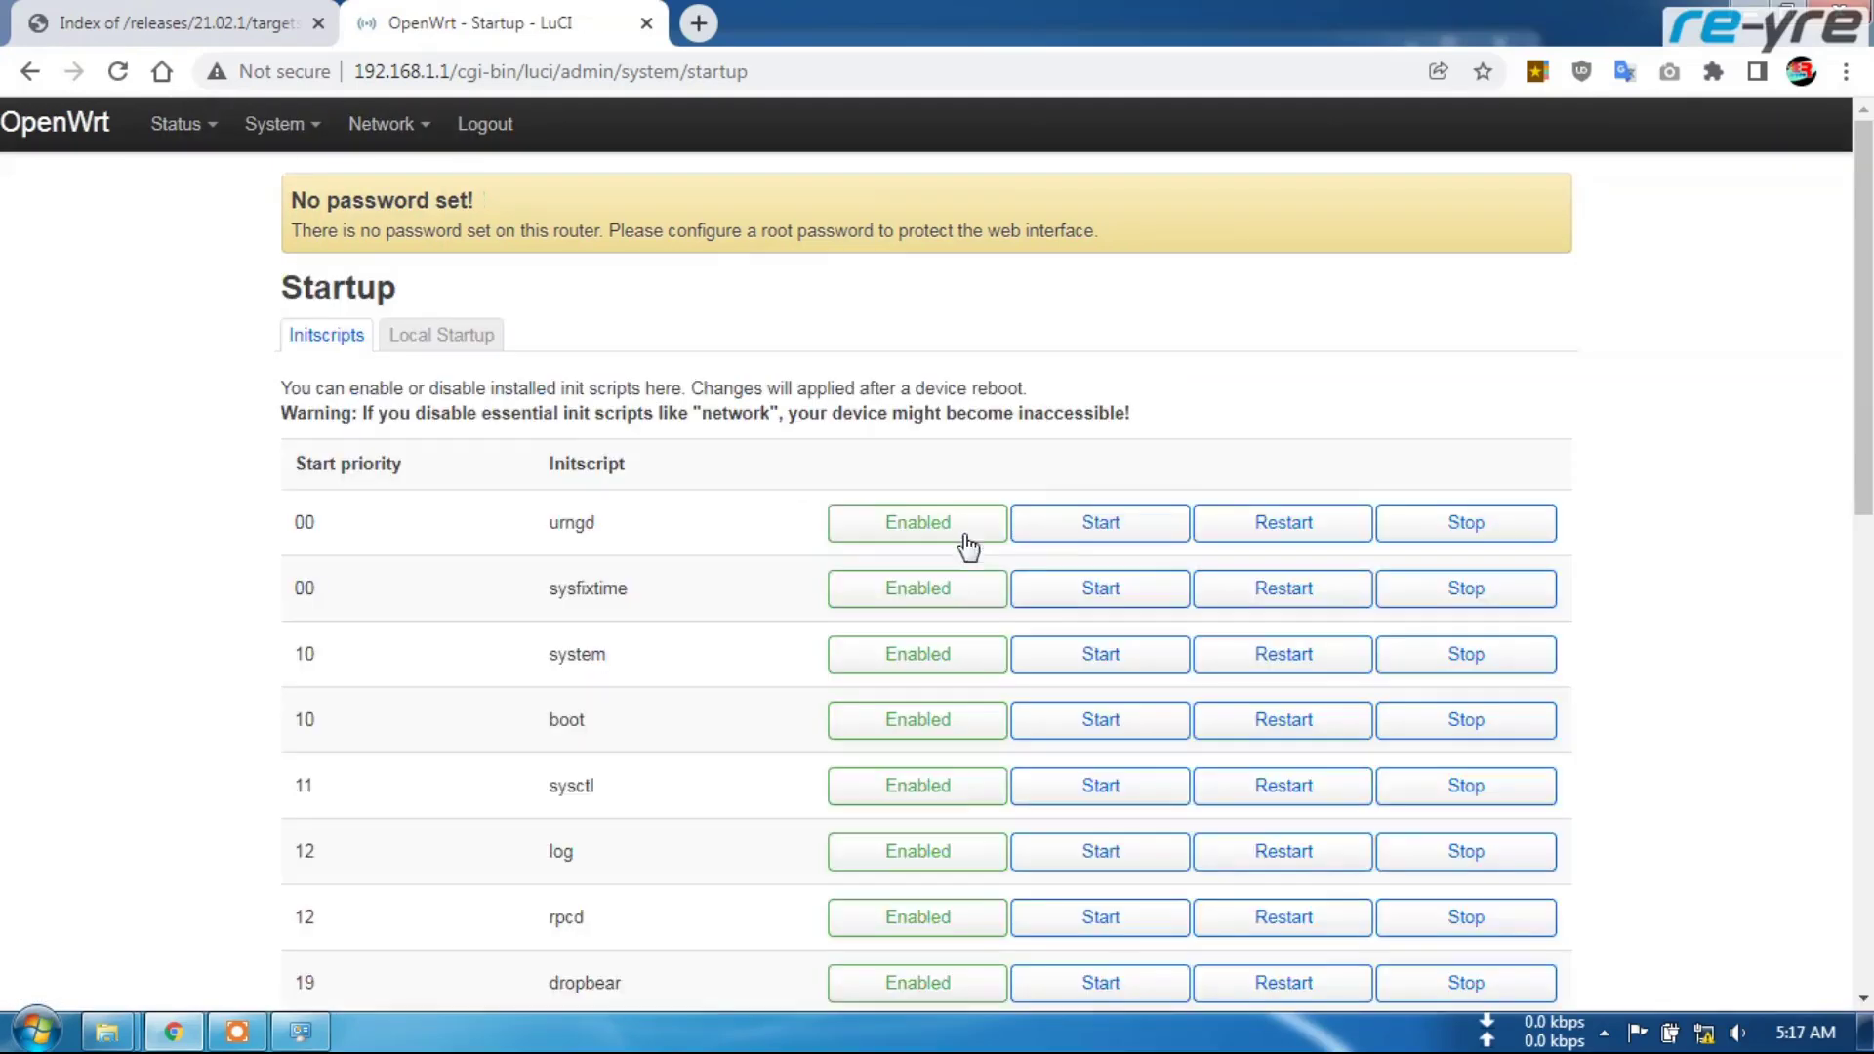
scroll(712, 628, "down", 4)
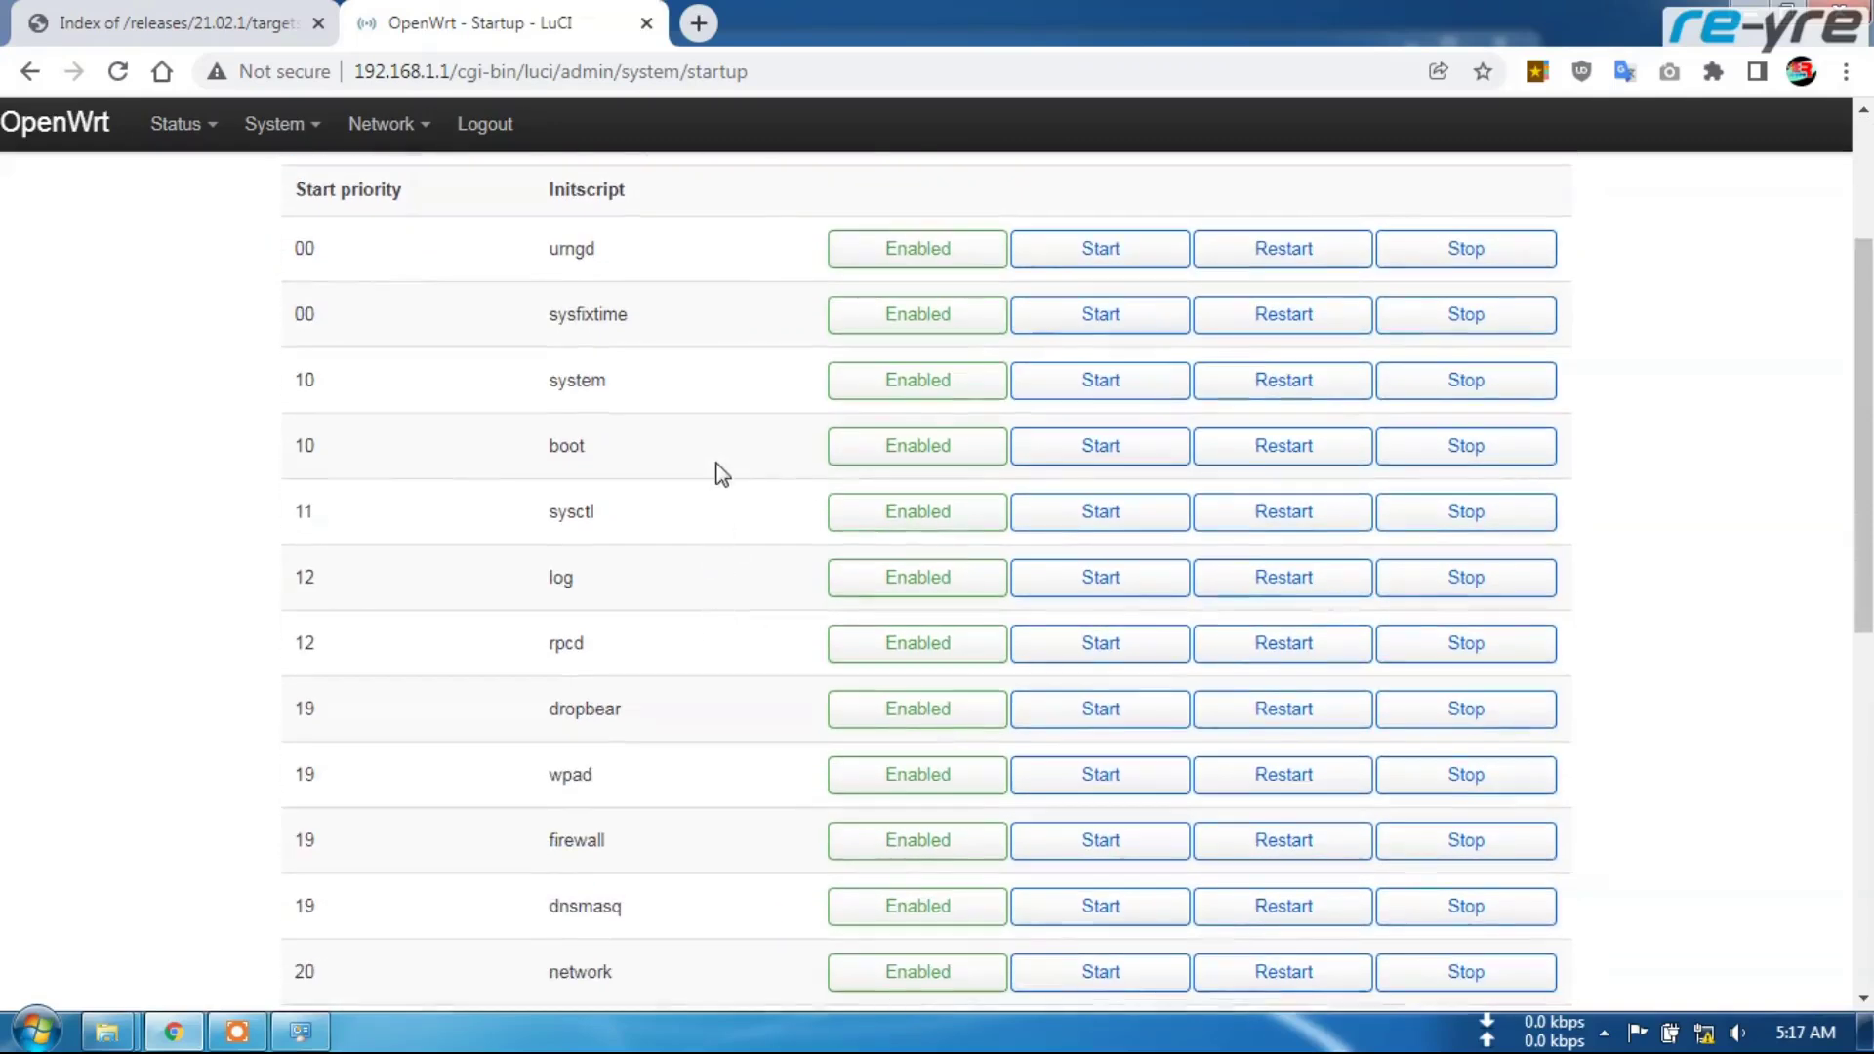
scroll(722, 470, "down", 1)
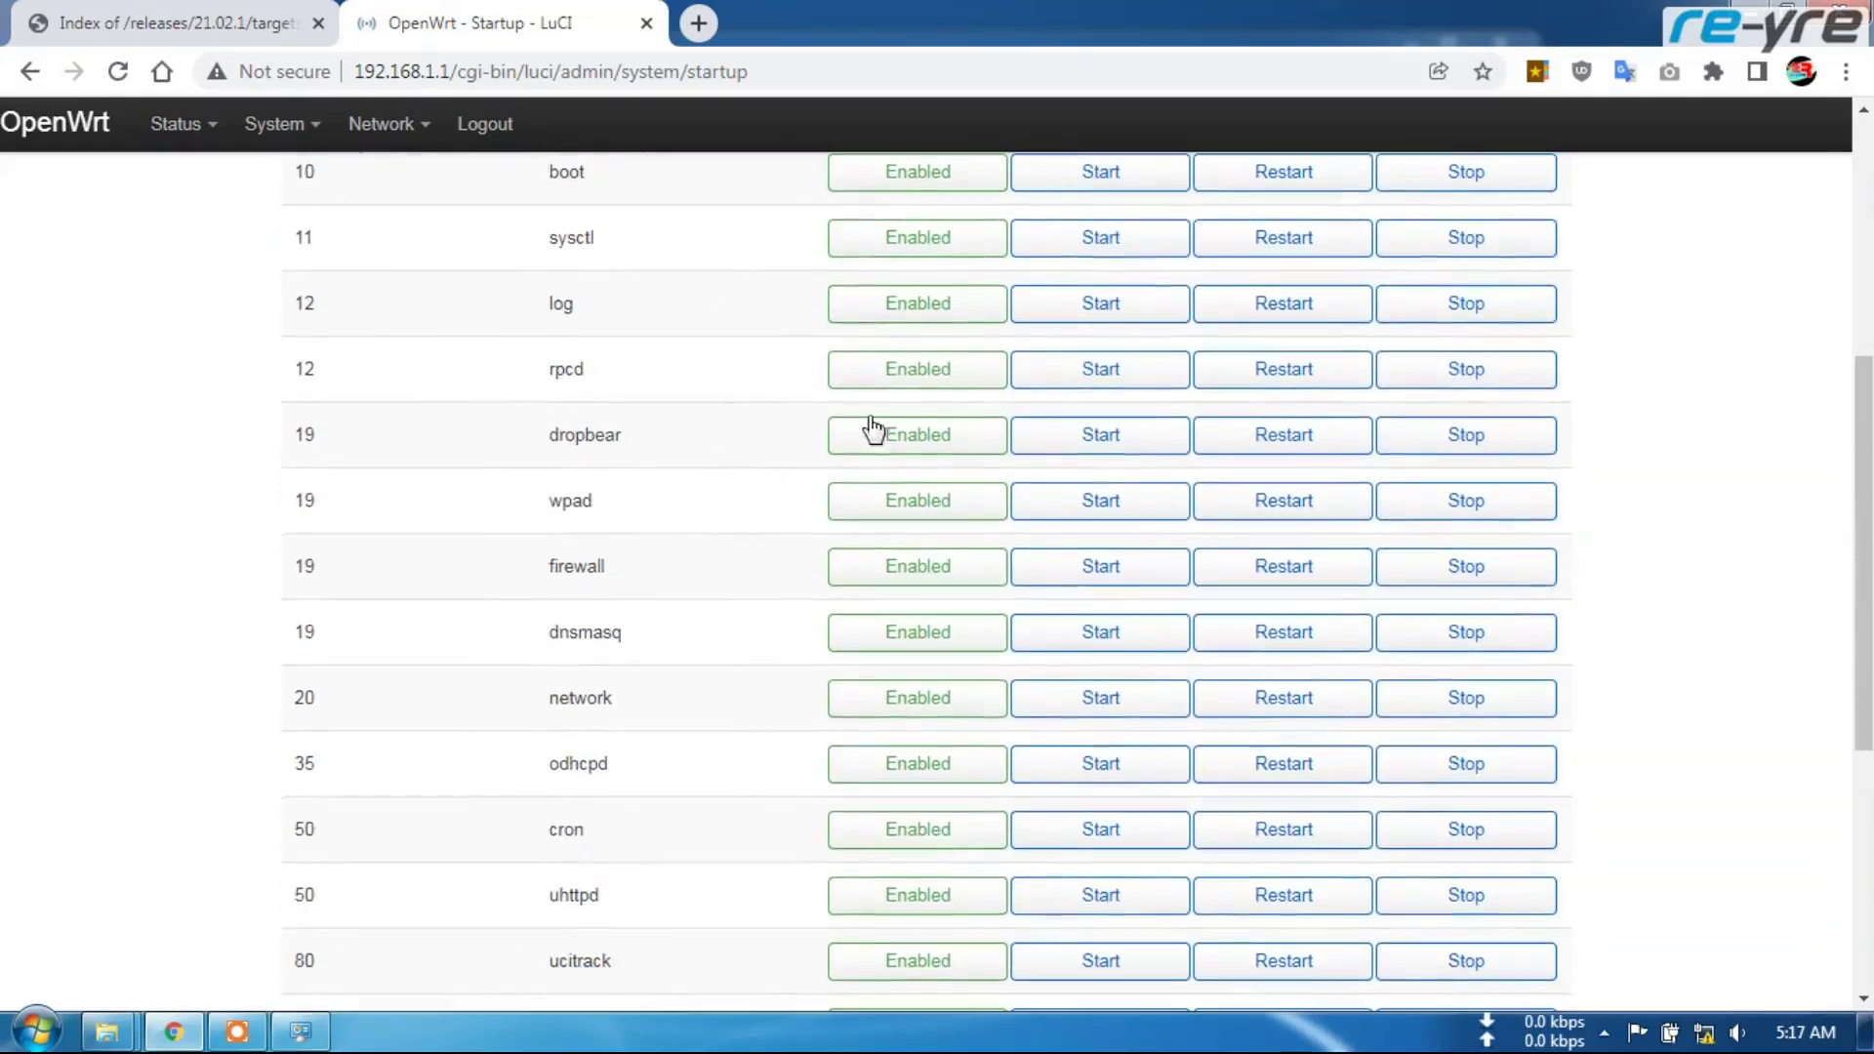
left_click(1297, 371)
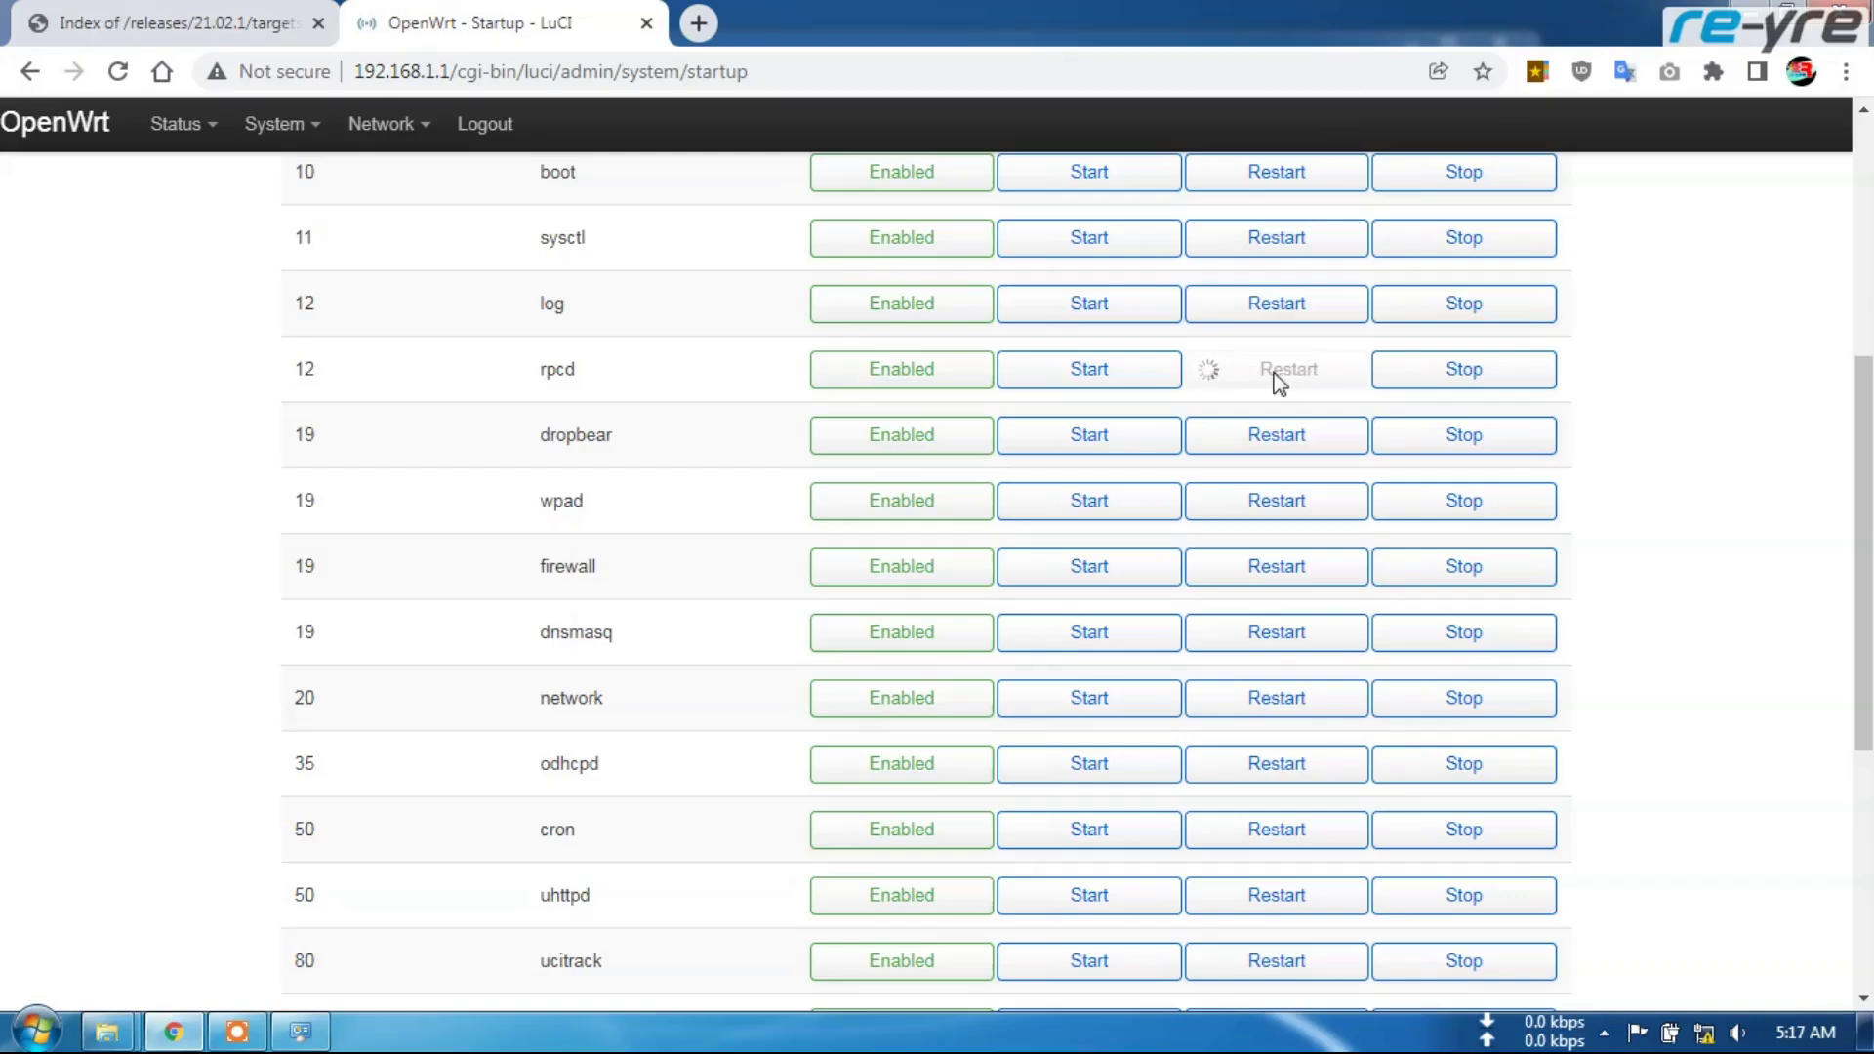
scroll(1279, 383, "down", 4)
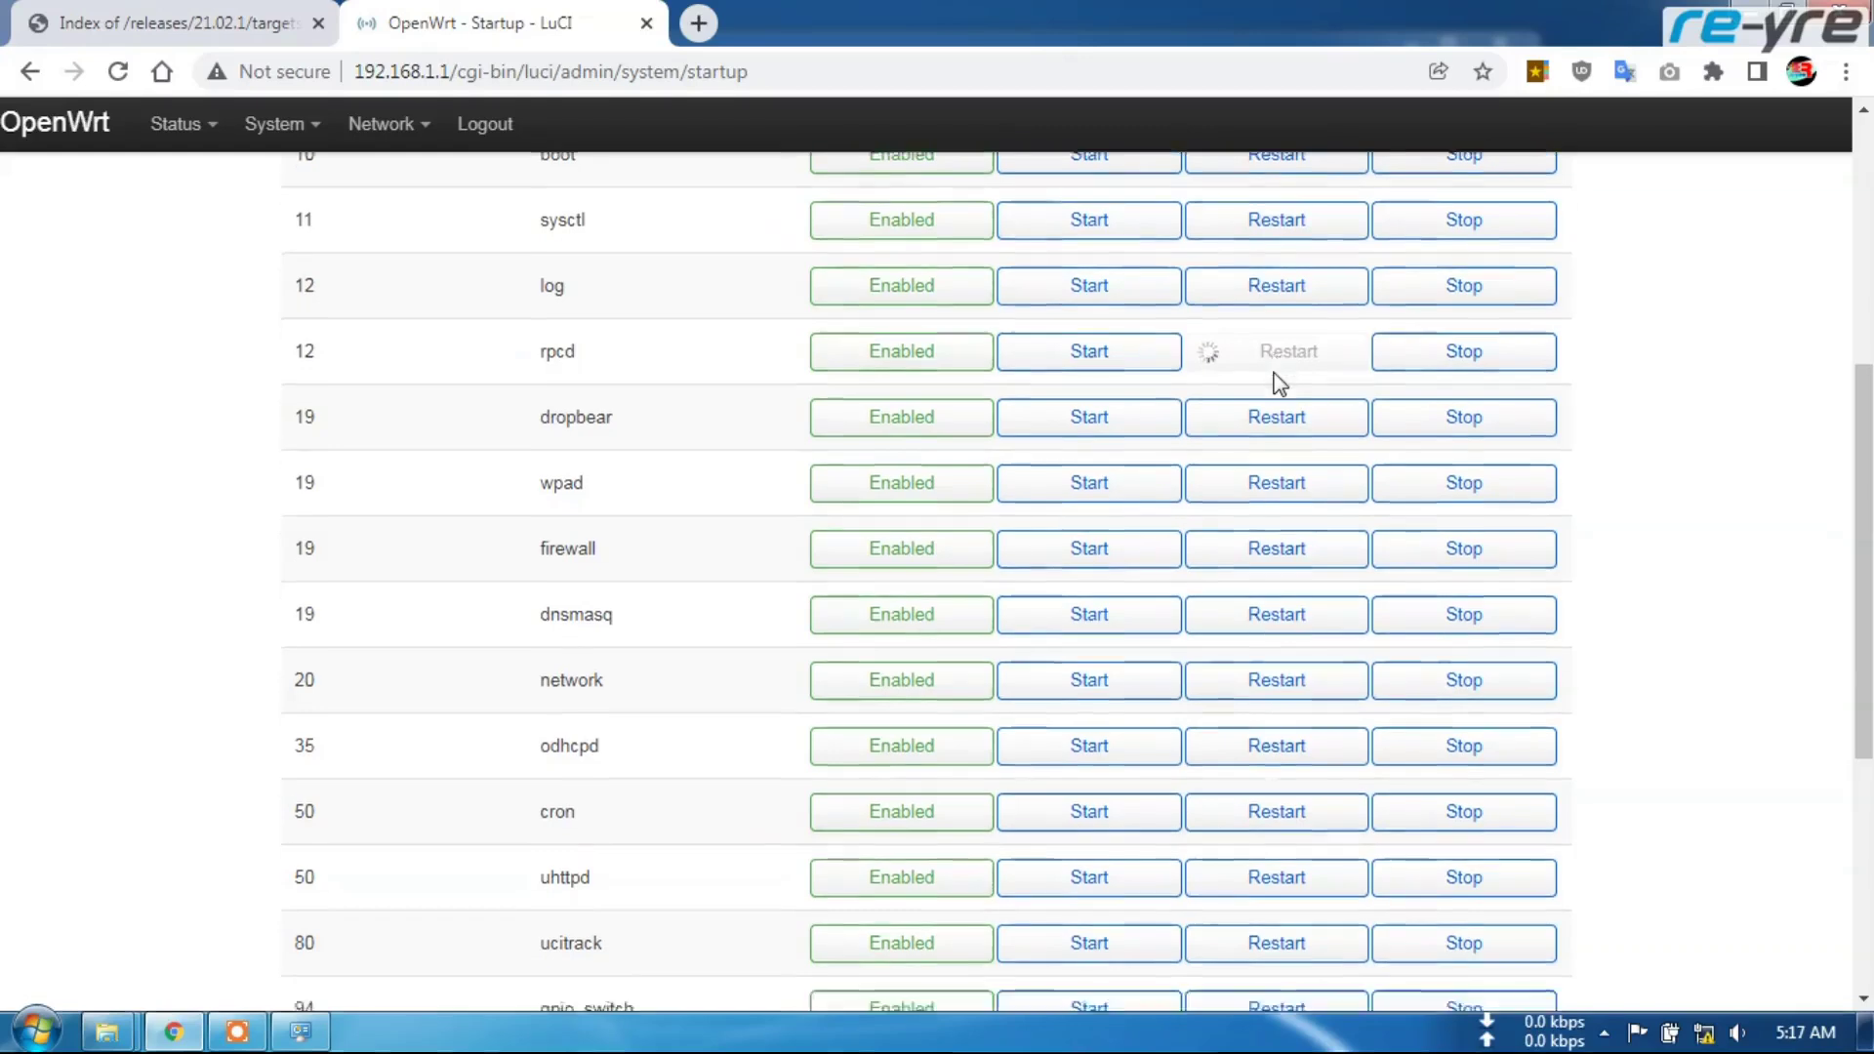
scroll(1279, 384, "down", 2)
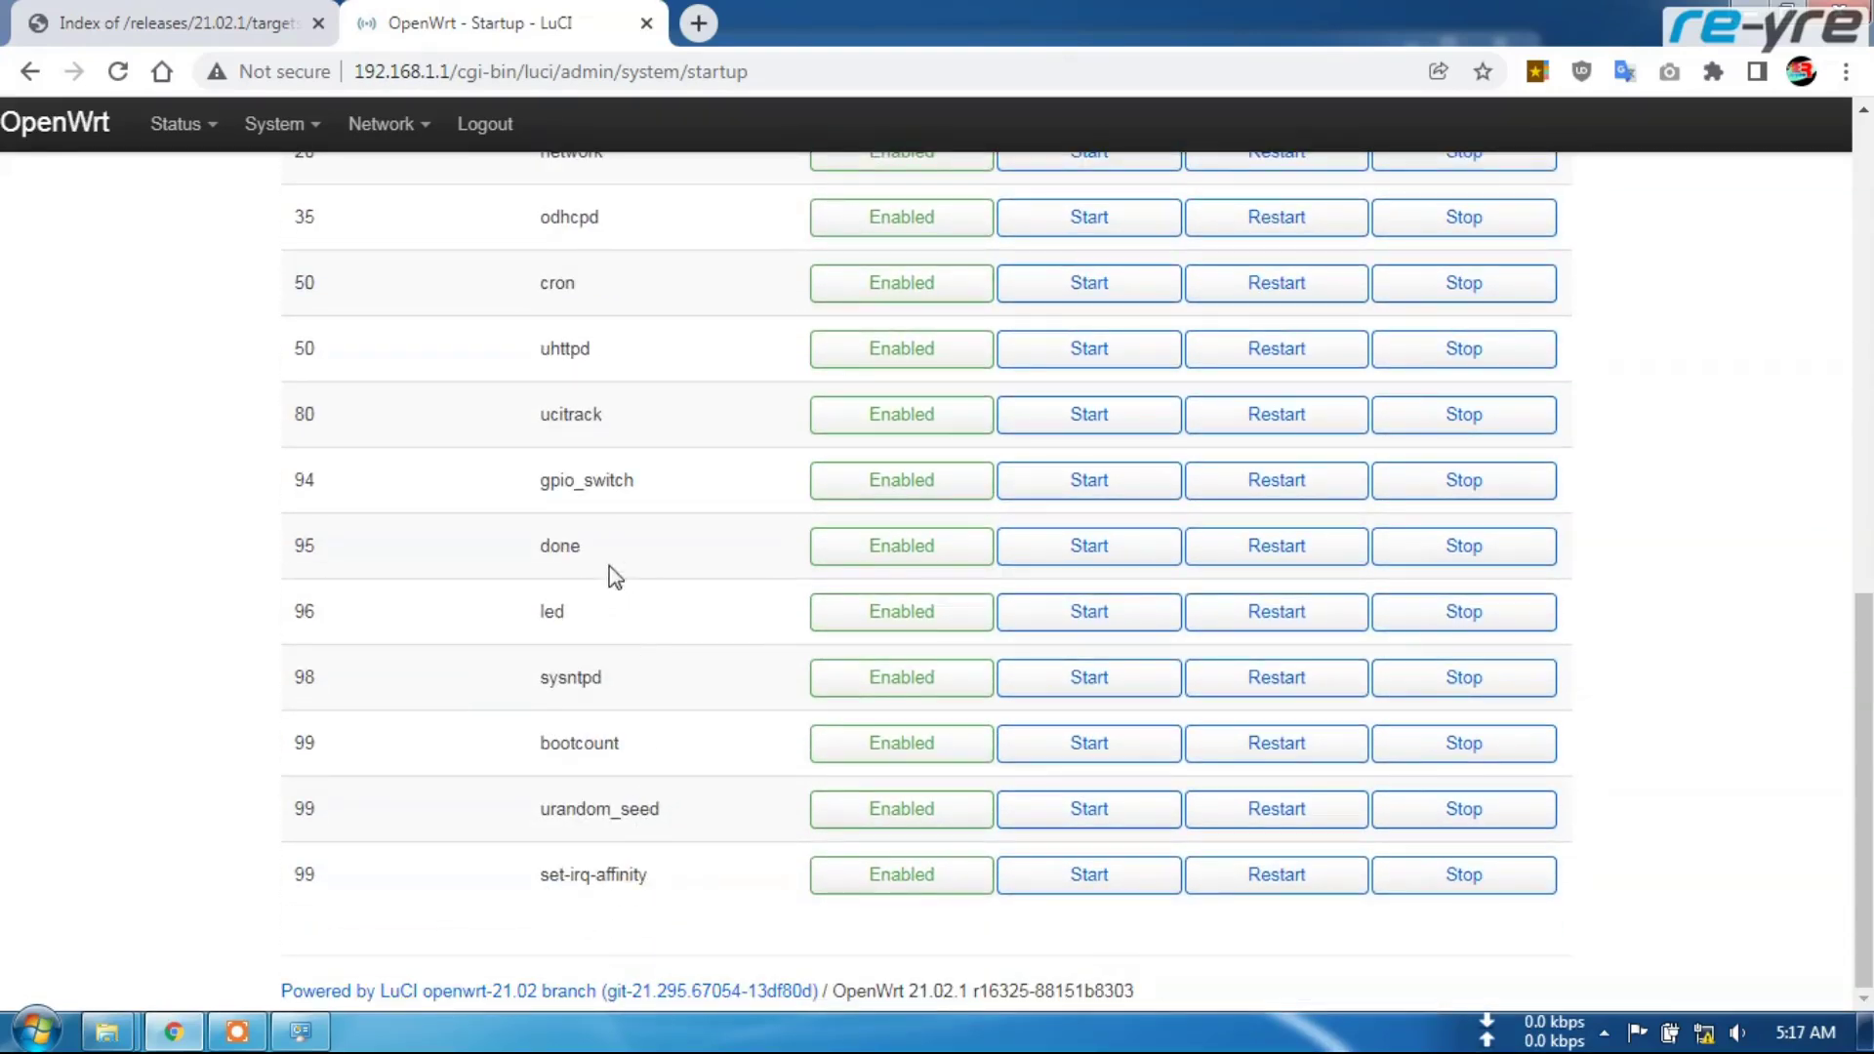
scroll(1281, 376, "up", 1)
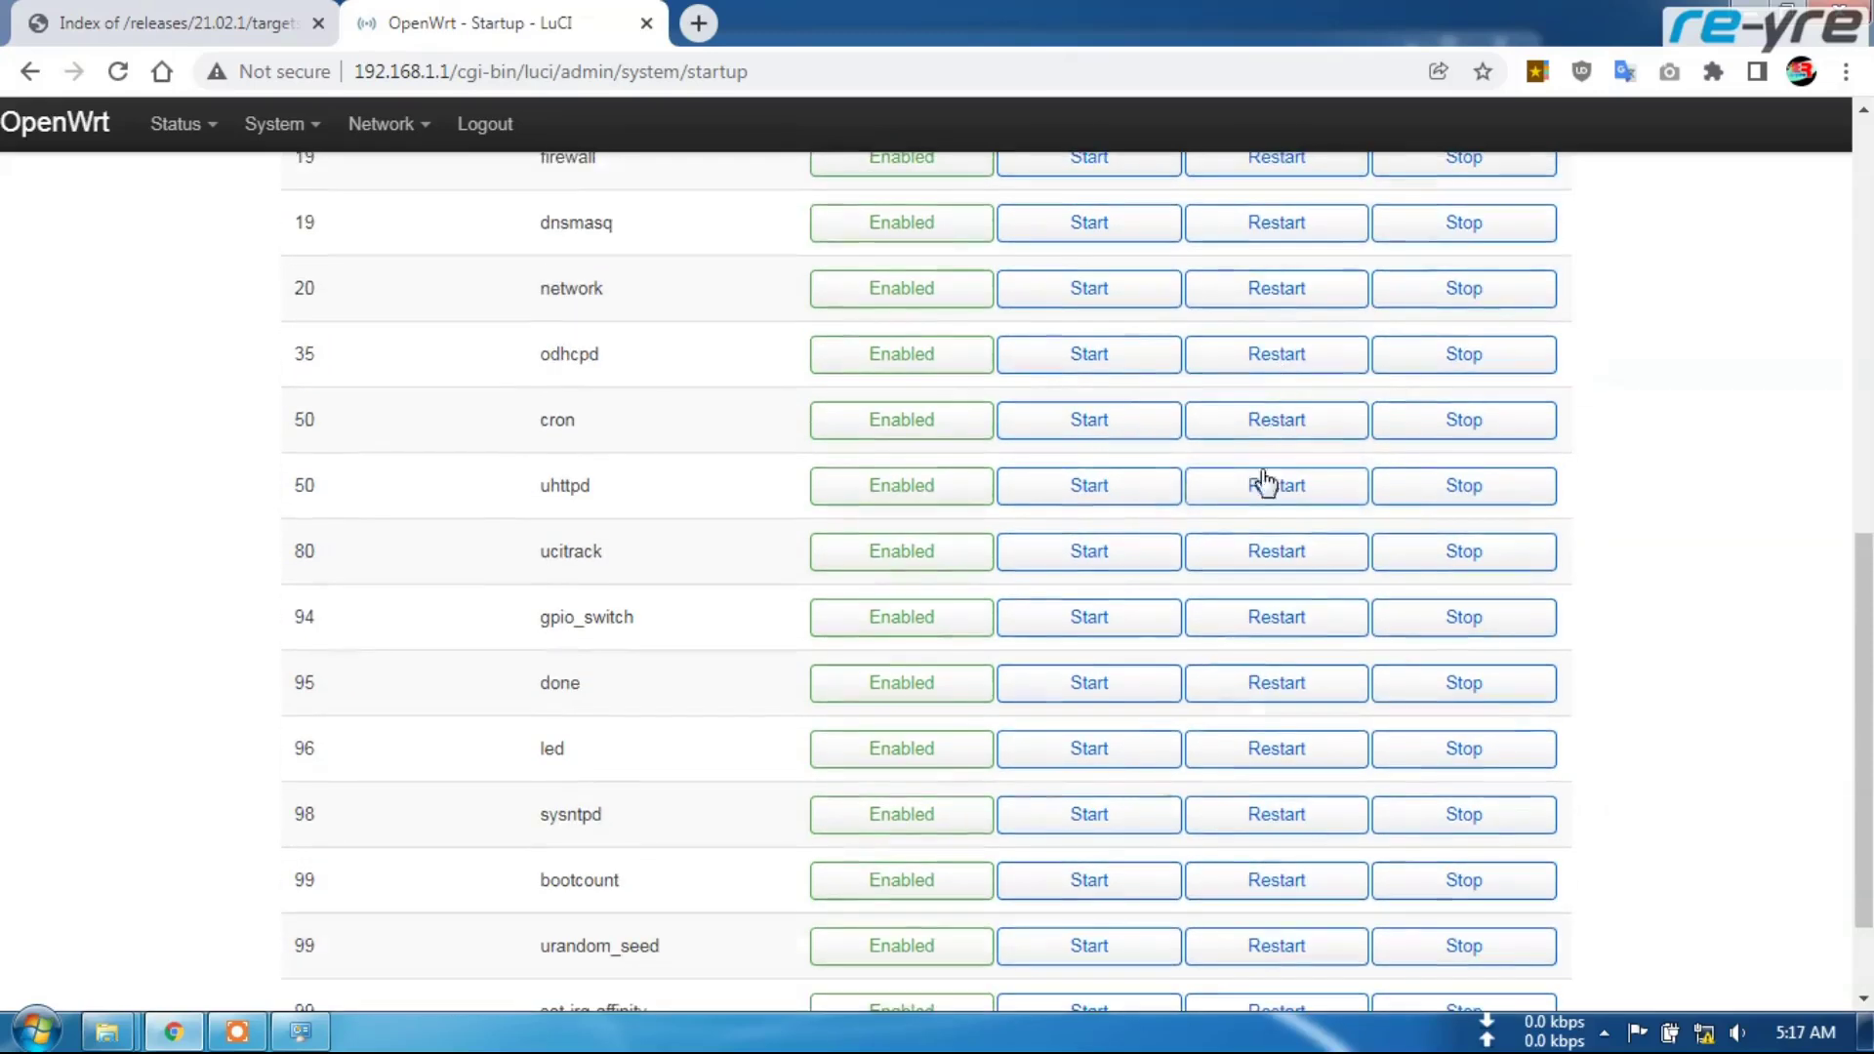
left_click(1287, 493)
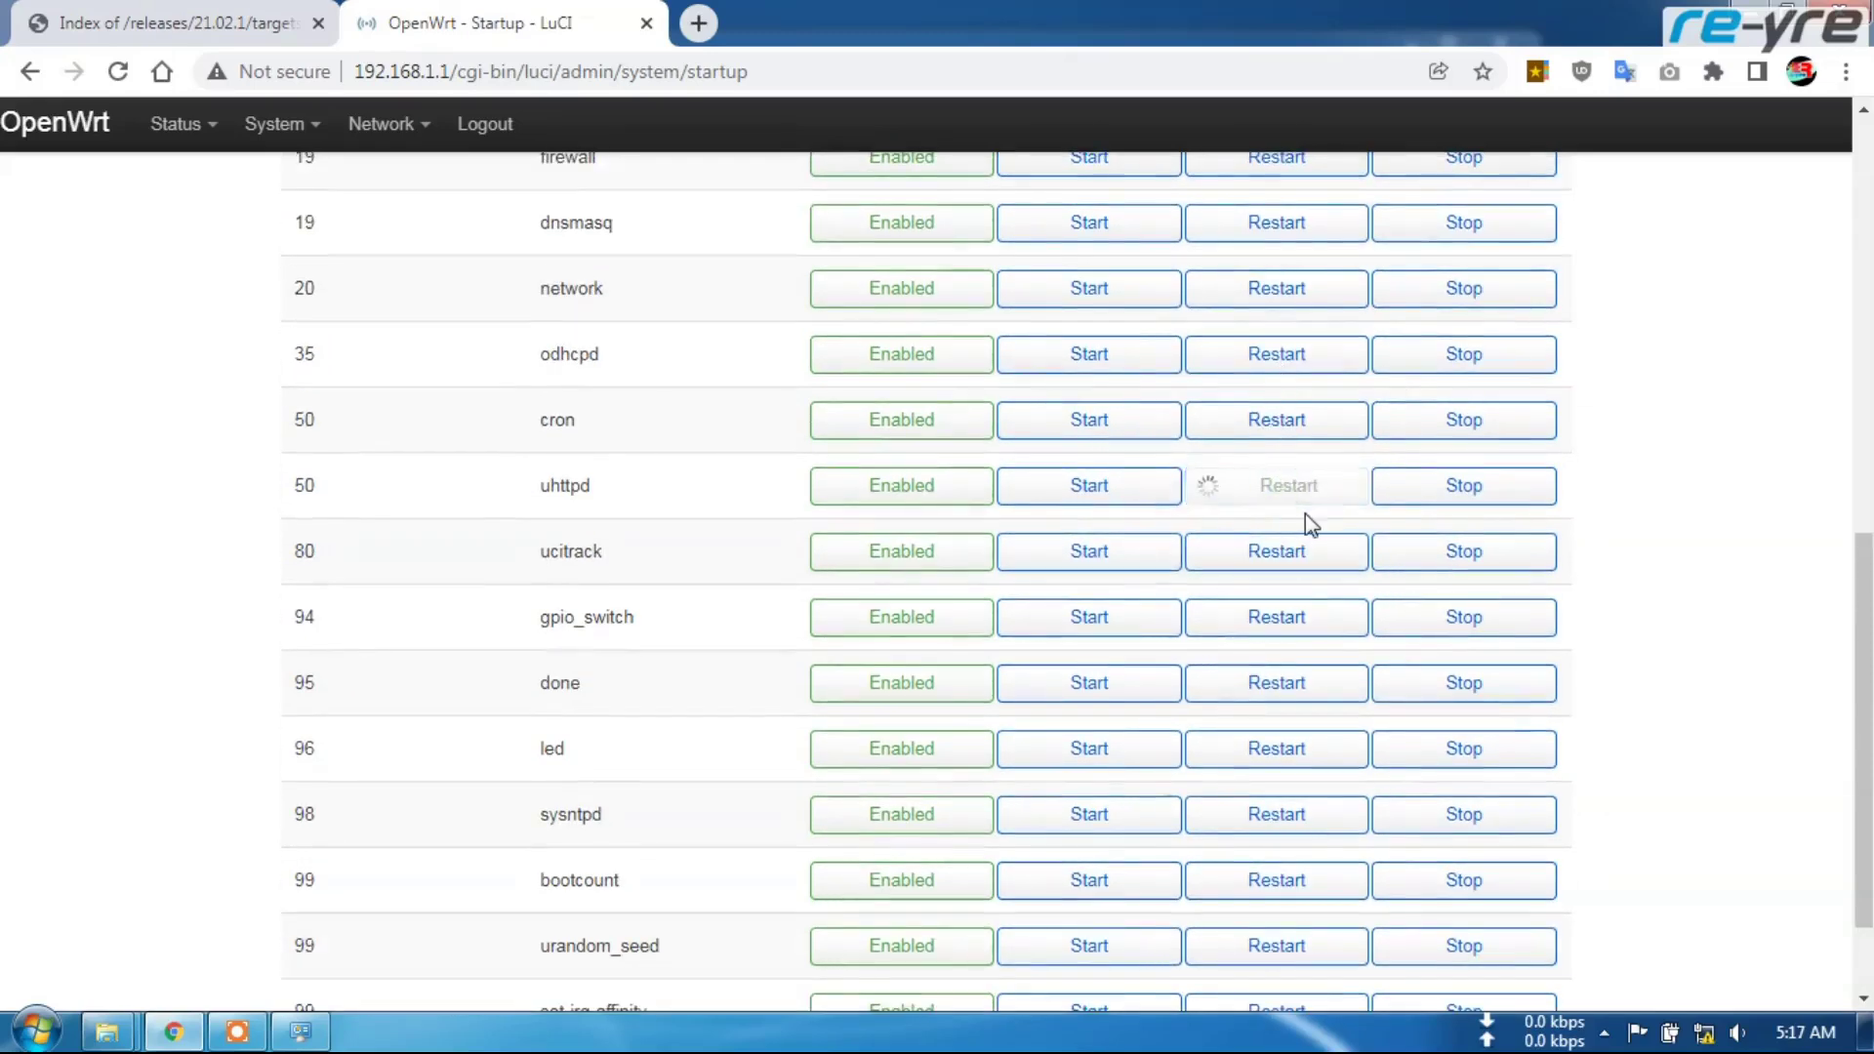
Log back in after the session expiry and confirm Design still offers only Bootstrap
left_click(1253, 313)
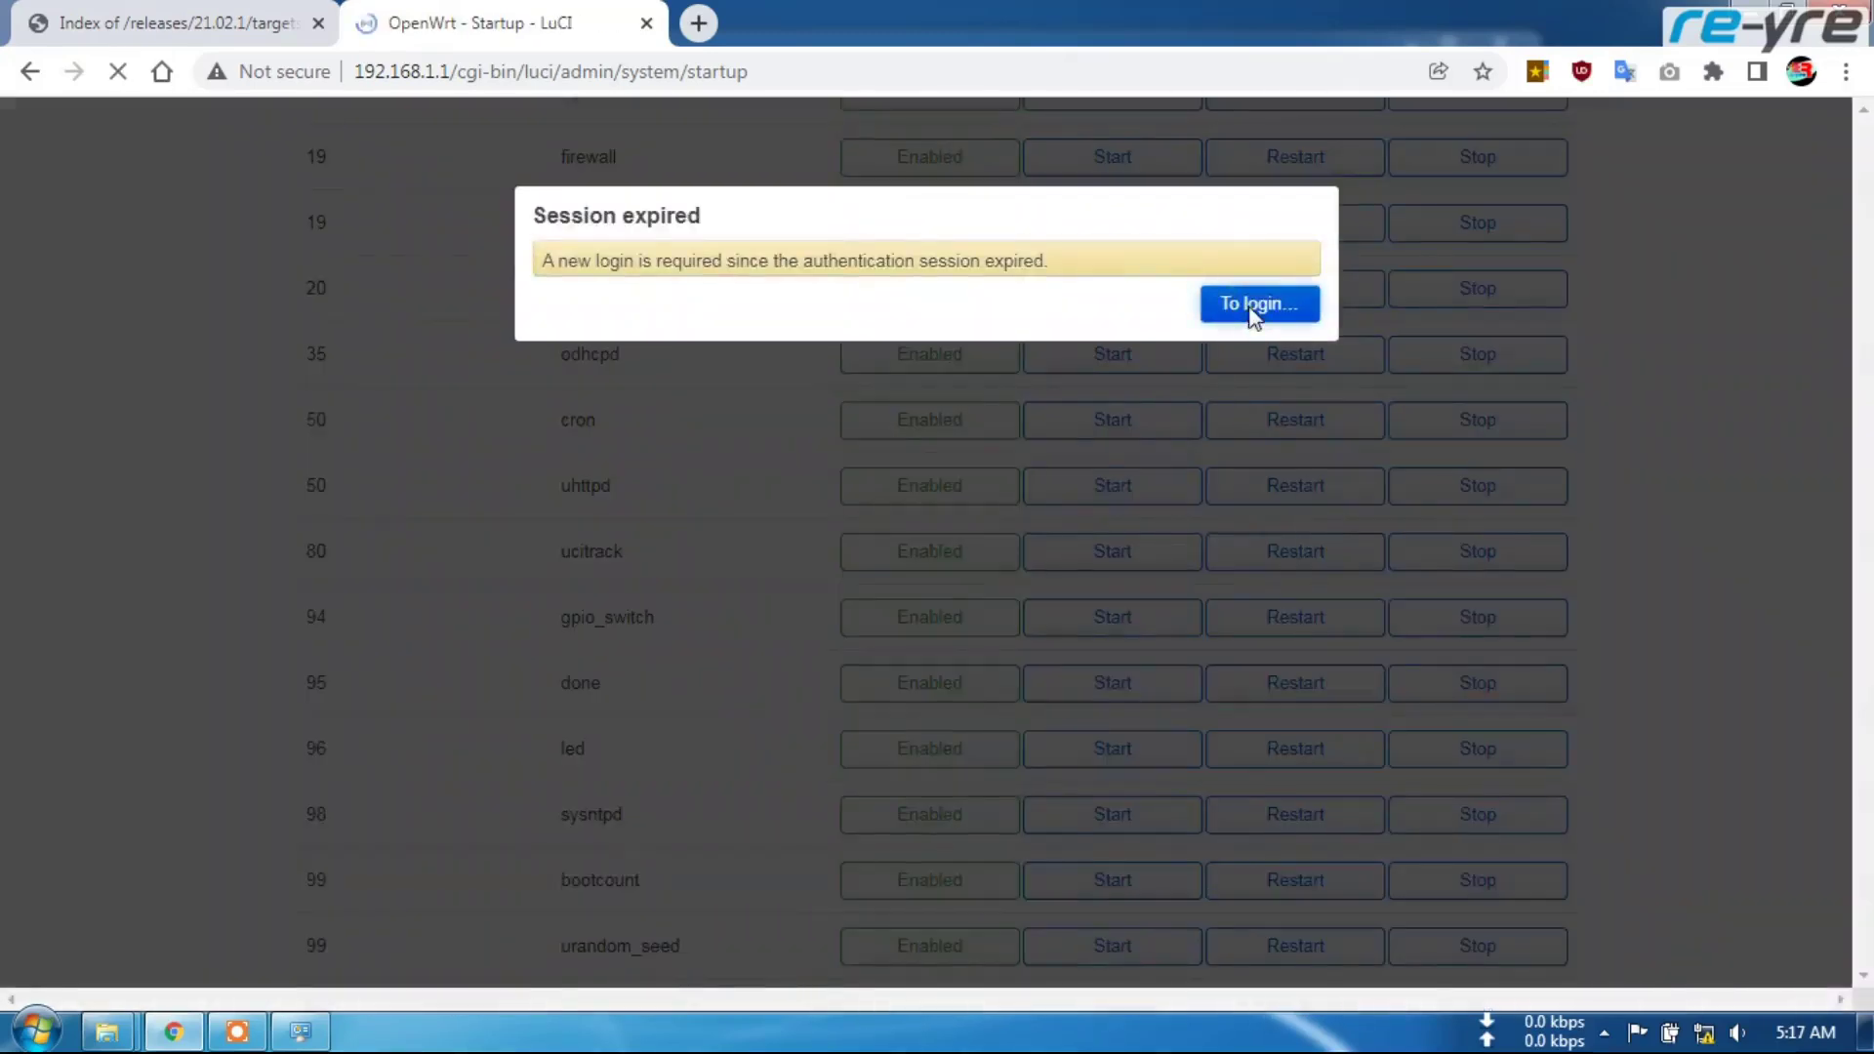
left_click(1422, 532)
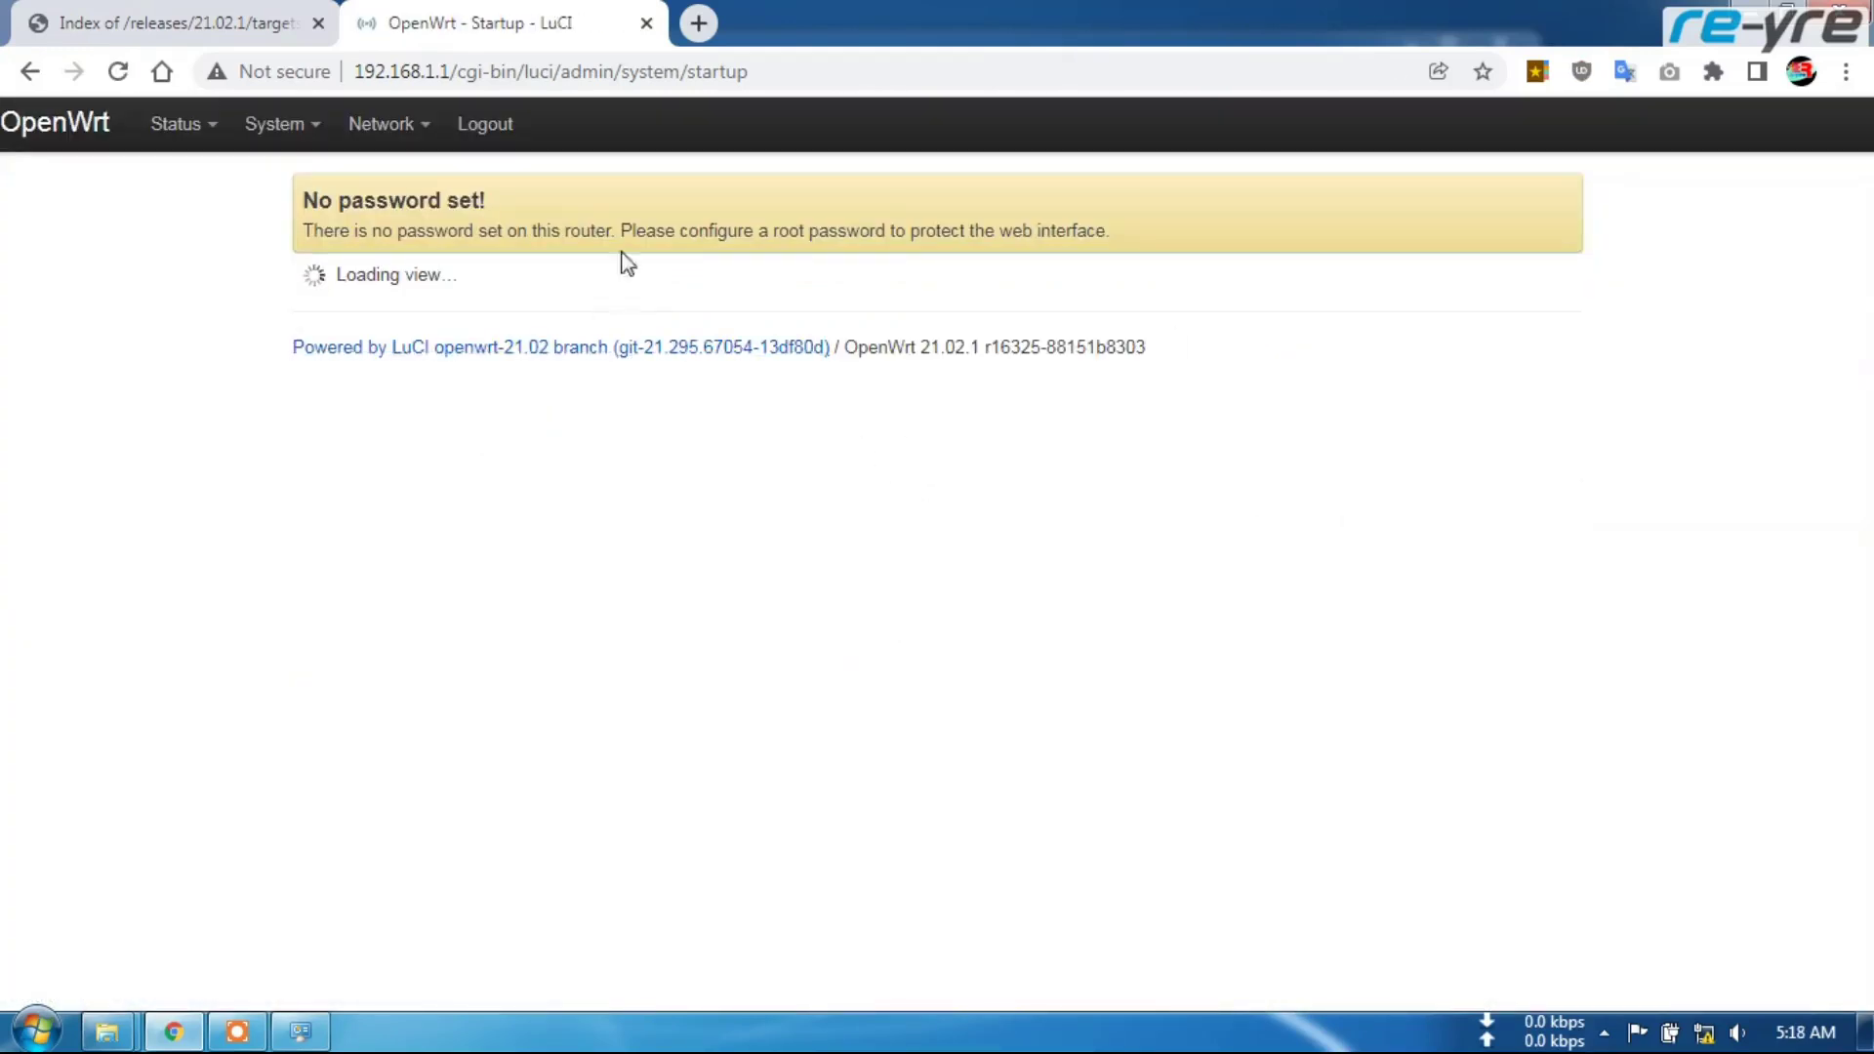
mouse_move(323, 142)
left_click(315, 178)
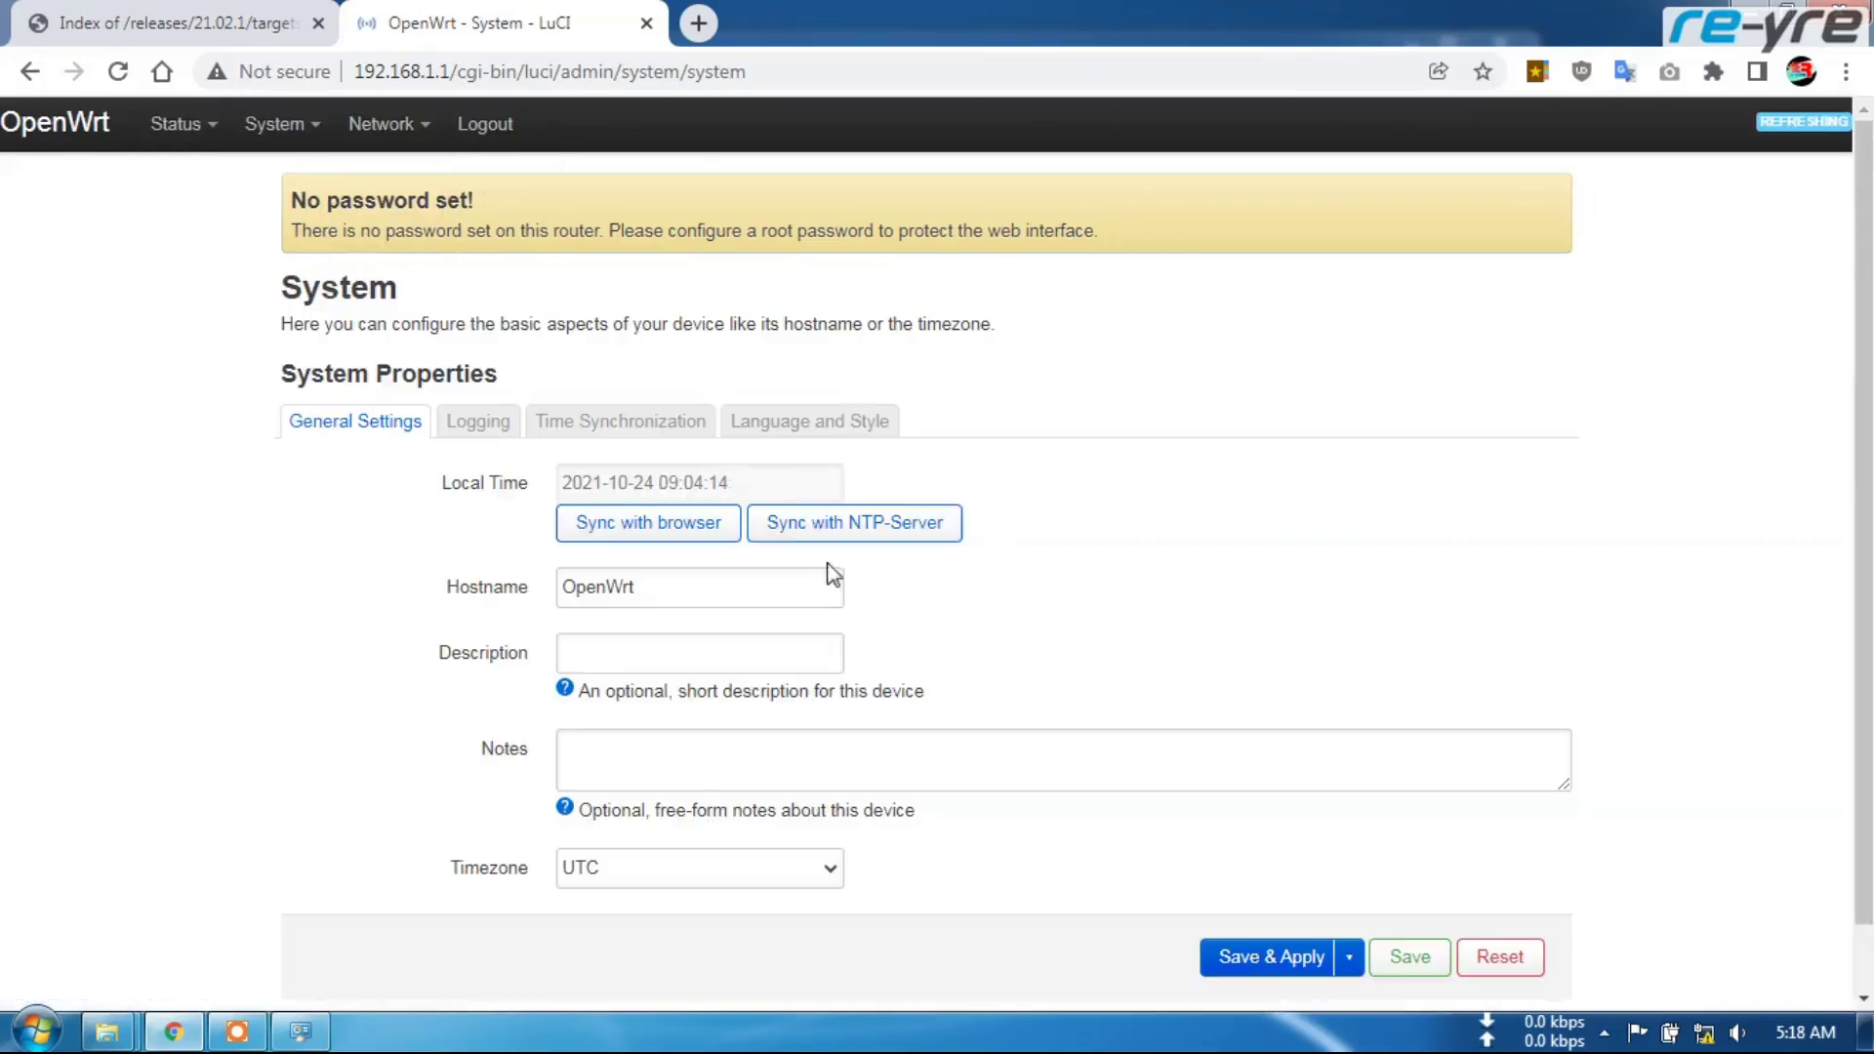
left_click(820, 421)
left_click(816, 550)
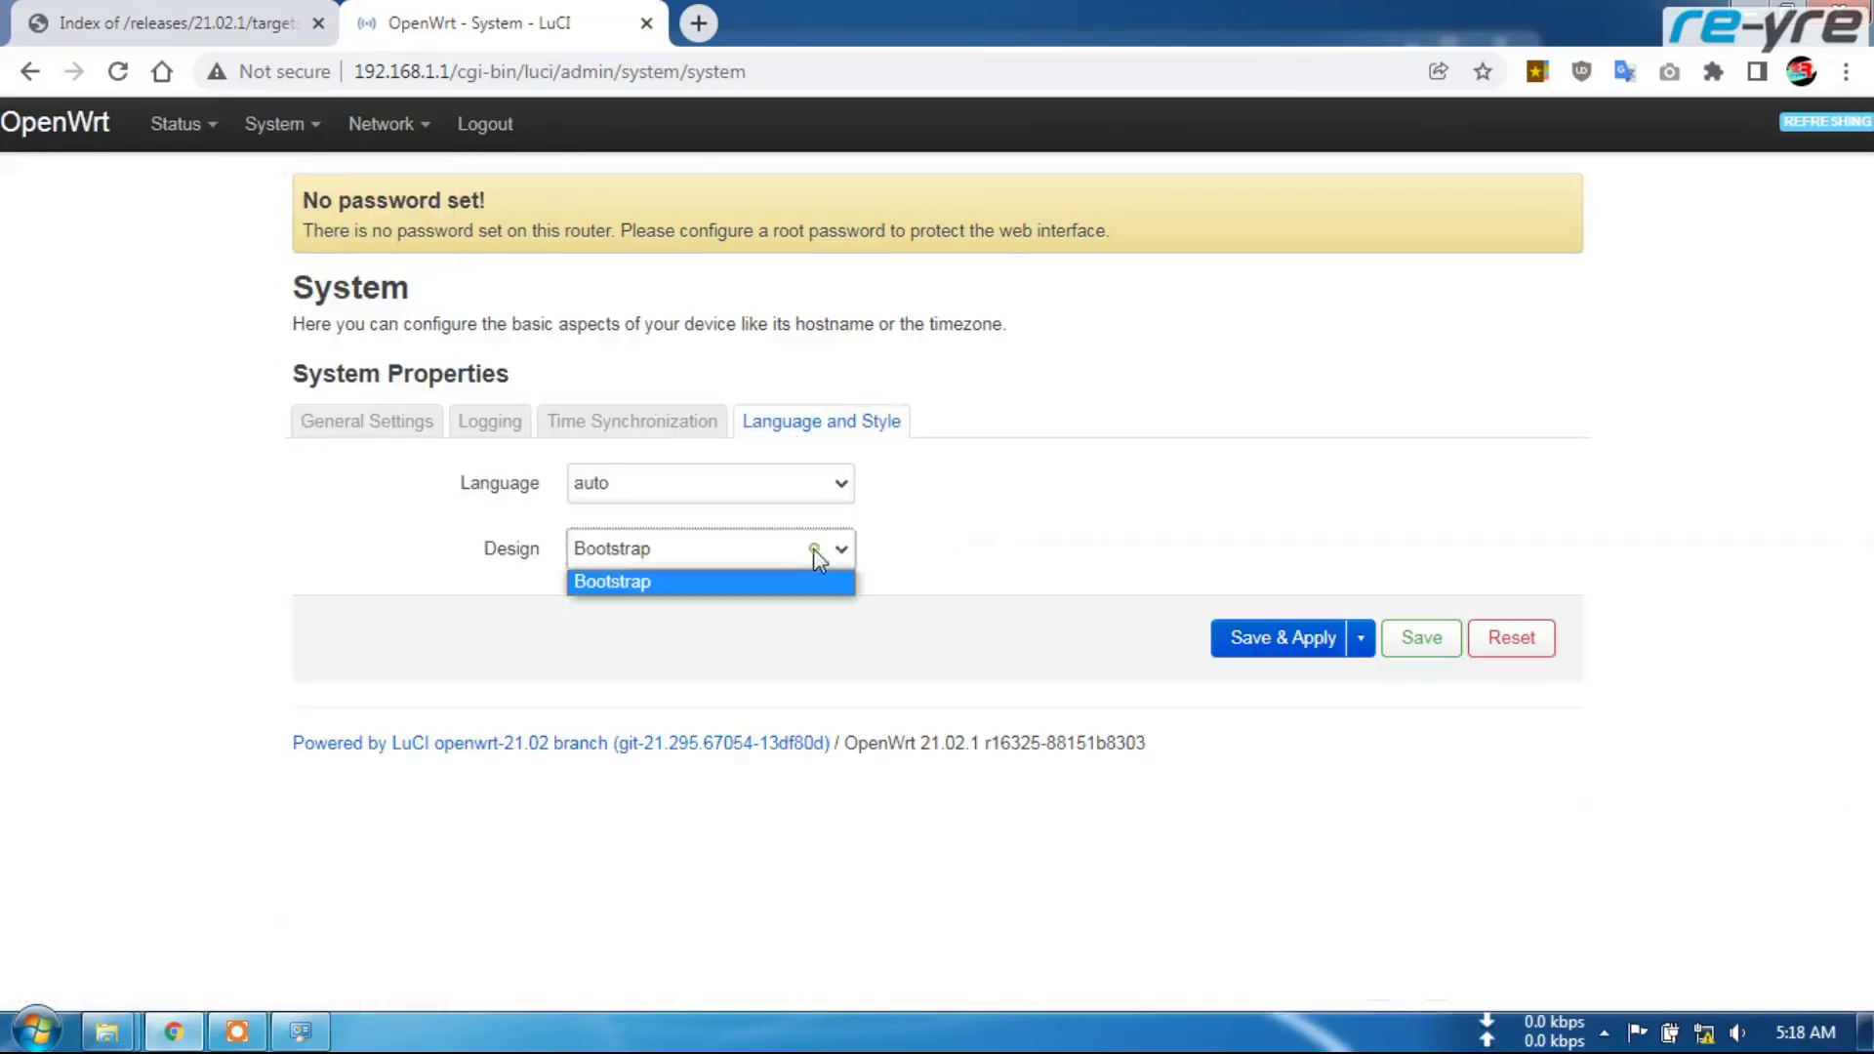
left_click(1093, 574)
mouse_move(385, 125)
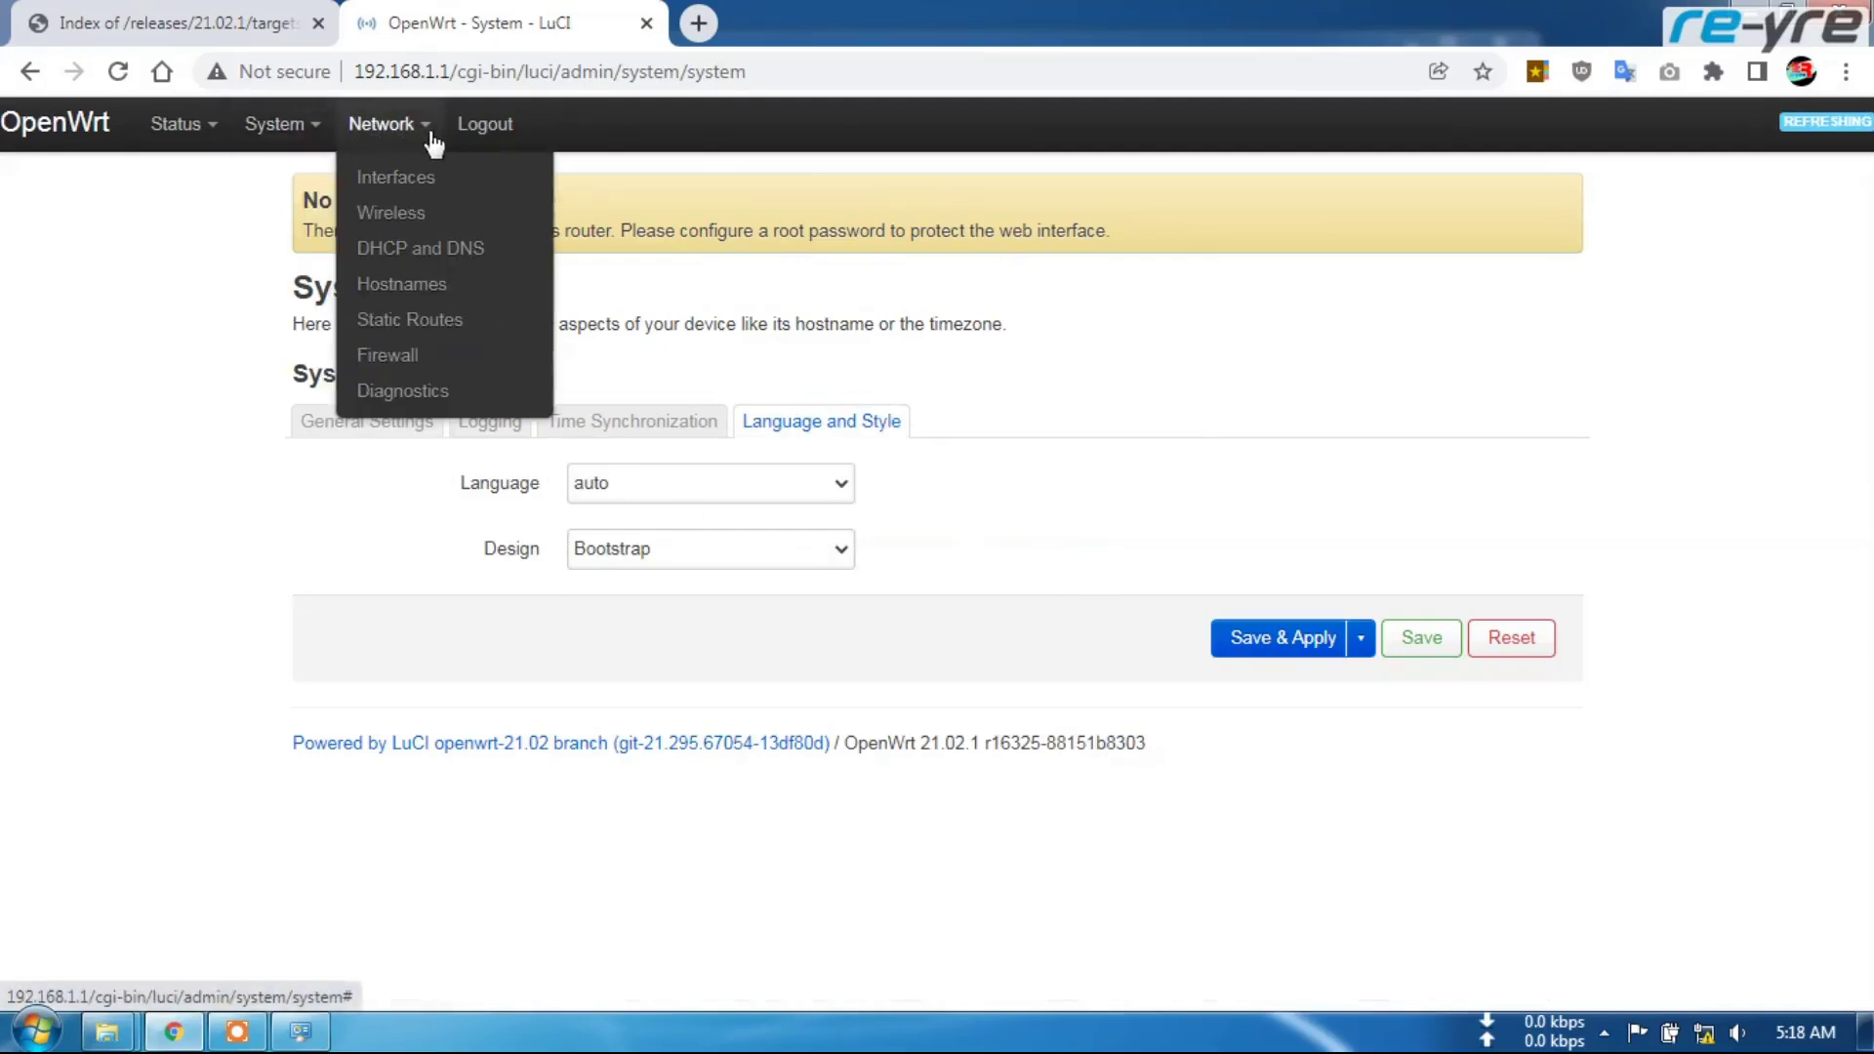
mouse_move(248, 134)
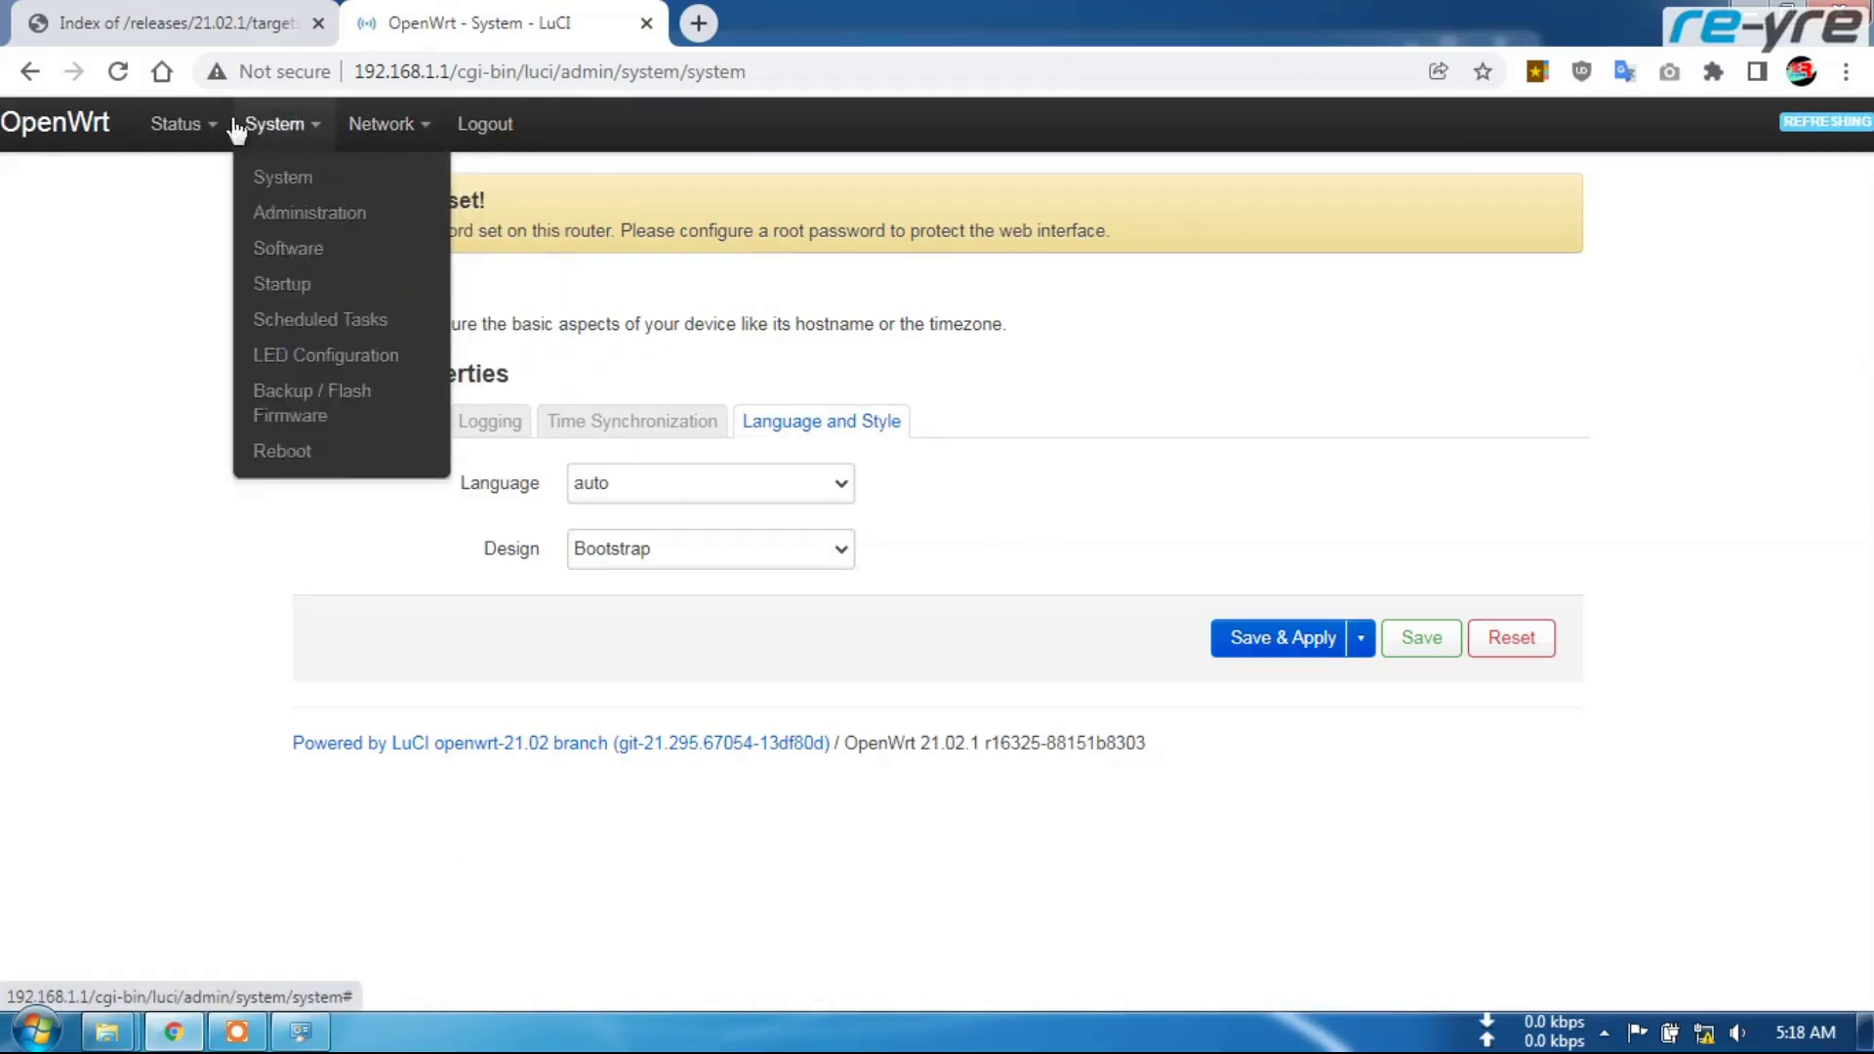
Reboot the router, then reload LuCI at 192.168.1.1 to get the Xiaomi theme
left_click(298, 452)
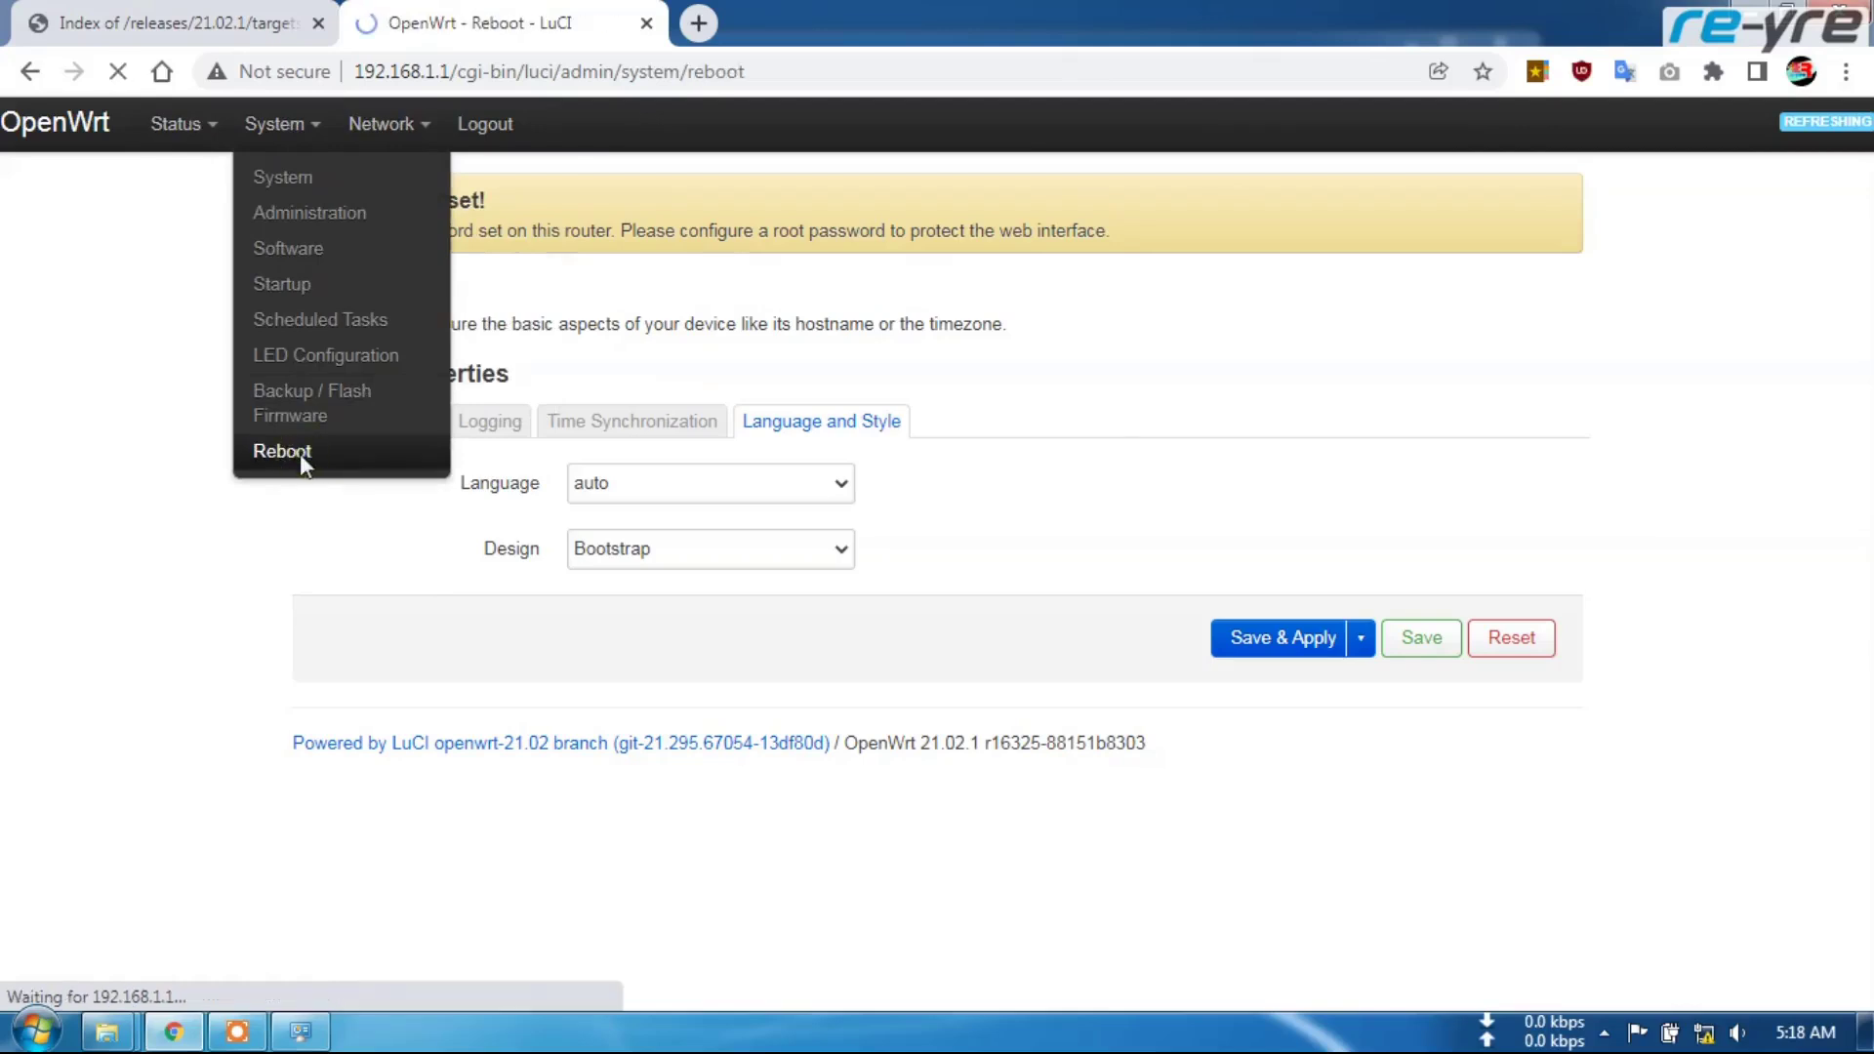
left_click(345, 426)
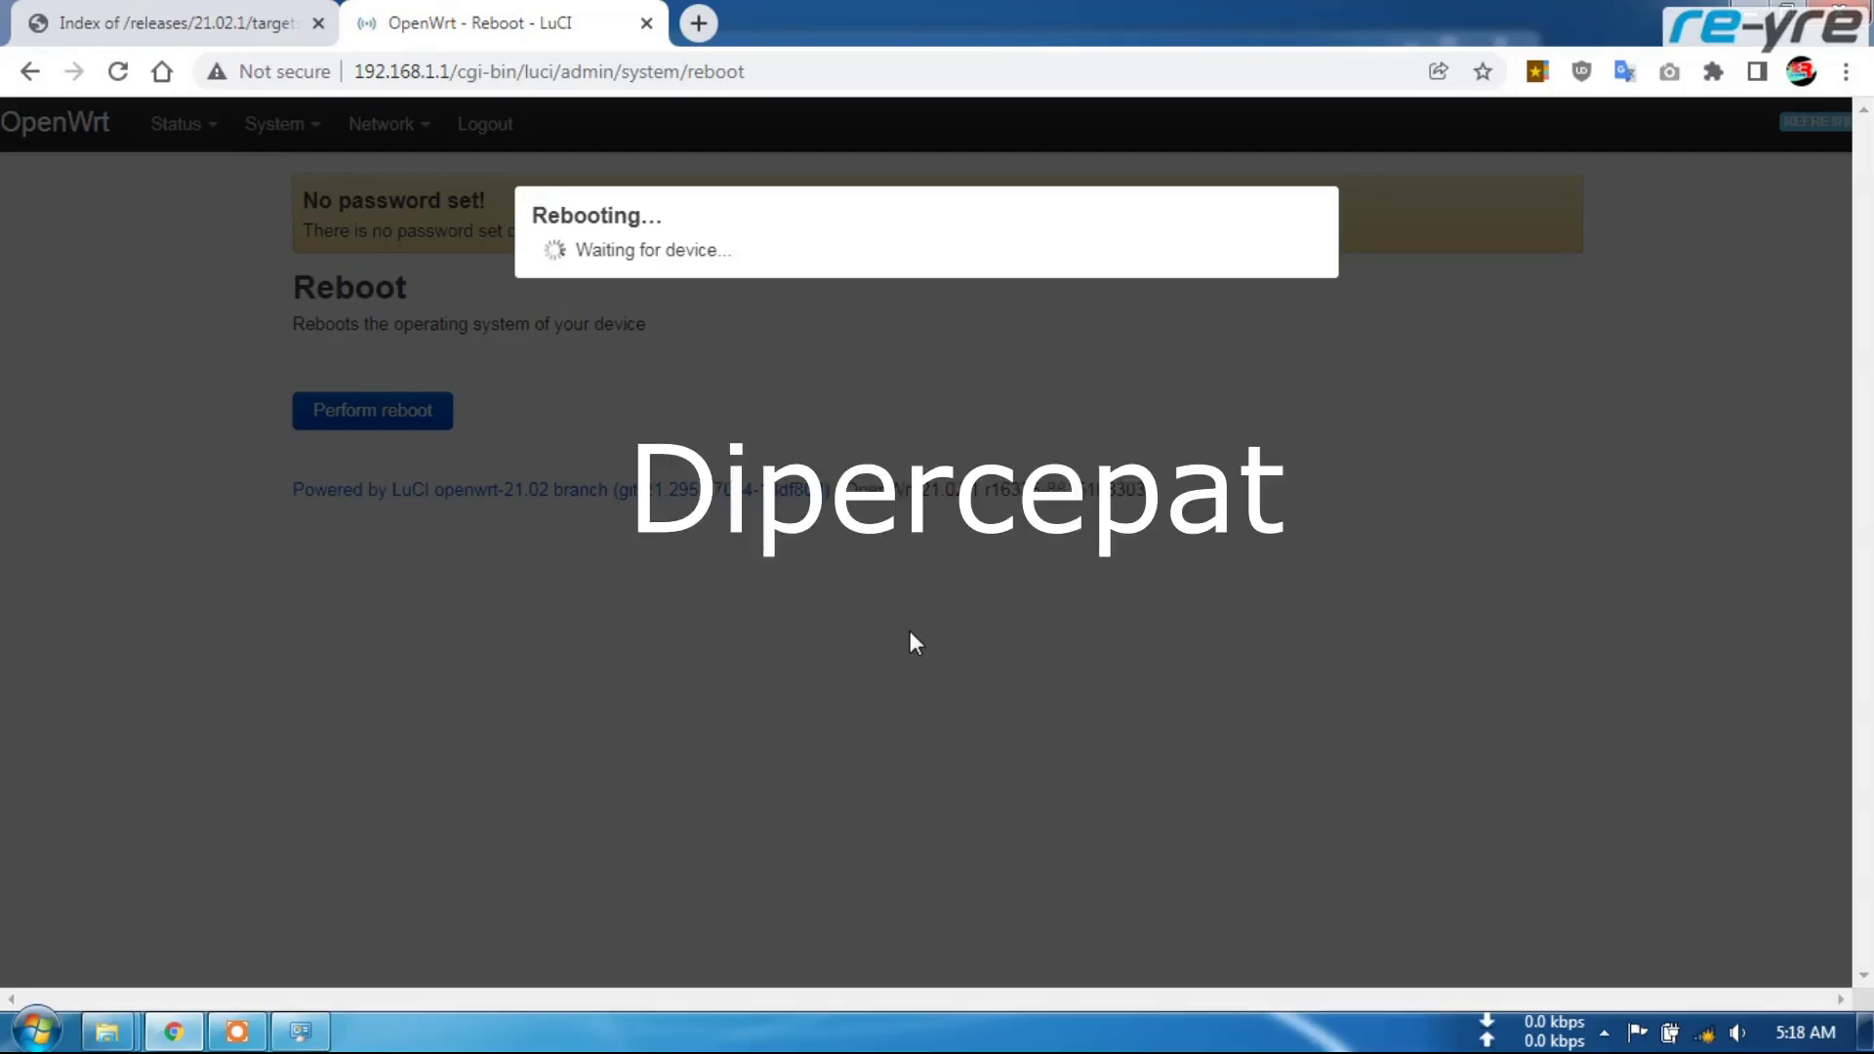
left_click(301, 1032)
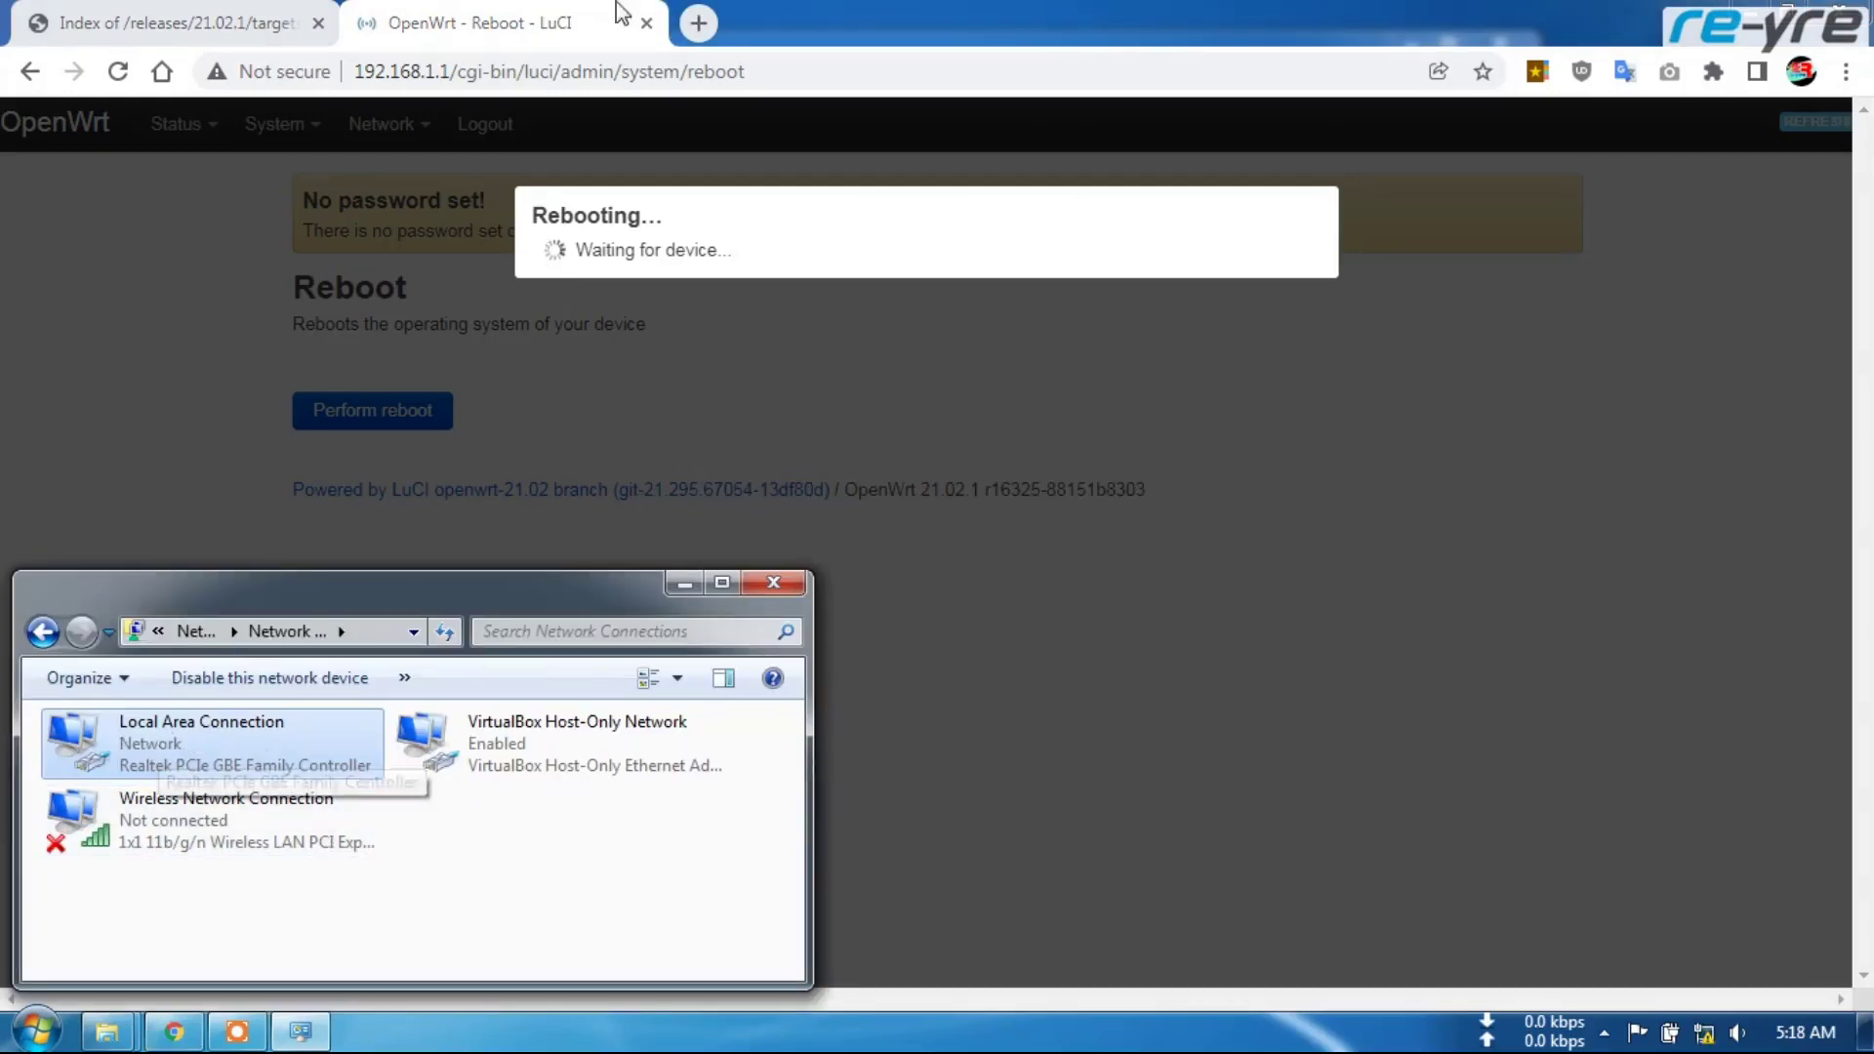
left_click_drag(448, 62, 745, 73)
key("BackSpace")
key("Return")
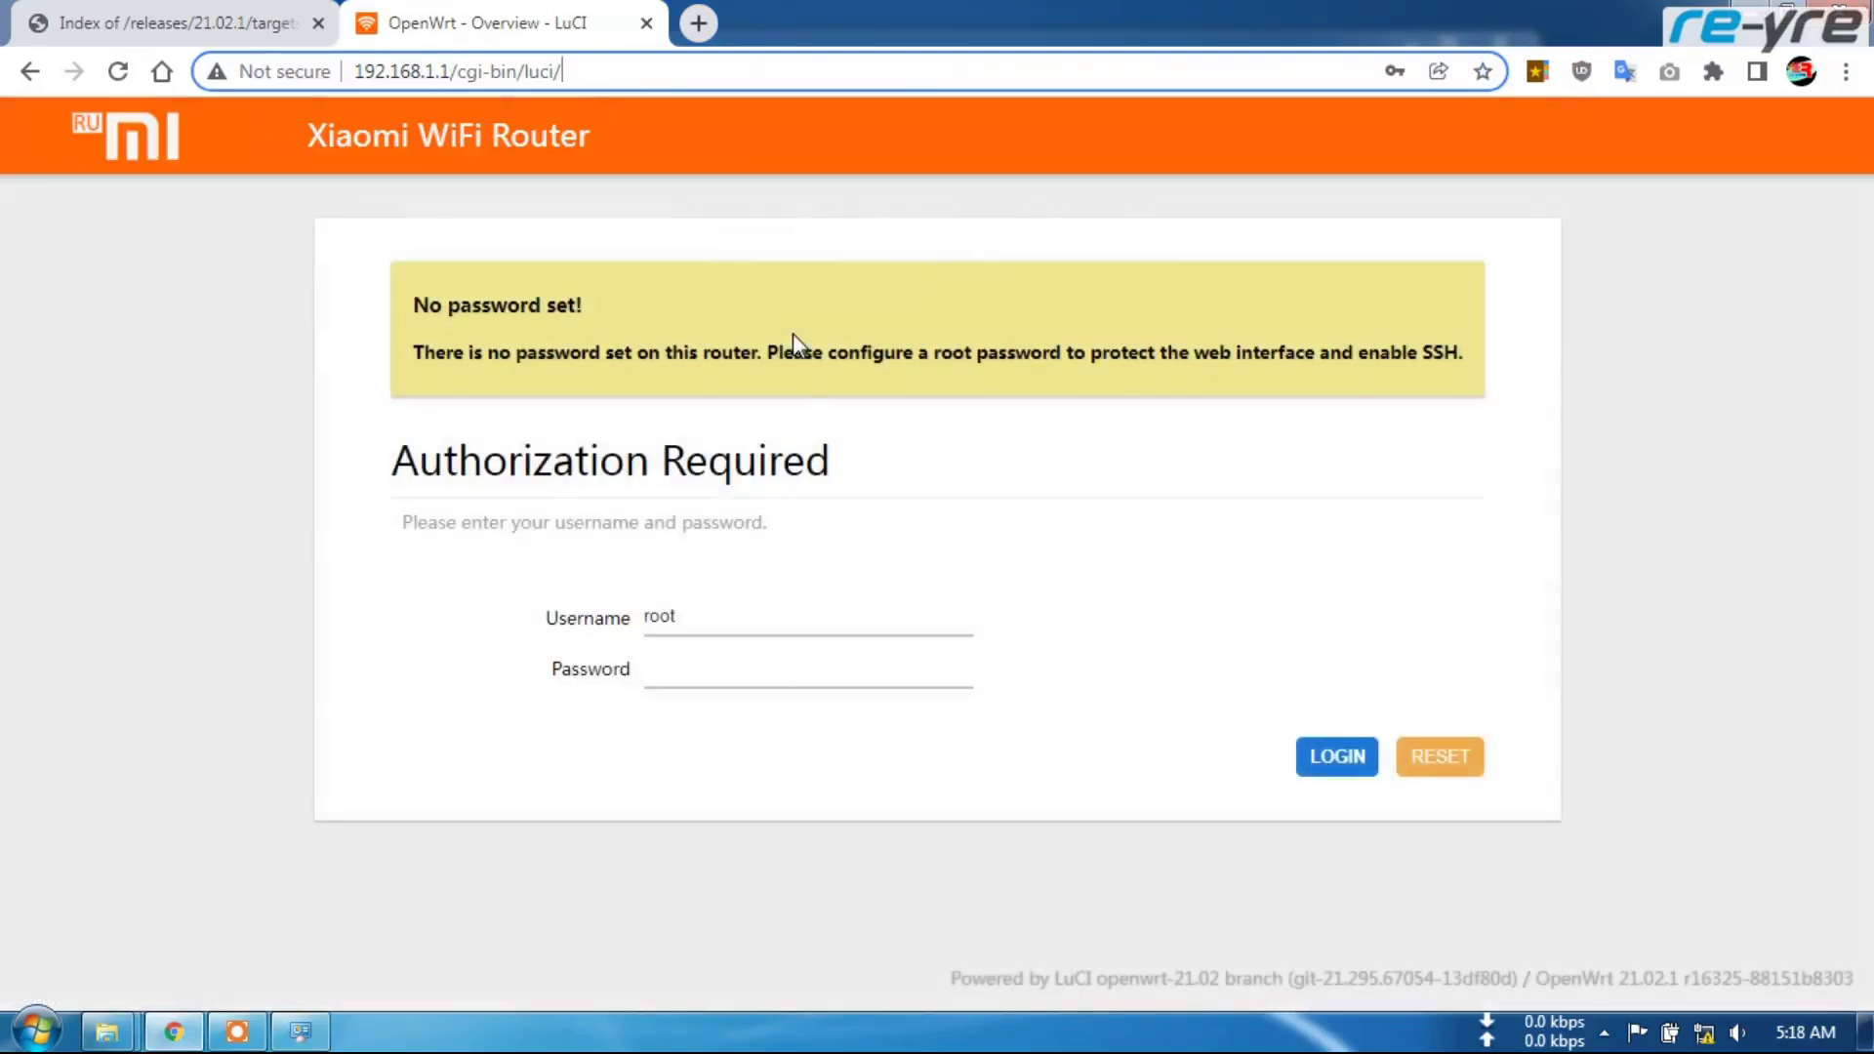
Log in and scroll the Xiaomi-themed Status Overview showing the Mi Router 4A Gigabit details
left_click(1328, 758)
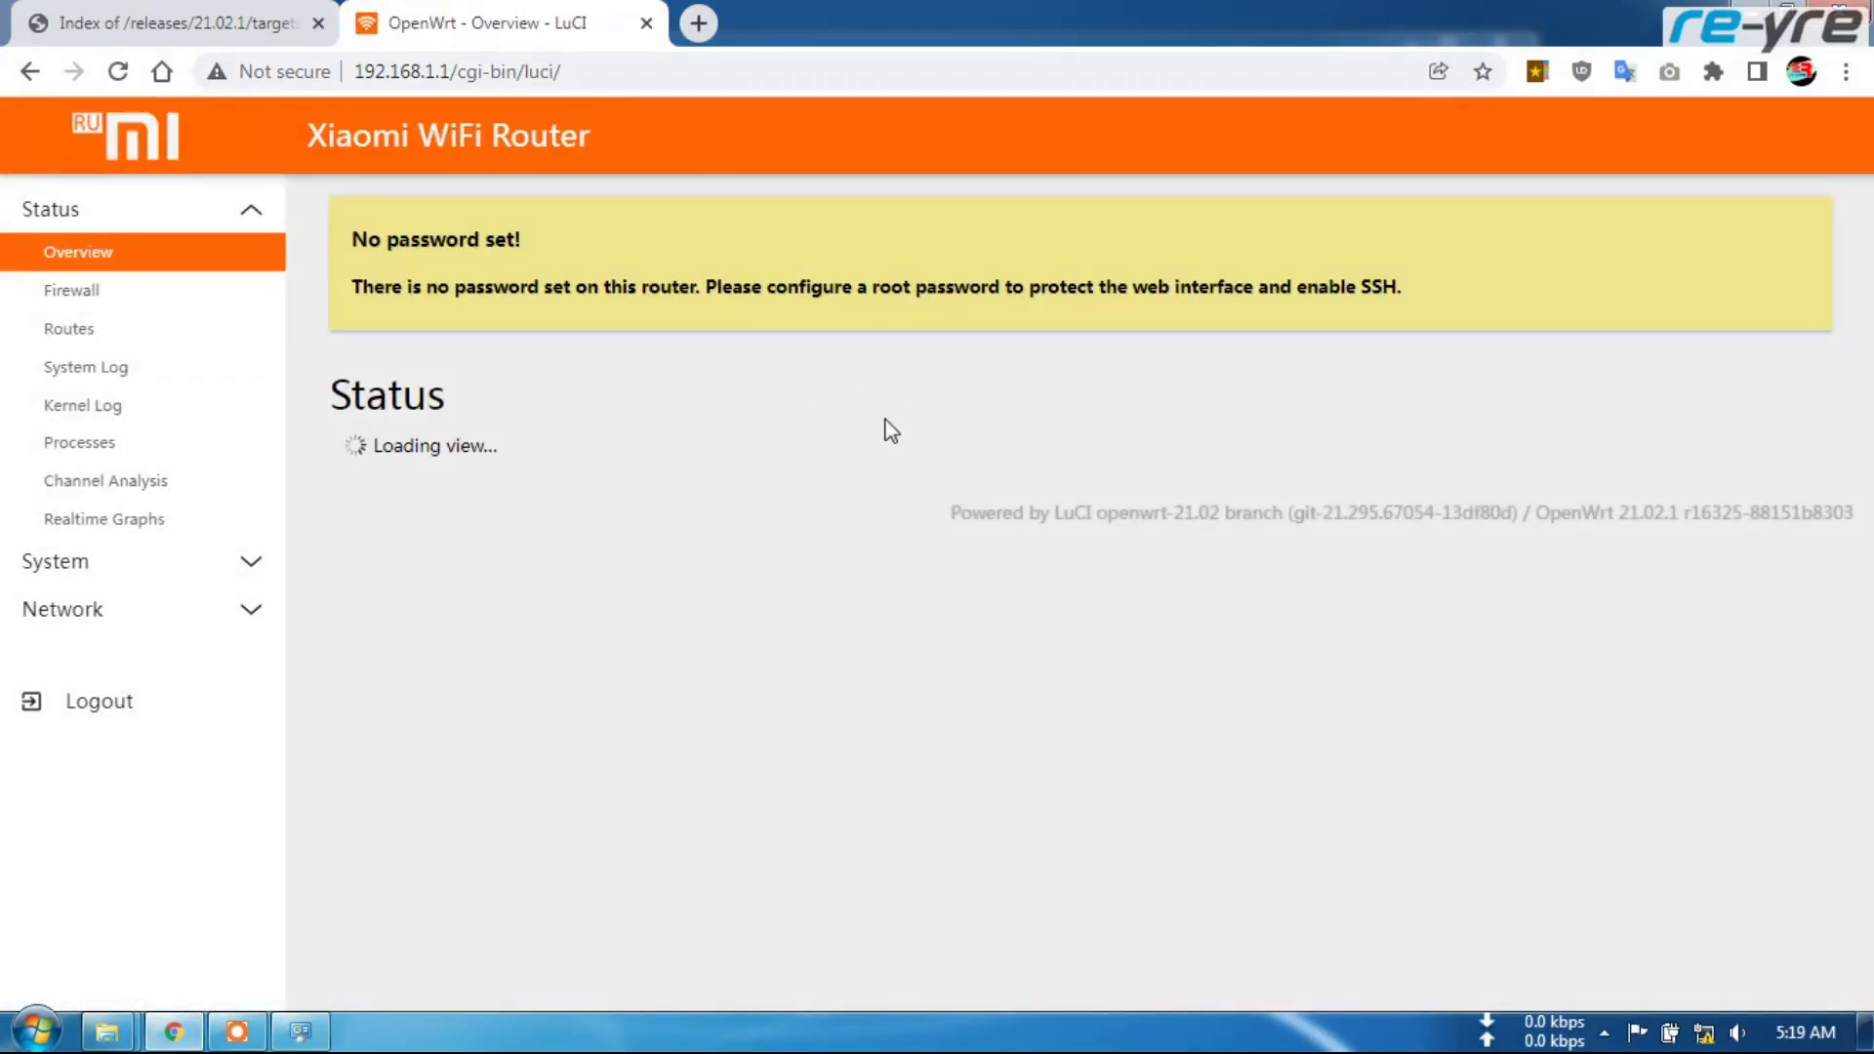
scroll(916, 430, "down", 20)
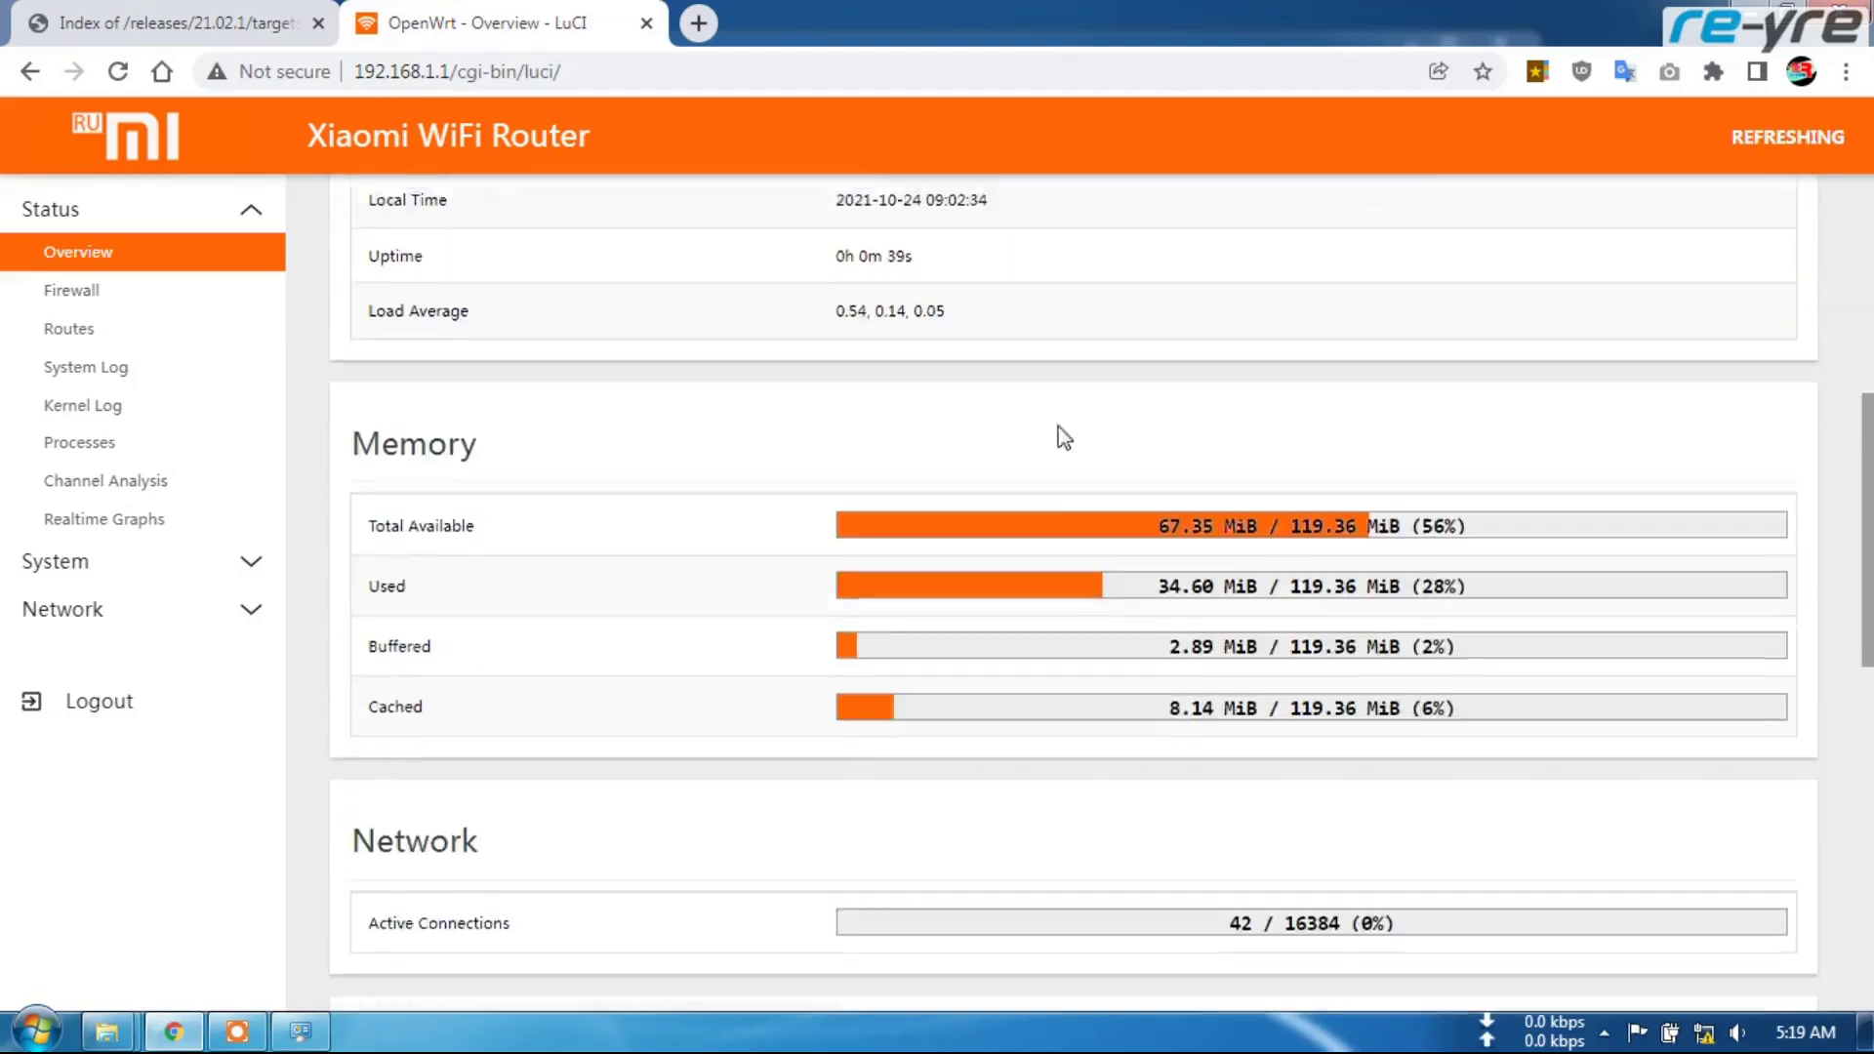
scroll(1084, 491, "up", 20)
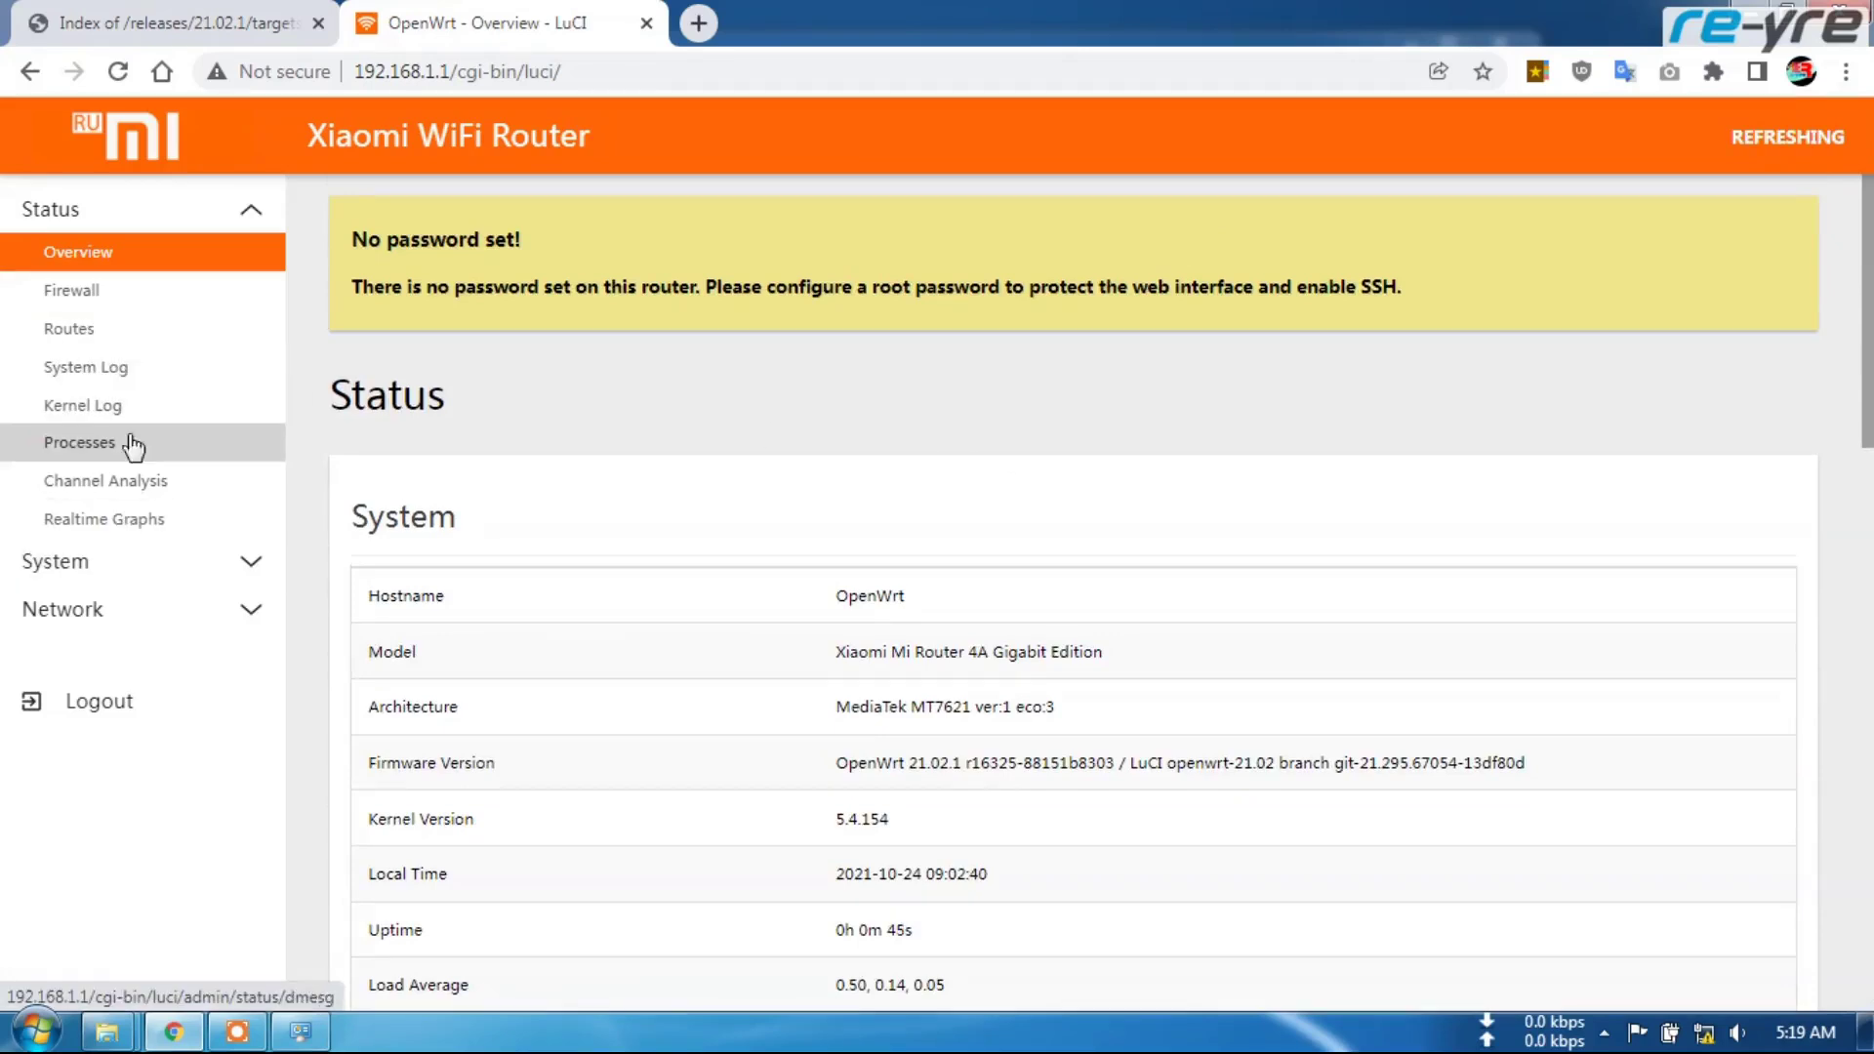
View the System > Startup list in the new theme, then return to the Overview
left_click(137, 564)
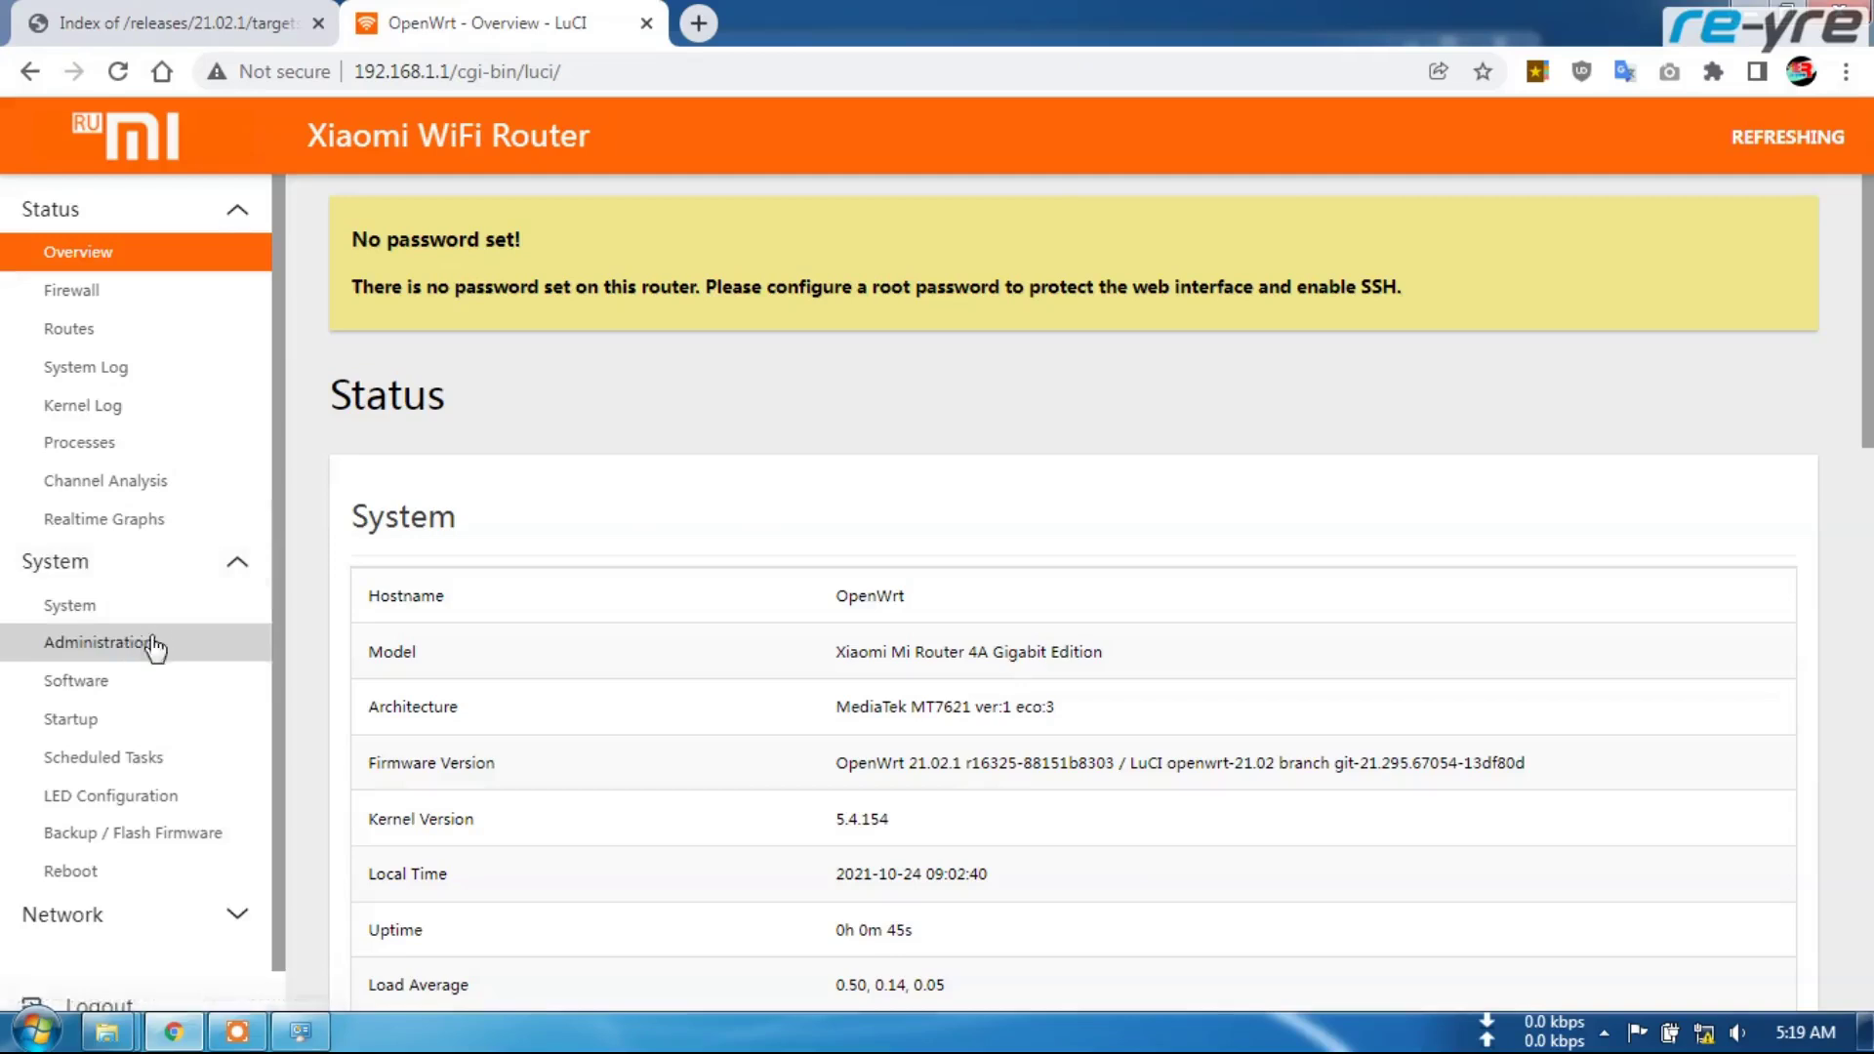
left_click(149, 727)
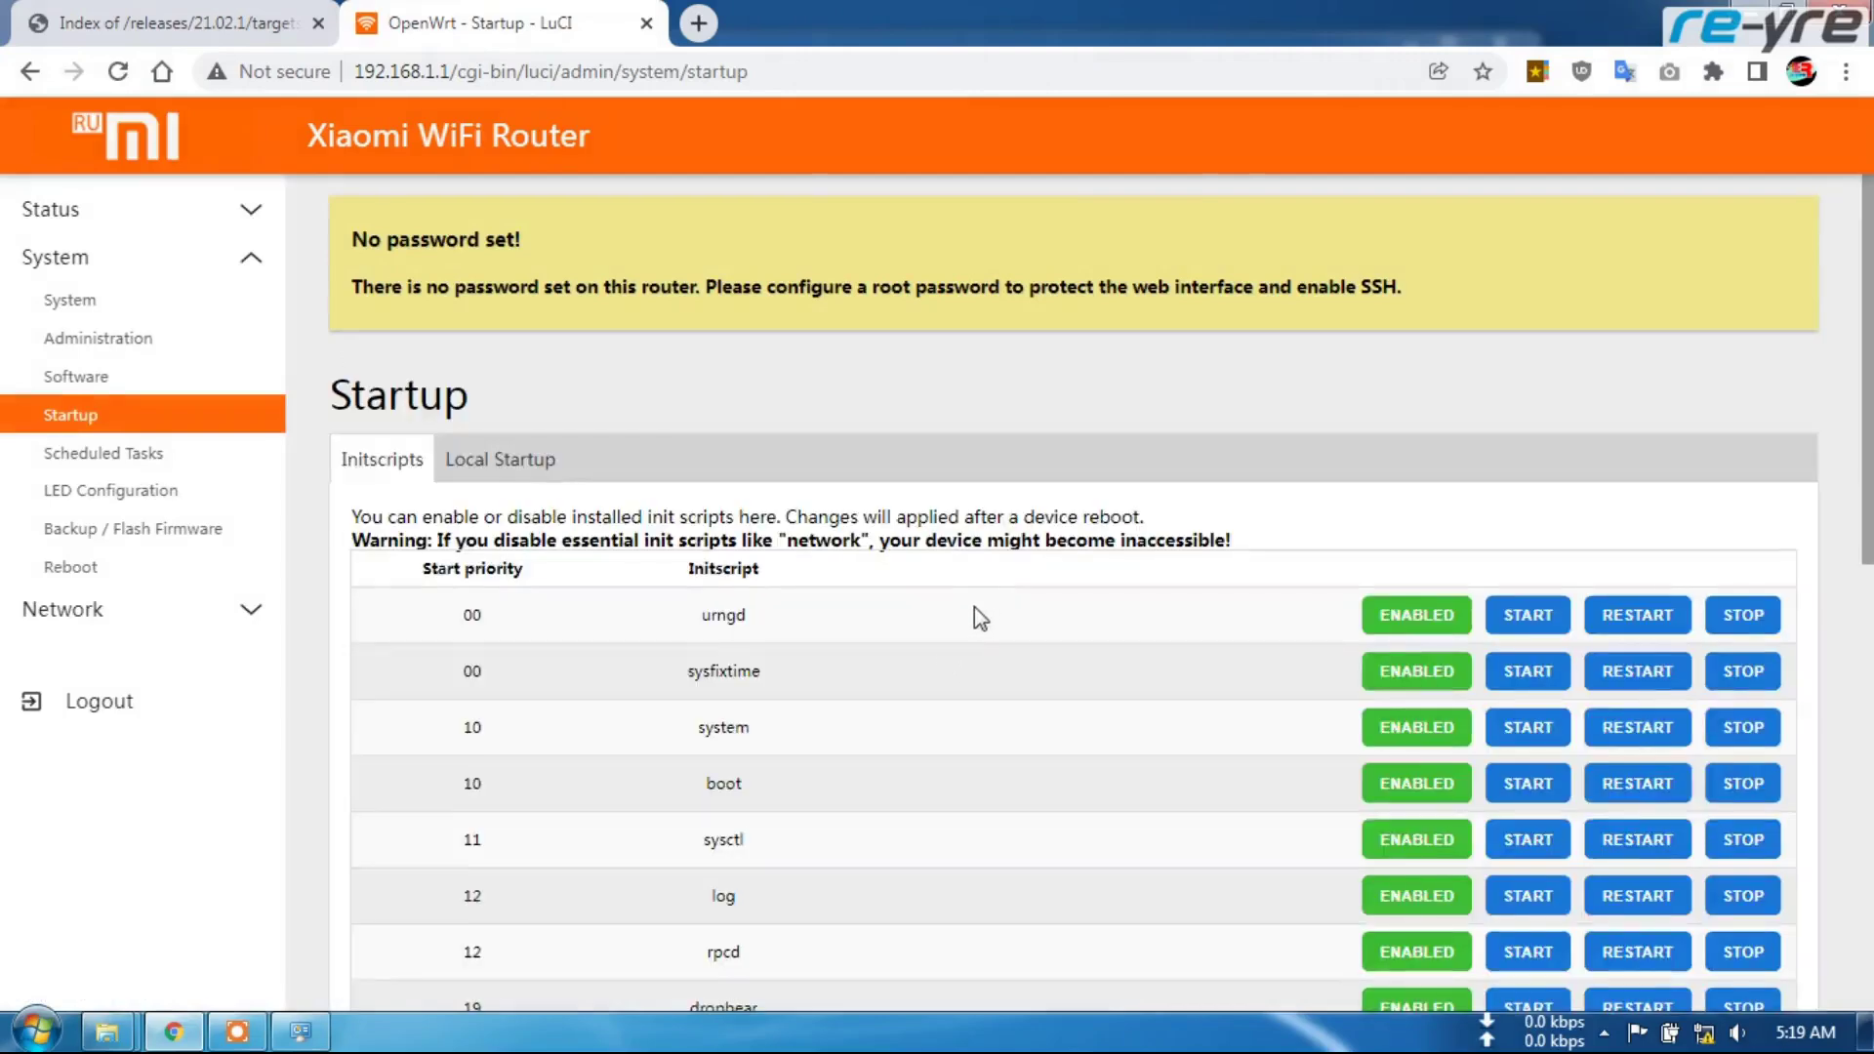
scroll(992, 654, "down", 9)
scroll(1005, 670, "up", 10)
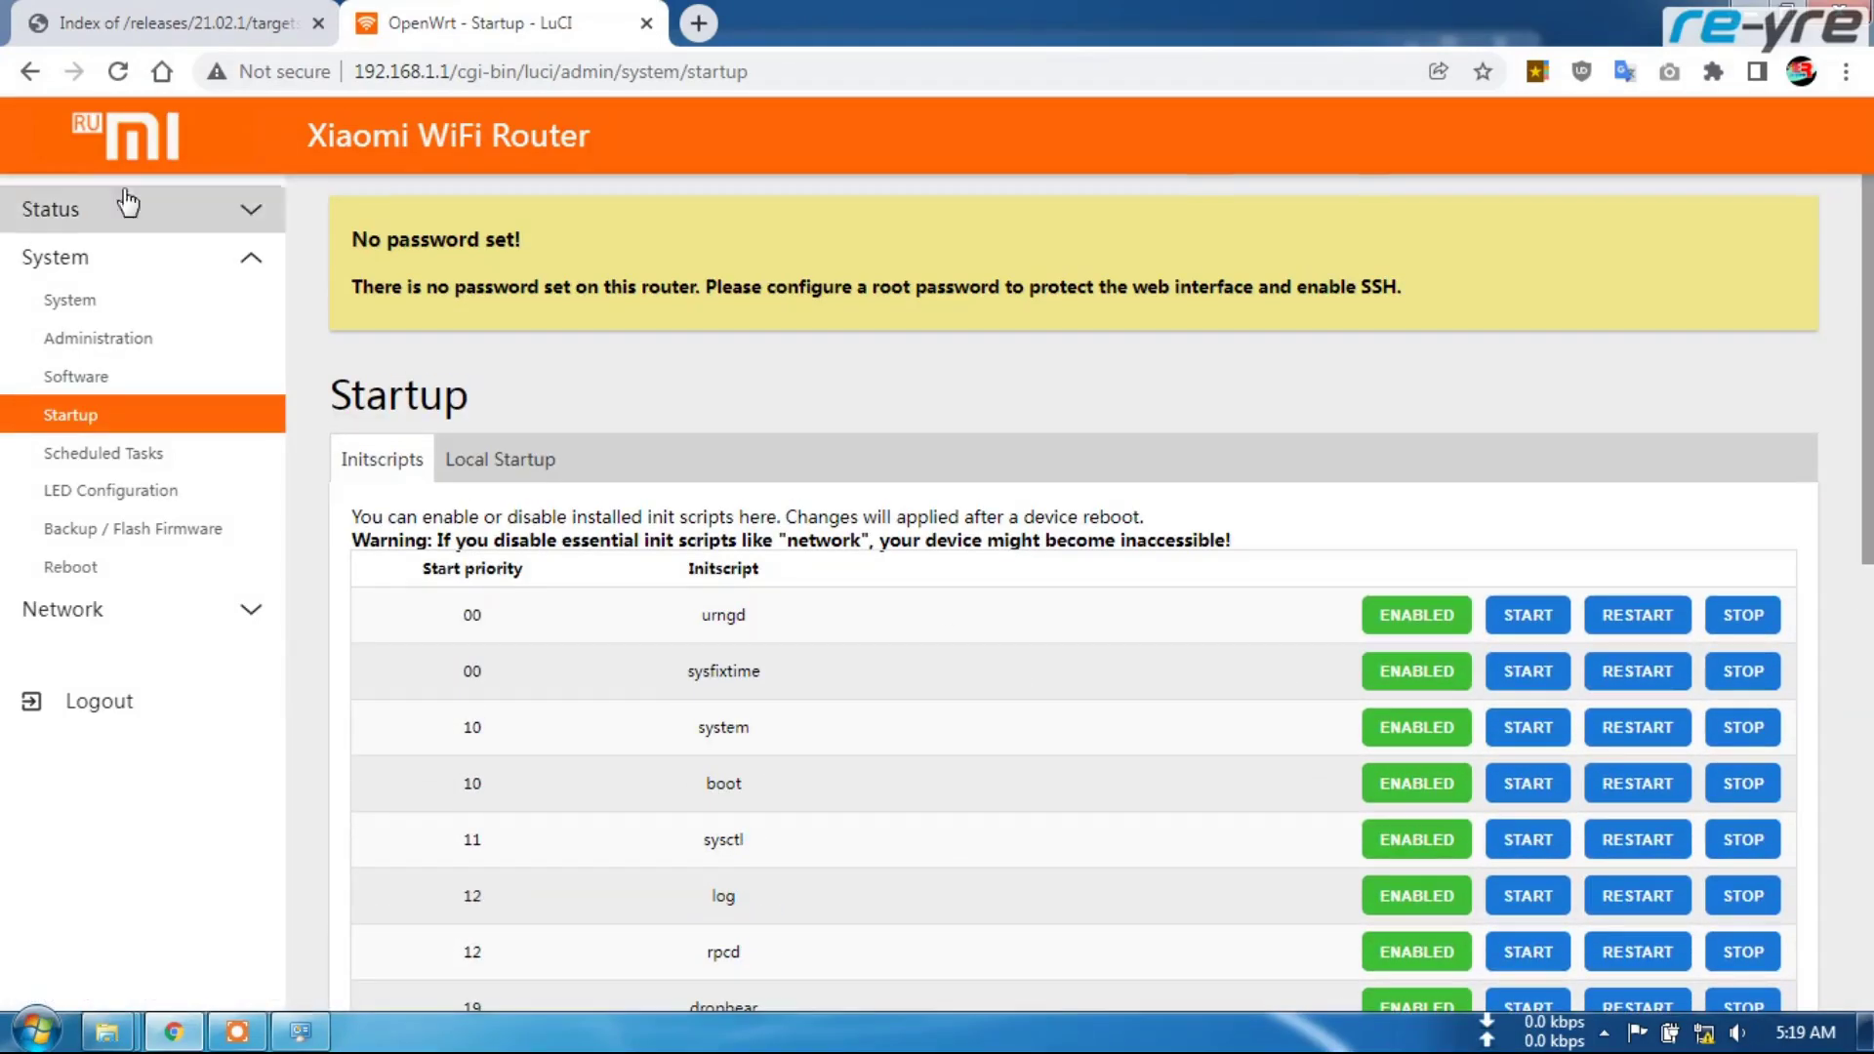
left_click(136, 147)
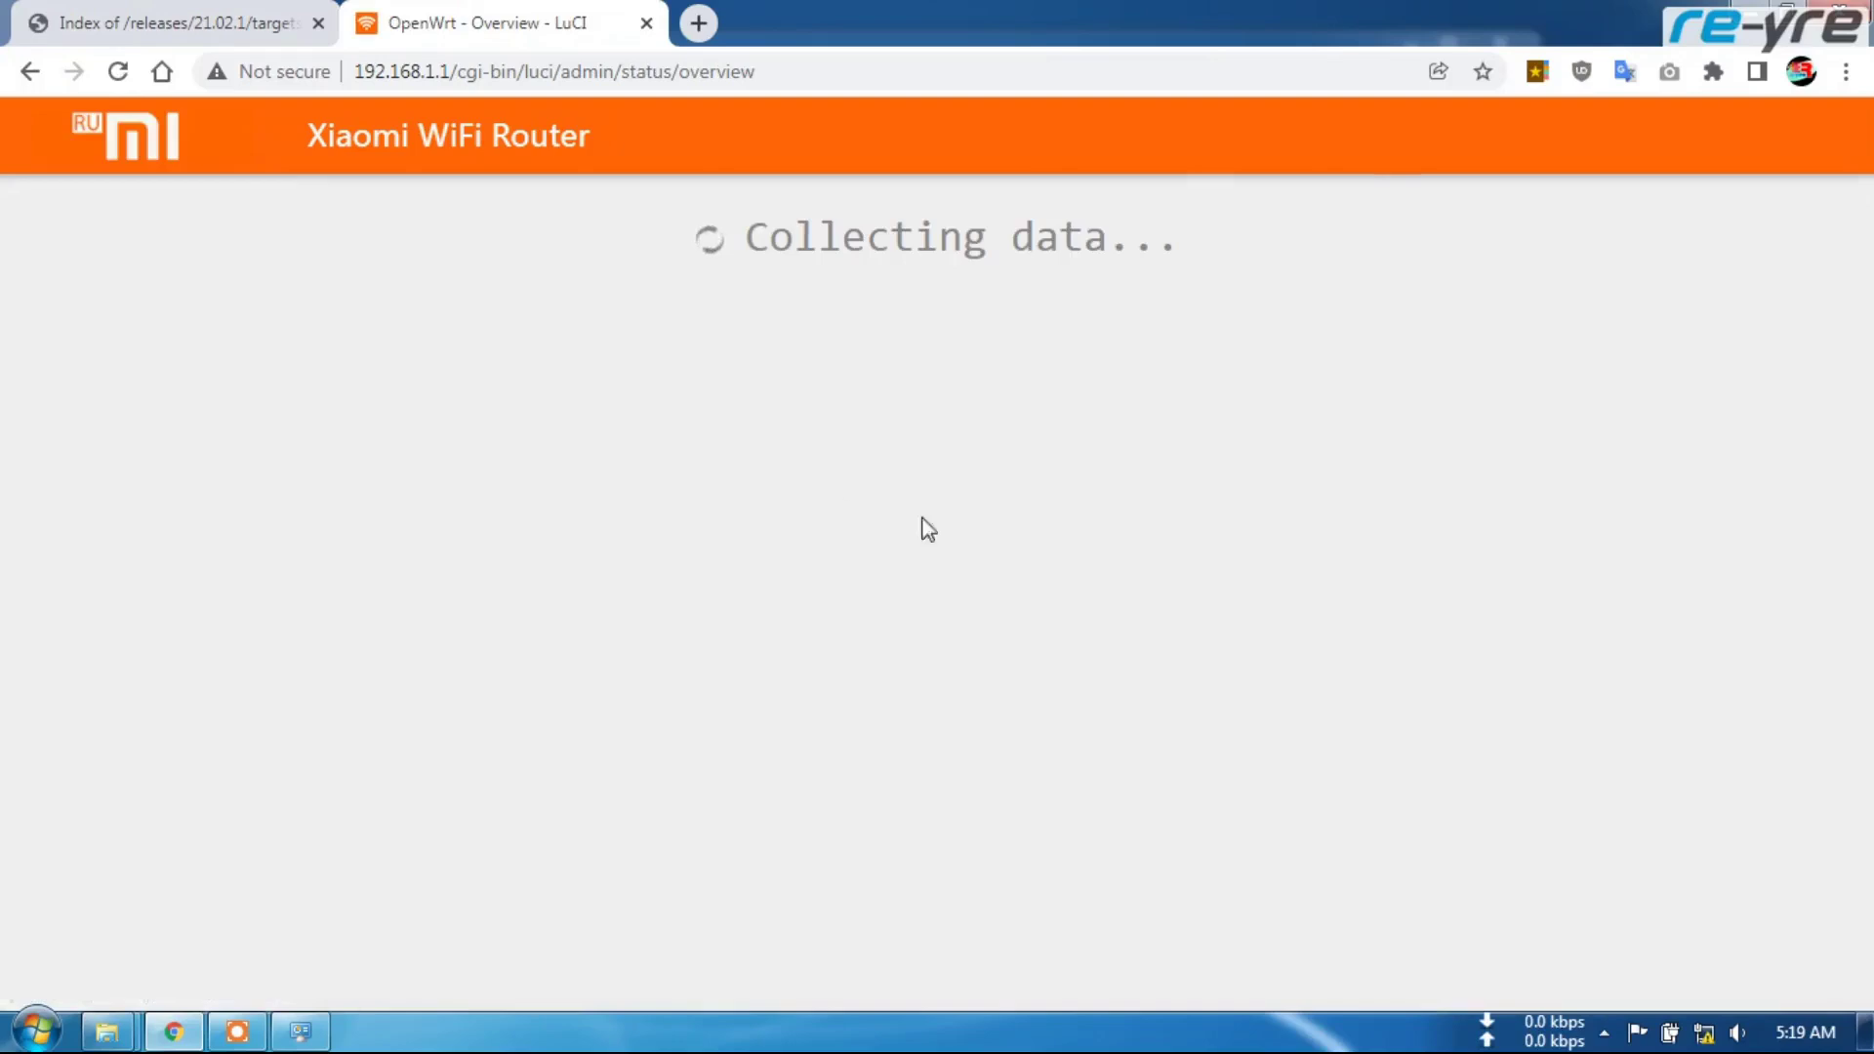